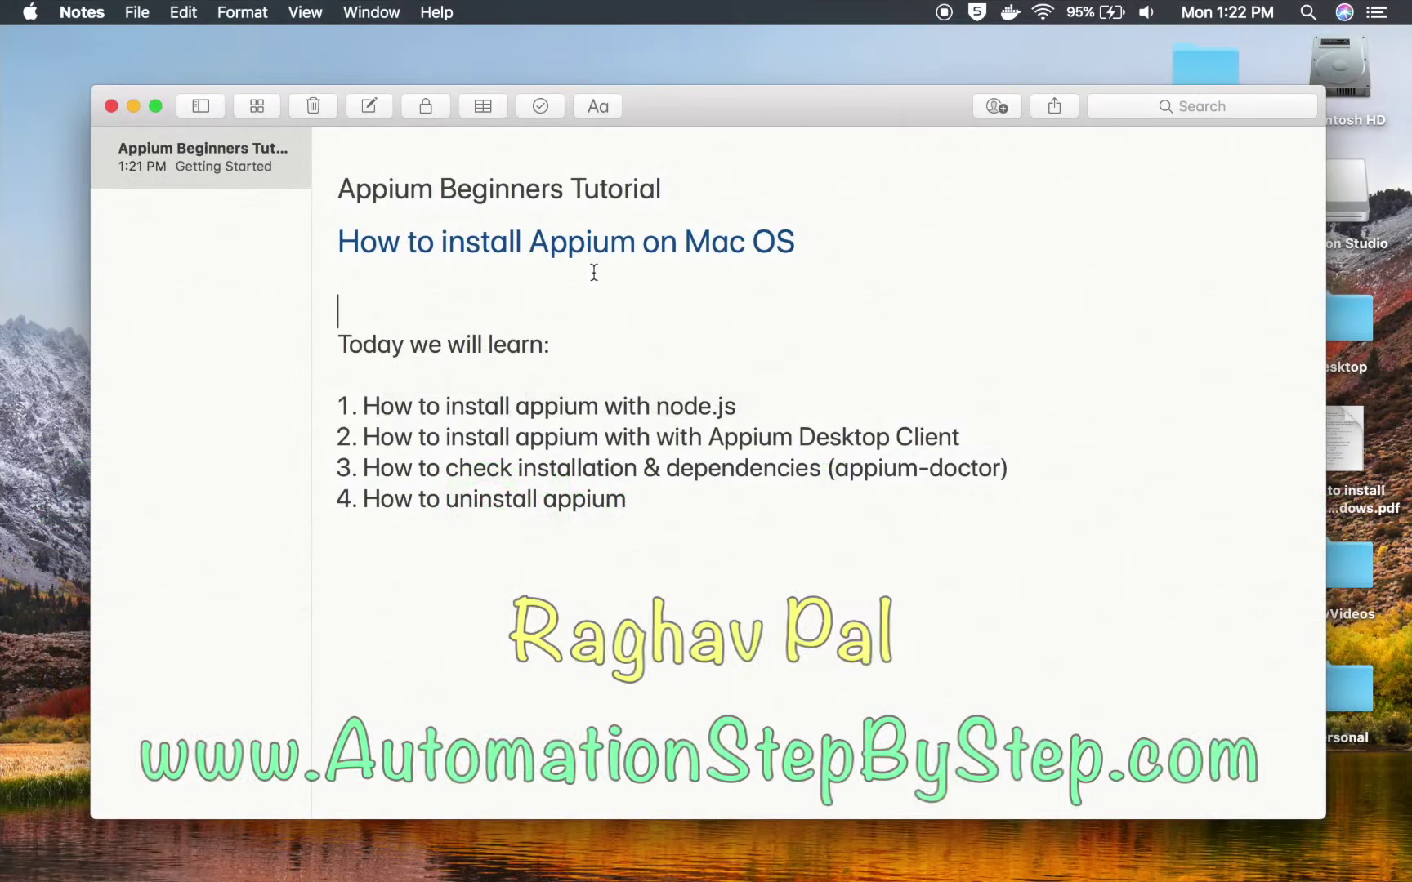
- Review the note's title and its four topics on installing, checking and uninstalling Appium
left_click_drag(799, 243, 317, 239)
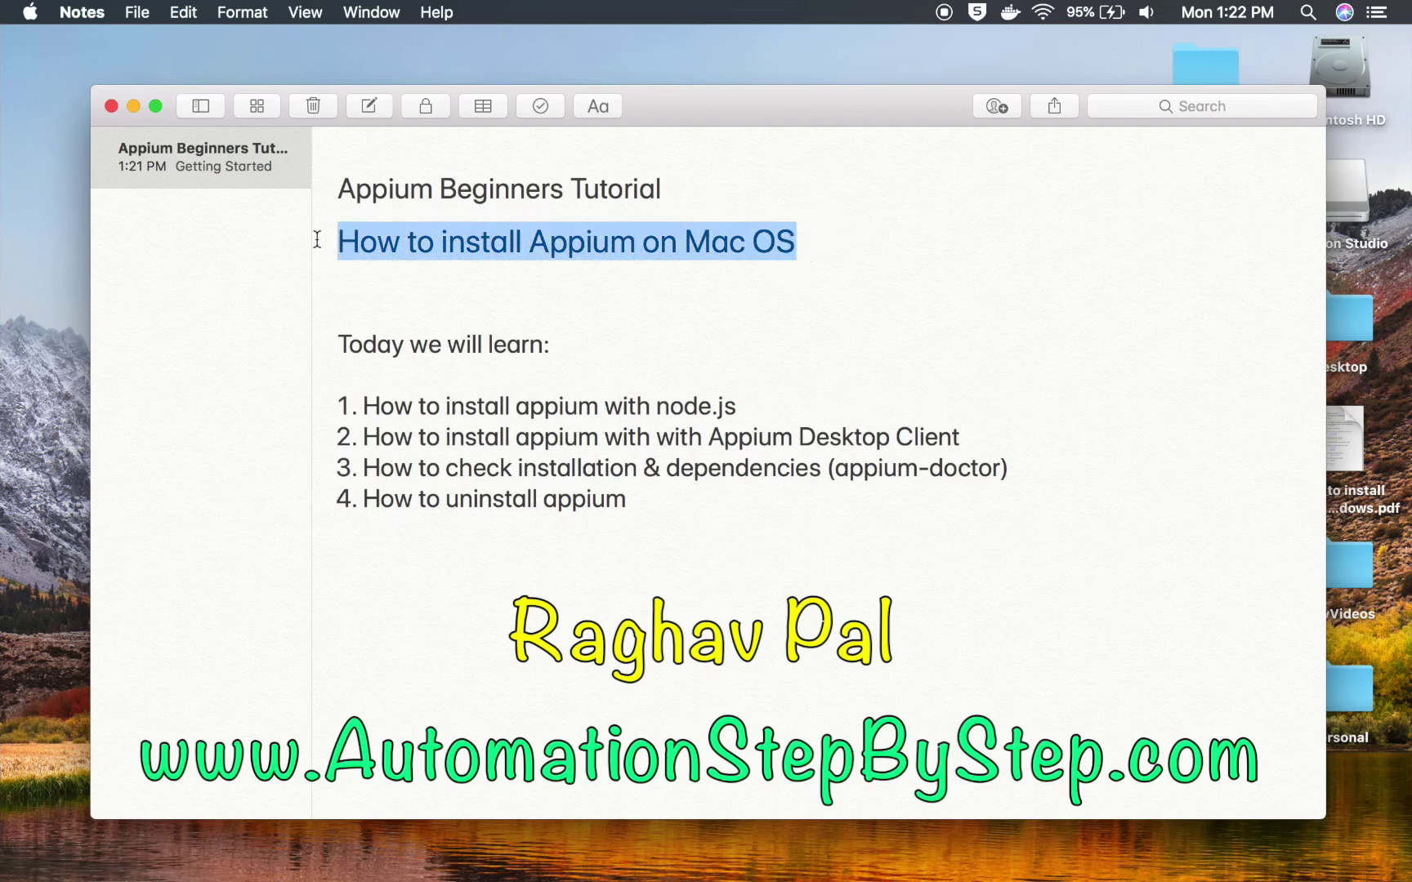
left_click(817, 248)
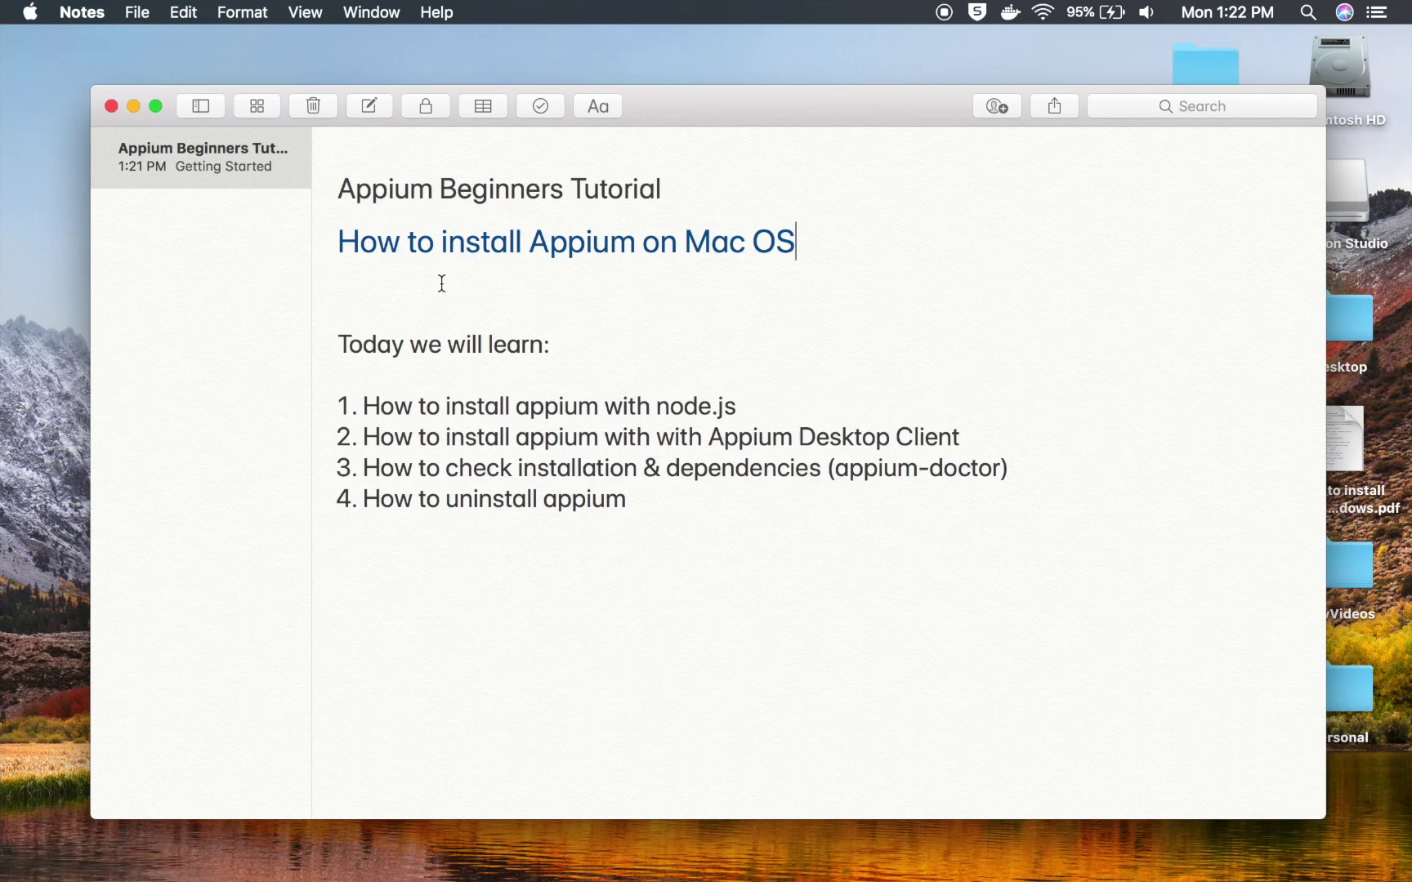
left_click(343, 344)
left_click_drag(365, 405, 755, 394)
left_click_drag(365, 431, 974, 430)
left_click_drag(977, 431, 357, 408)
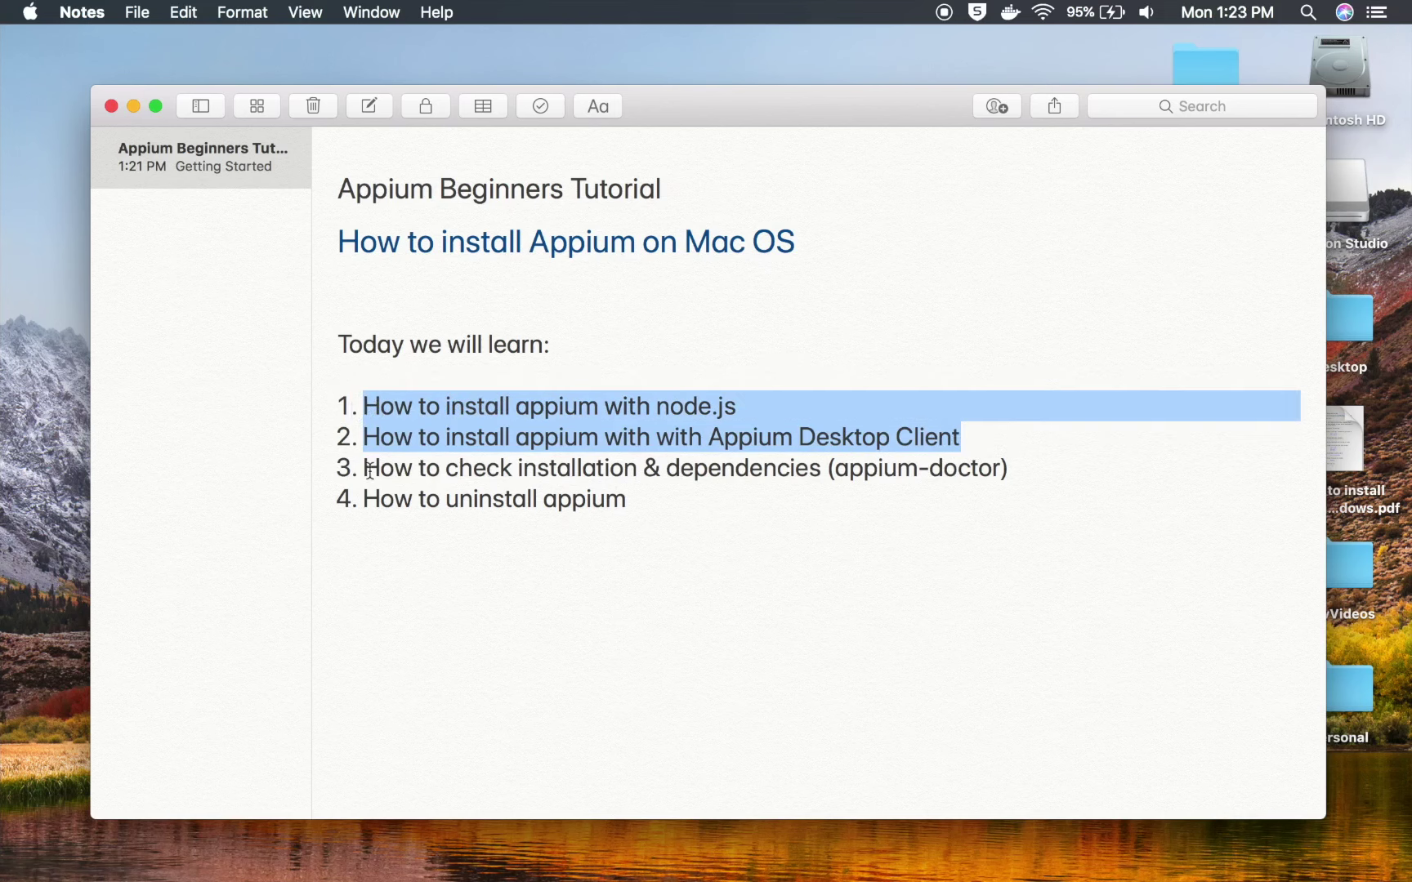
left_click_drag(365, 467, 1006, 472)
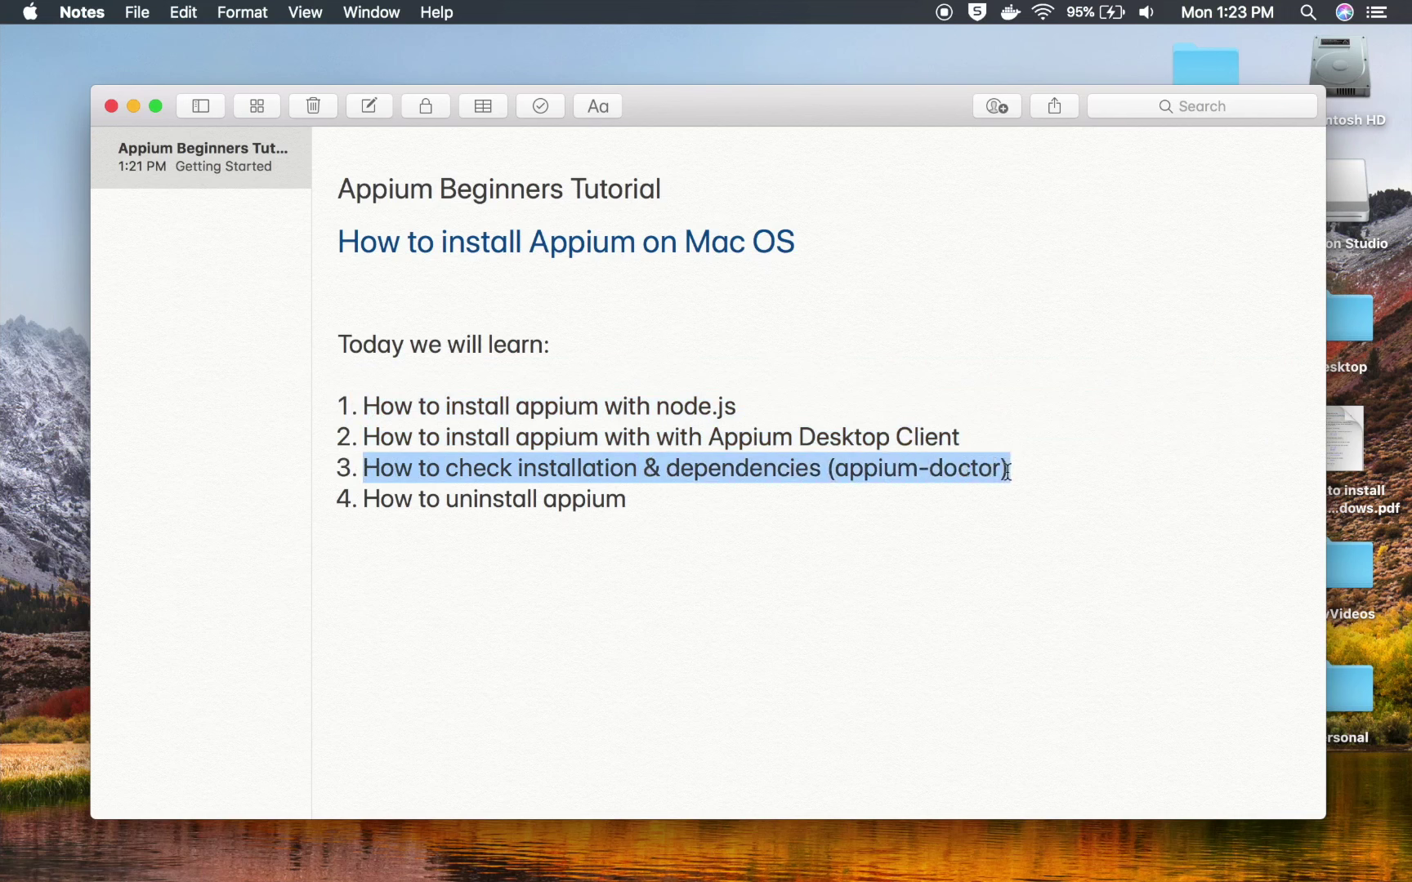
left_click_drag(500, 539, 343, 379)
- Add a blank line and start a new line below the numbered topic list in the note
left_click(659, 499)
key("Return")
key("Return")
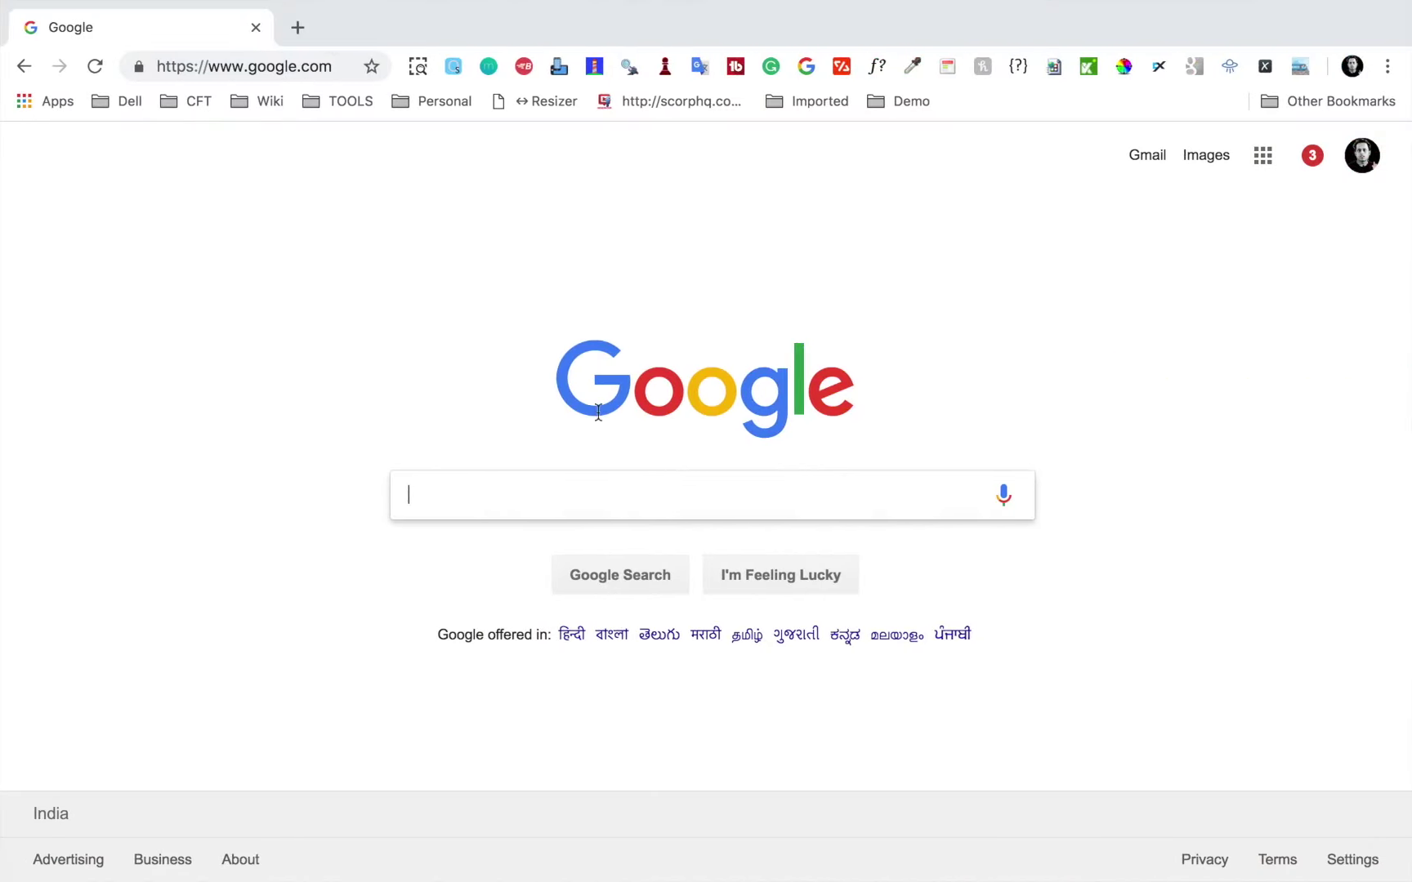
- In Chrome, search Google for "appium" and open the appium.io website from the results
type("appium")
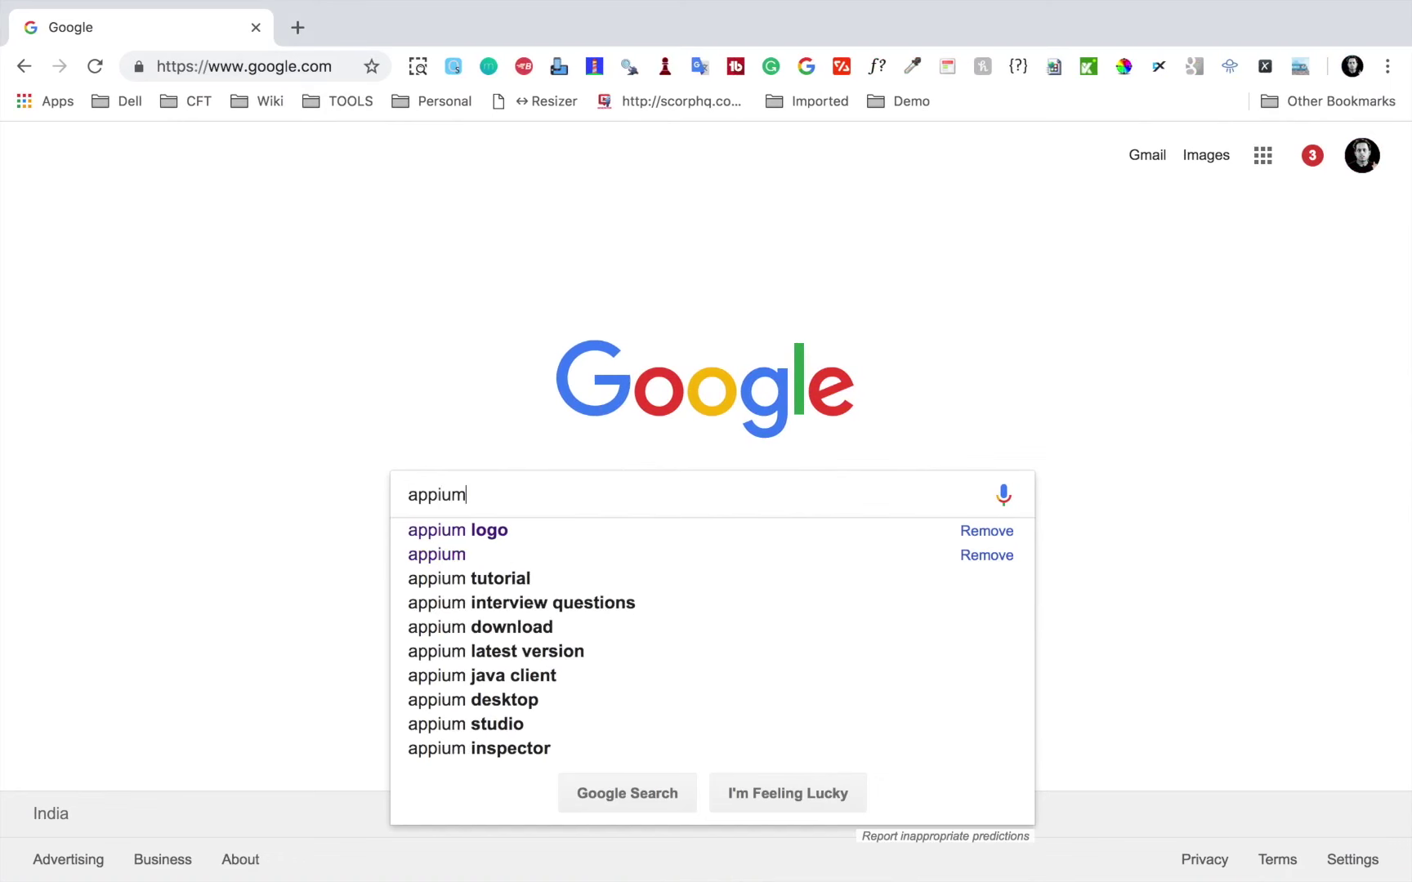
key("Return")
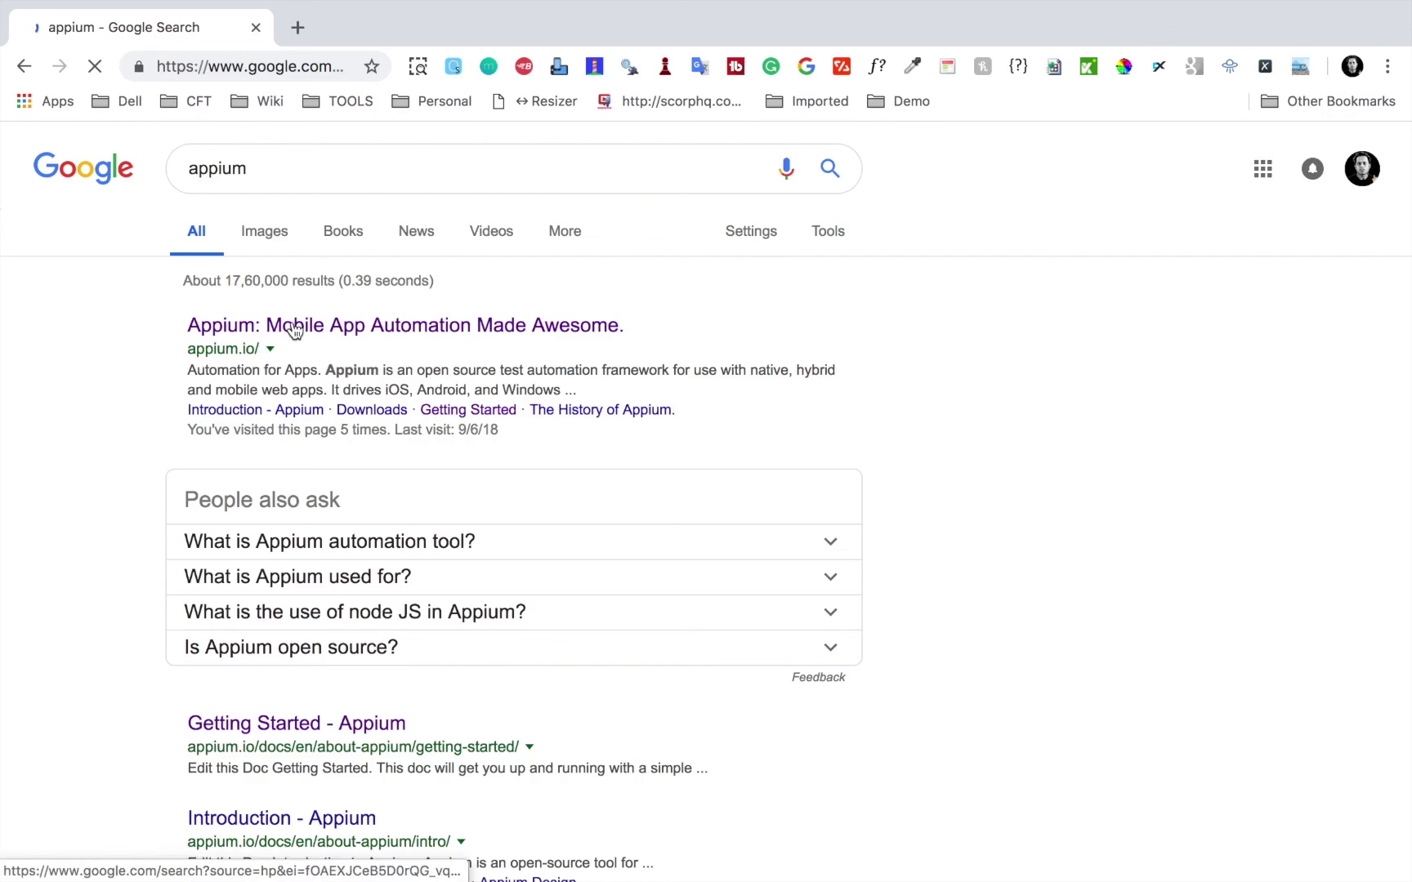
left_click(294, 330)
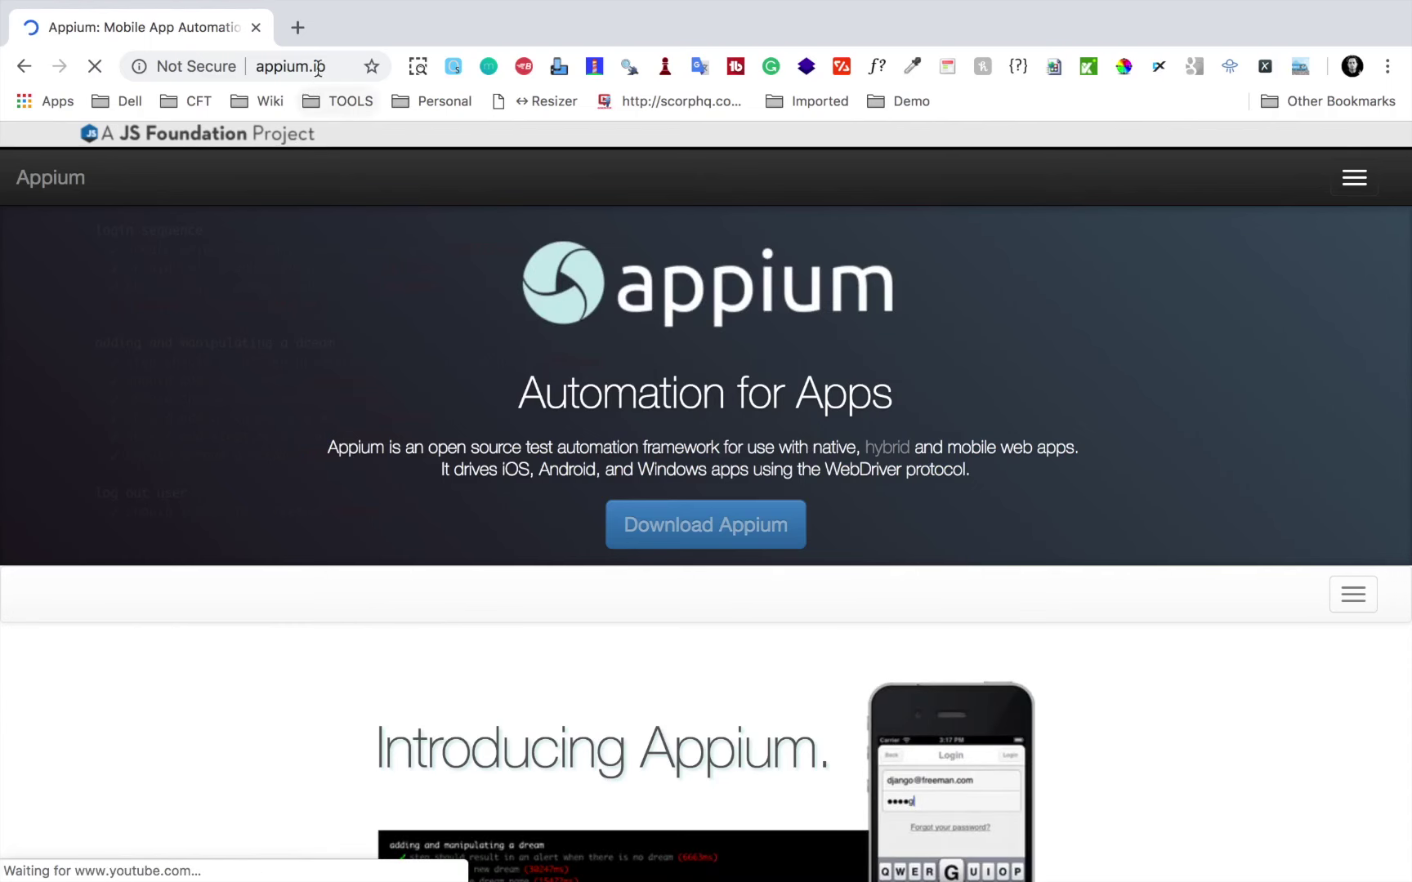
- Copy the Appium website's address and paste it into the Notes document below the topic list
left_click(319, 72)
key("super+c")
key("ctrl+Left")
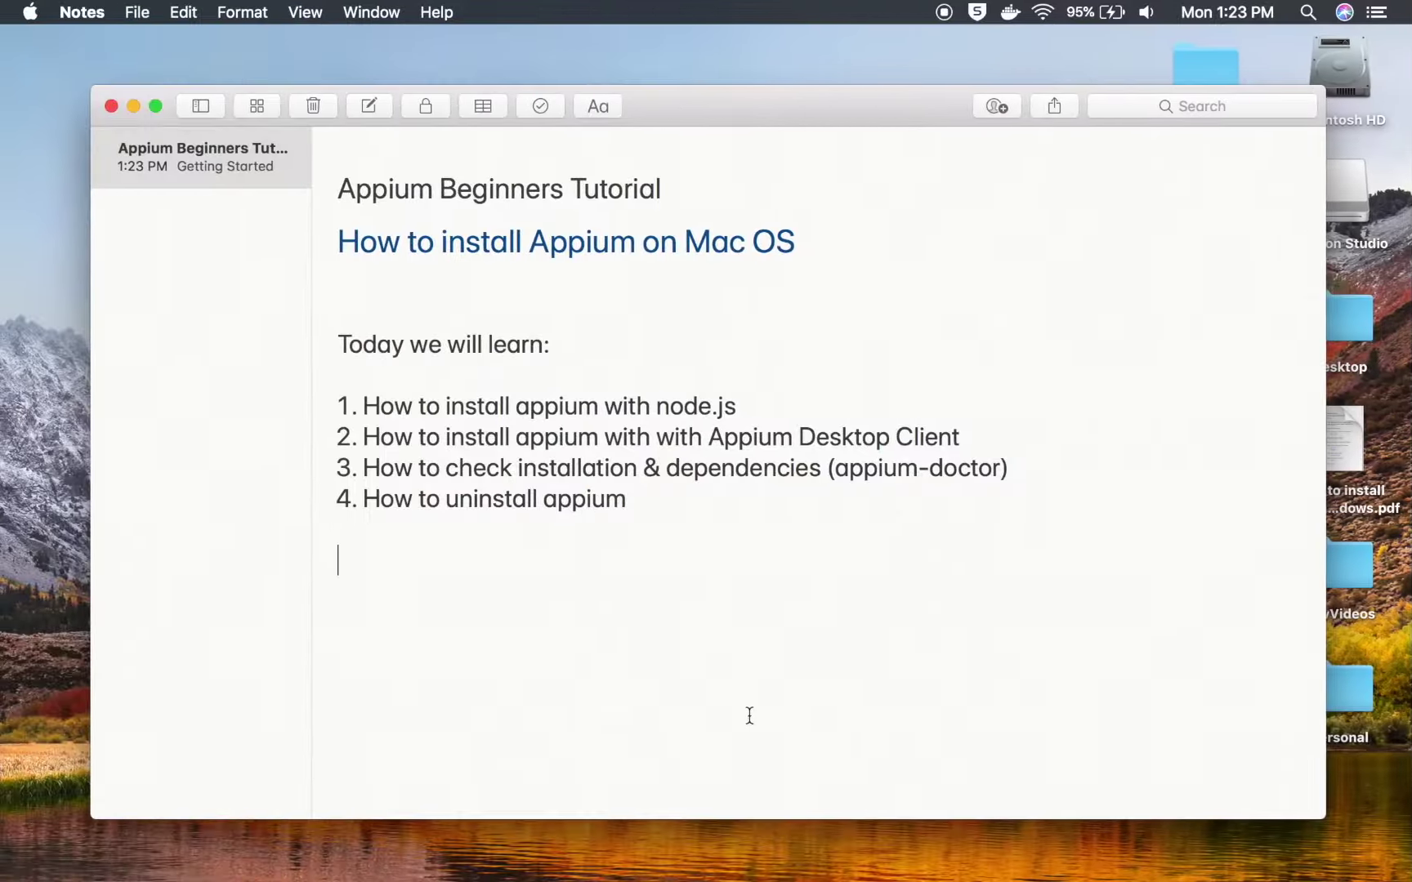
key("super+v")
key("Return")
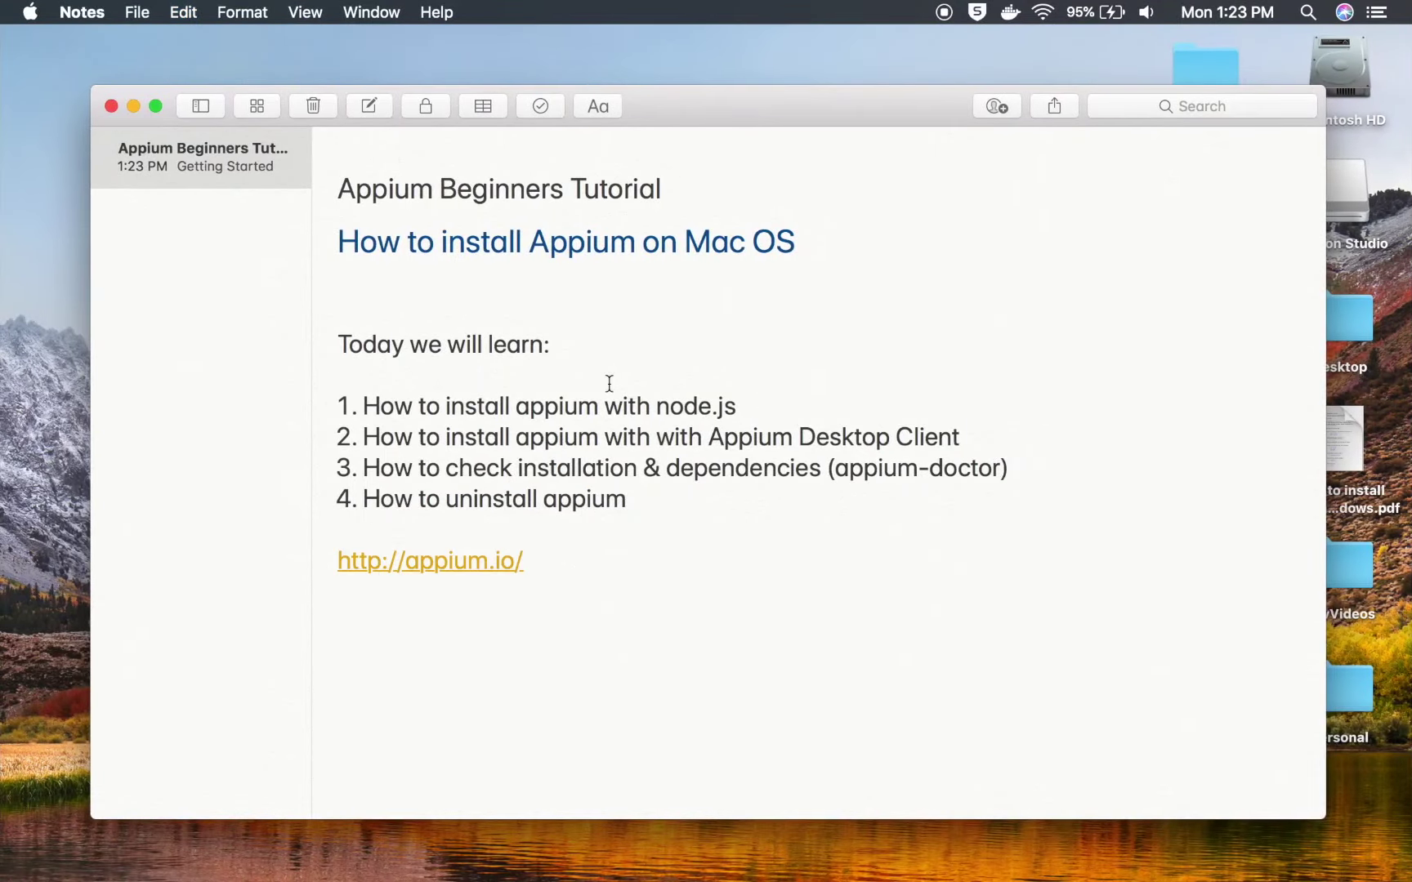
- Check the setup commands on the Appium homepage and add "Step 1 : Check if node is installed on your system" to the note
key("ctrl+Right")
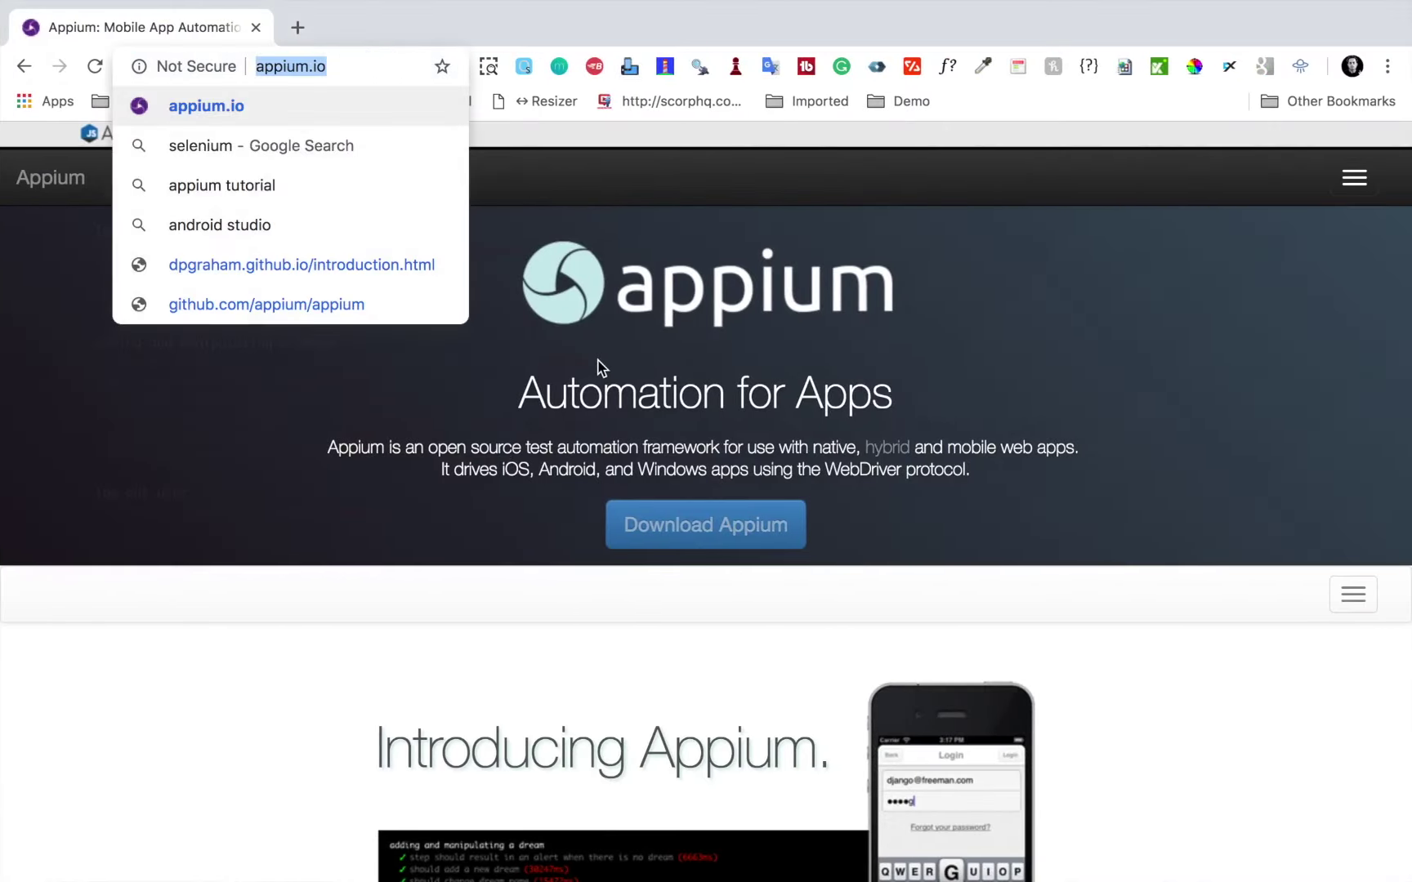
left_click(337, 678)
scroll(500, 558, "down", 2)
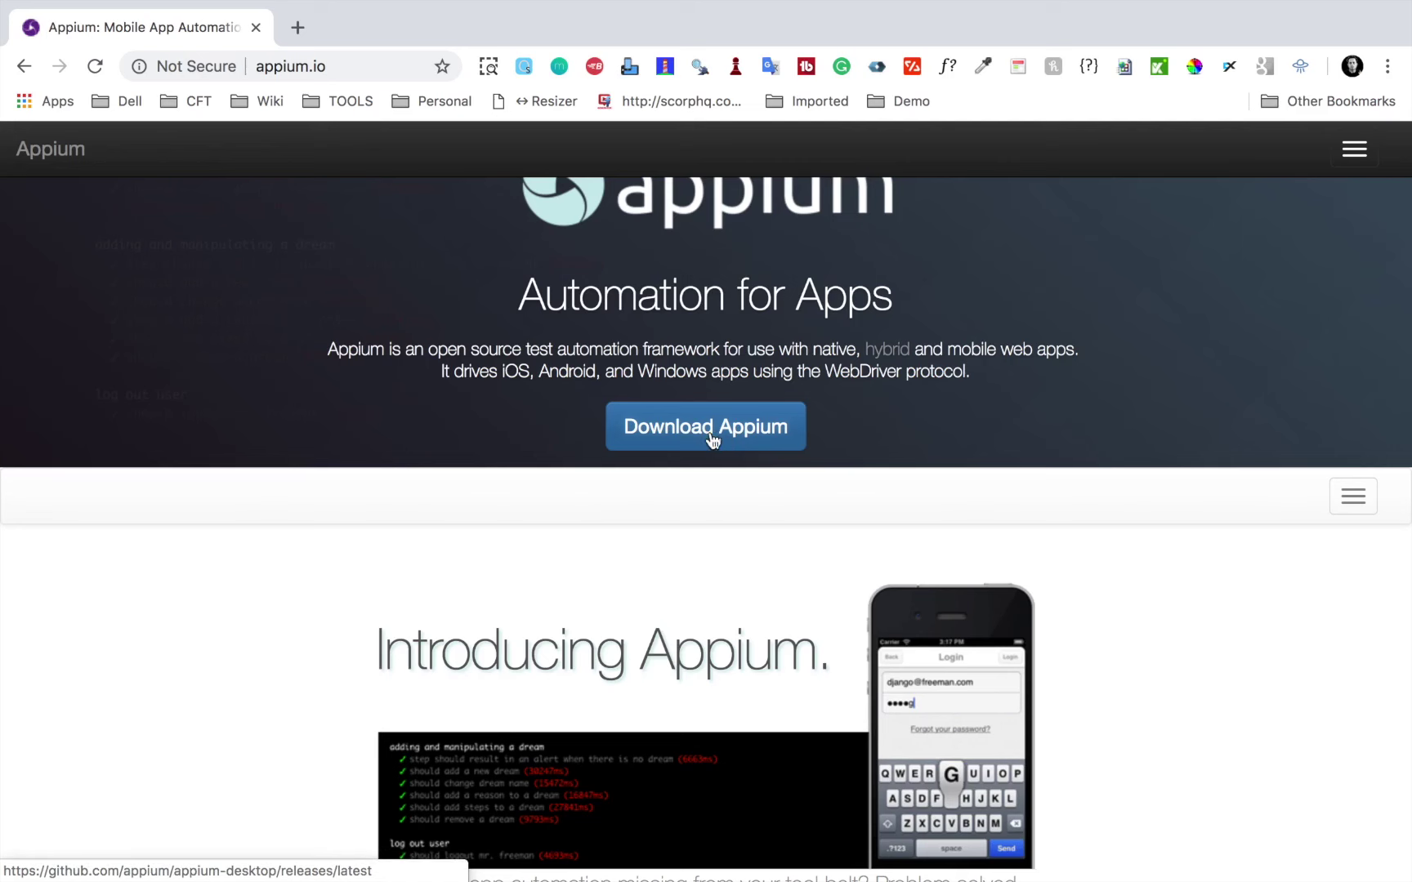
scroll(596, 654, "down", 8)
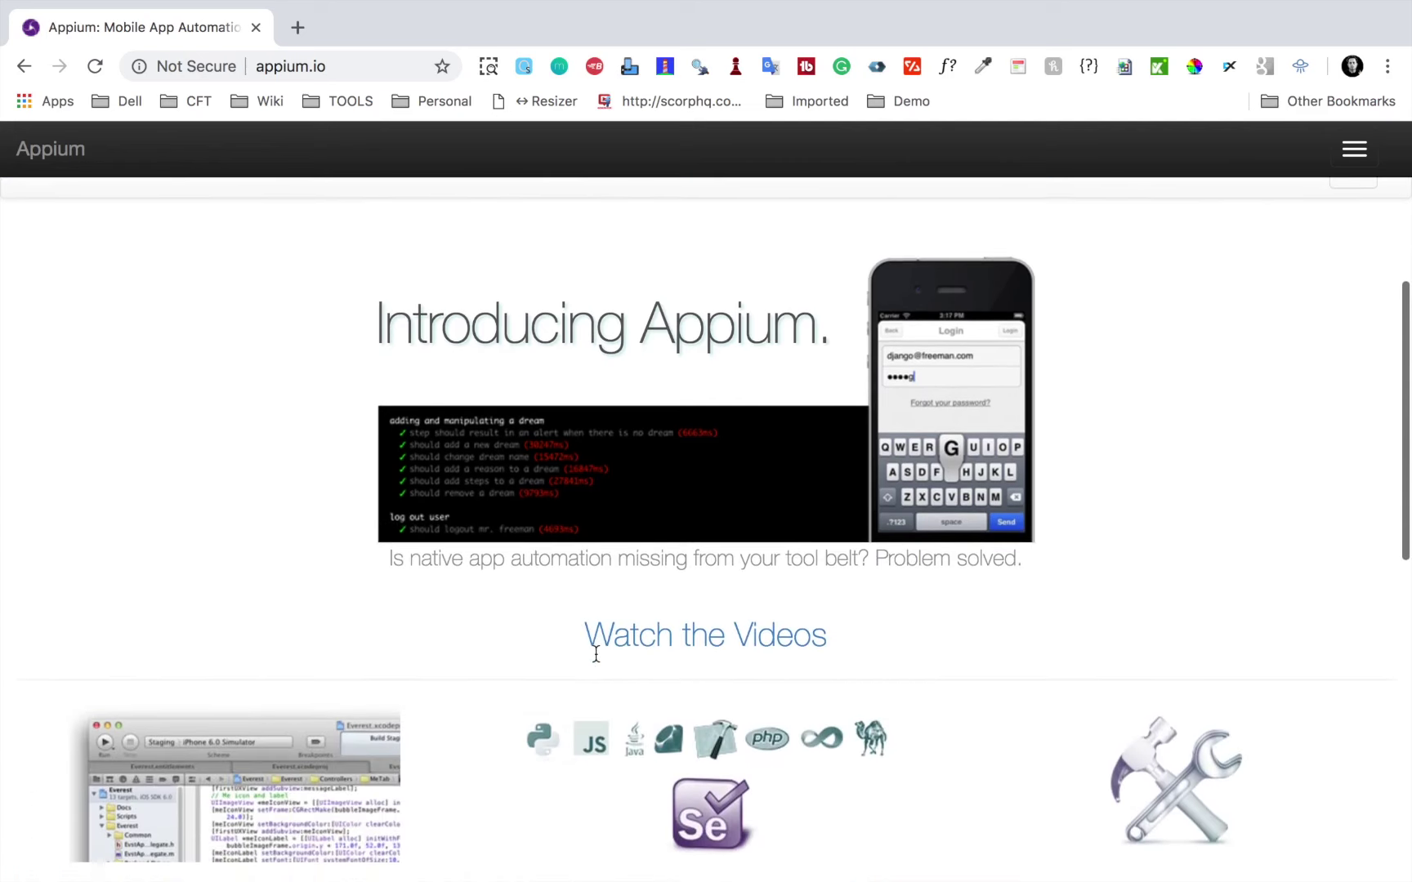
scroll(595, 652, "down", 12)
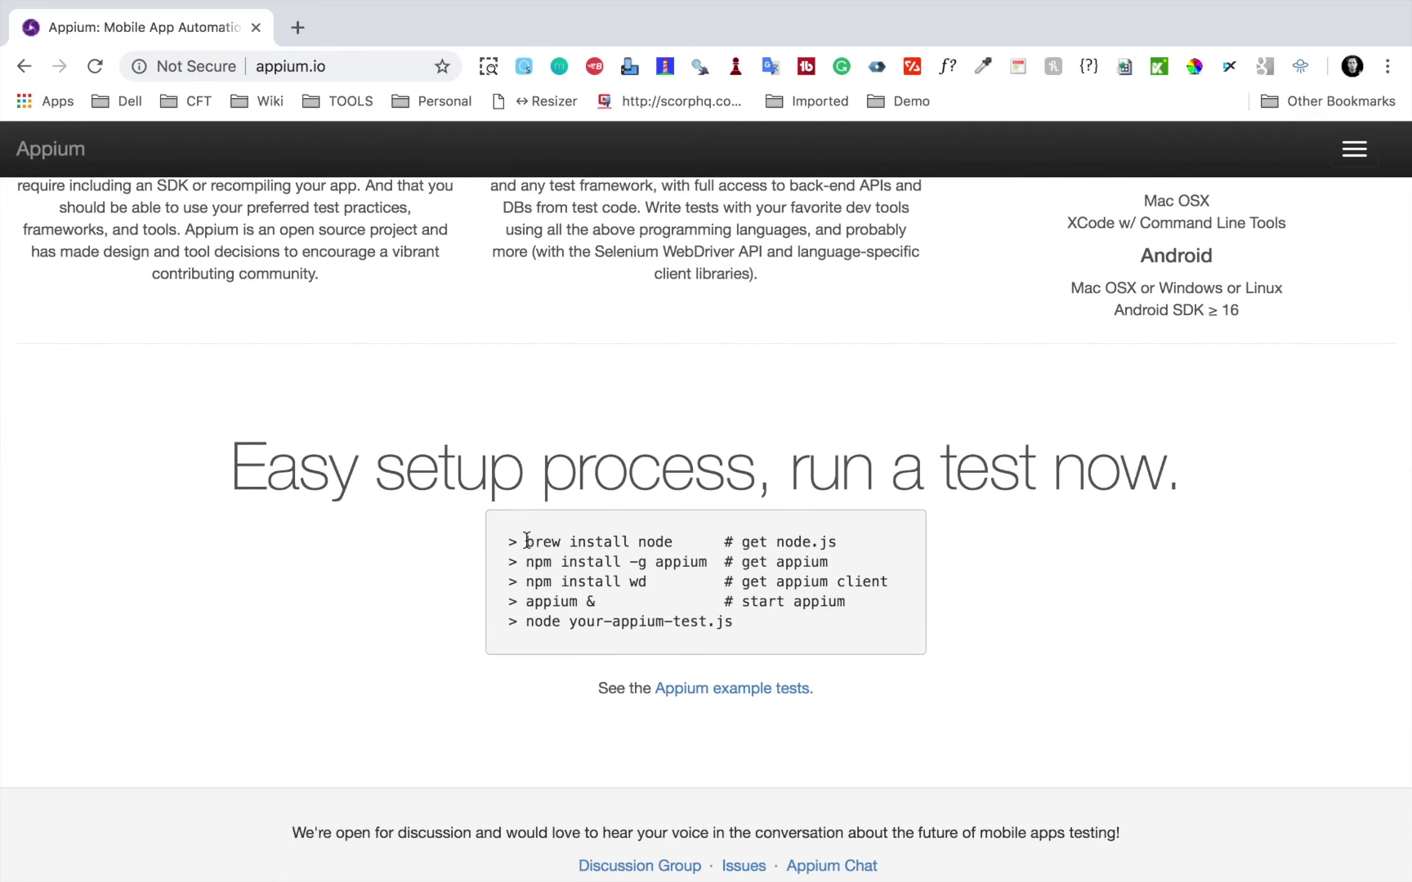
key("ctrl+Left")
type("Step 1 : Check if node is installed on your system")
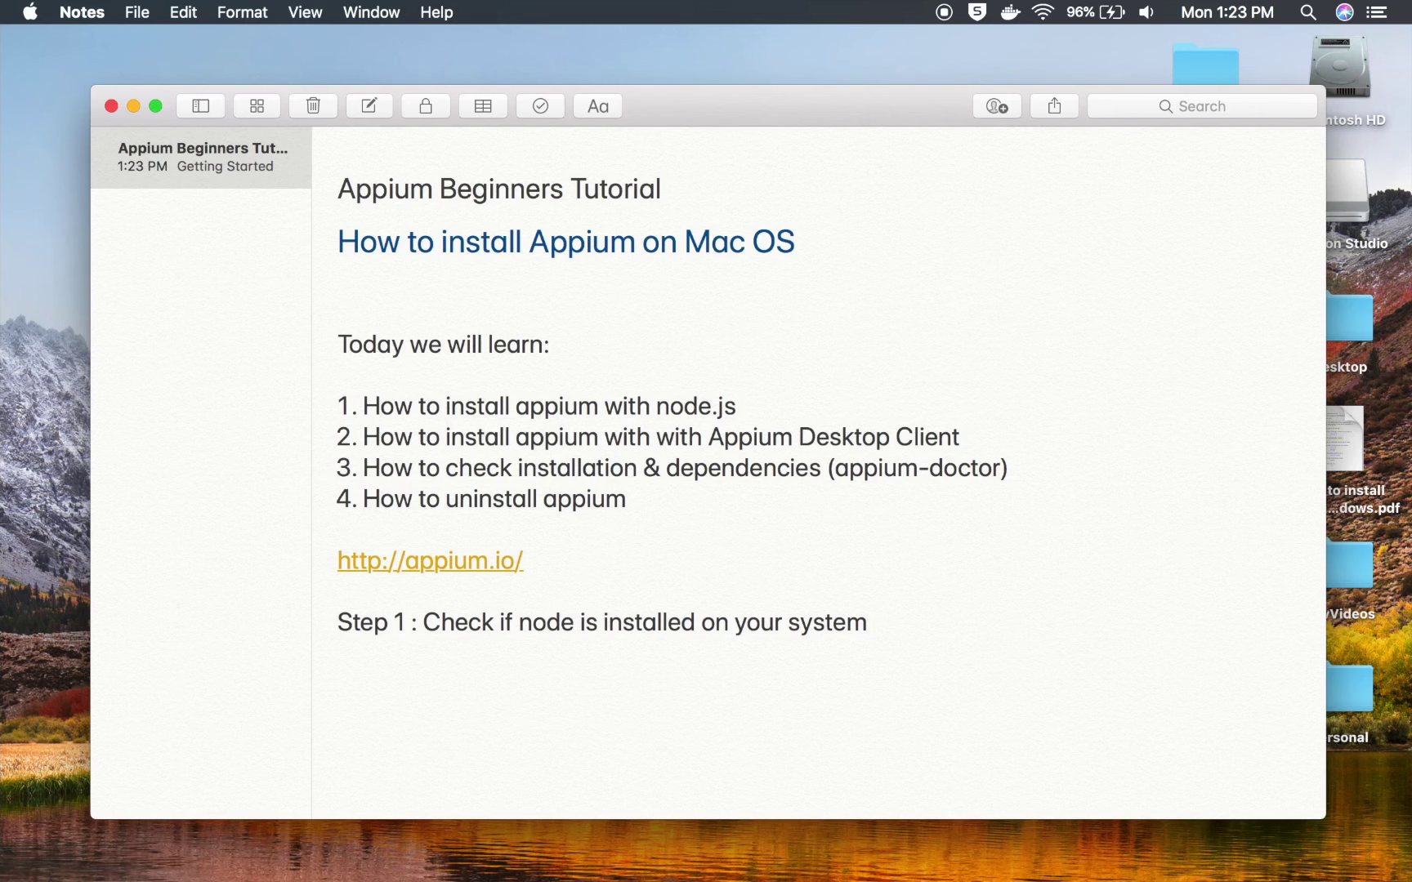
- Find the Terminal app with Spotlight and open it at a fresh prompt
key("super+space")
type("q")
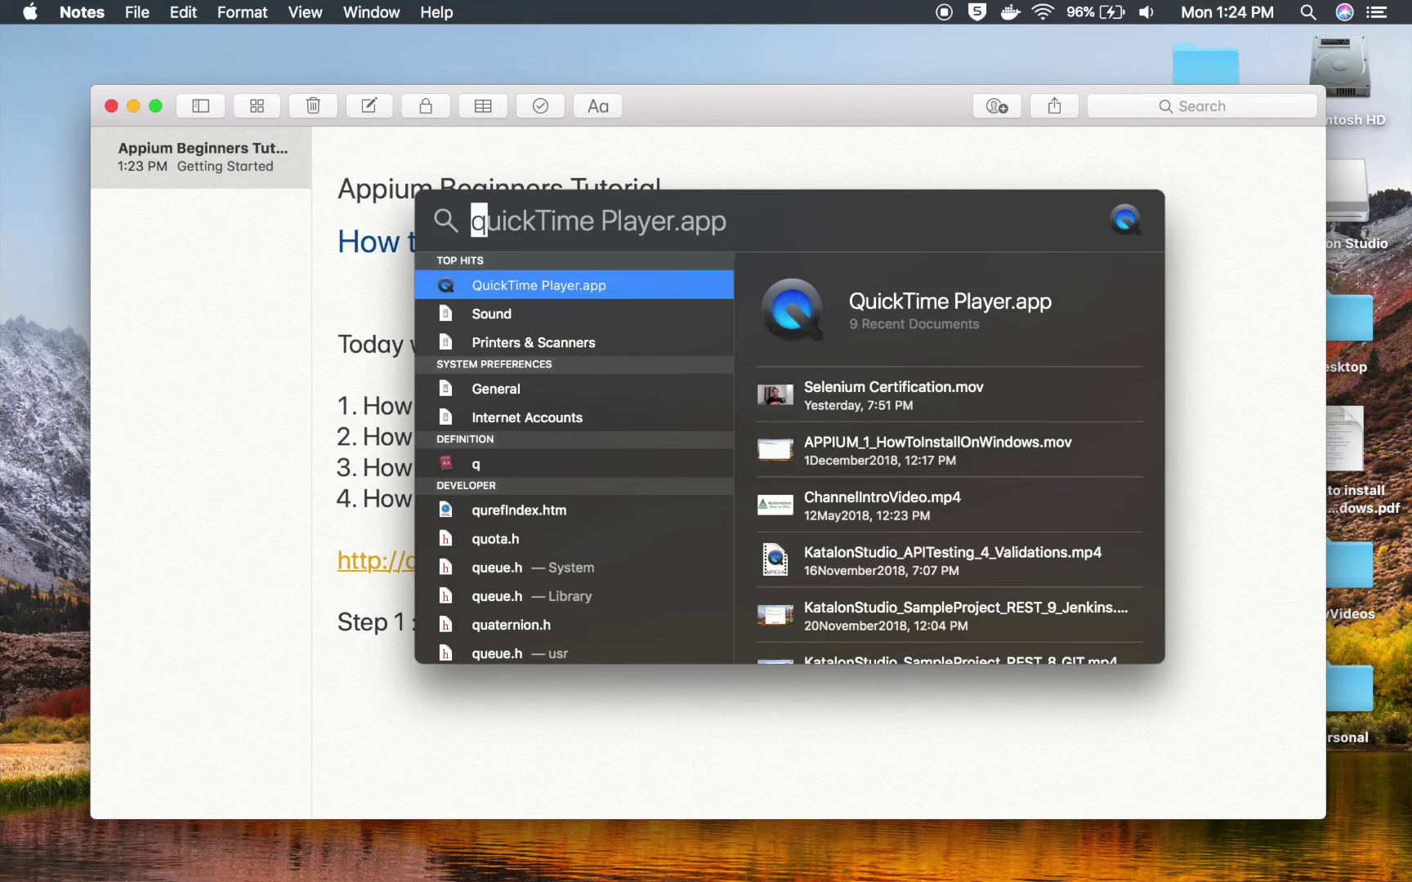
key("BackSpace")
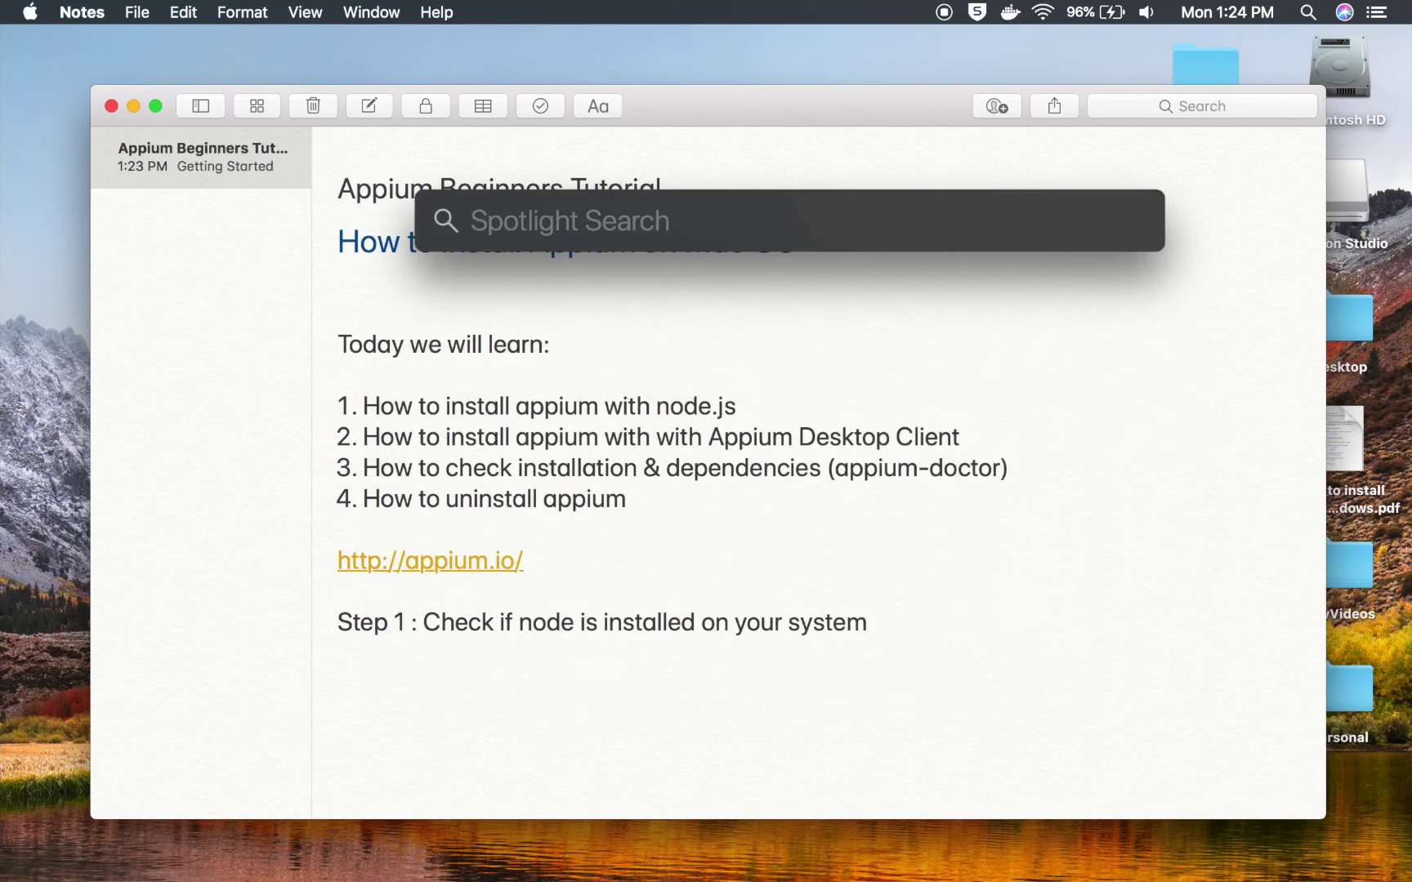
type("term")
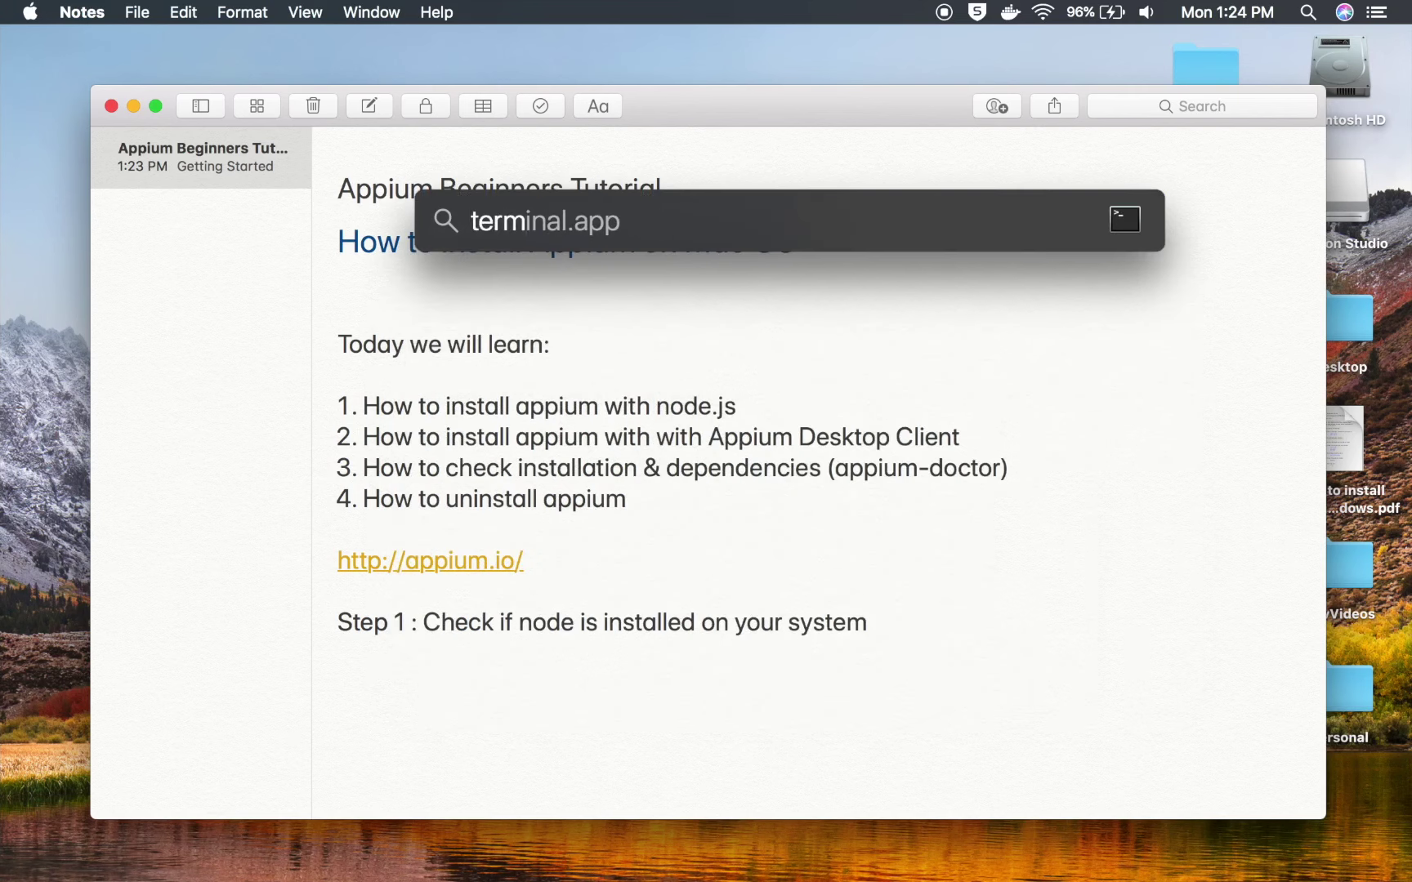
key("Return")
key("Return")
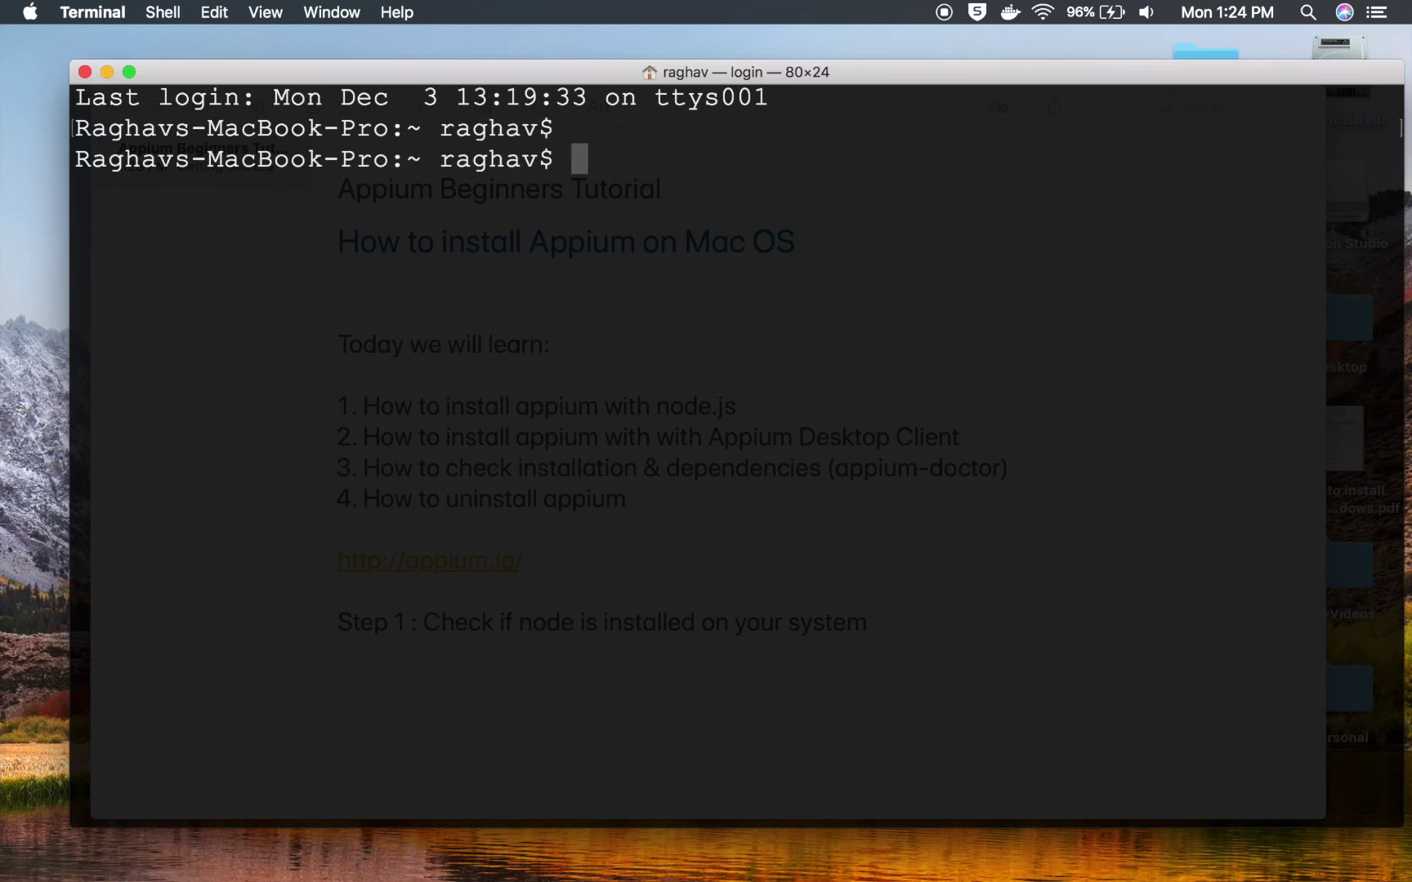
- Run node --version and npm --version to check whether Node and npm are installed
type("npm")
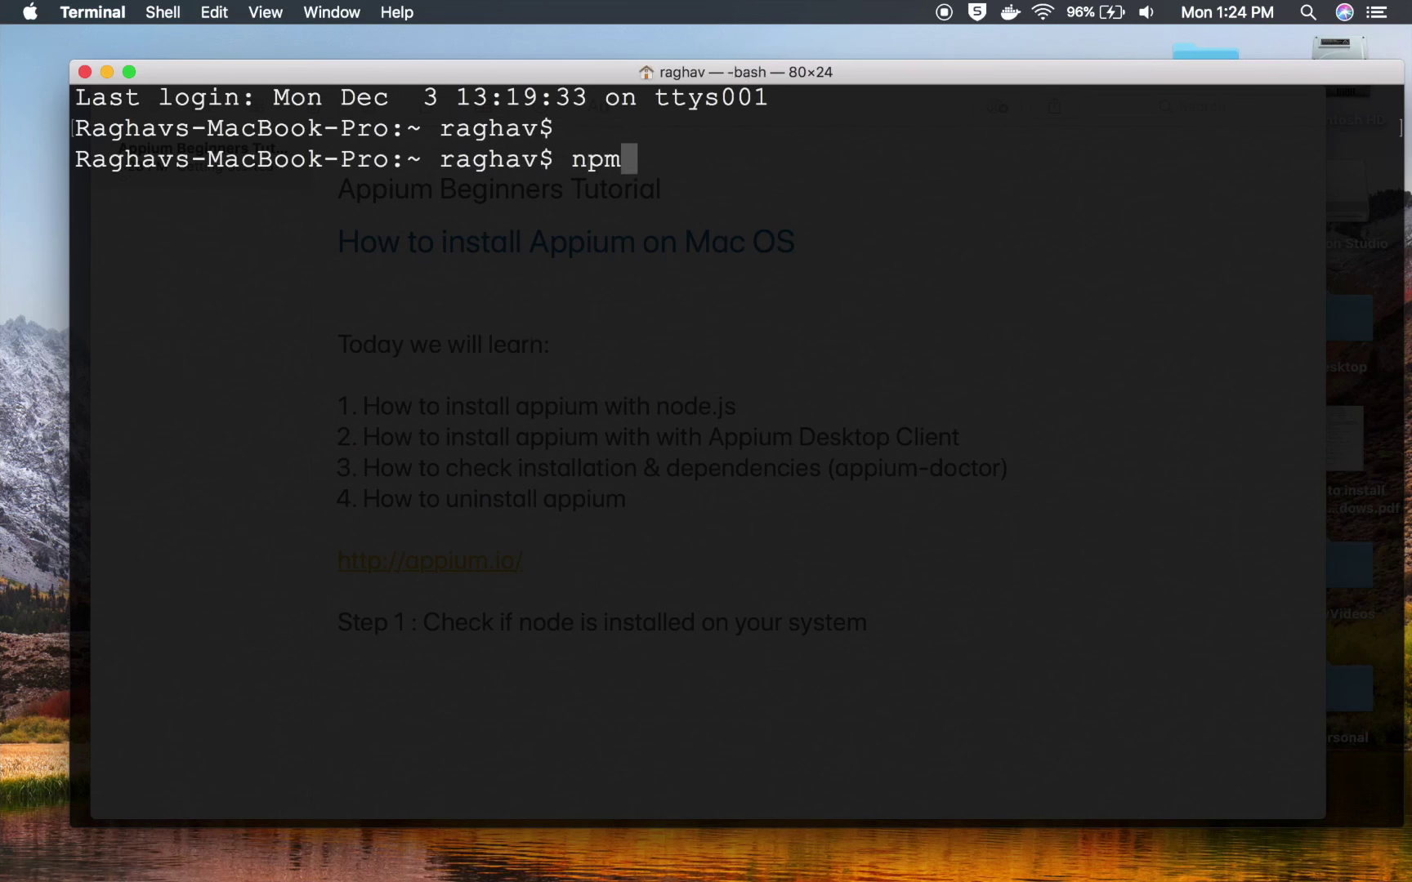
key("BackSpace")
key("BackSpace")
type("ode ")
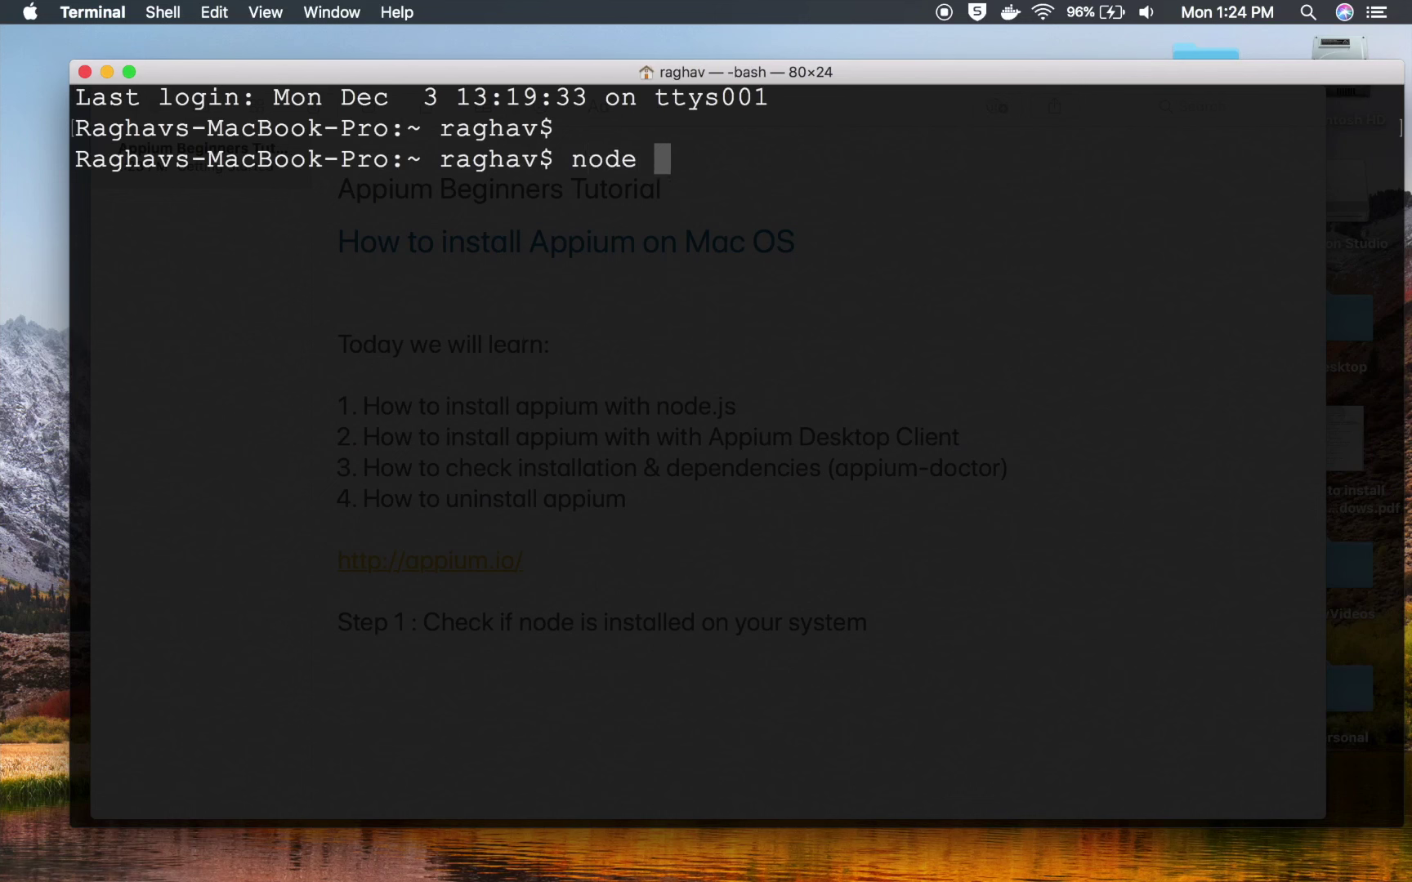
type("--version")
key("Return")
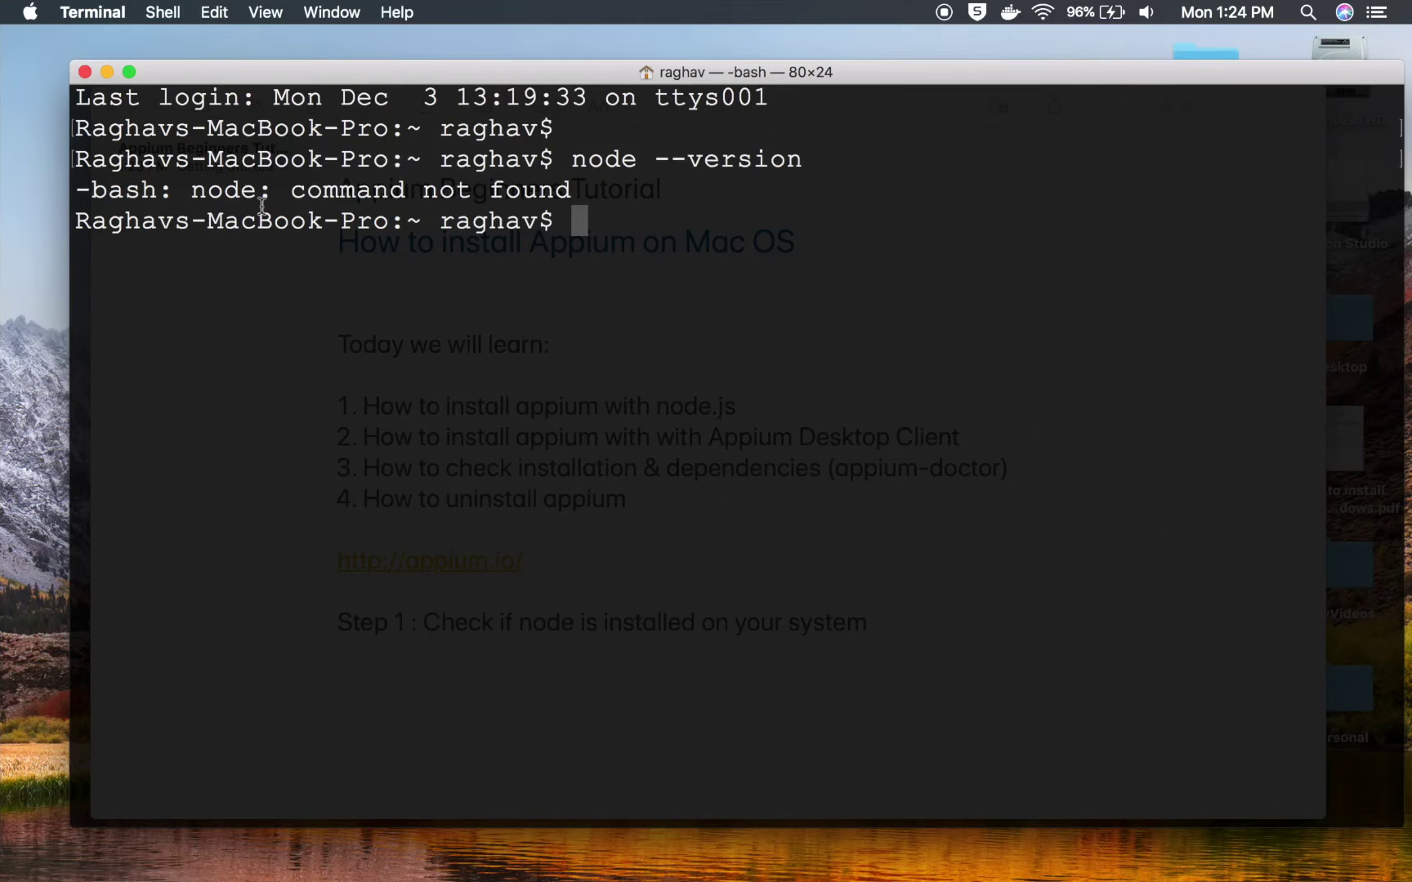
type("np")
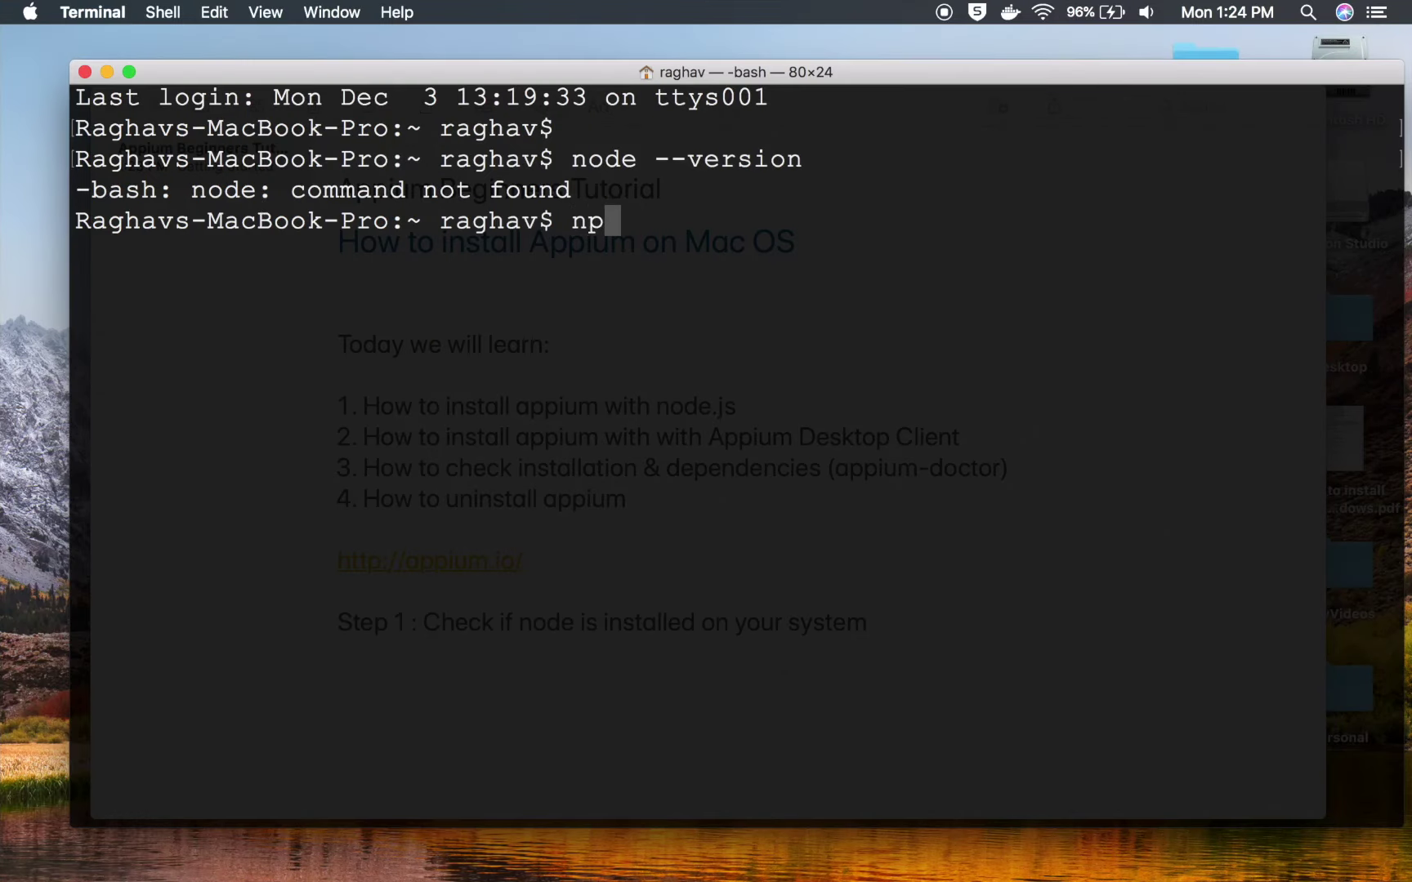
type("m --version")
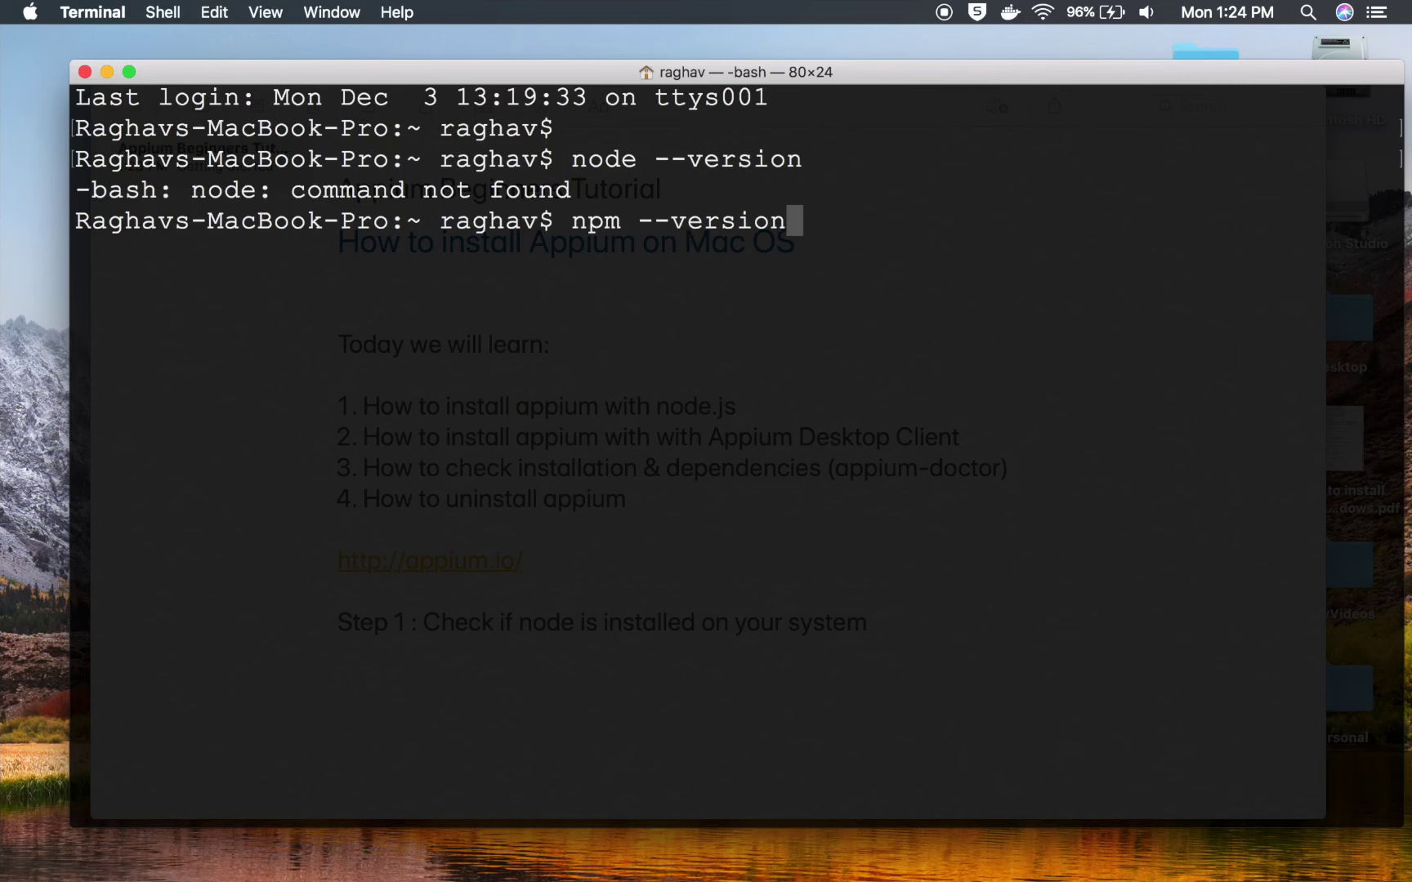
key("Return")
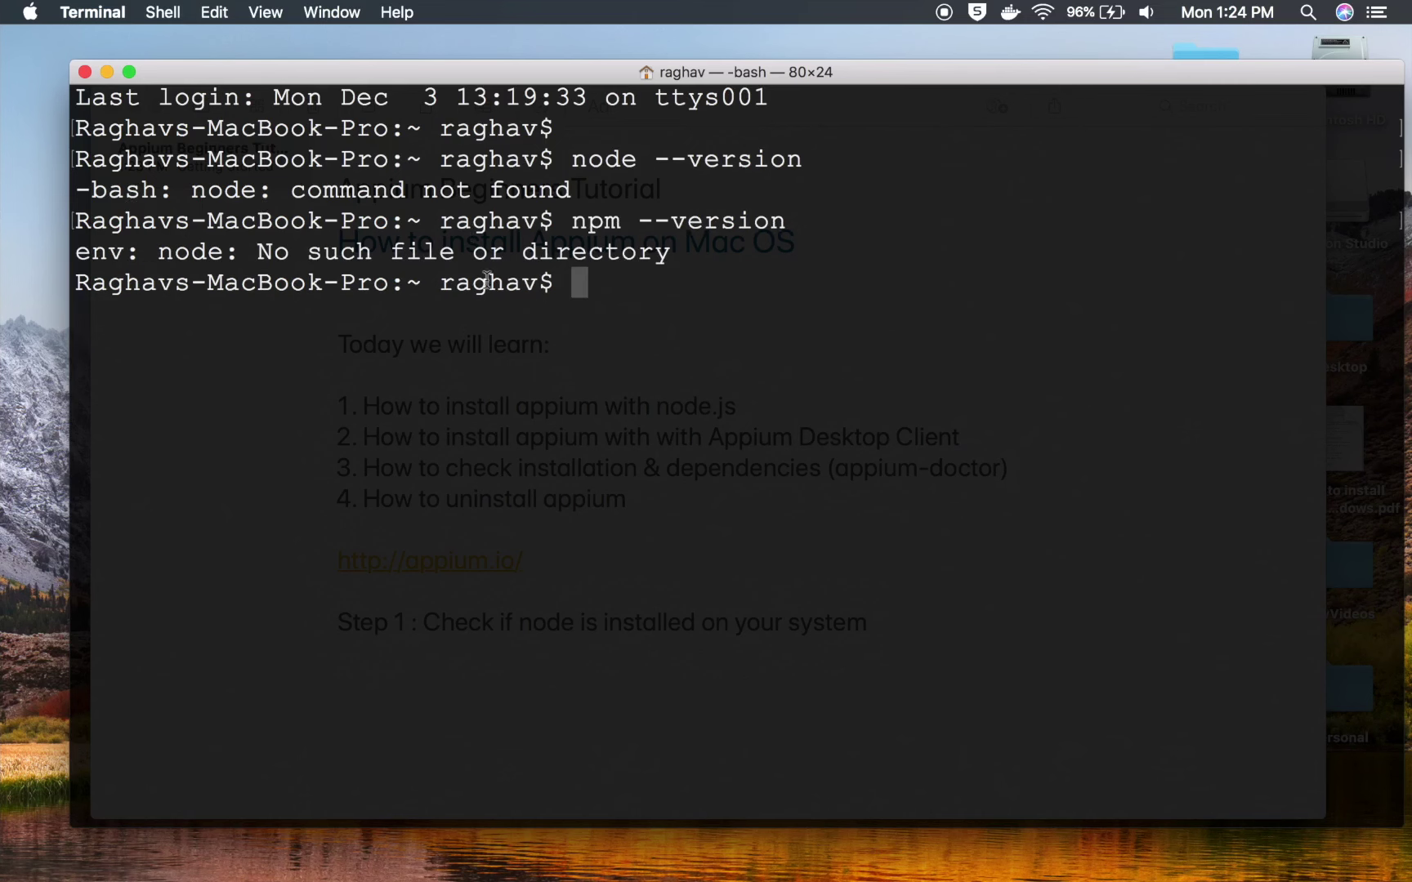
- In Notes, add the command "node -v" beneath Step 1 and a new line "Step 2 : Install node.js"
key("ctrl+Up")
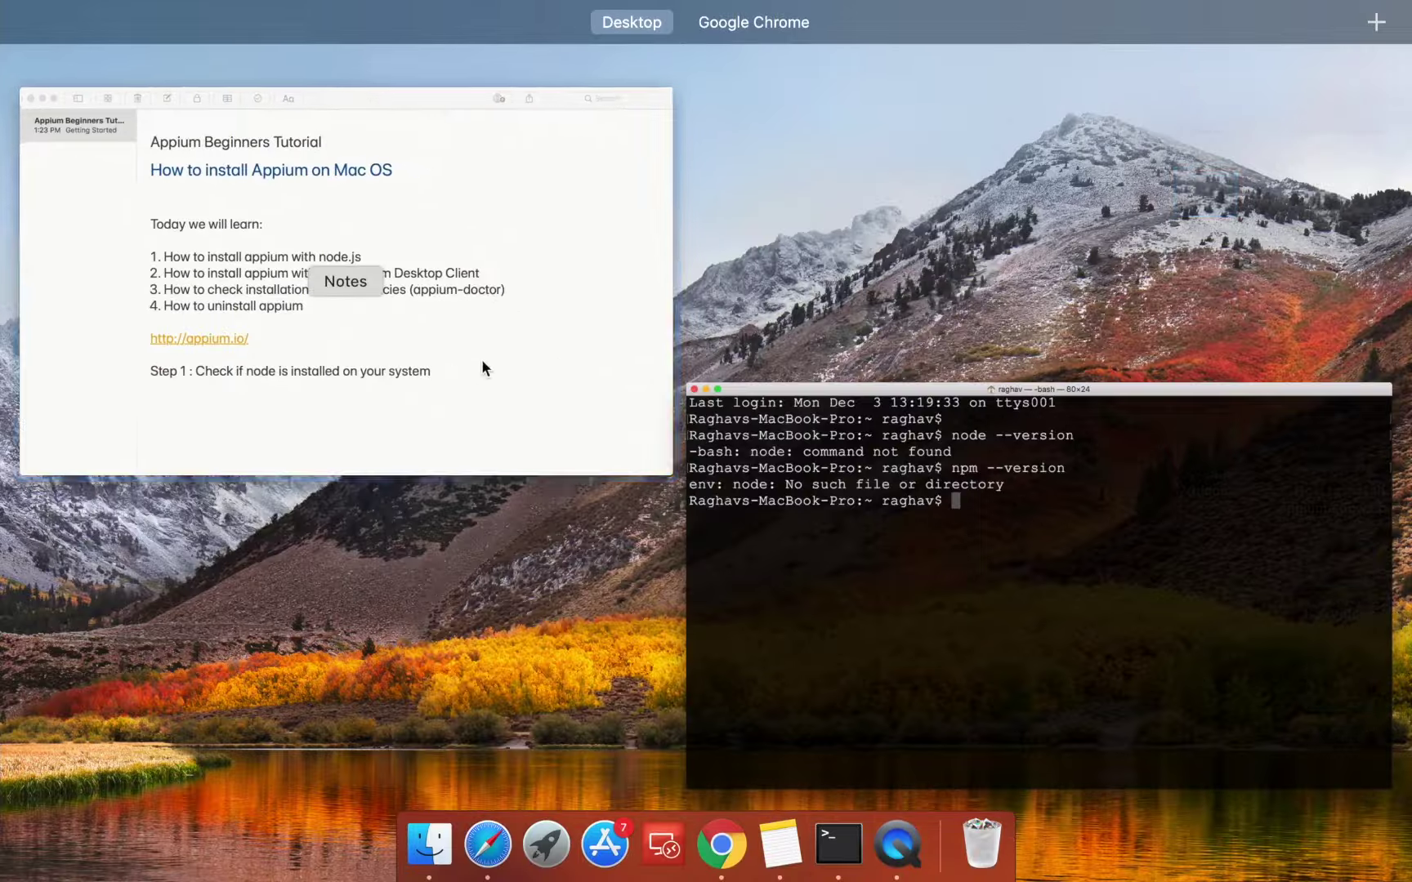
left_click(481, 358)
key("Return")
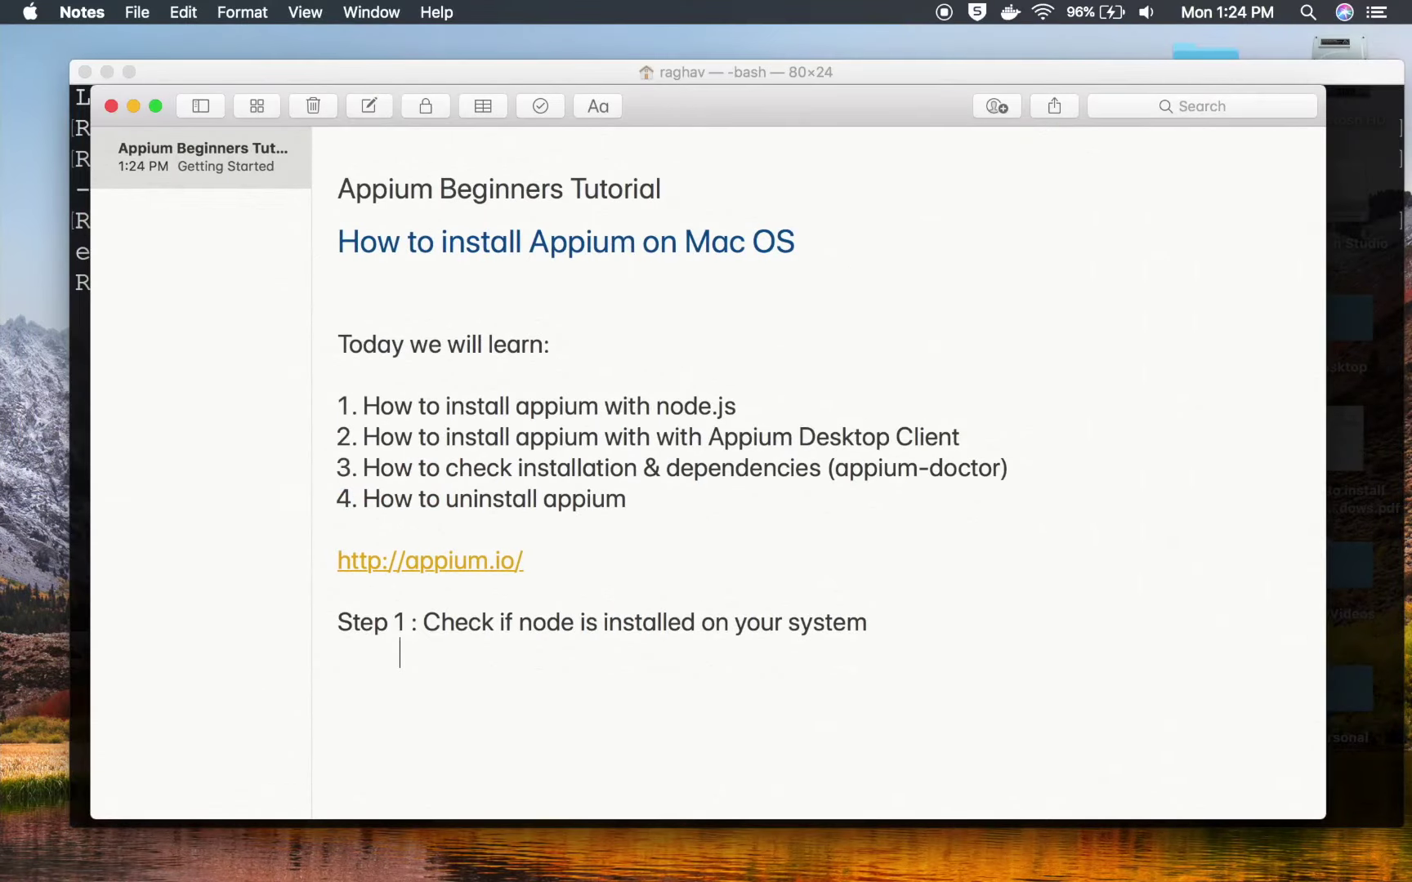
type("node —v")
key("BackSpace")
key("BackSpace")
type("Step")
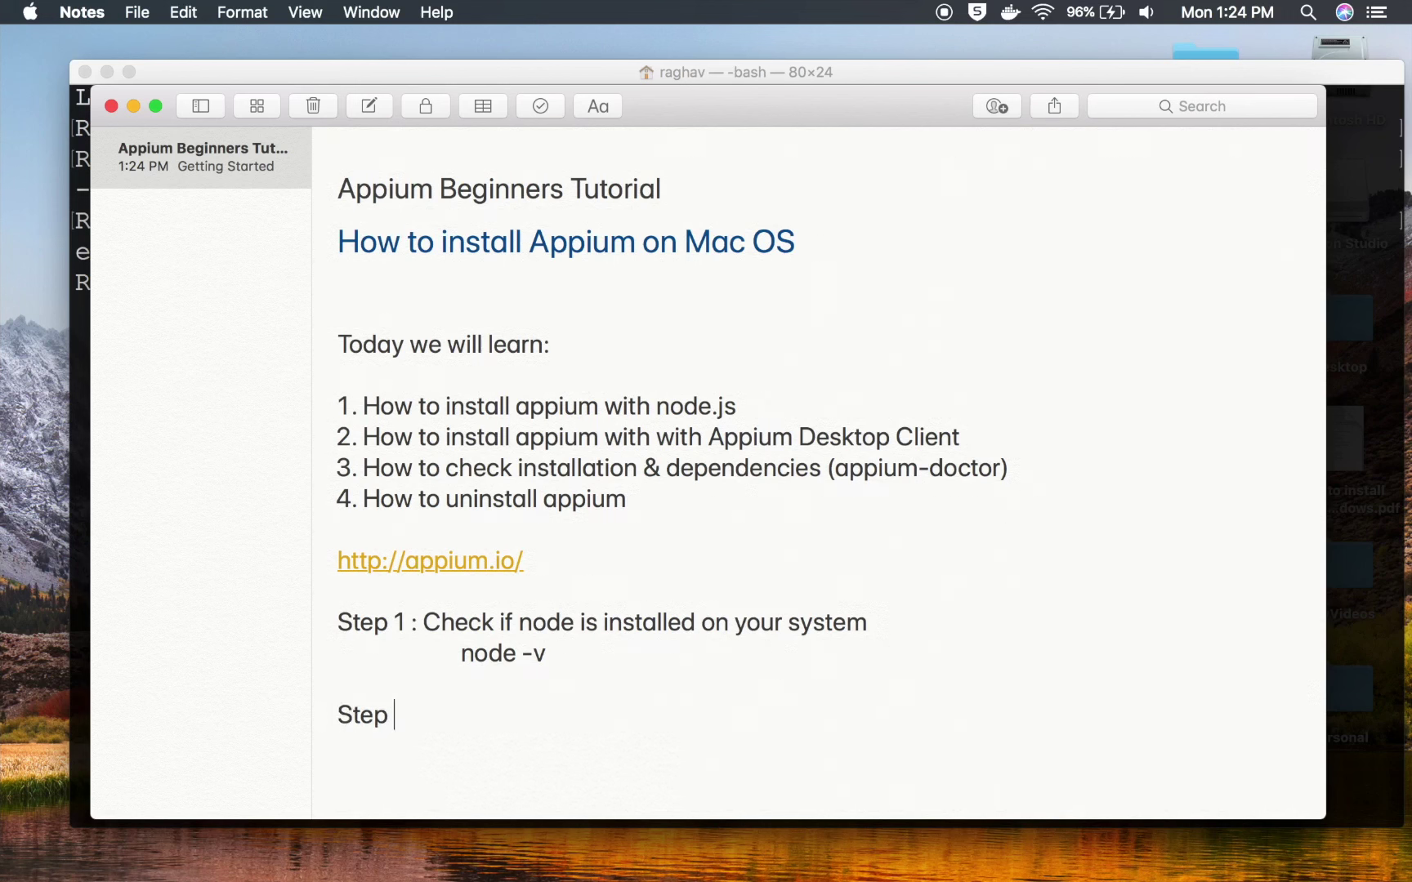
type(" 2 : Install node.js")
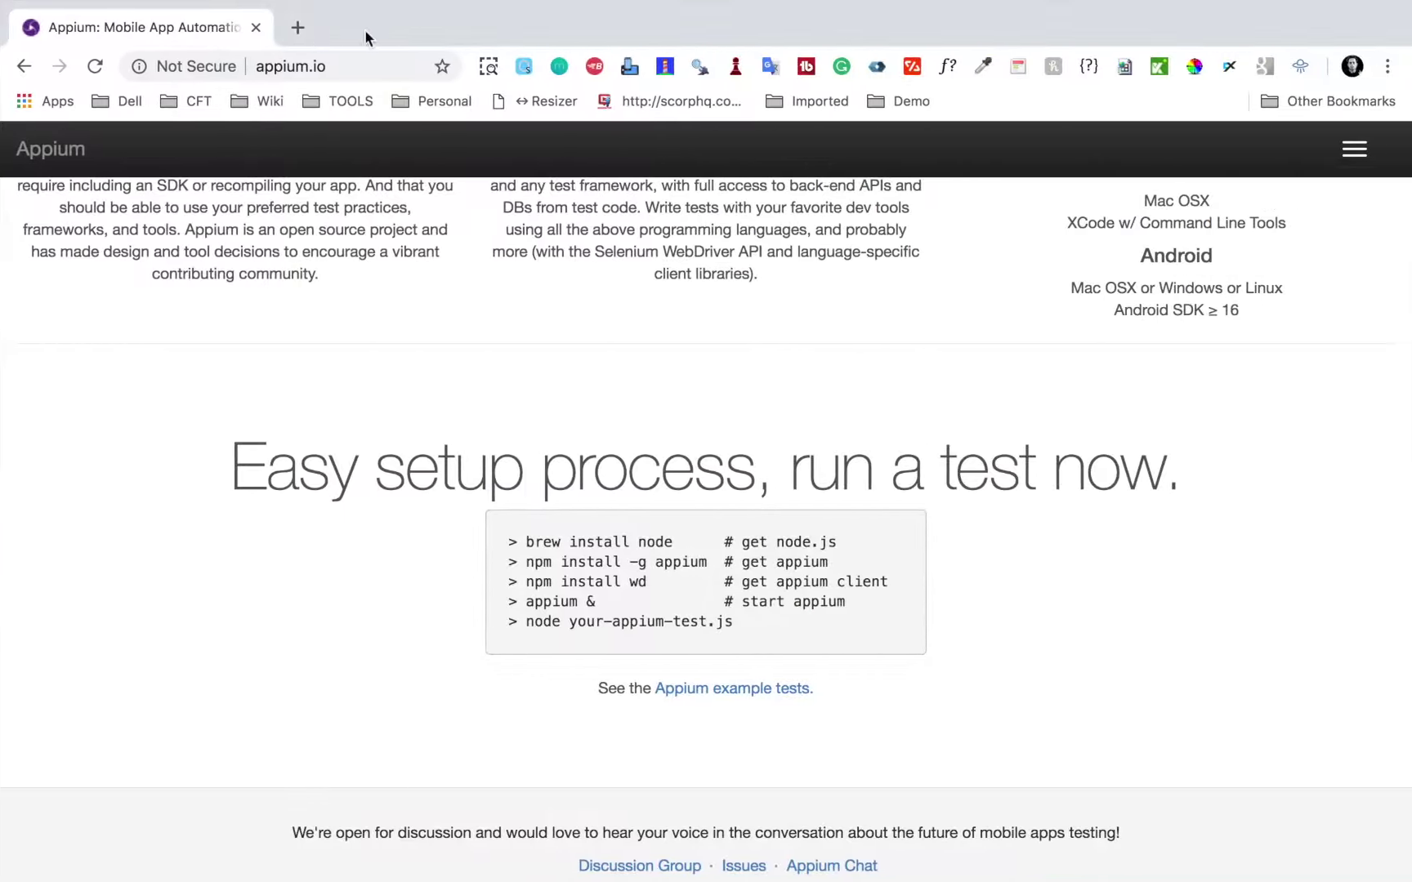
- In a new Chrome tab, search for "node js download" and view the installers on the Node.js Downloads page
left_click(423, 32)
type("n")
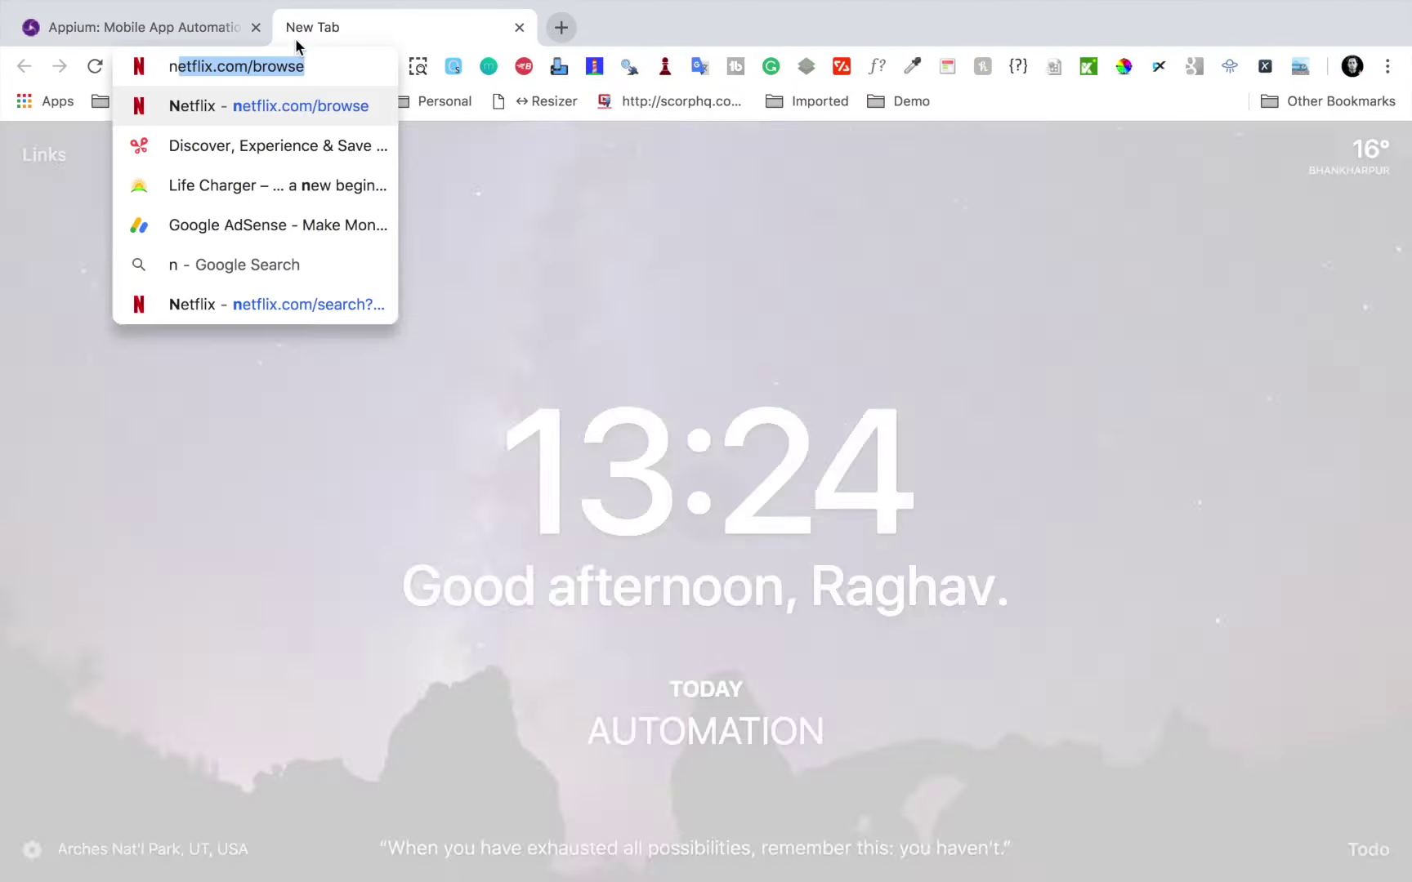
type("ode ")
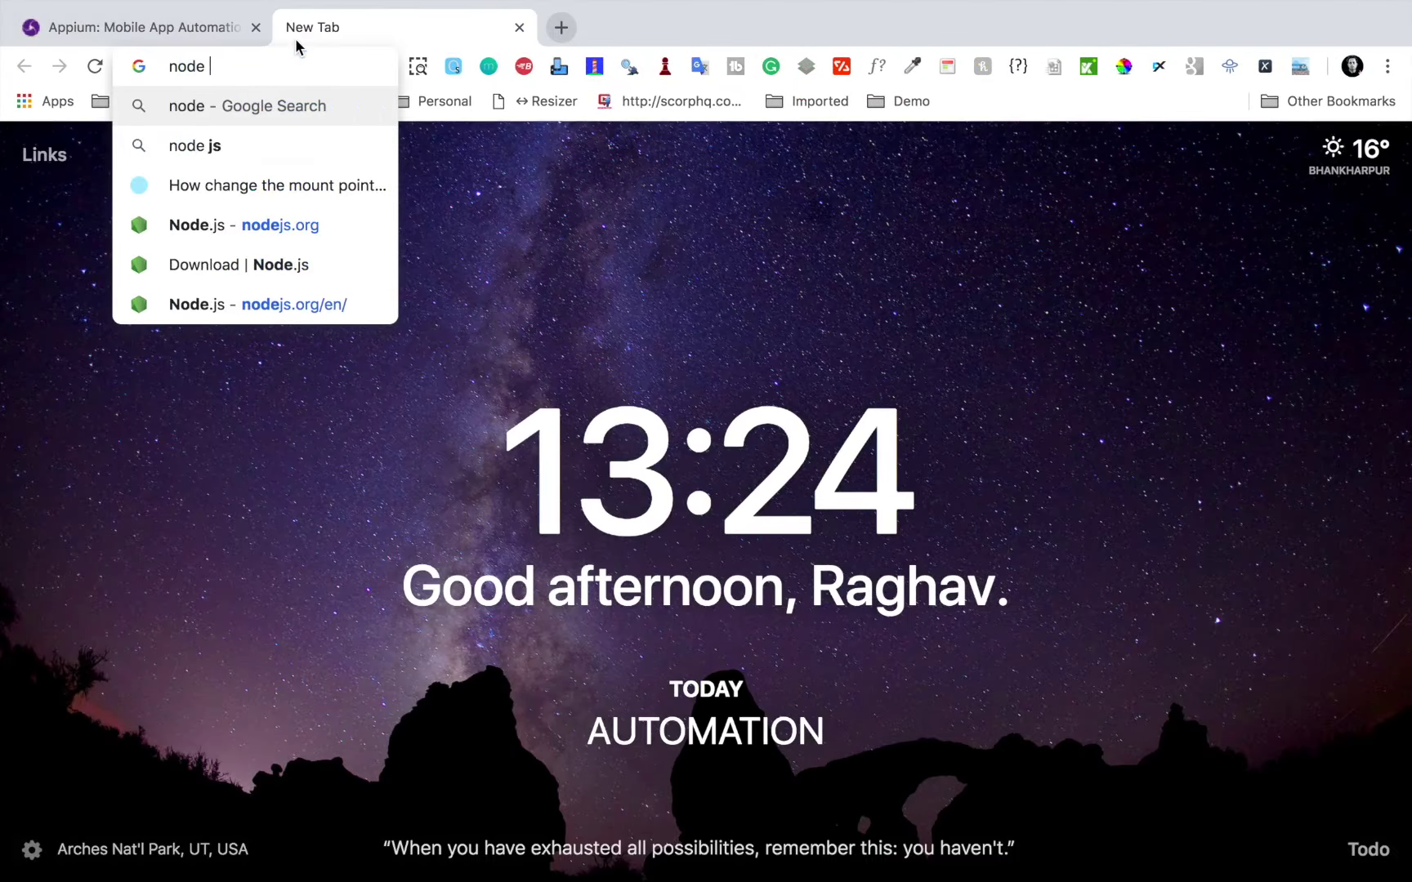
type("js download")
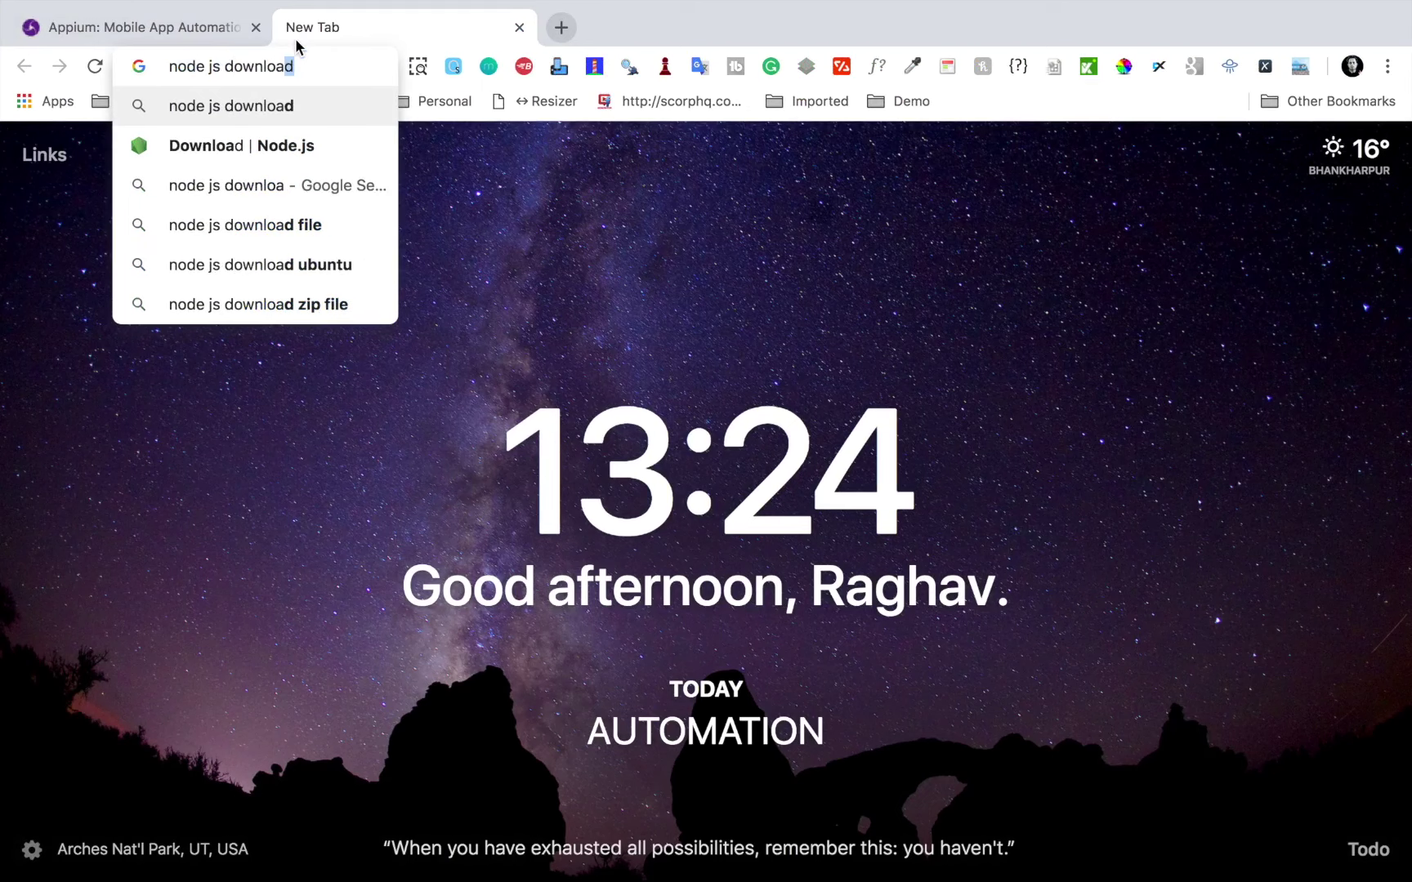
key("Return")
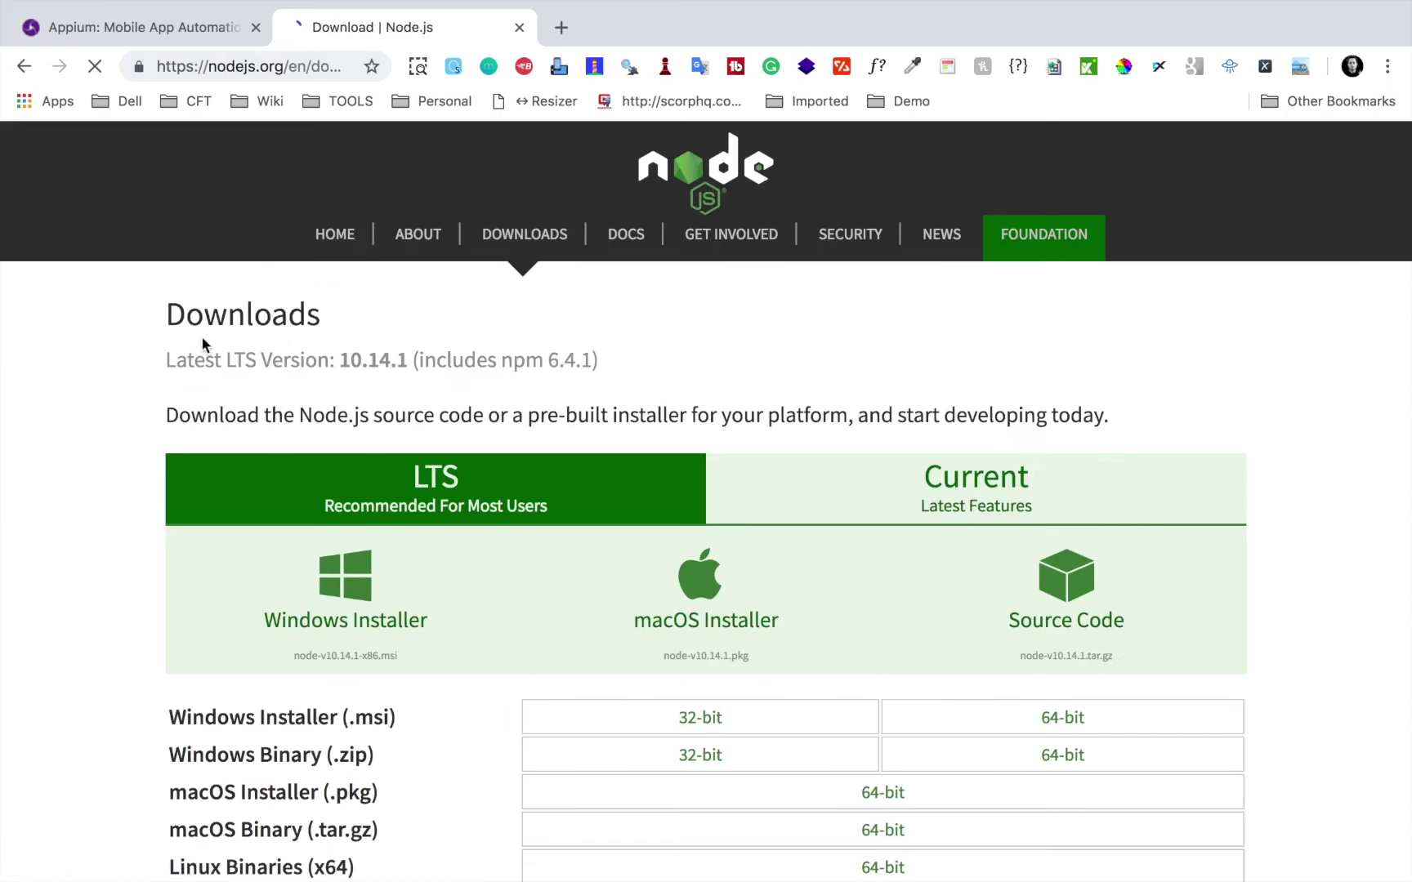
scroll(439, 570, "down", 4)
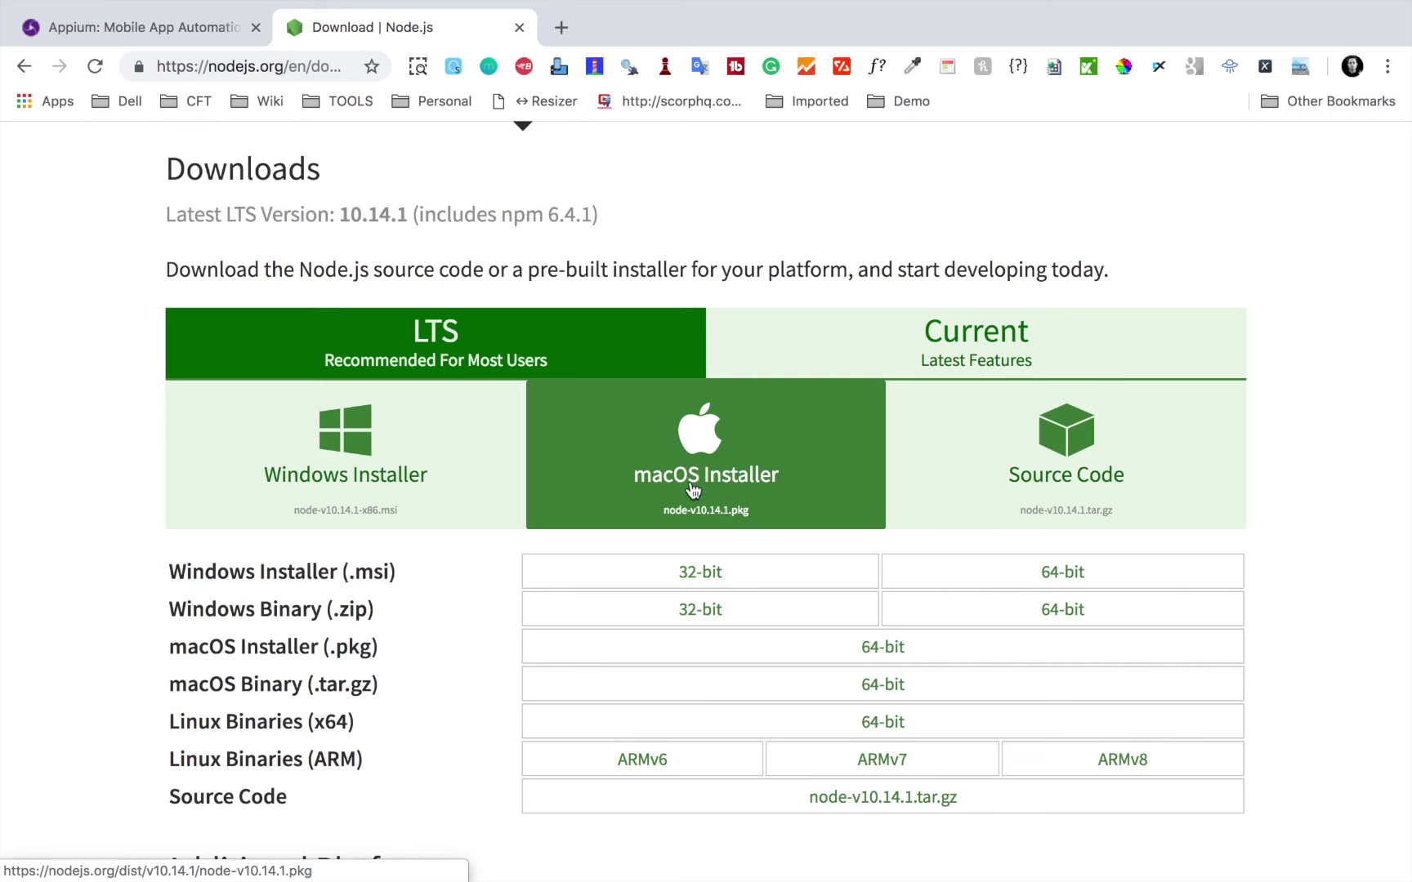
- On the appium.io page, go to the easy setup commands and highlight "brew install node"
left_click(123, 28)
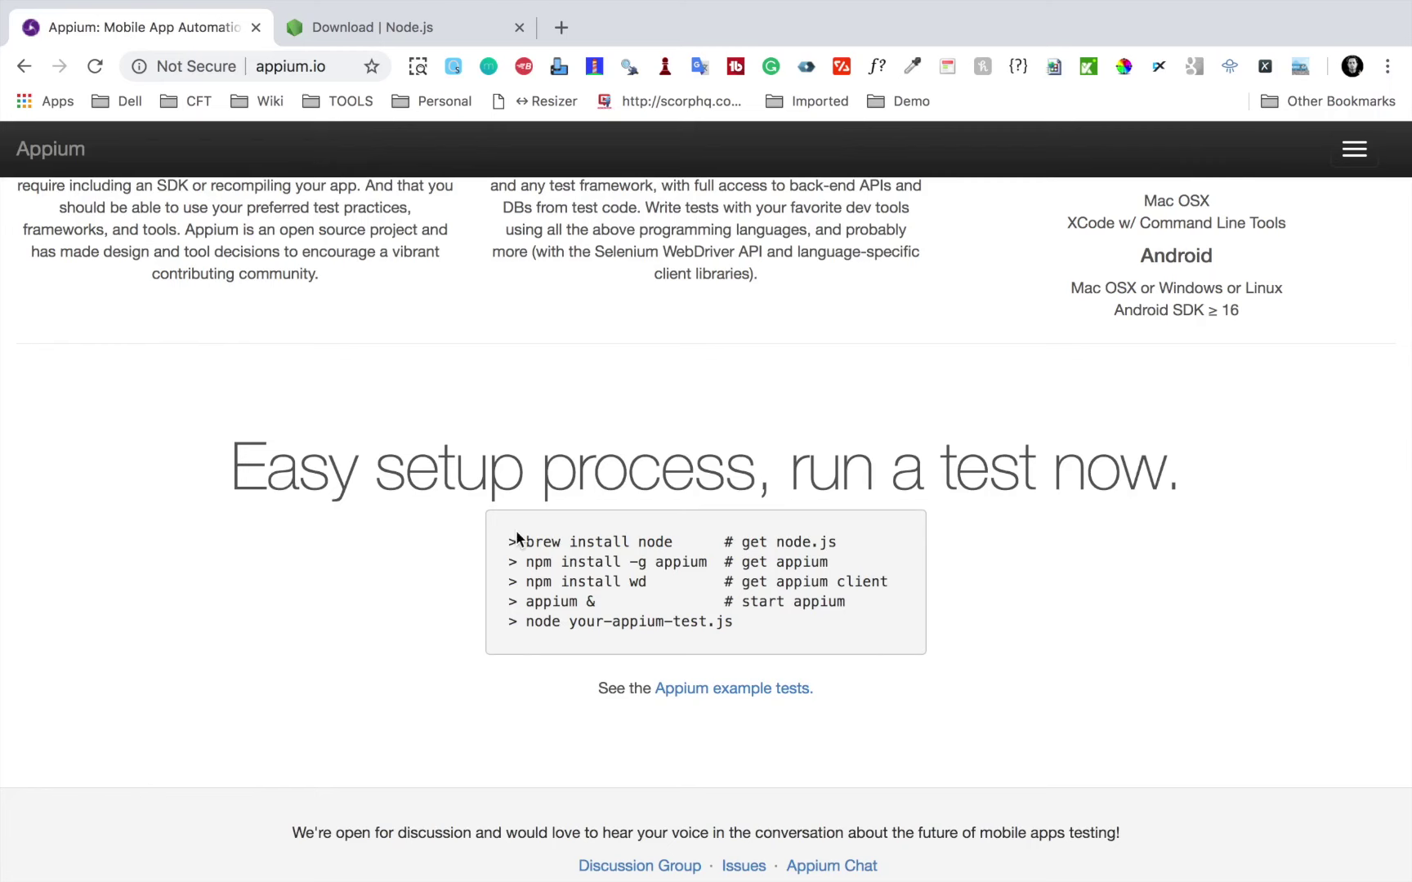
scroll(517, 540, "down", 2)
left_click(560, 462)
left_click_drag(560, 462, 525, 460)
left_click_drag(673, 460, 525, 460)
- In a new browser tab, search for "homebrew" and open the Homebrew site at brew.sh
left_click(561, 28)
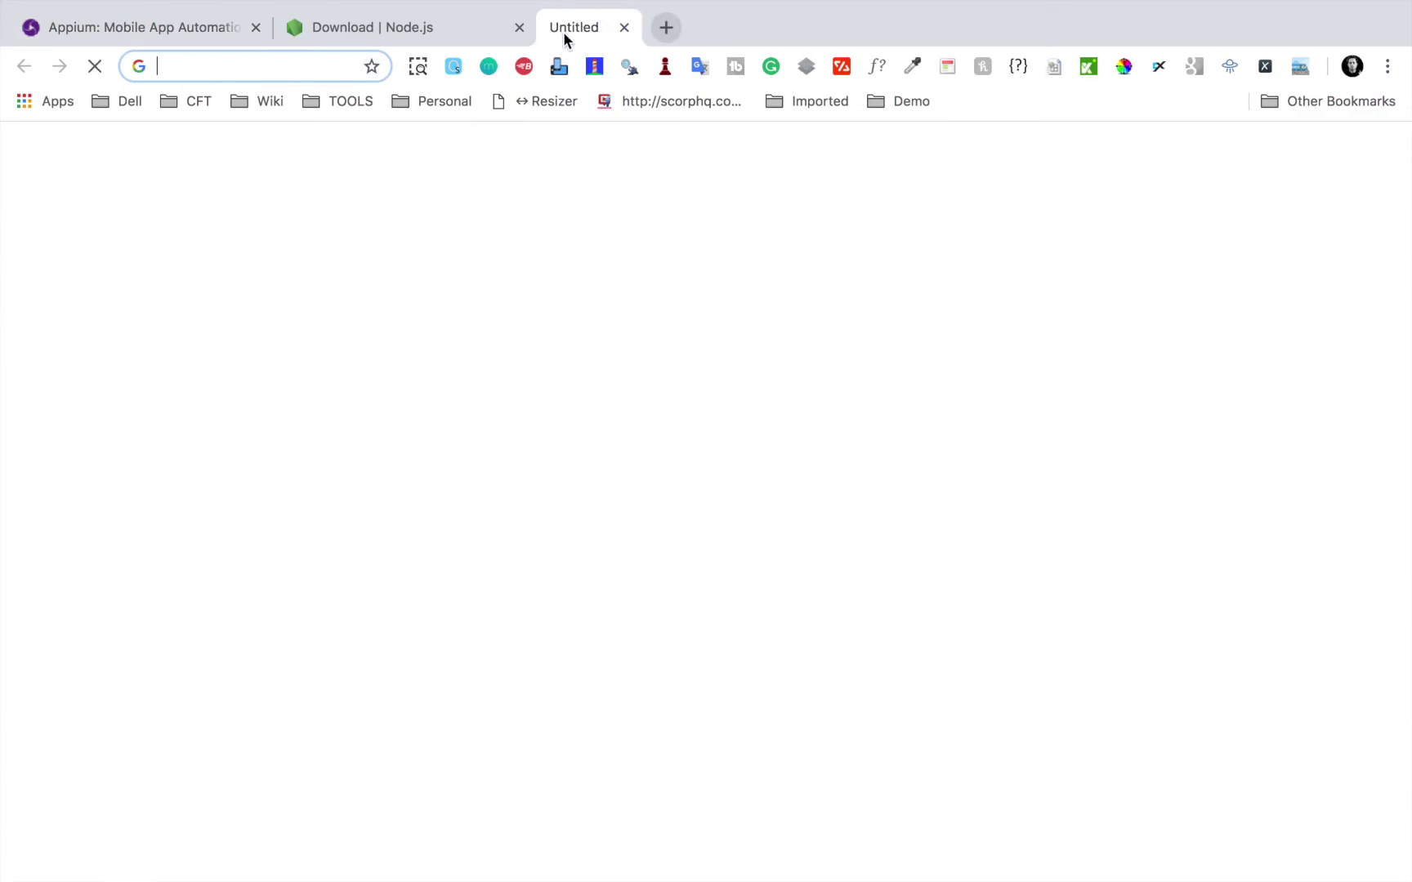
type("homebrew")
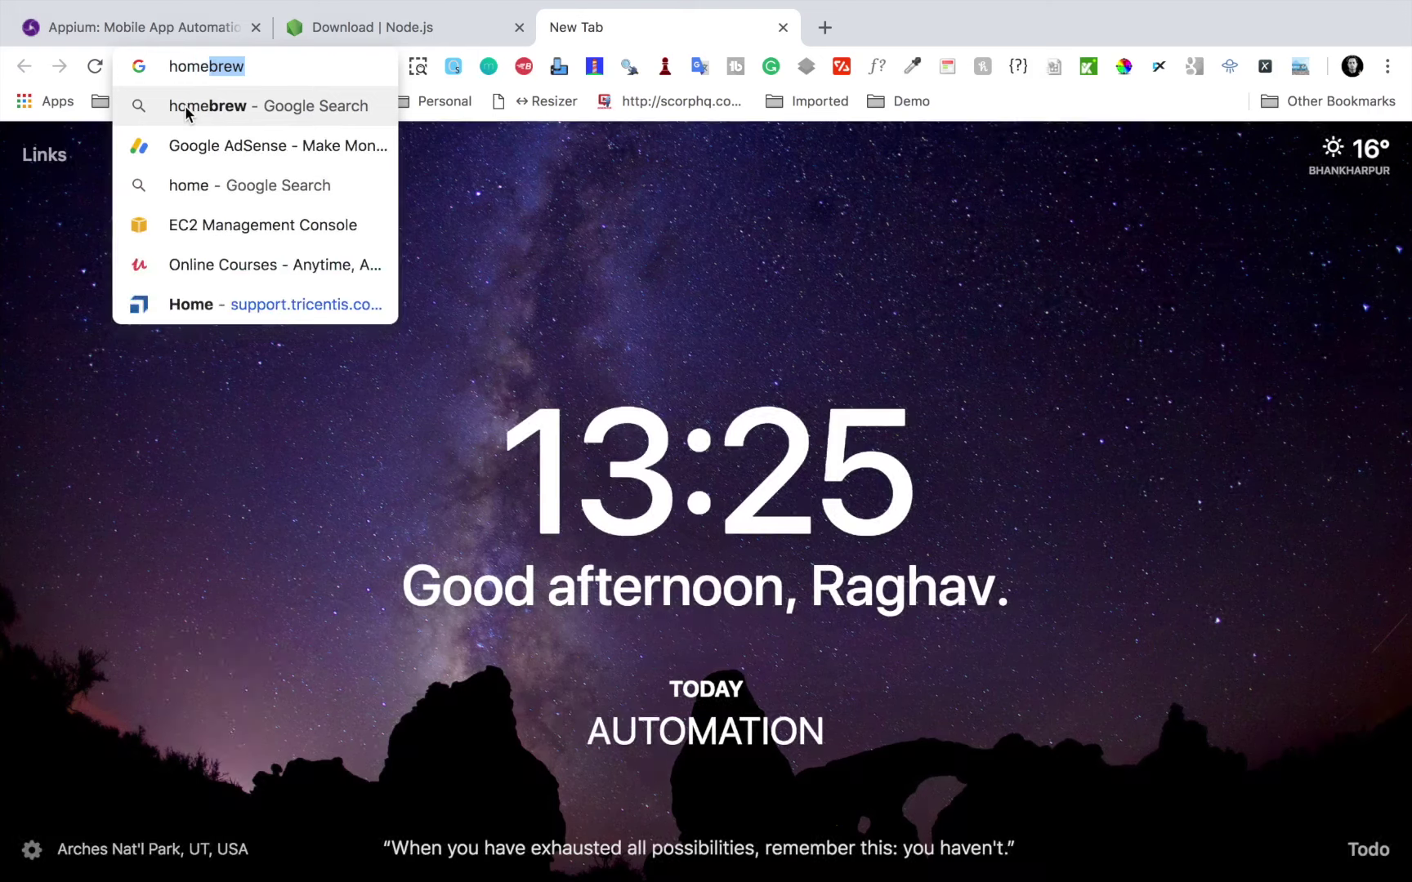
key("Return")
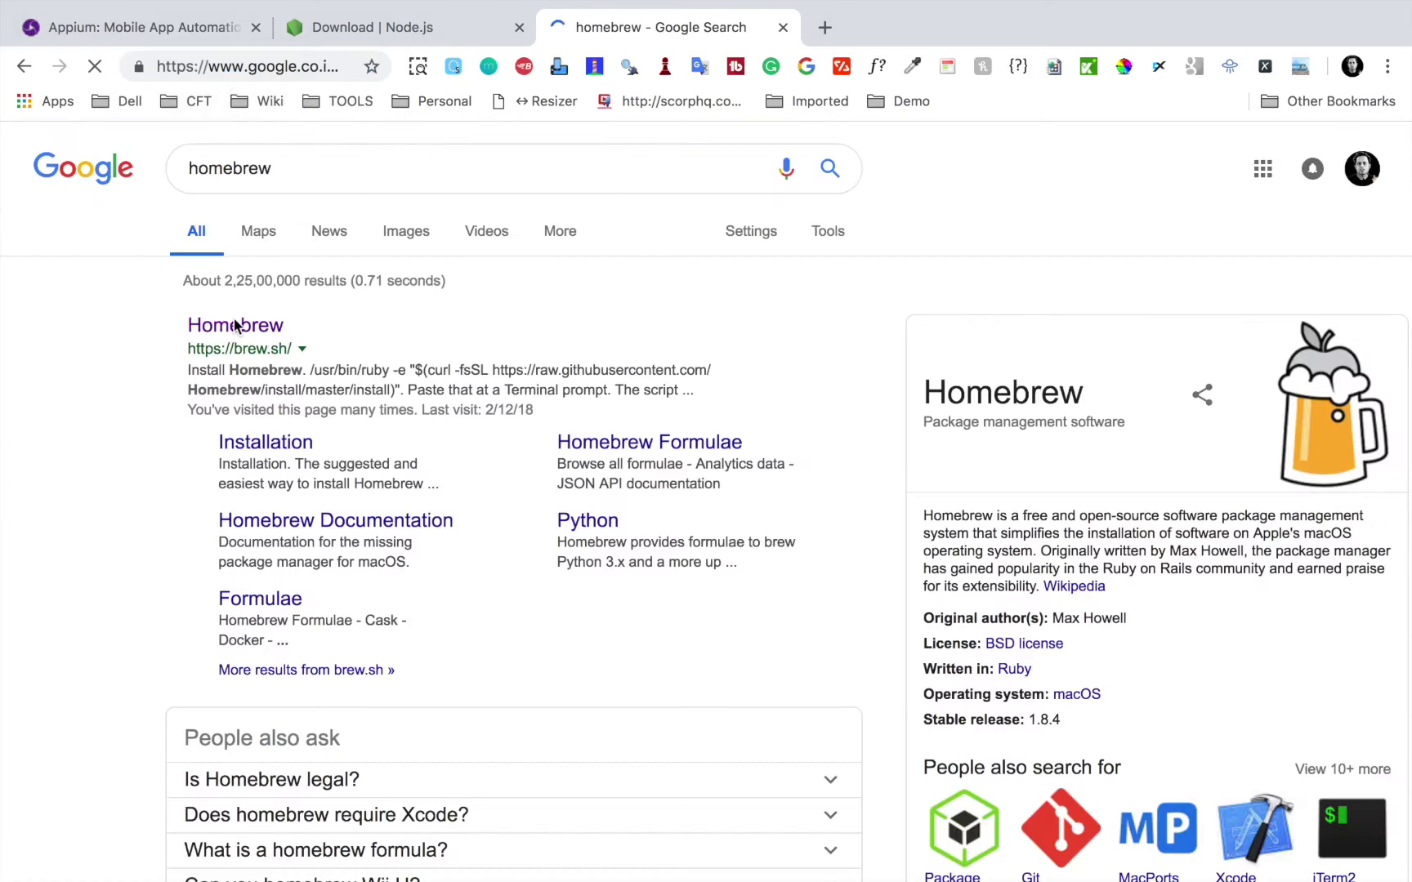
left_click(234, 325)
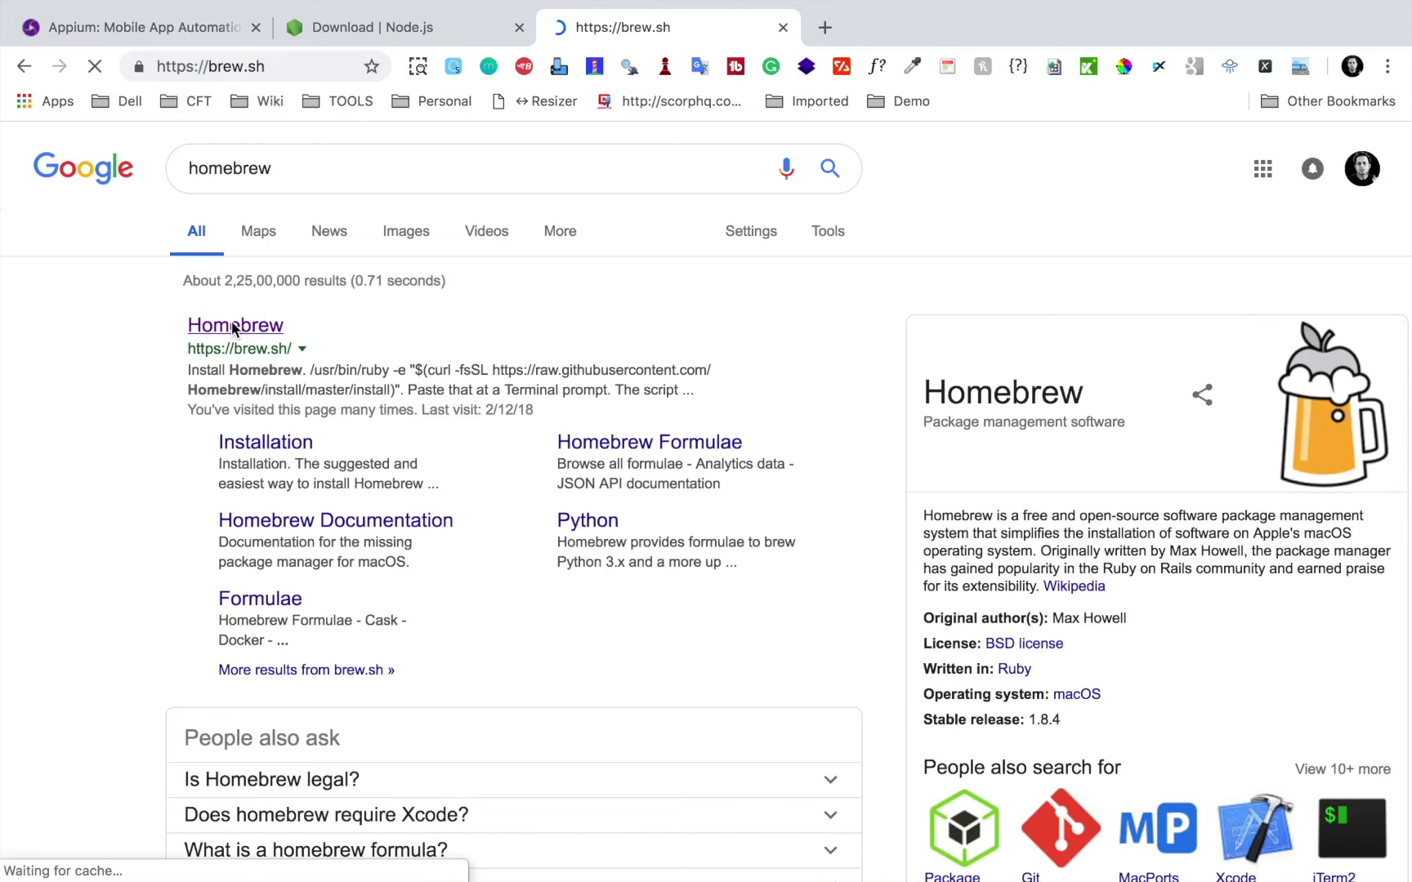
left_click(278, 69)
key("ctrl+Left")
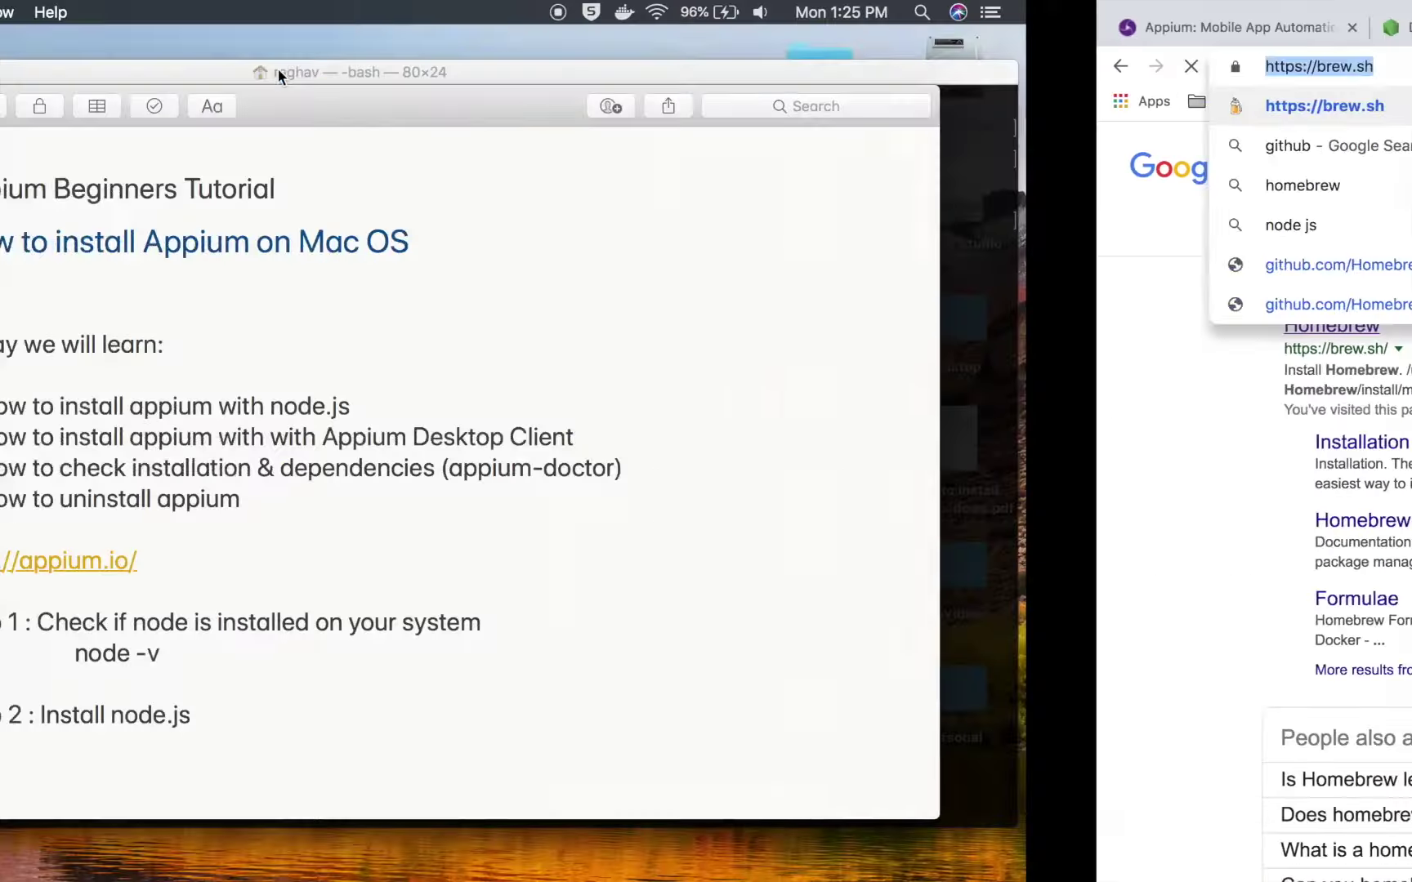
key("Tab")
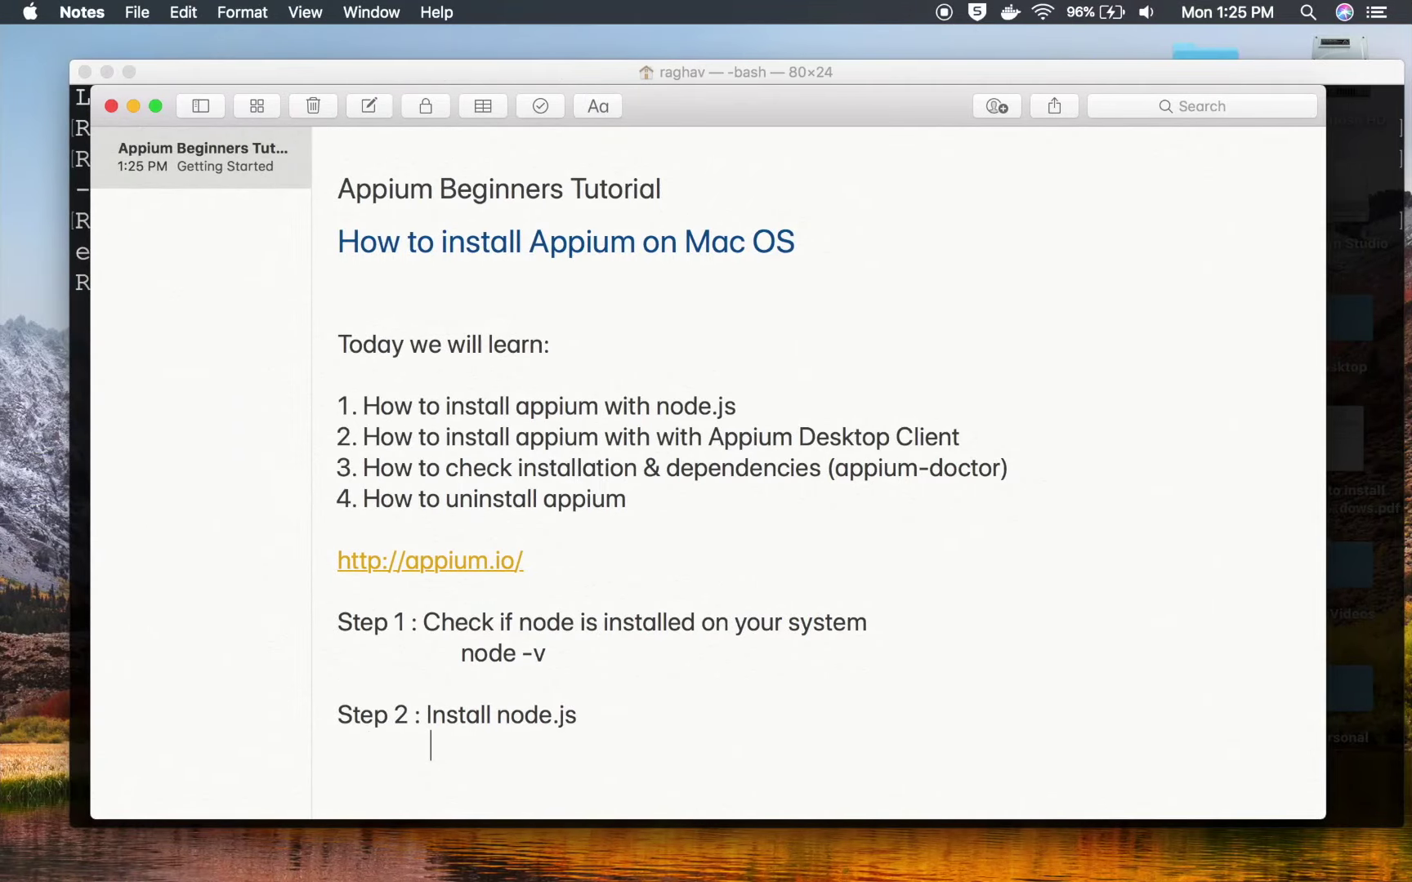
type("https://brew.sh/")
key("ctrl+Right")
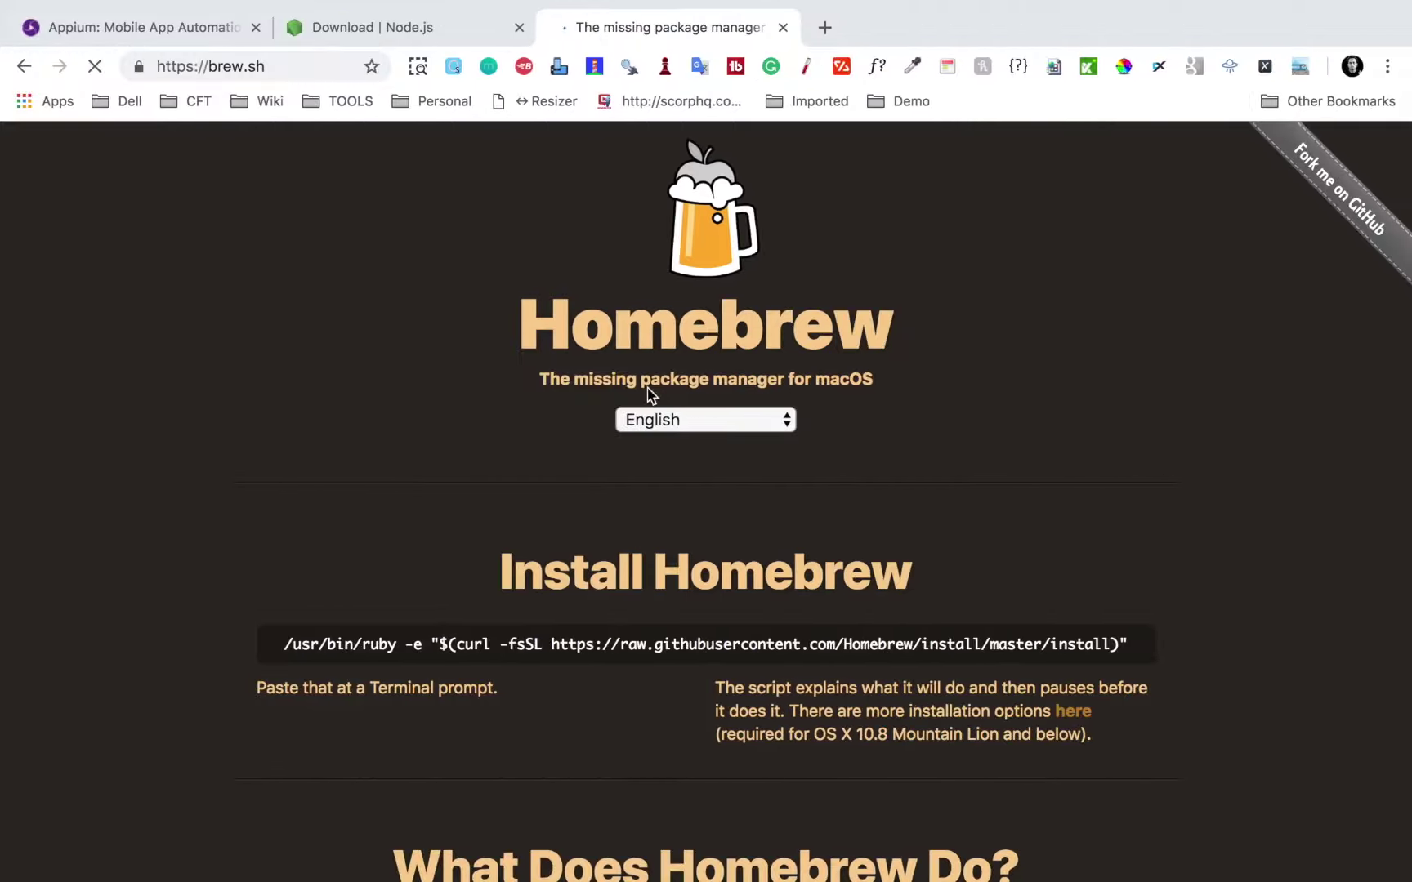
- View the Install Homebrew section on brew.sh and highlight its full terminal install command
scroll(598, 520, "down", 3)
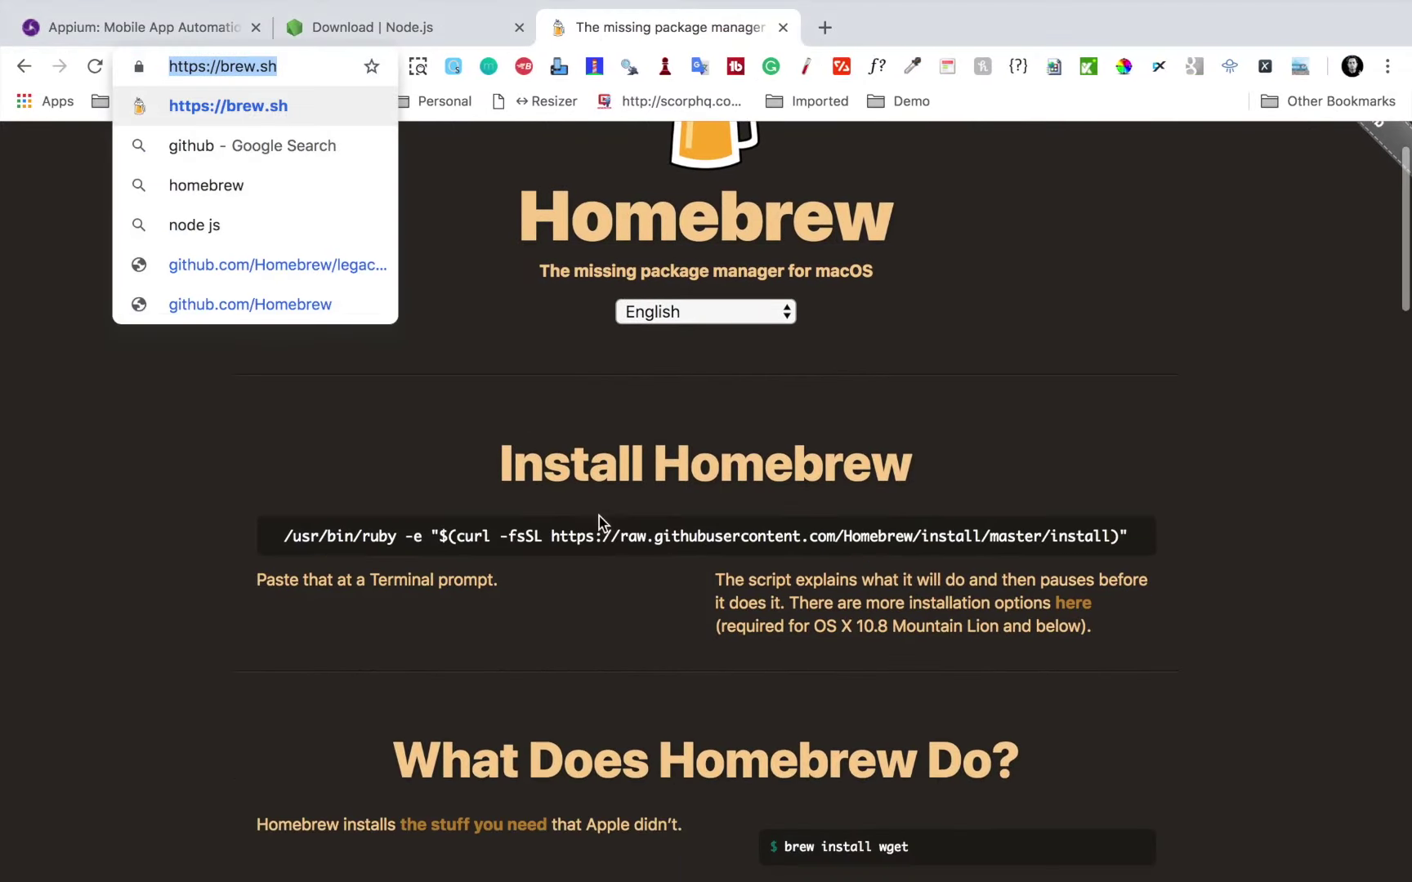
left_click(506, 323)
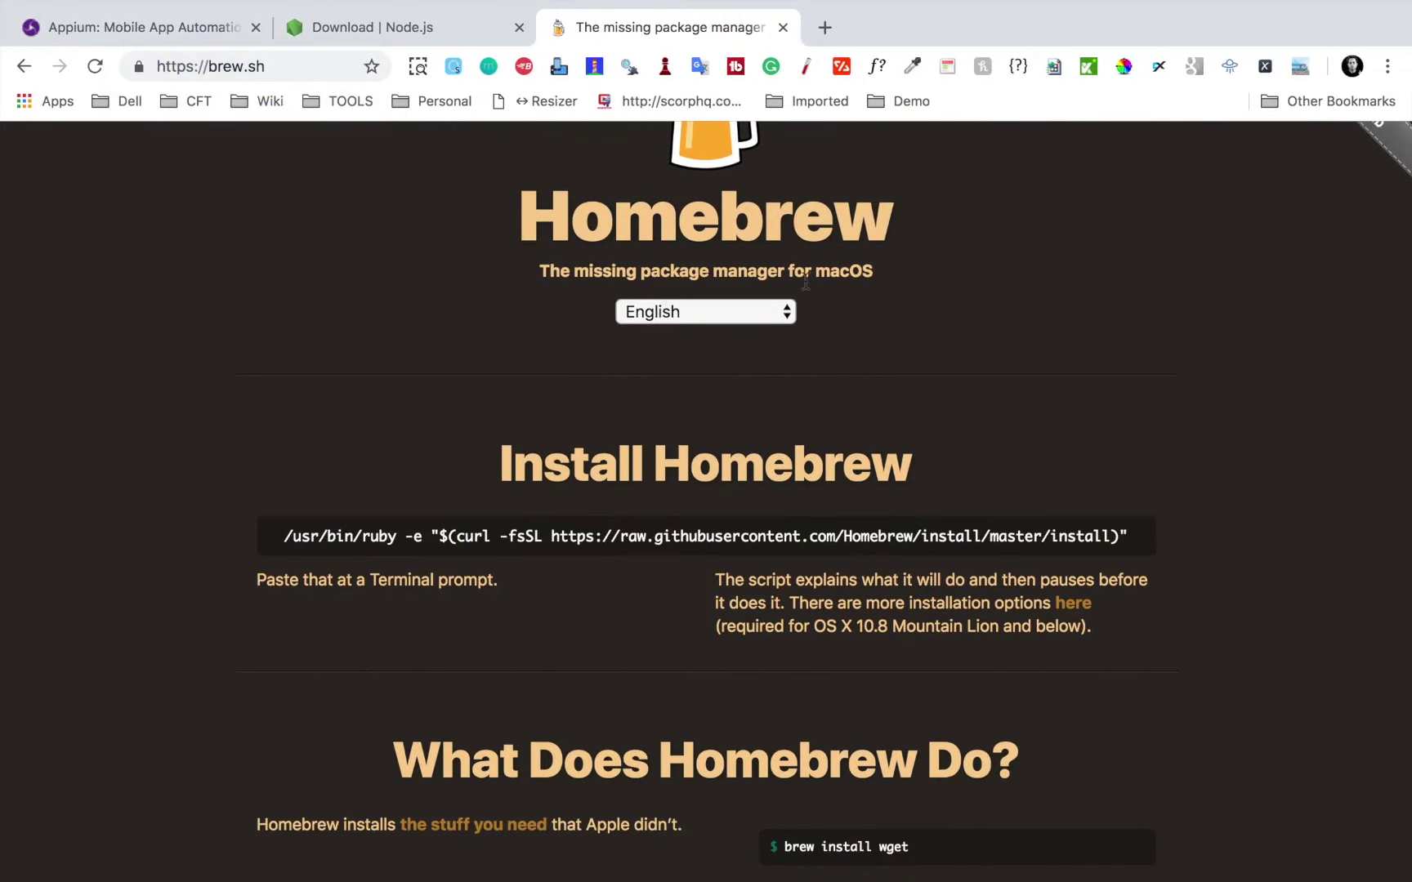
scroll(628, 521, "down", 2)
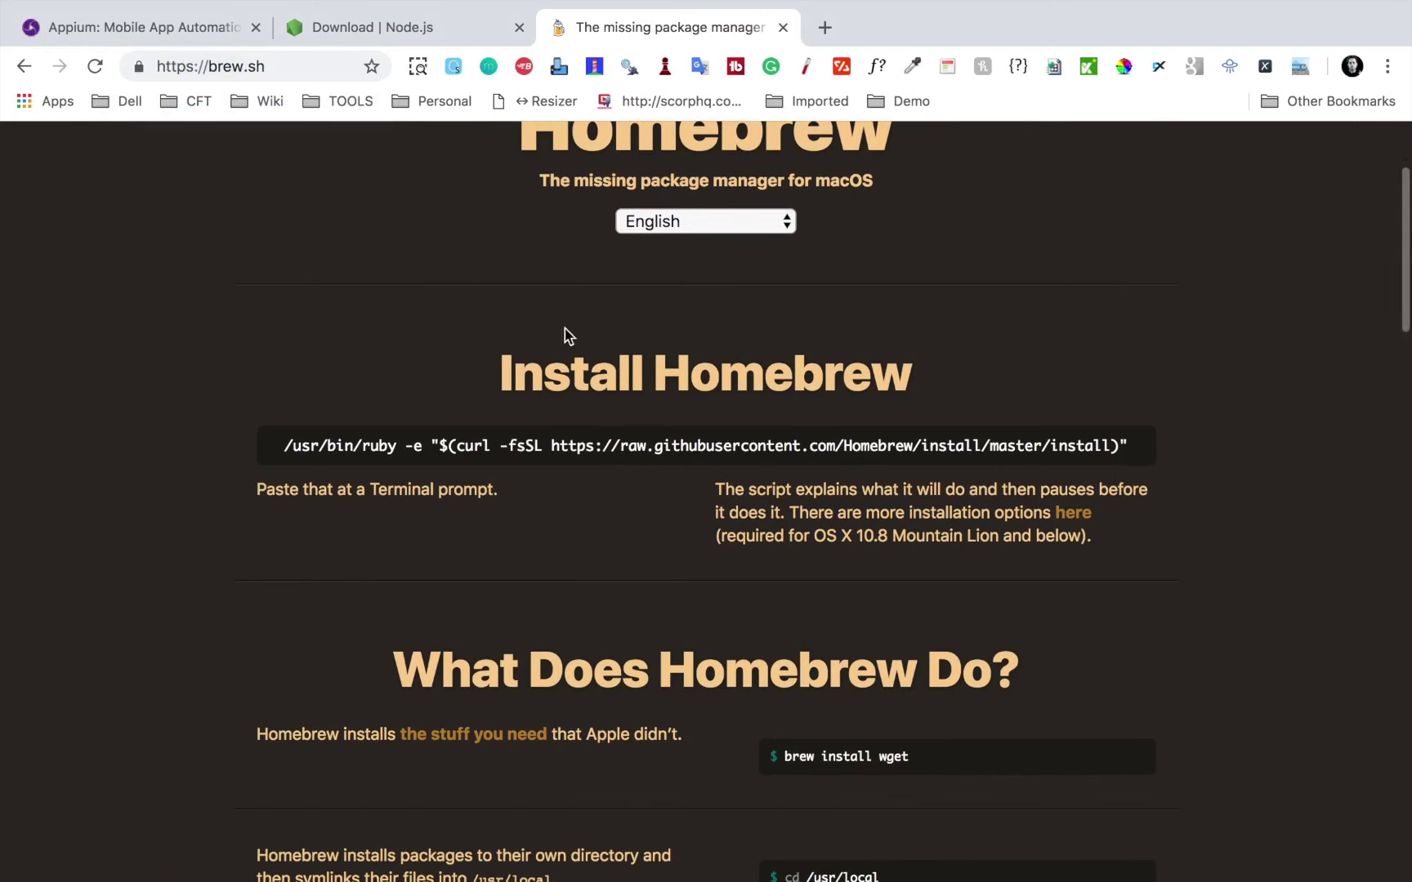
scroll(590, 524, "down", 2)
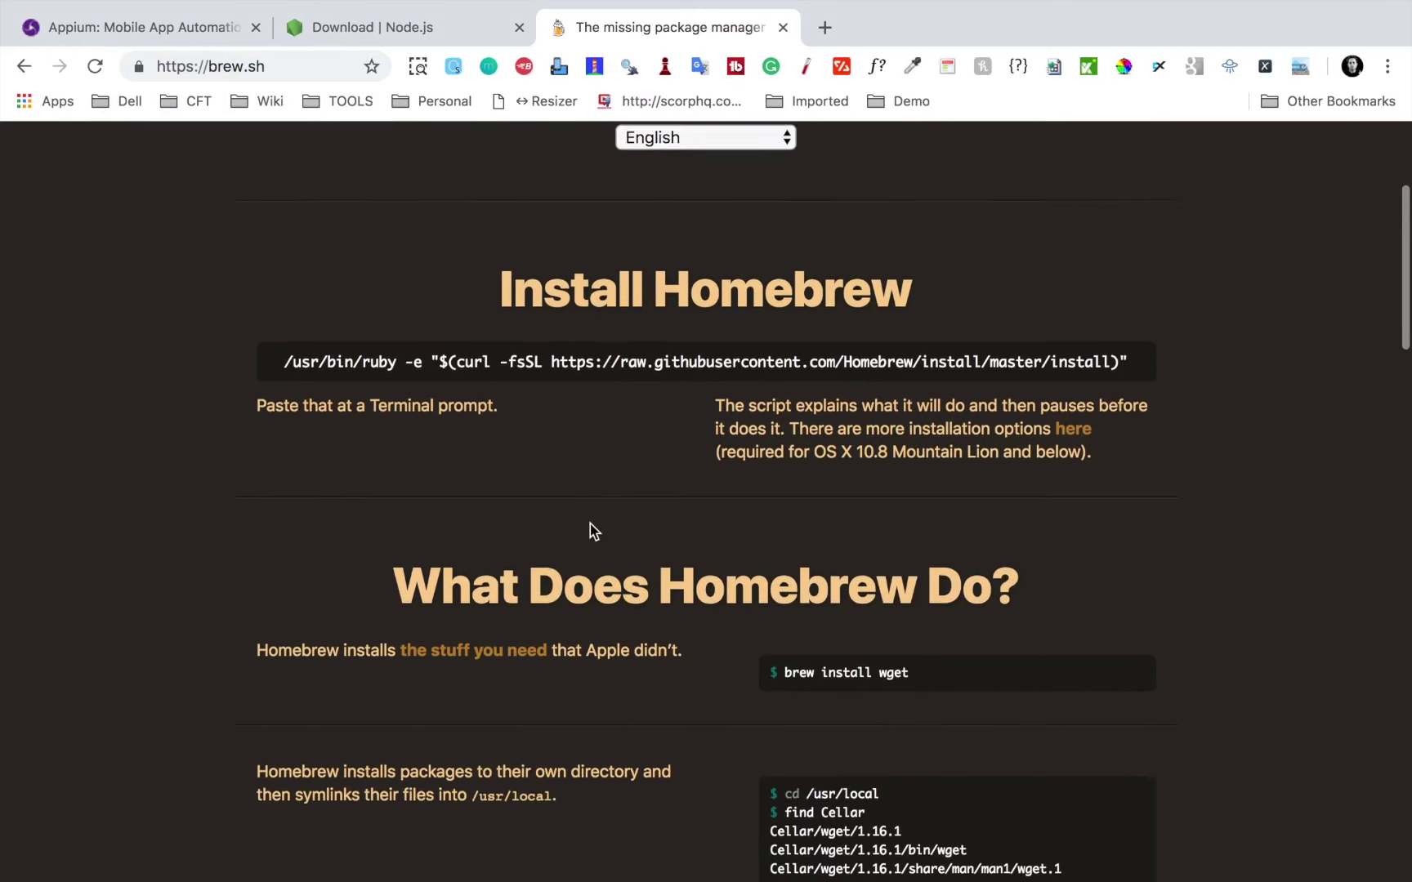
scroll(531, 490, "down", 1)
scroll(543, 545, "down", 1)
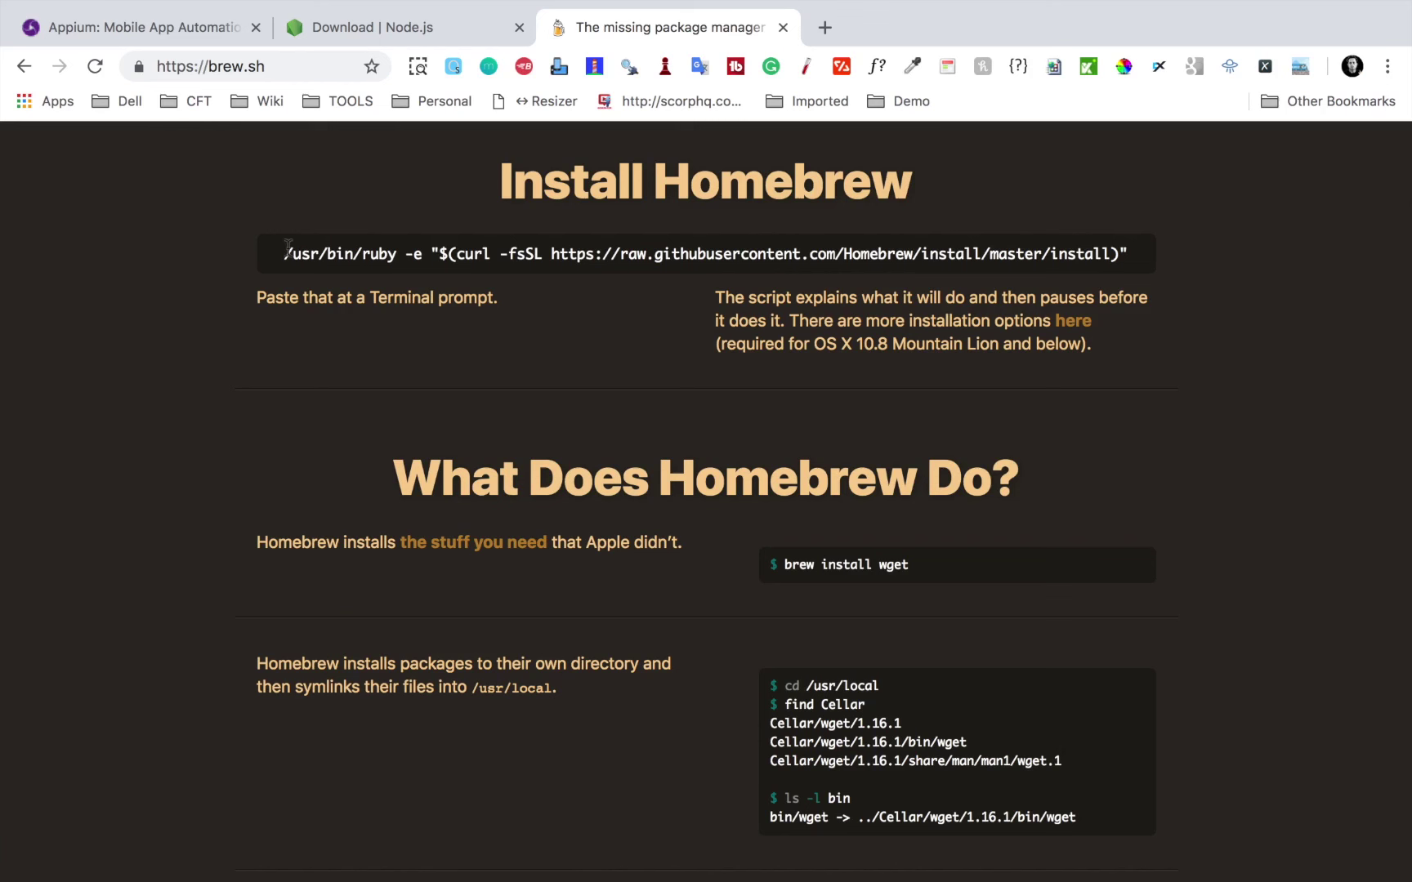
left_click_drag(280, 254, 1110, 255)
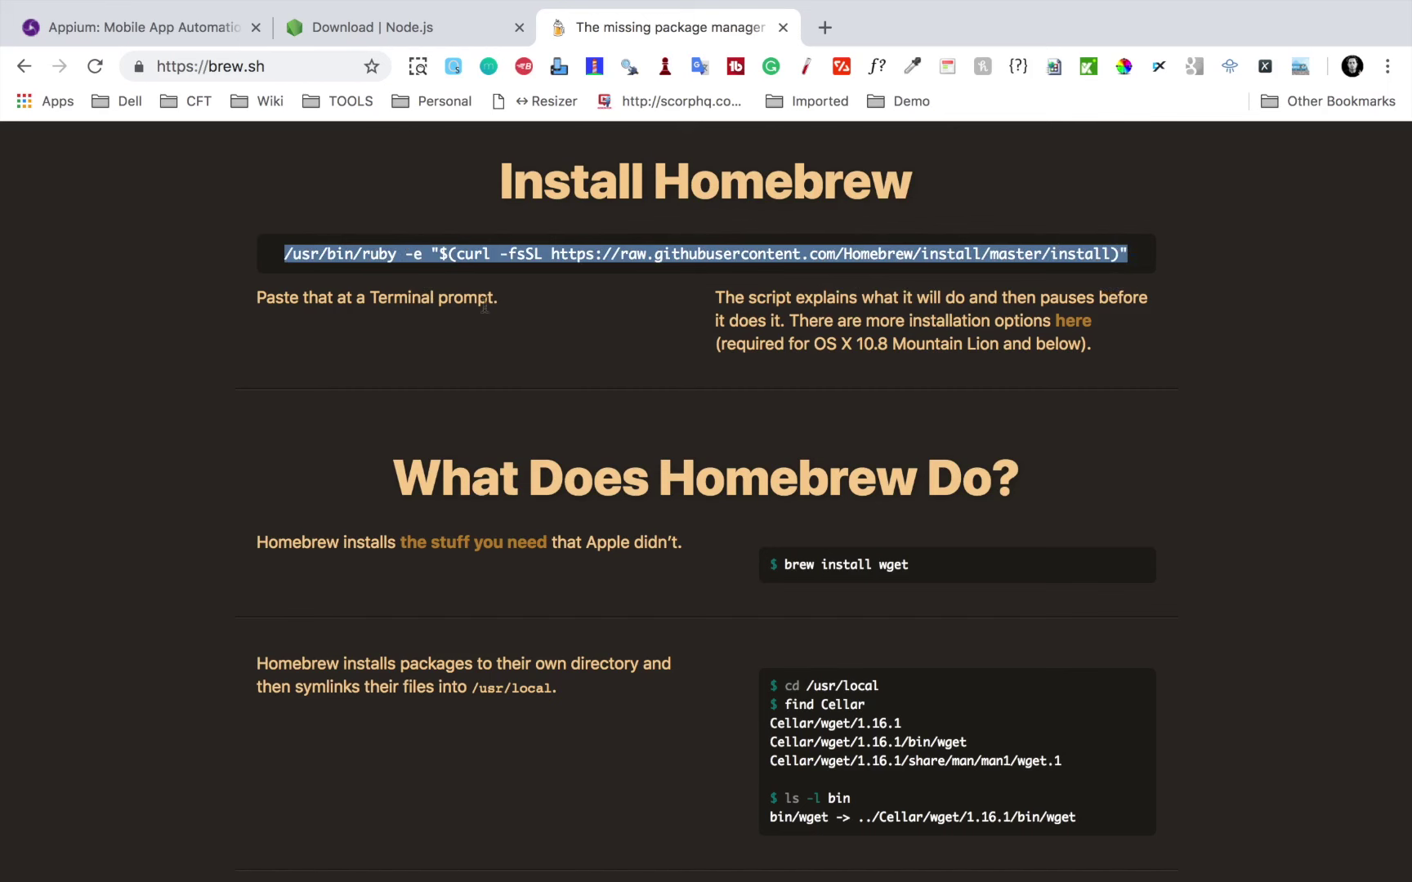
key("ctrl+Left")
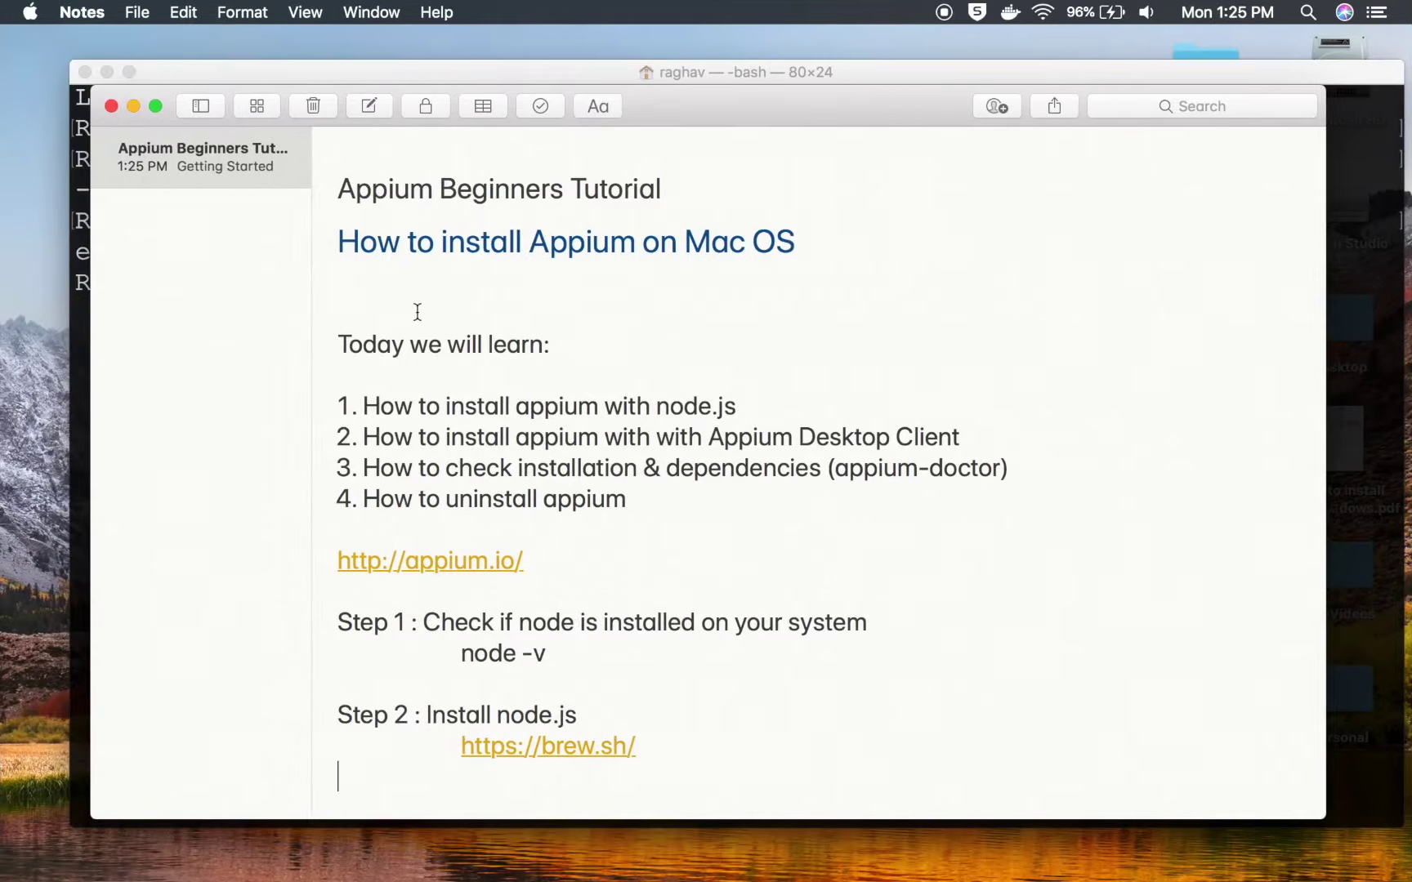
key("ctrl+Right")
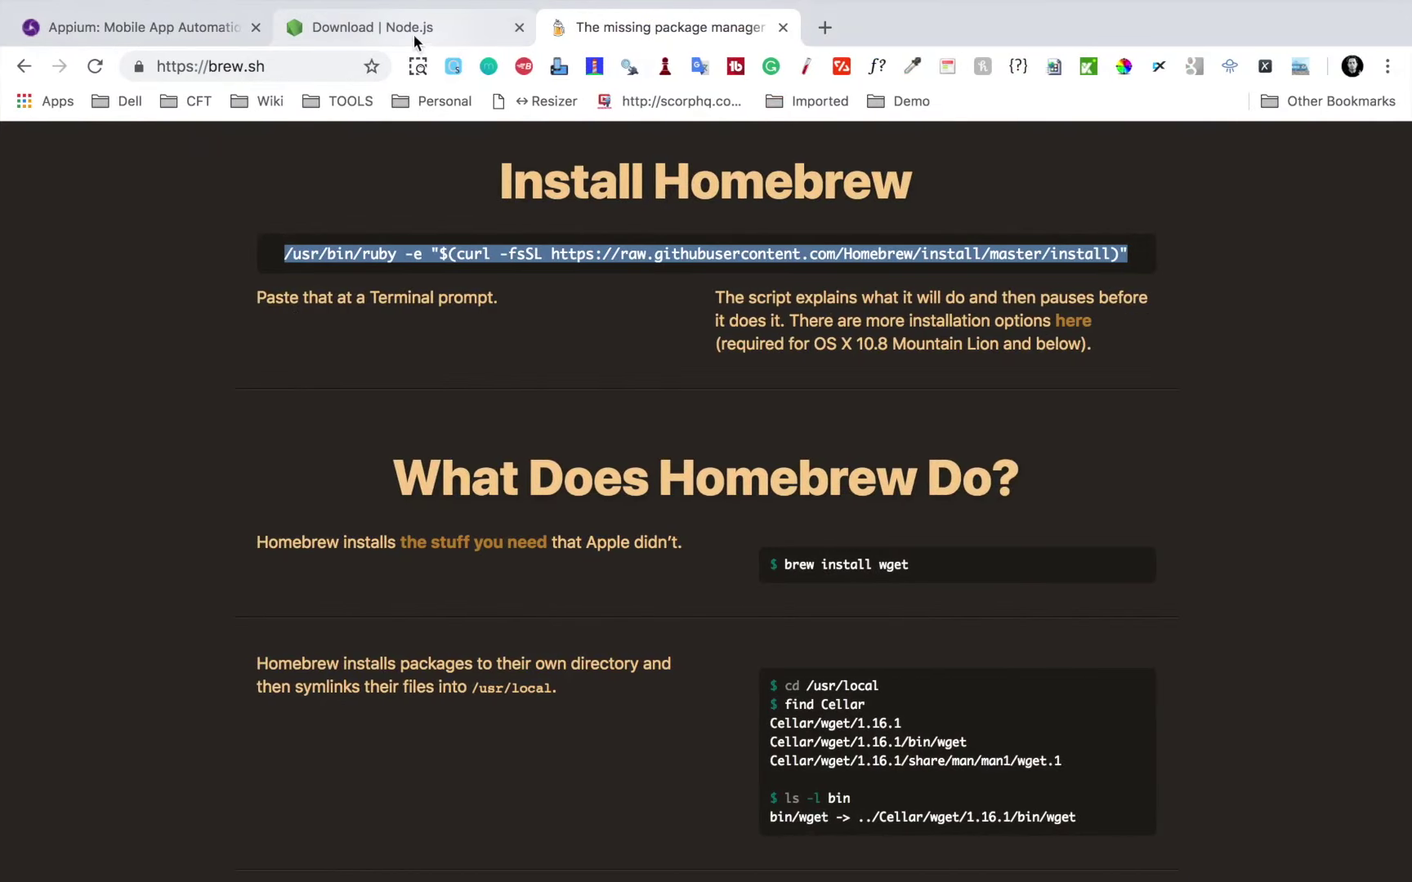
- Copy "brew install node" from the appium.io setup commands and add it beneath the brew.sh link in the note
left_click(196, 19)
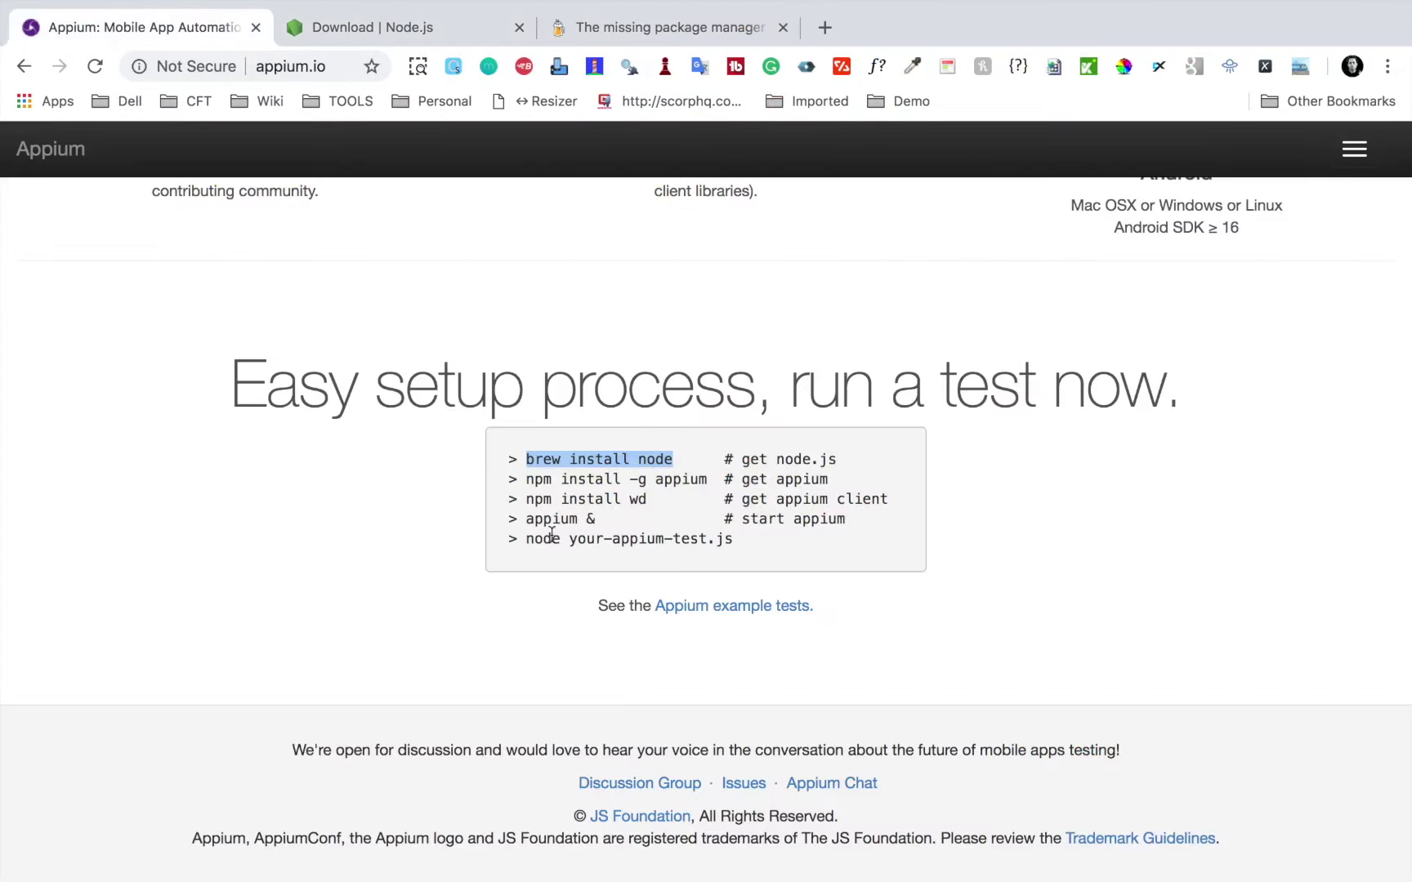
left_click(539, 459)
left_click_drag(671, 458, 524, 454)
key("super+c")
left_click(469, 28)
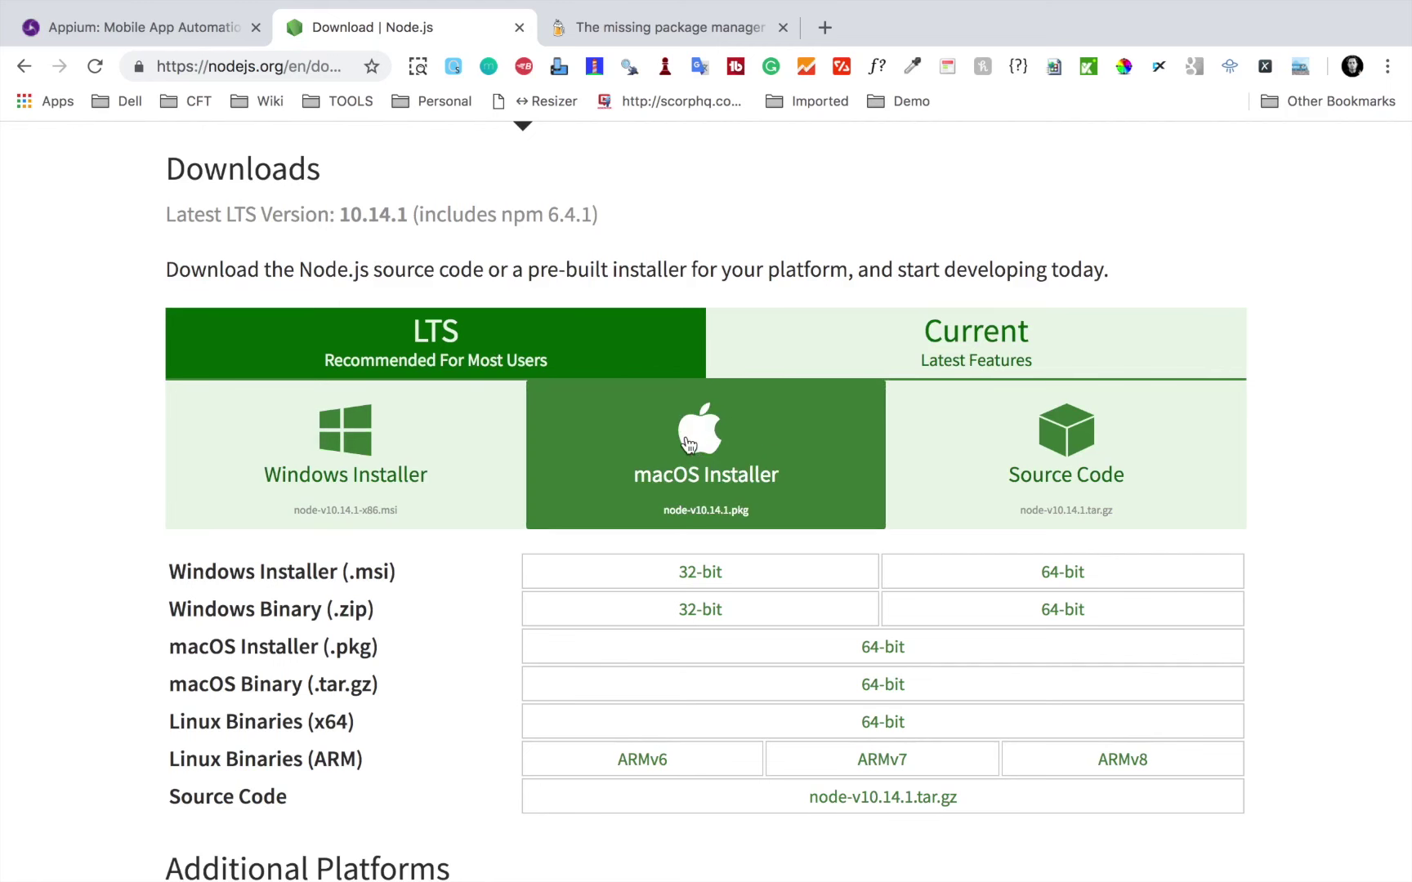
left_click(210, 30)
key("ctrl+Left")
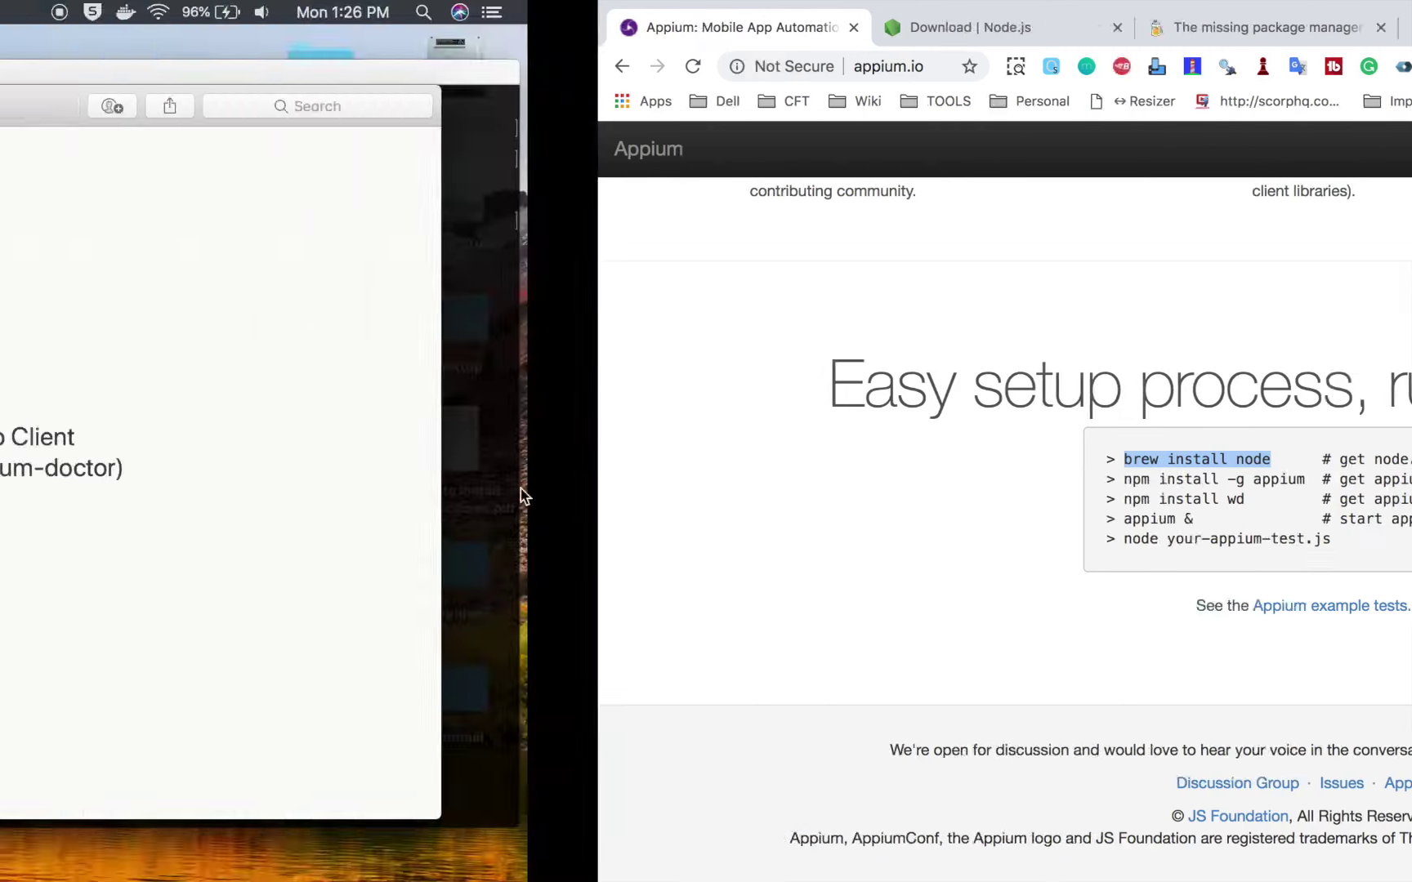
key("Tab")
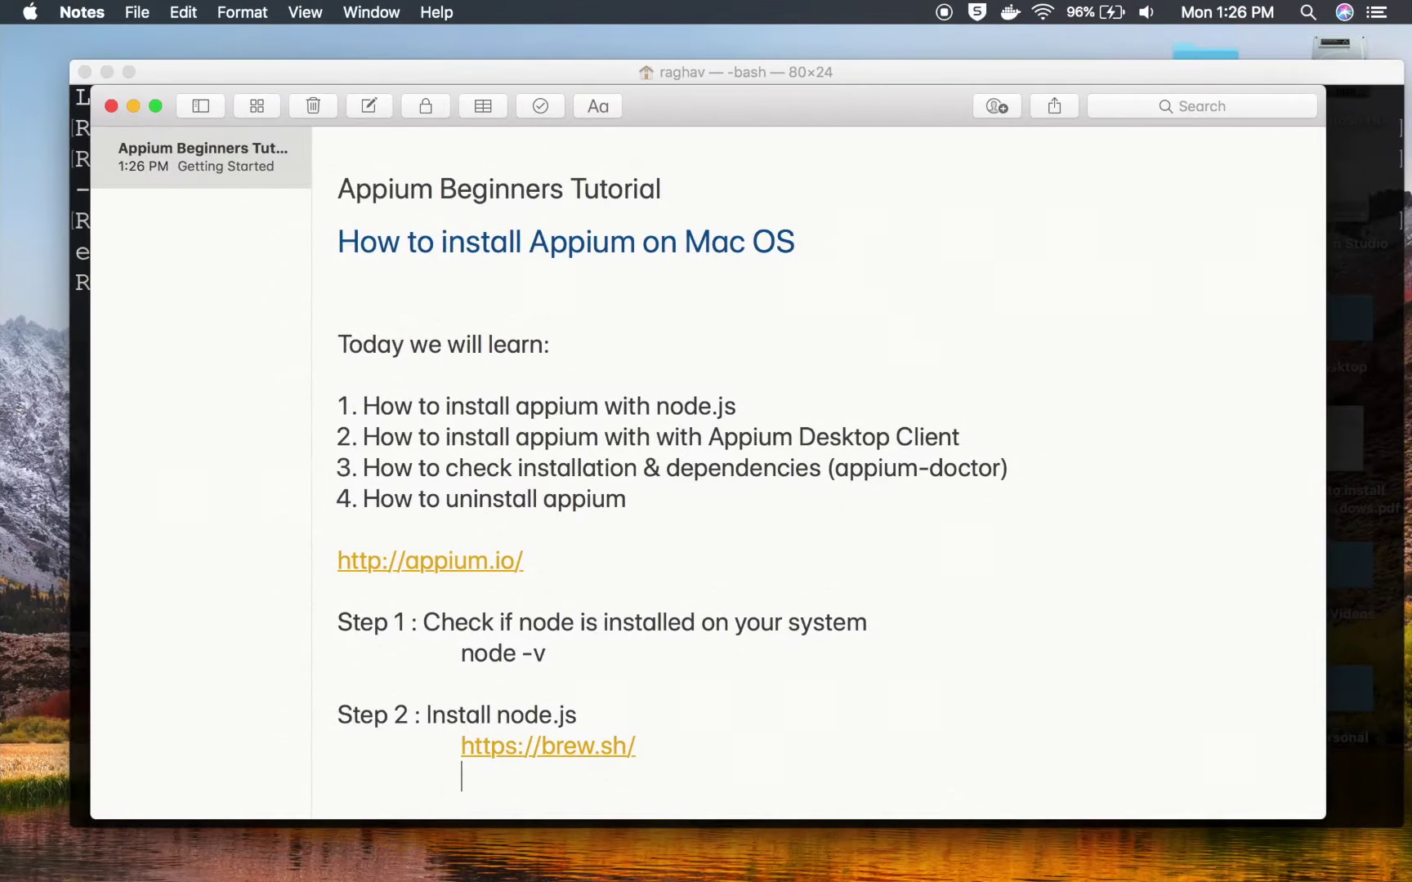
key("super+v")
key("Return")
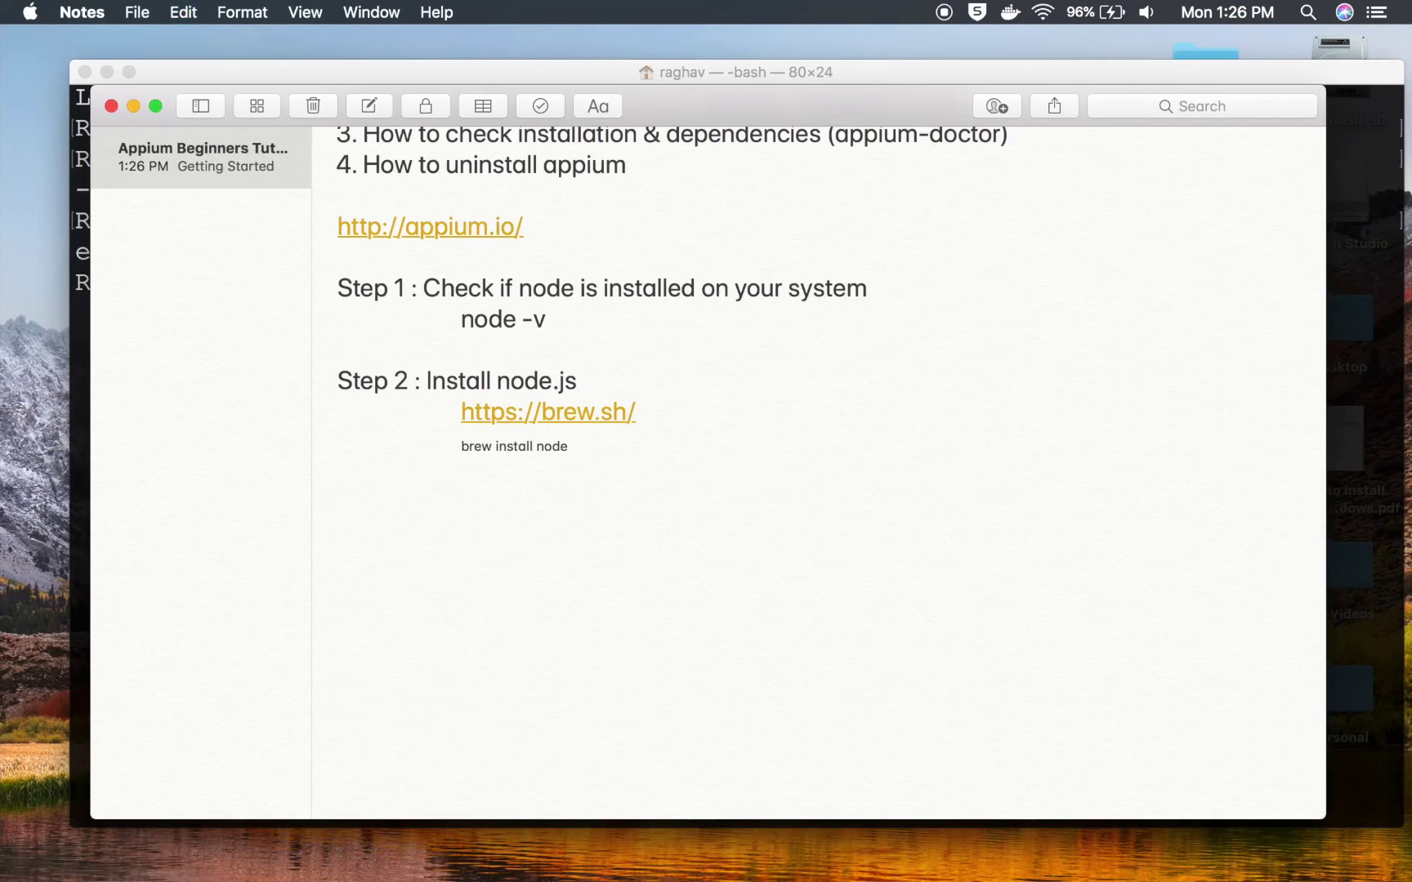
- Switch to Terminal and run brew install node
left_click(1341, 462)
key("super+v")
key("Return")
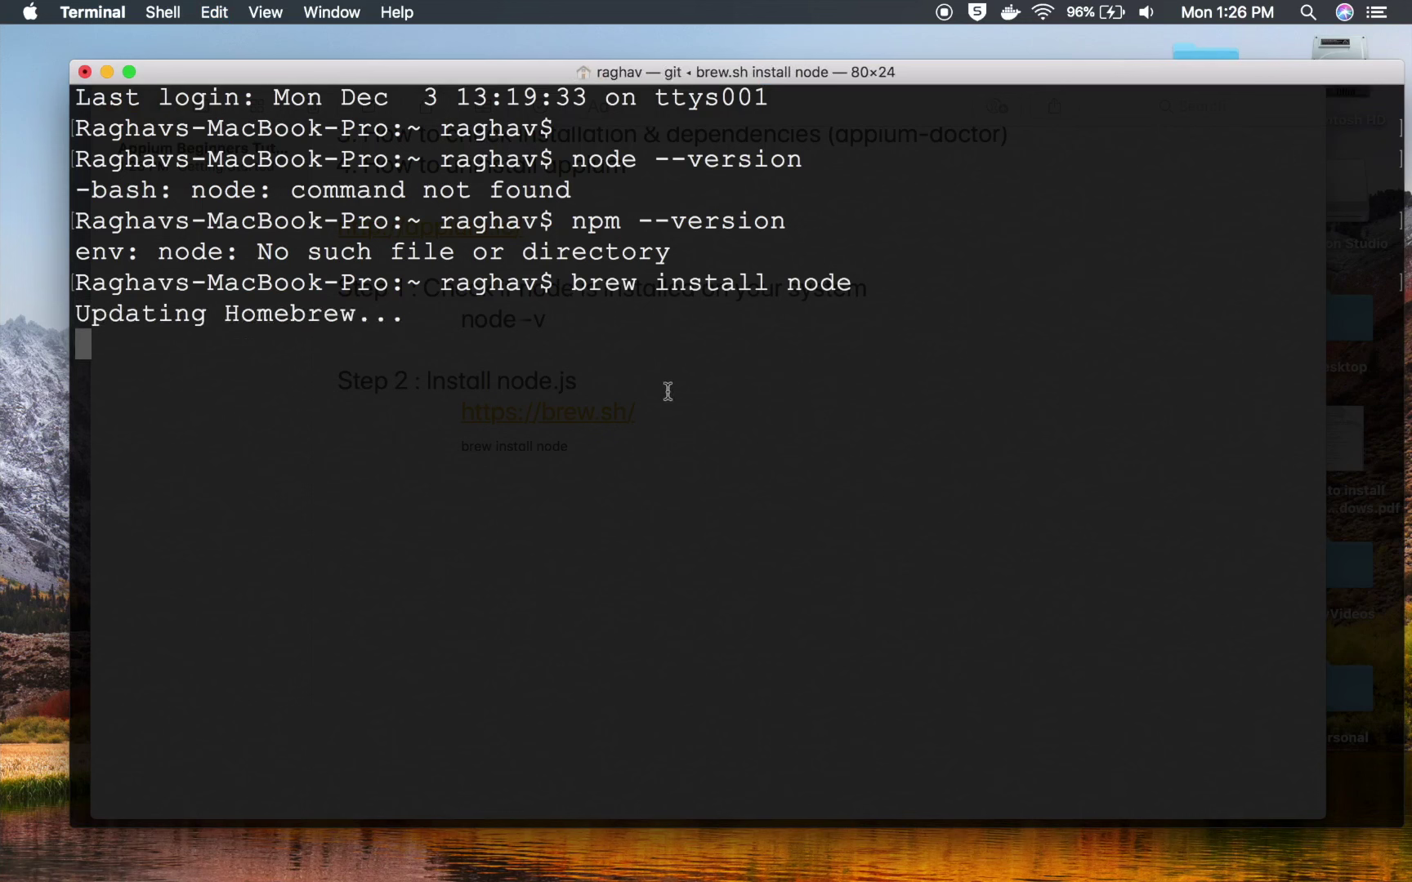
- Back in Notes, colour the "brew install node" line blue and enlarge its text to about the size of the surrounding lines
key("ctrl+Up")
left_click(448, 260)
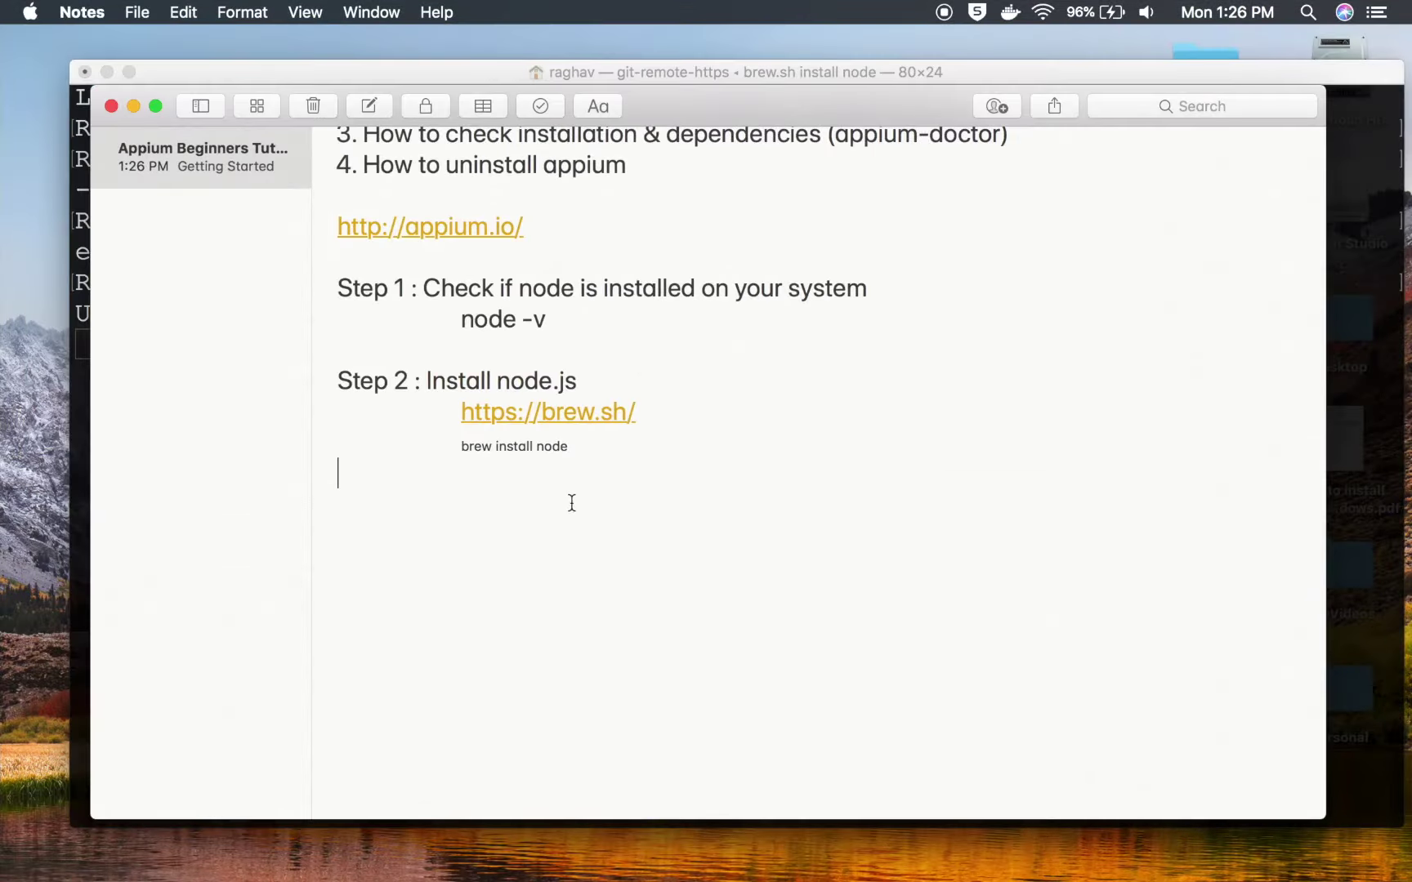
left_click_drag(577, 445, 453, 444)
key("super+shift+c")
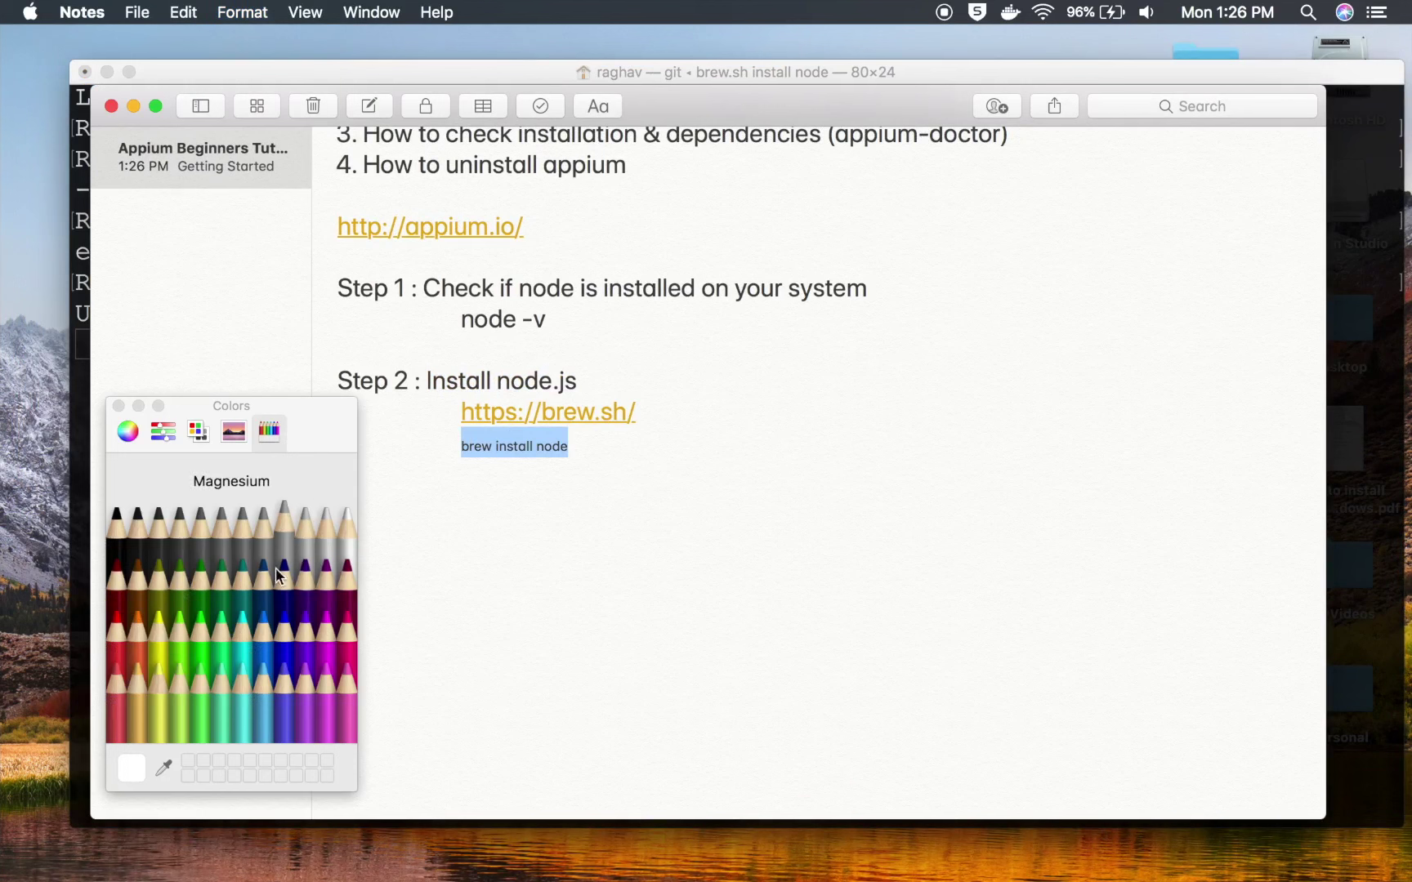
left_click(280, 628)
left_click(118, 406)
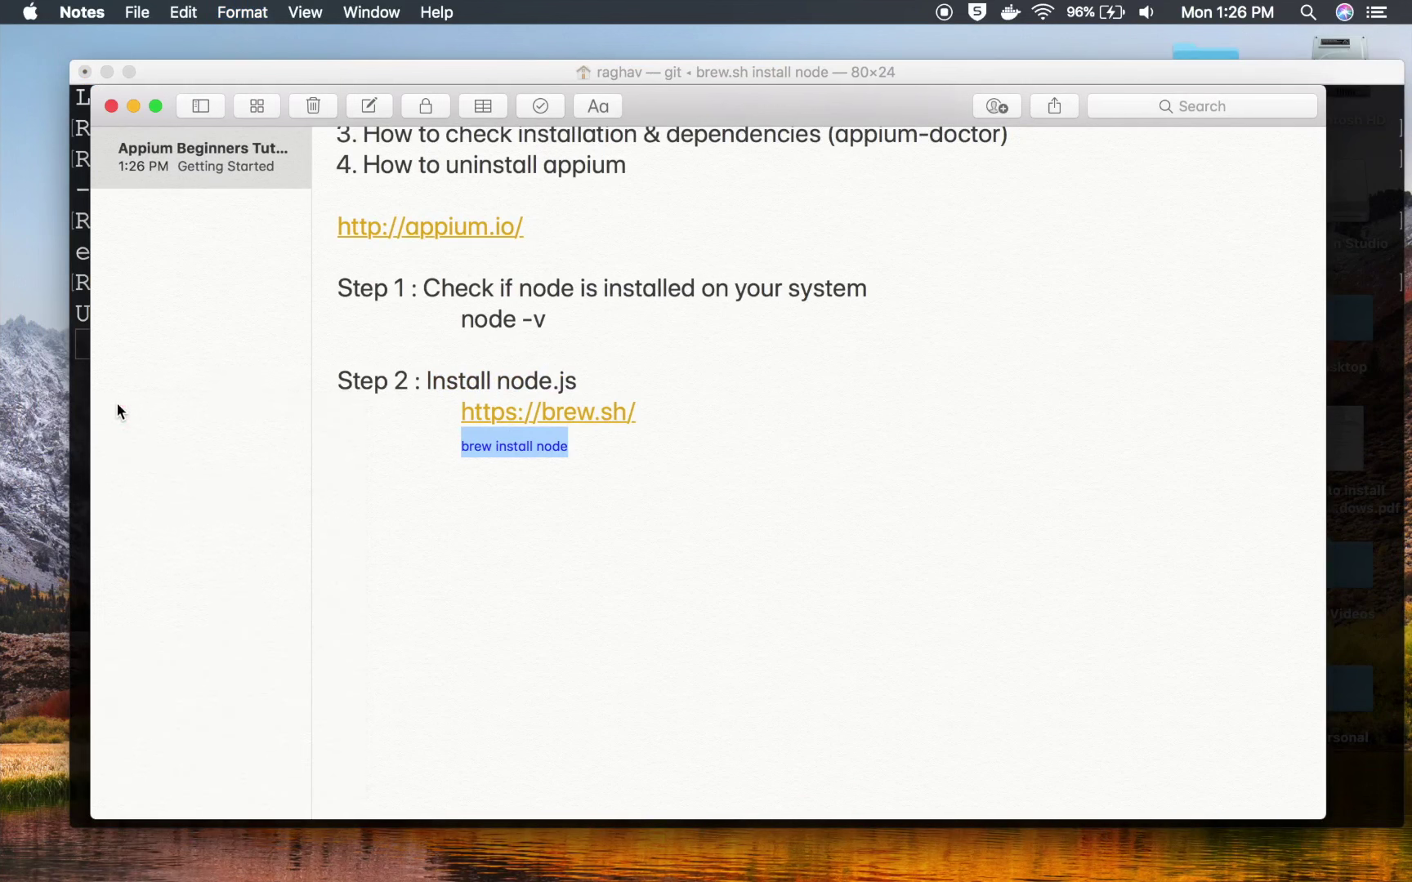
key("super+plus")
key("super+plus")
key("super+plus")
key("super+plus")
key("super+plus")
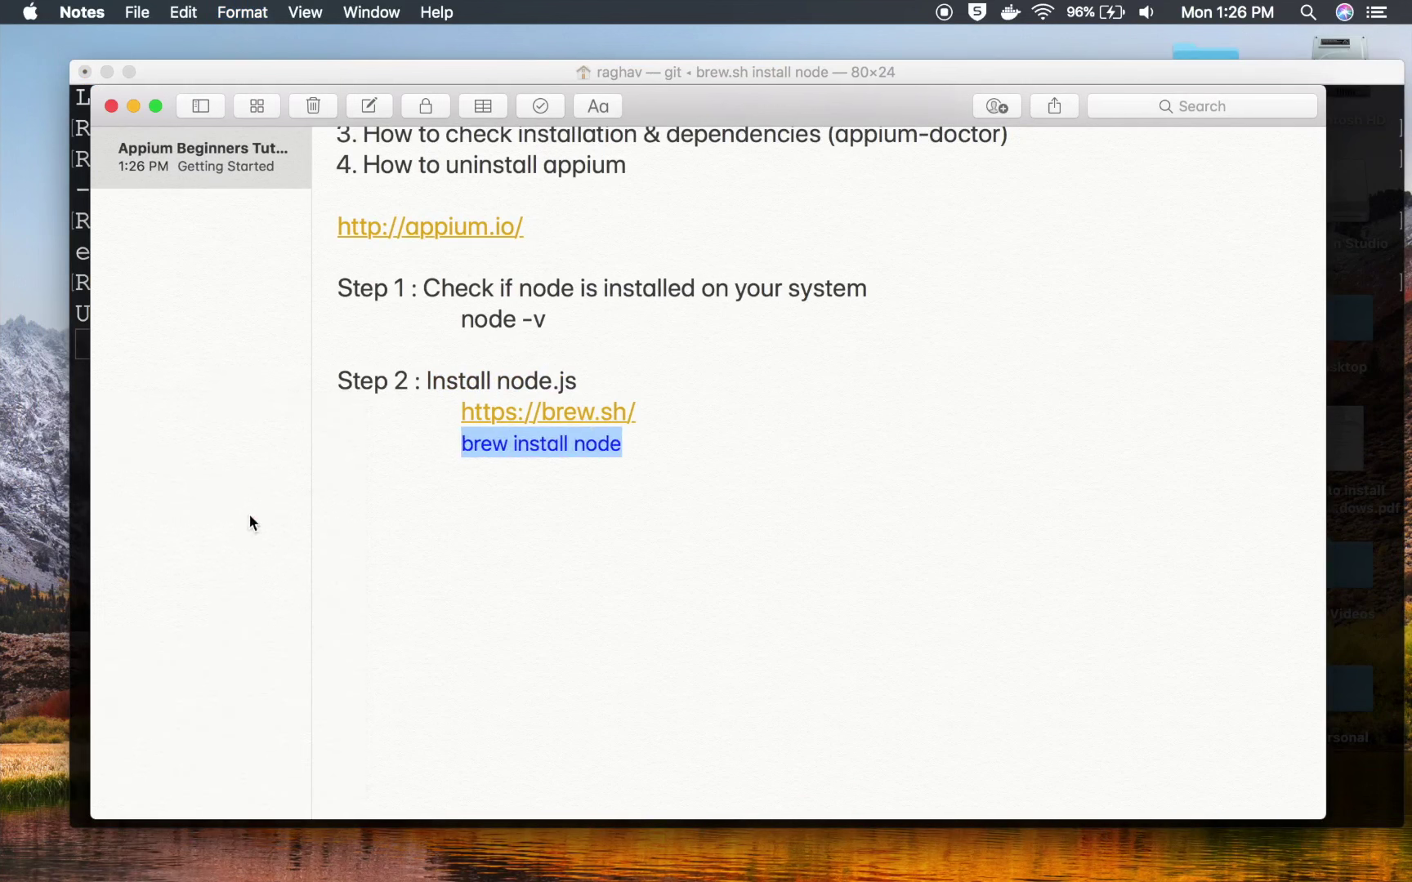
- Return to Terminal, follow the Node installation until it ends and get a fresh prompt
left_click(1353, 405)
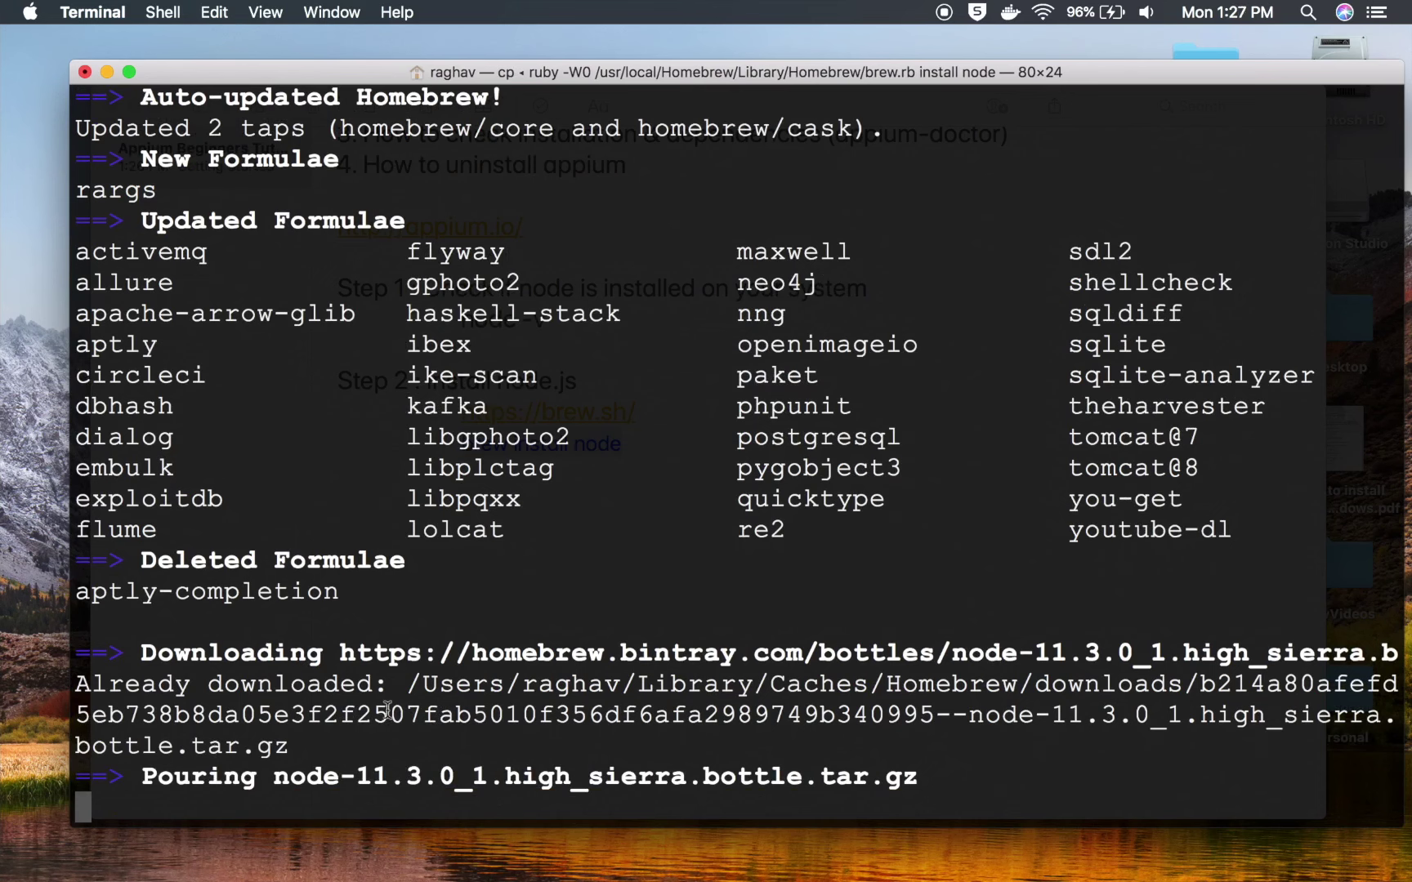
key("Return")
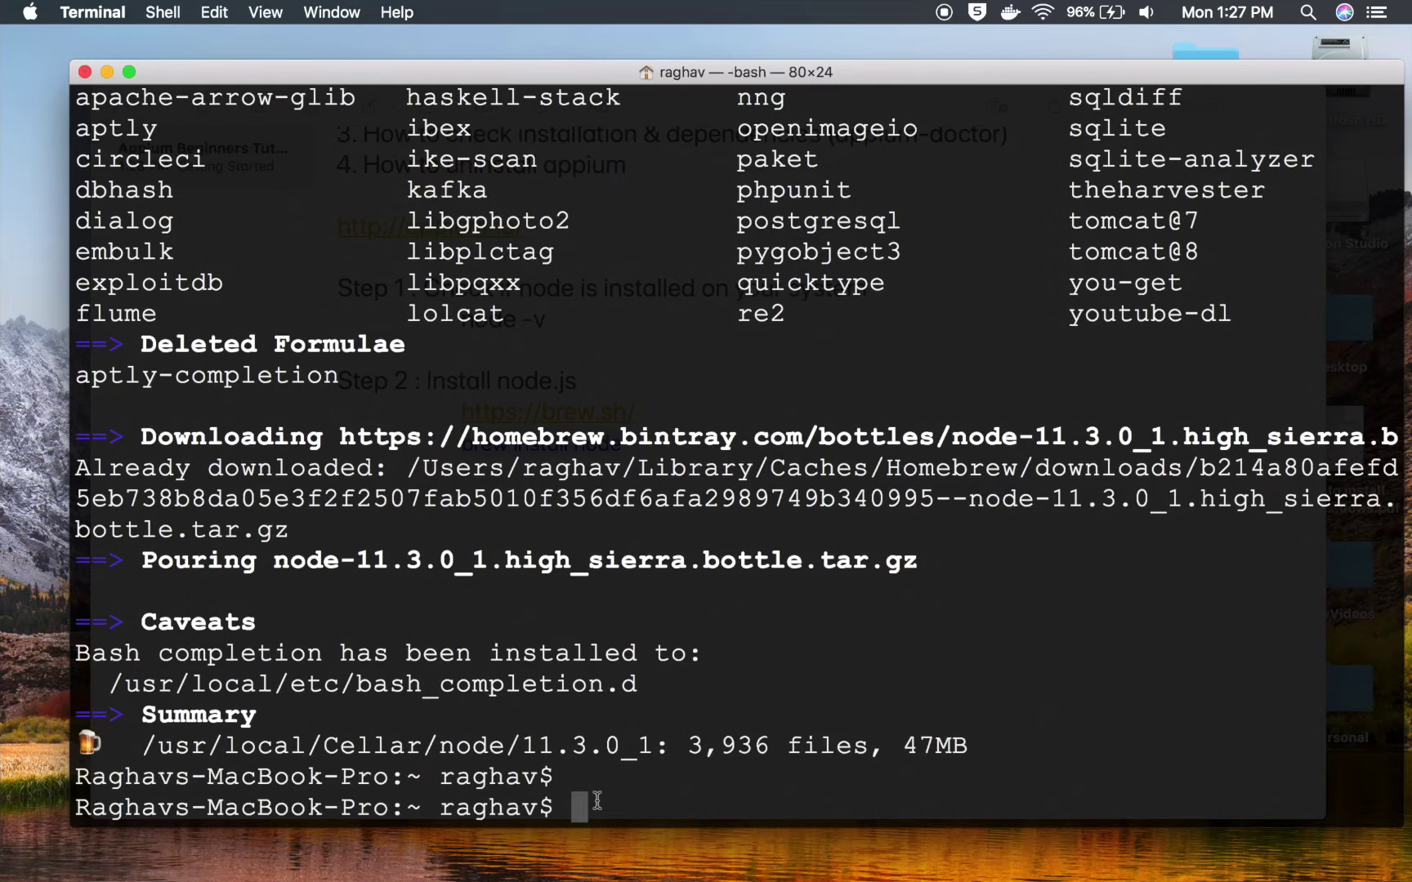
- Switch to Notes and add a new line beneath the blue "brew install node" command
key("ctrl+Up")
left_click(455, 349)
left_click(630, 447)
key("Return")
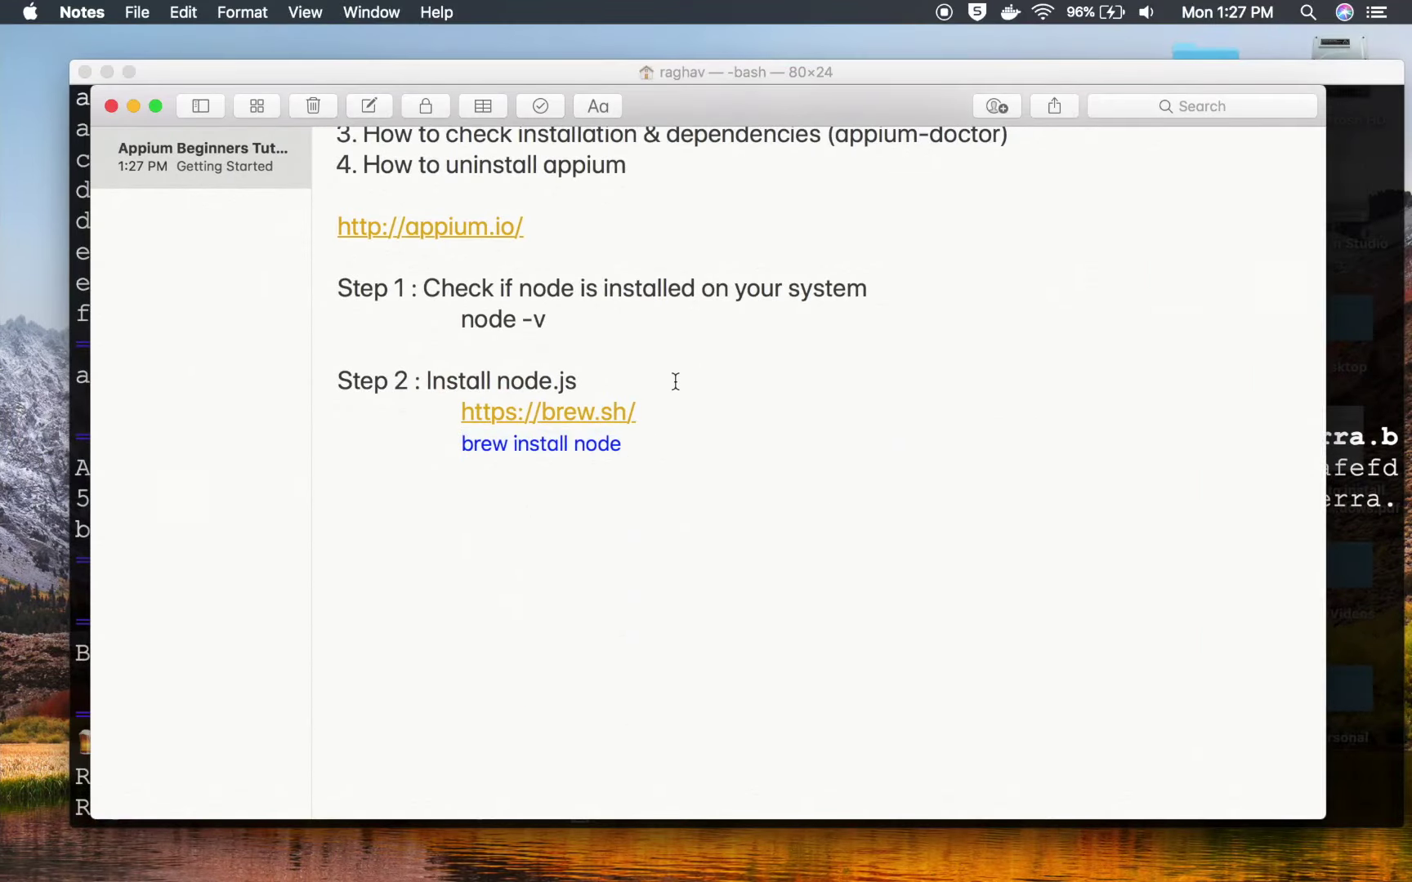
key("ctrl+Right")
left_click(316, 25)
left_click(312, 65)
key("super+c")
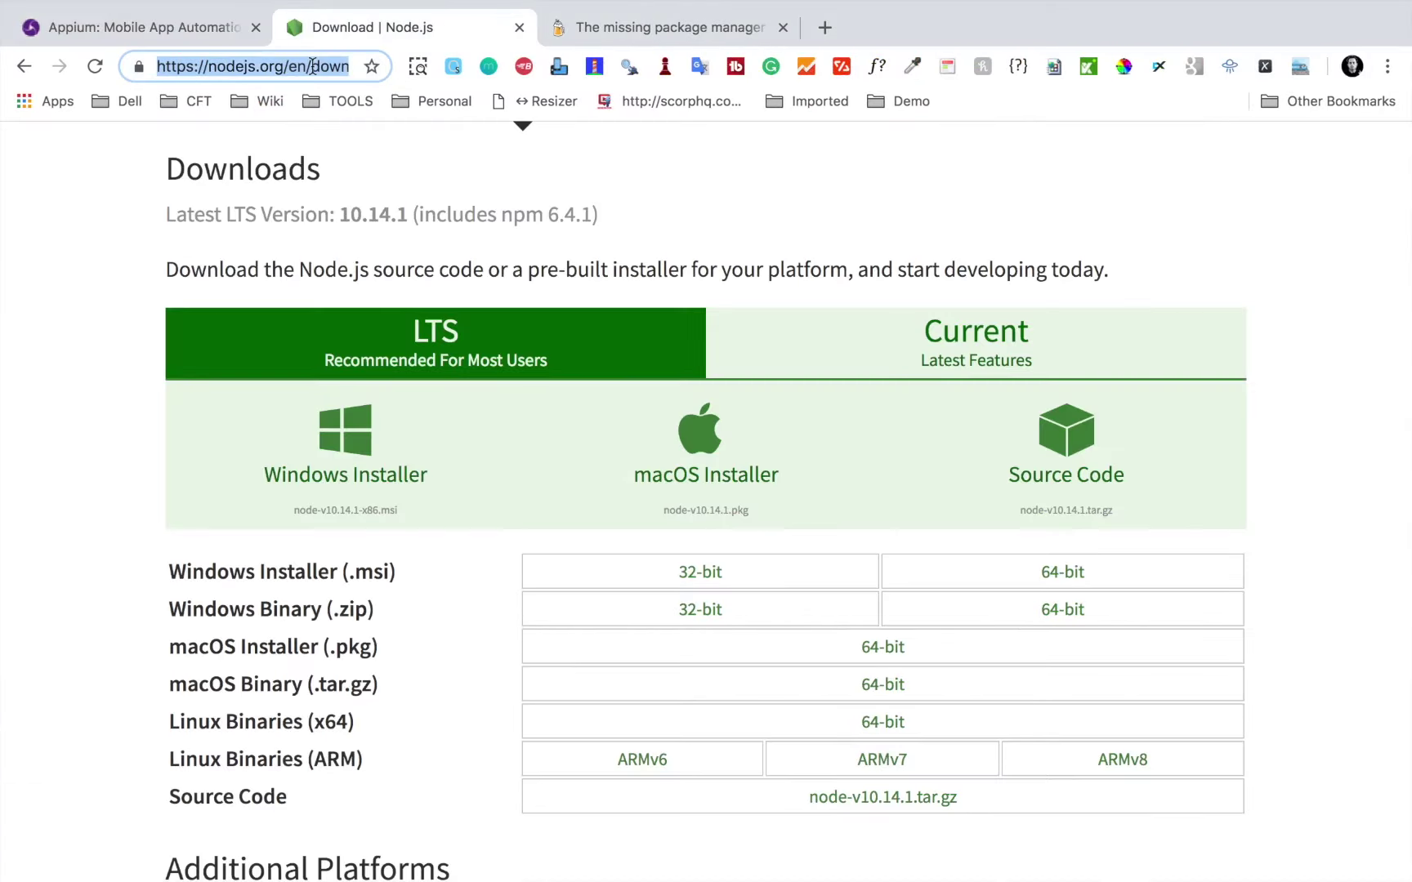
key("ctrl+Left")
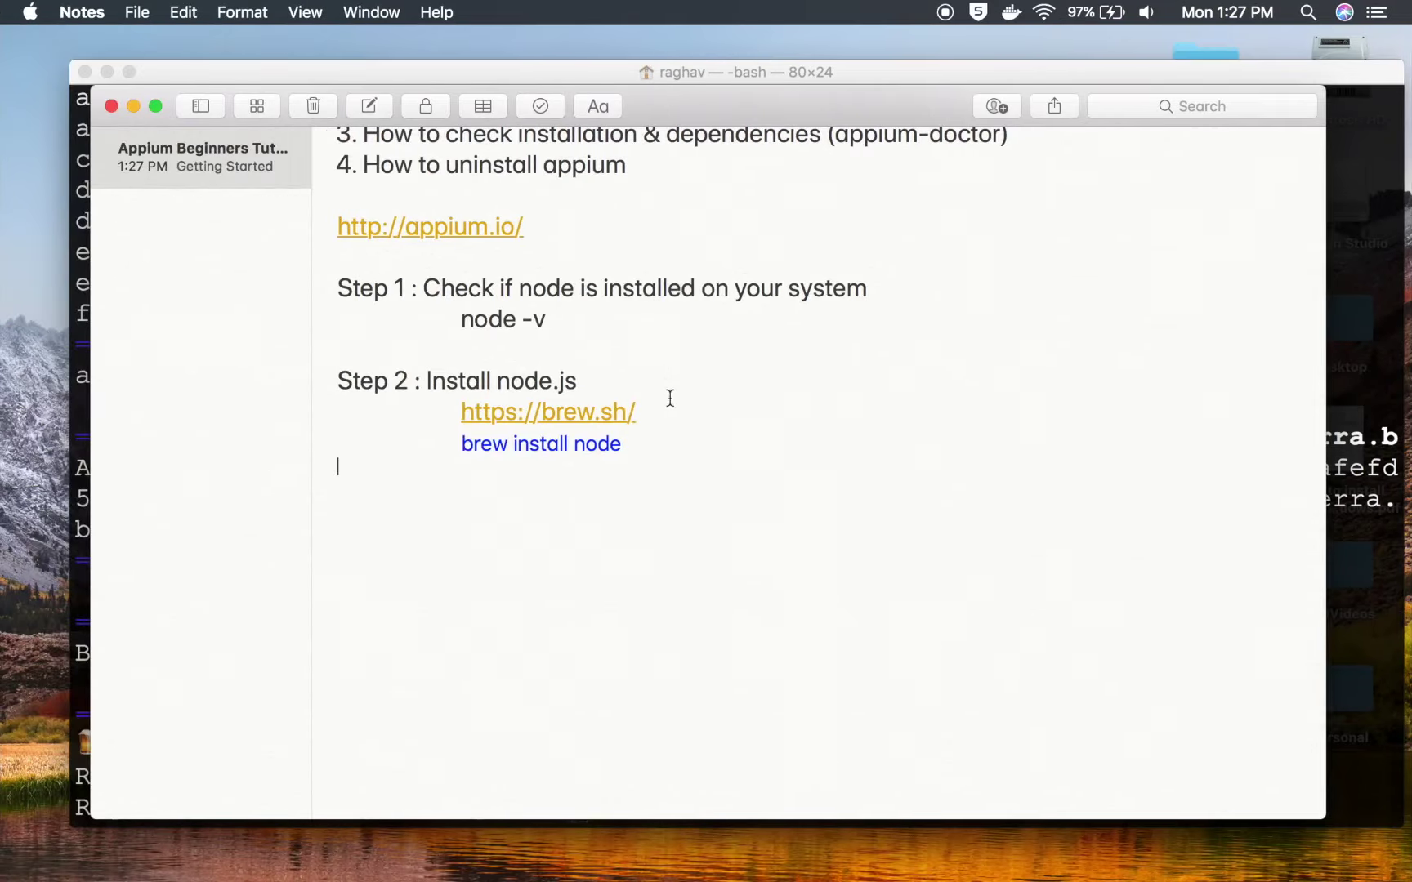
left_click(649, 384)
key("Return")
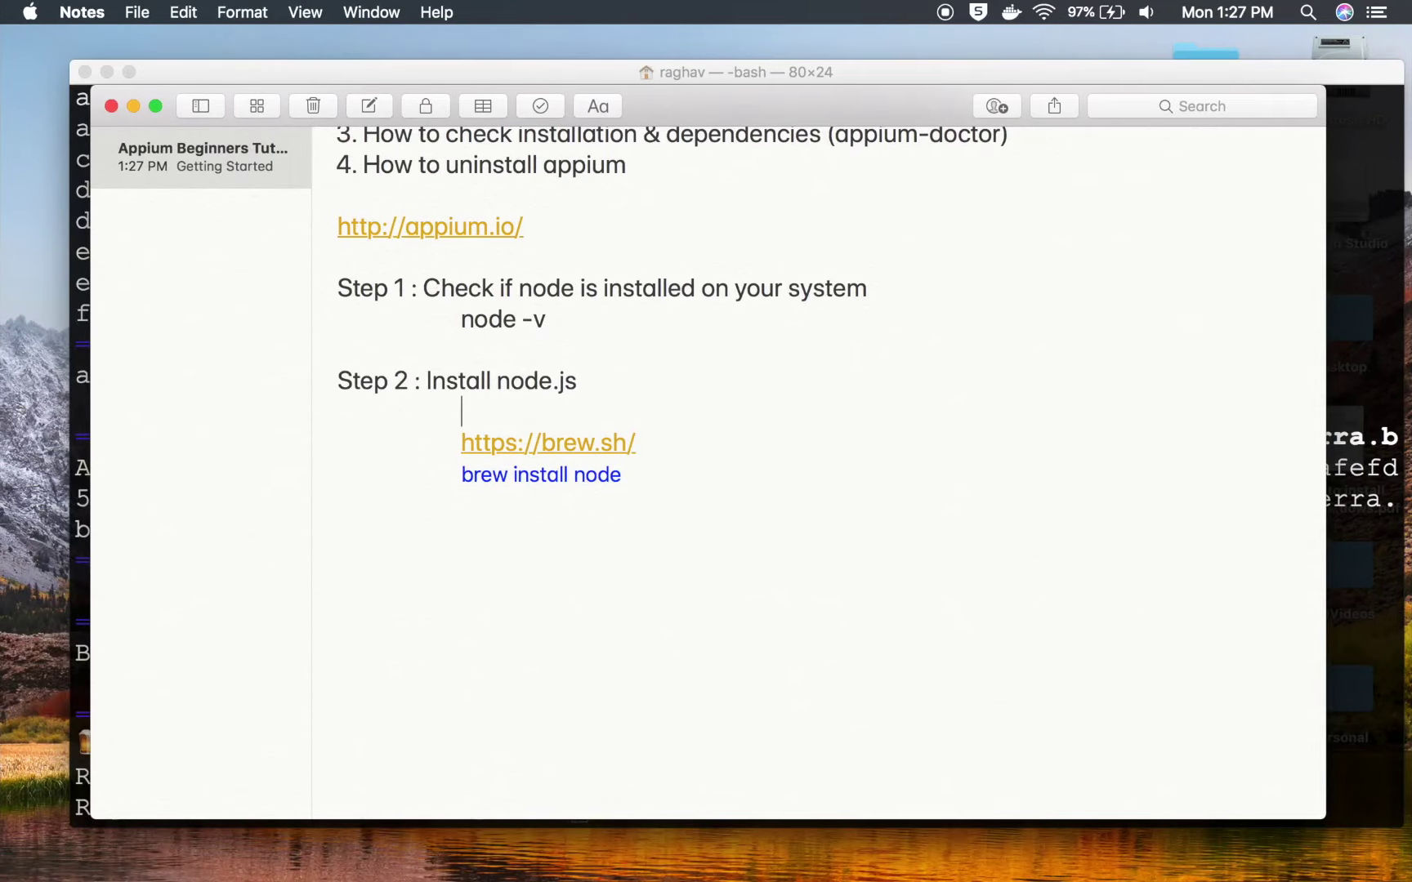
key("super+v")
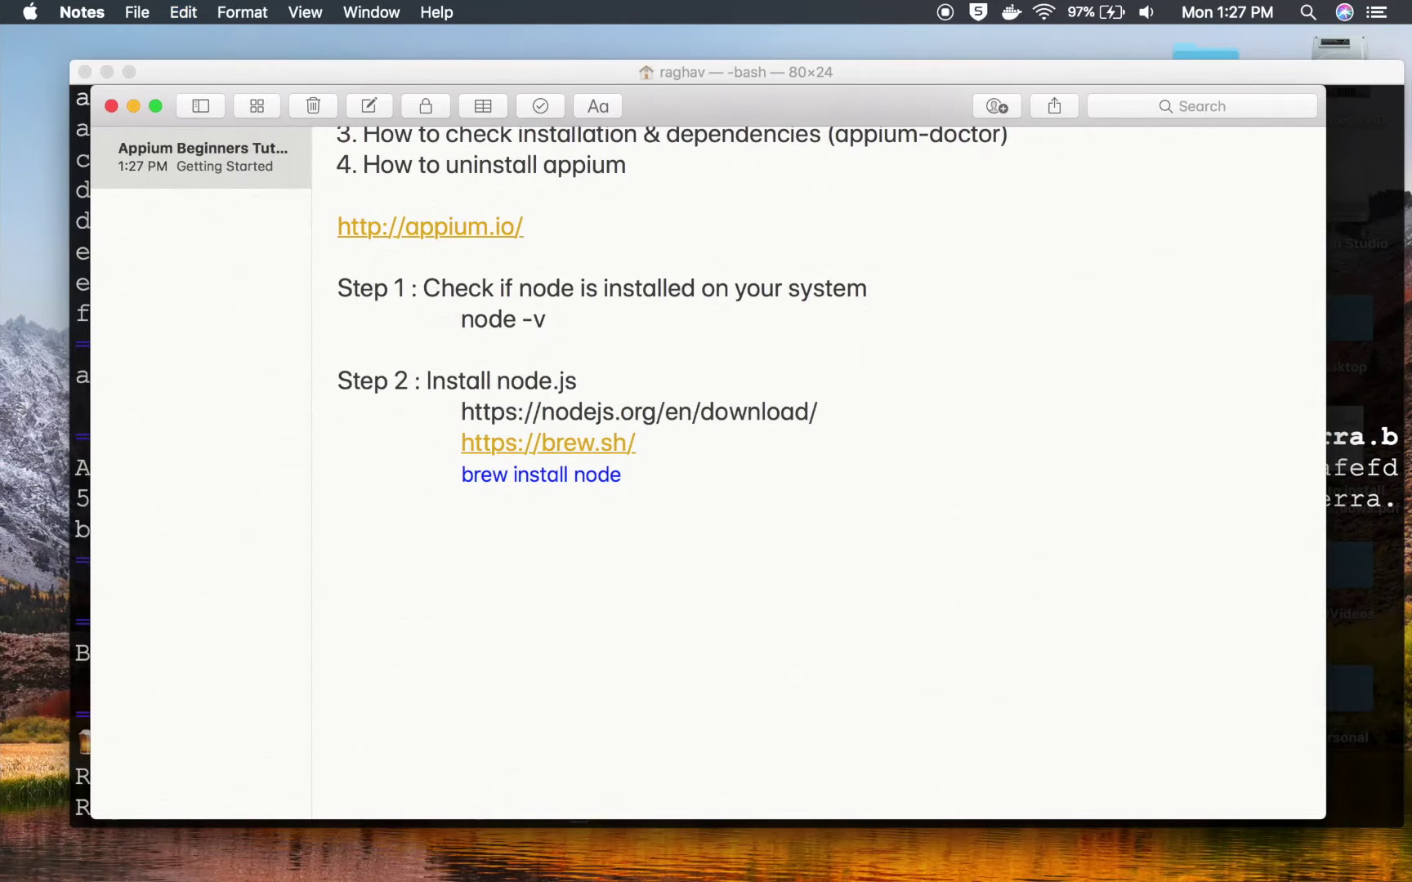
key("Return")
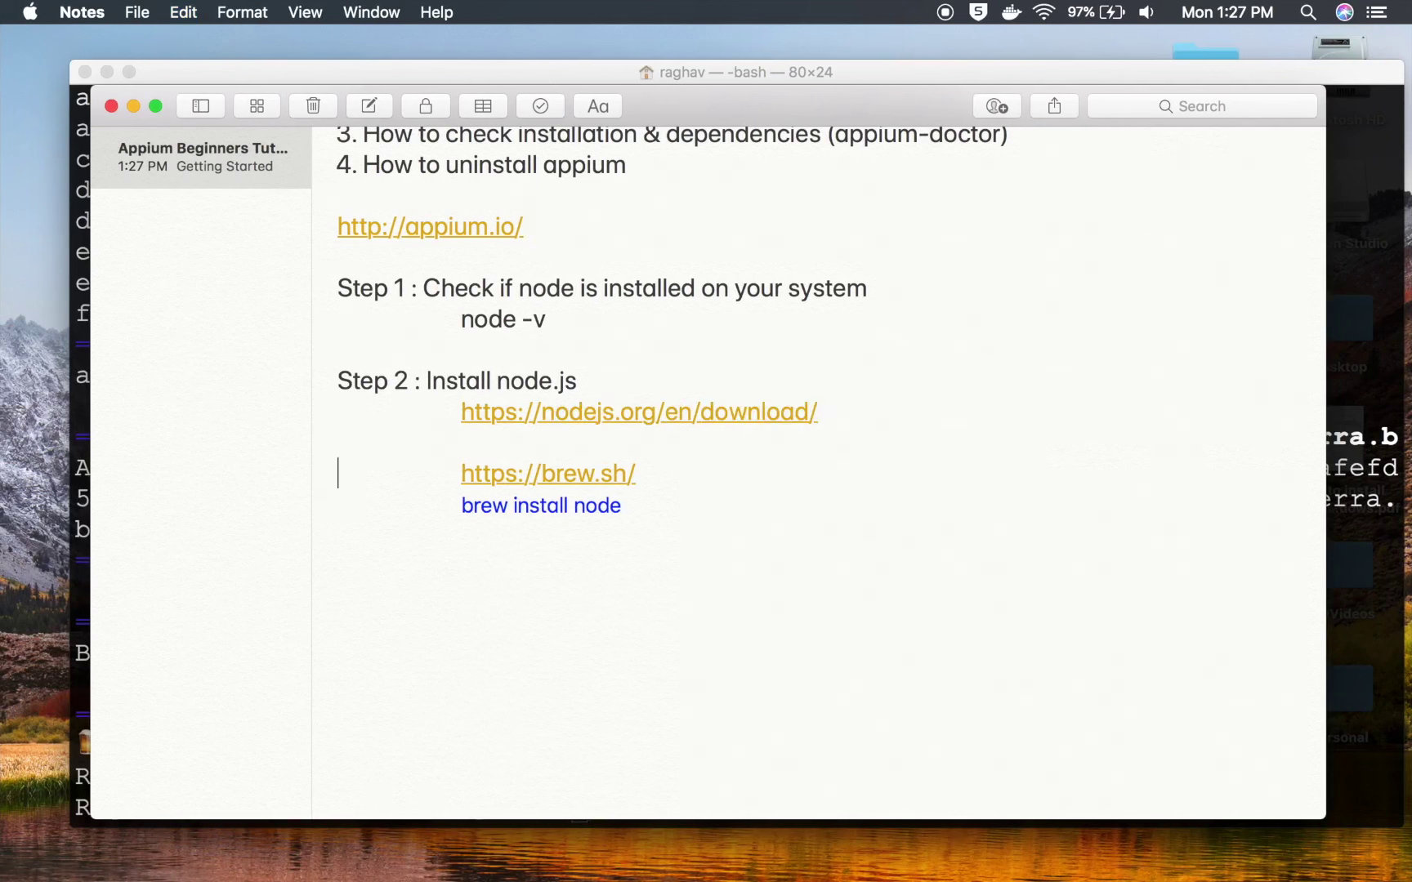
key("BackSpace")
key("Return")
type("Step")
key("BackSpace")
key("BackSpace")
key("BackSpace")
key("BackSpace")
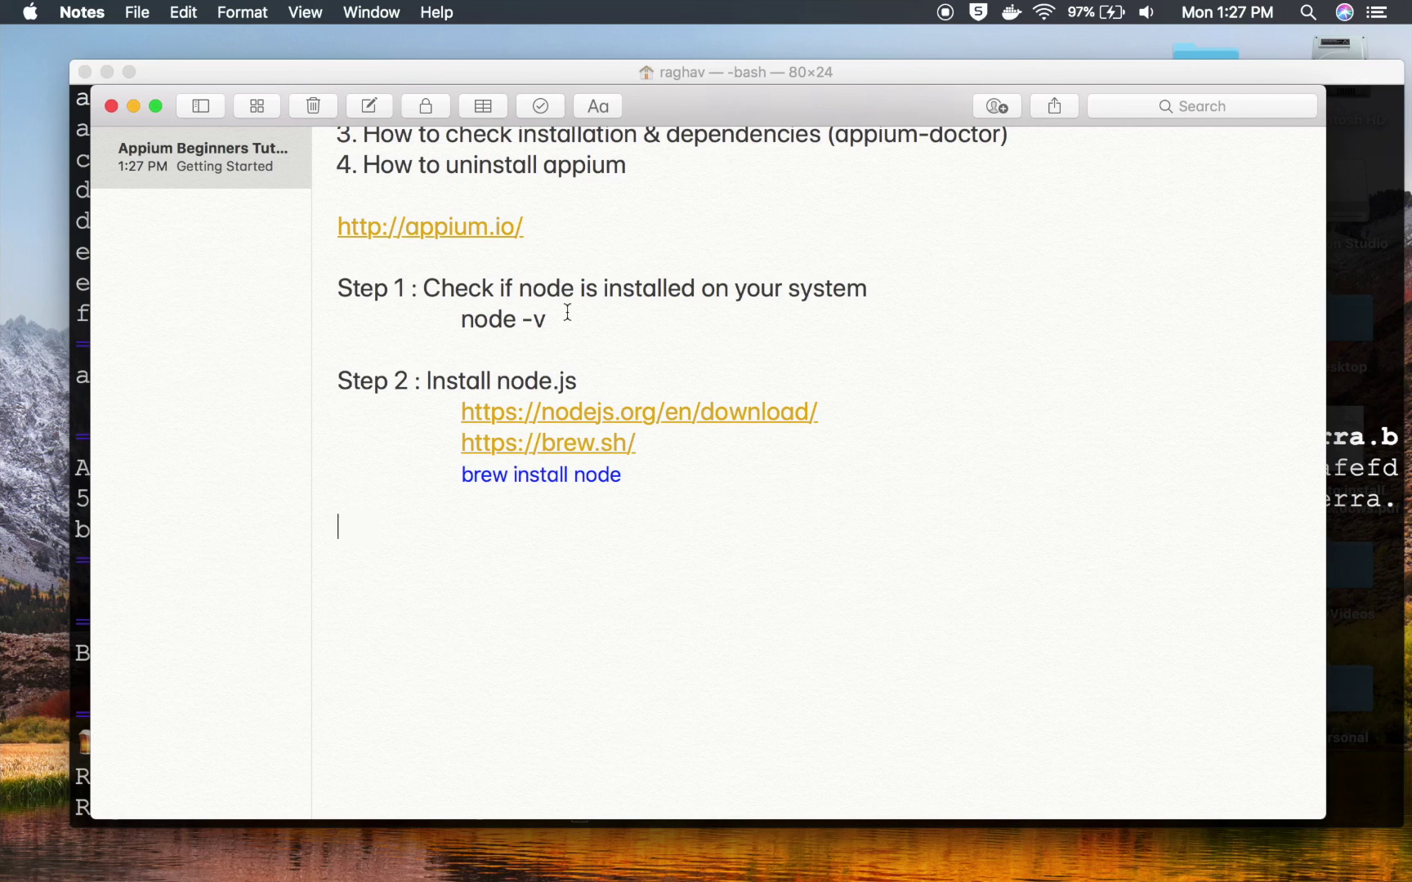
- Add the heading "Step 3 : Check if node is installed" beneath the "brew install node" line, reusing the copied Step label
left_click_drag(416, 381, 338, 381)
key("super+c")
left_click(384, 525)
key("super+v")
left_click(406, 536)
key("BackSpace")
type("3 : Chec")
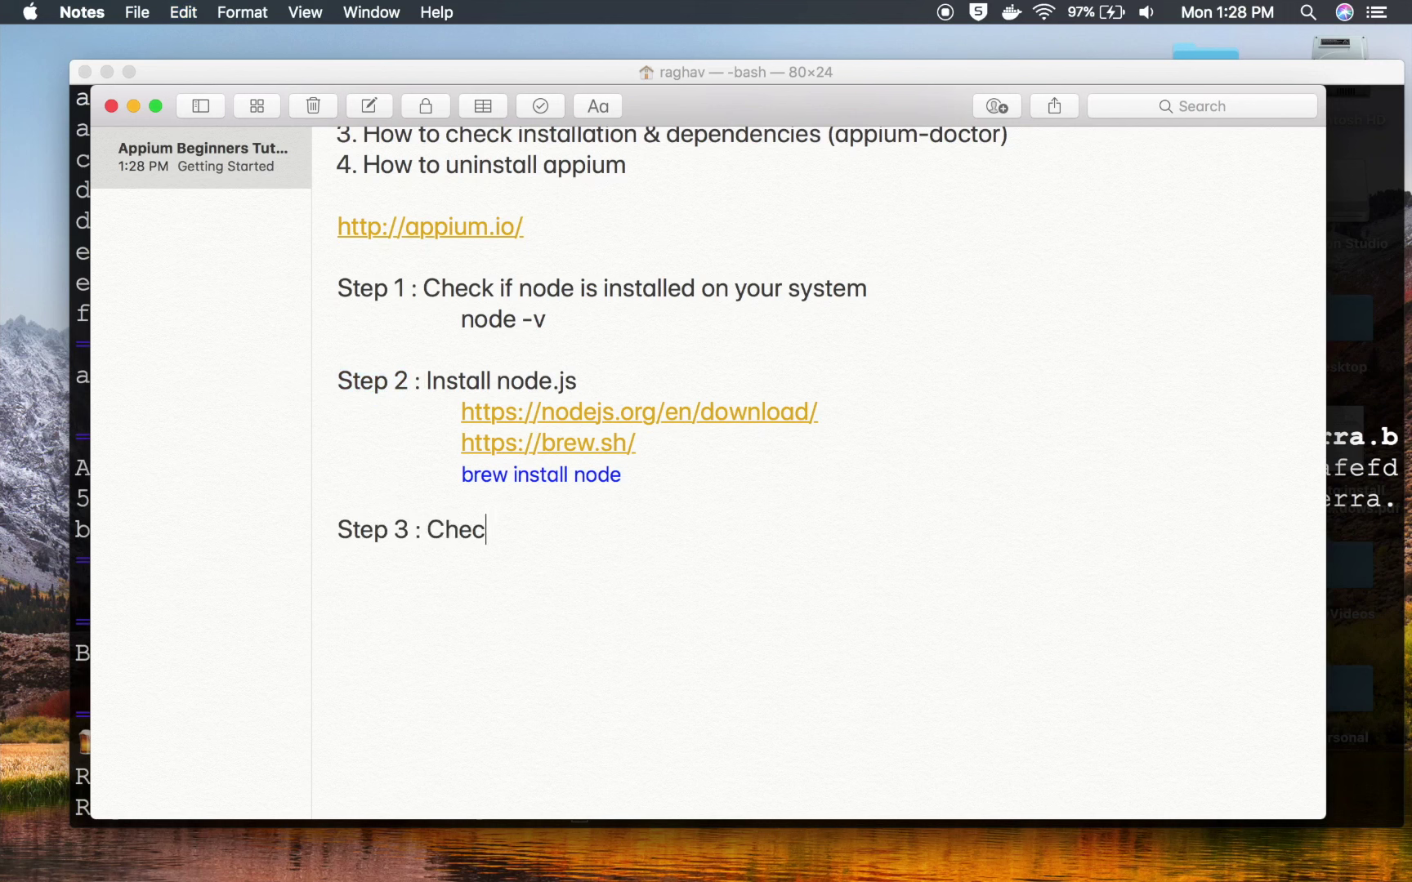
type("k if node is installed")
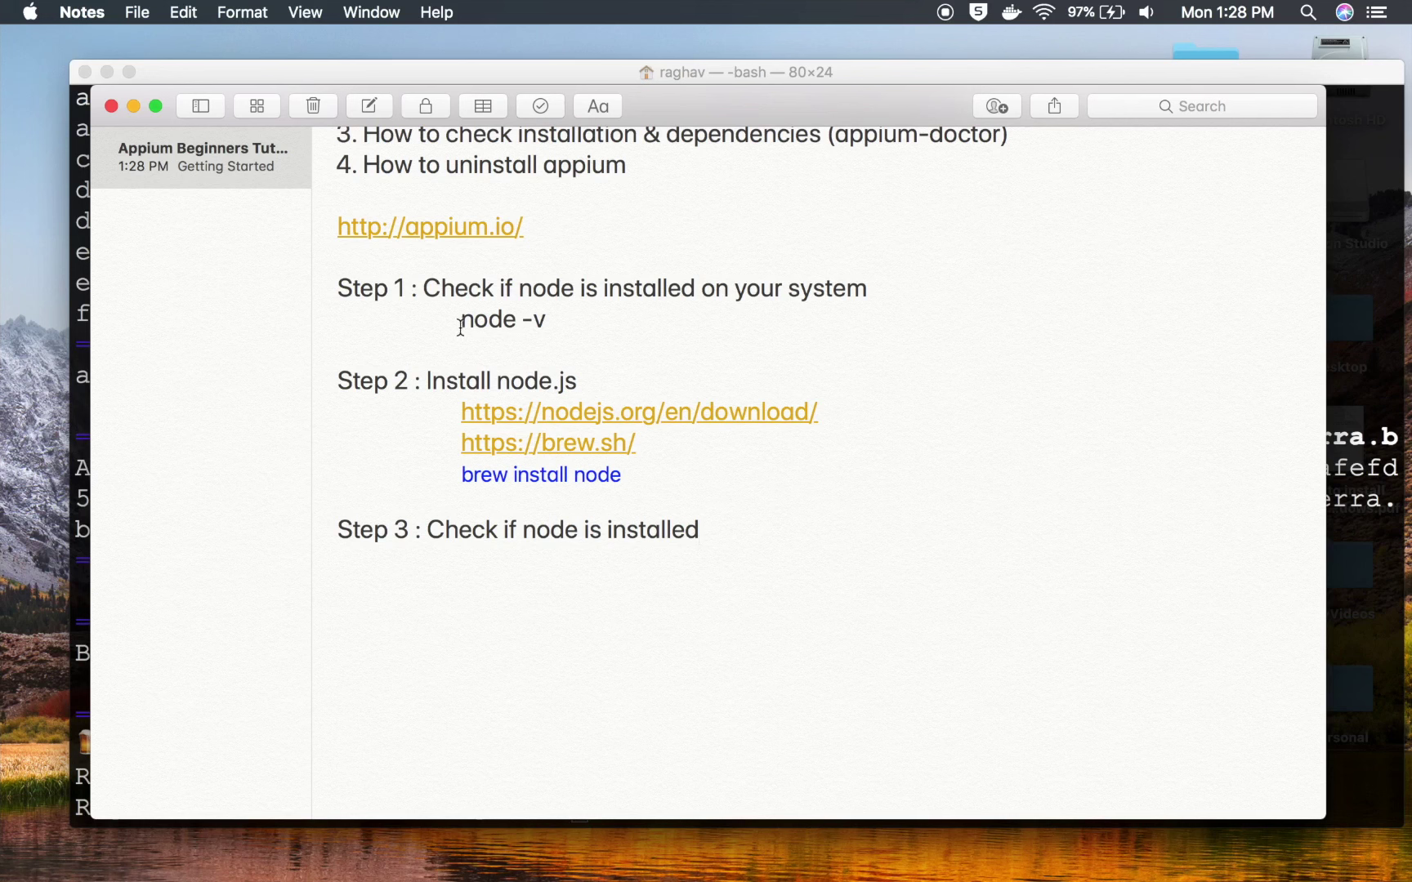
- Colour the "node -v" command beneath the Step 1 heading blue
left_click_drag(460, 326, 556, 325)
left_click(541, 320)
left_click_drag(463, 319, 541, 319)
key("super+shift+c")
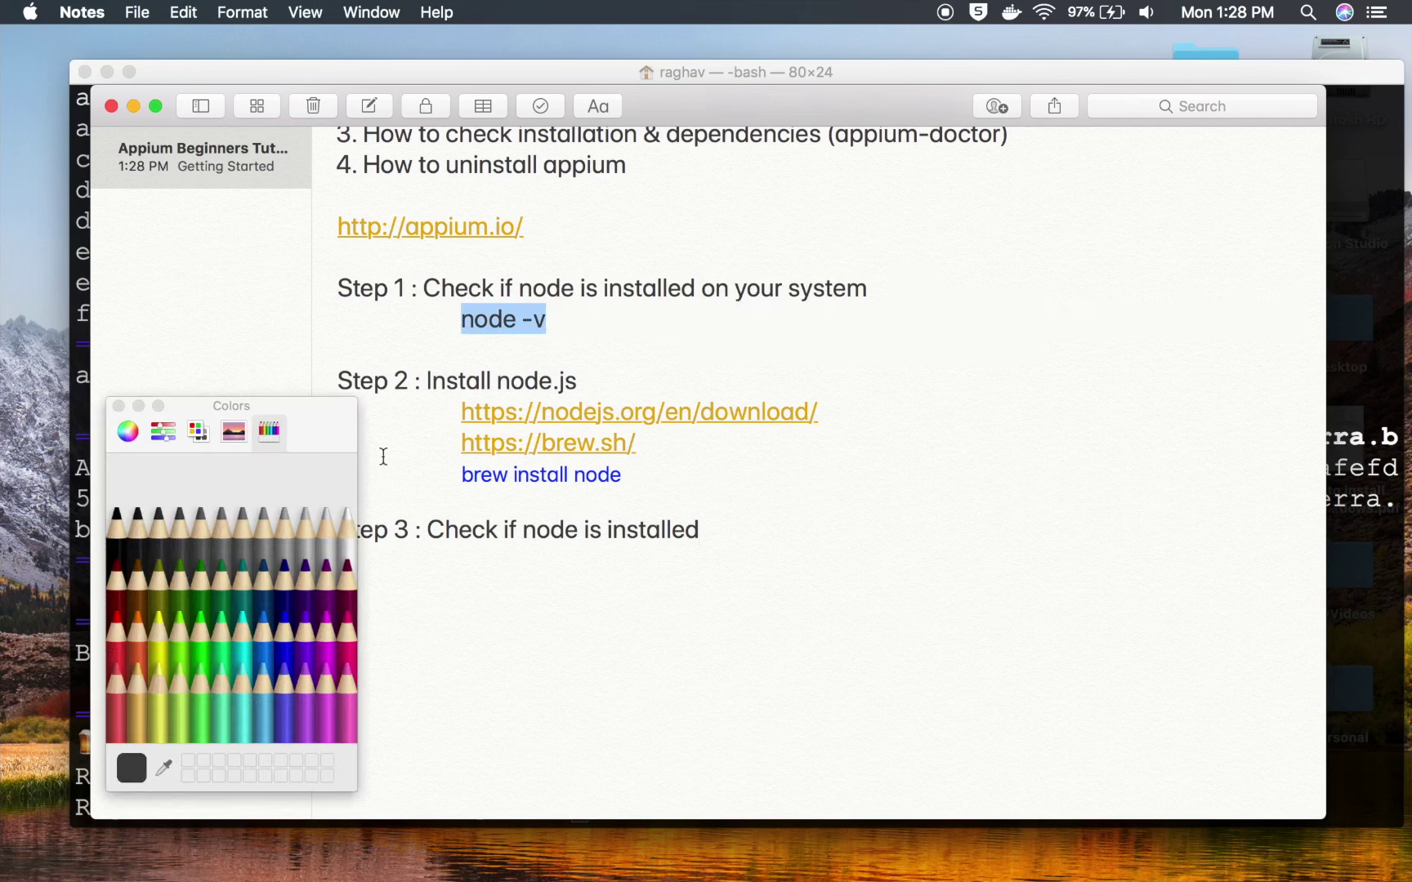
left_click(283, 619)
left_click(120, 406)
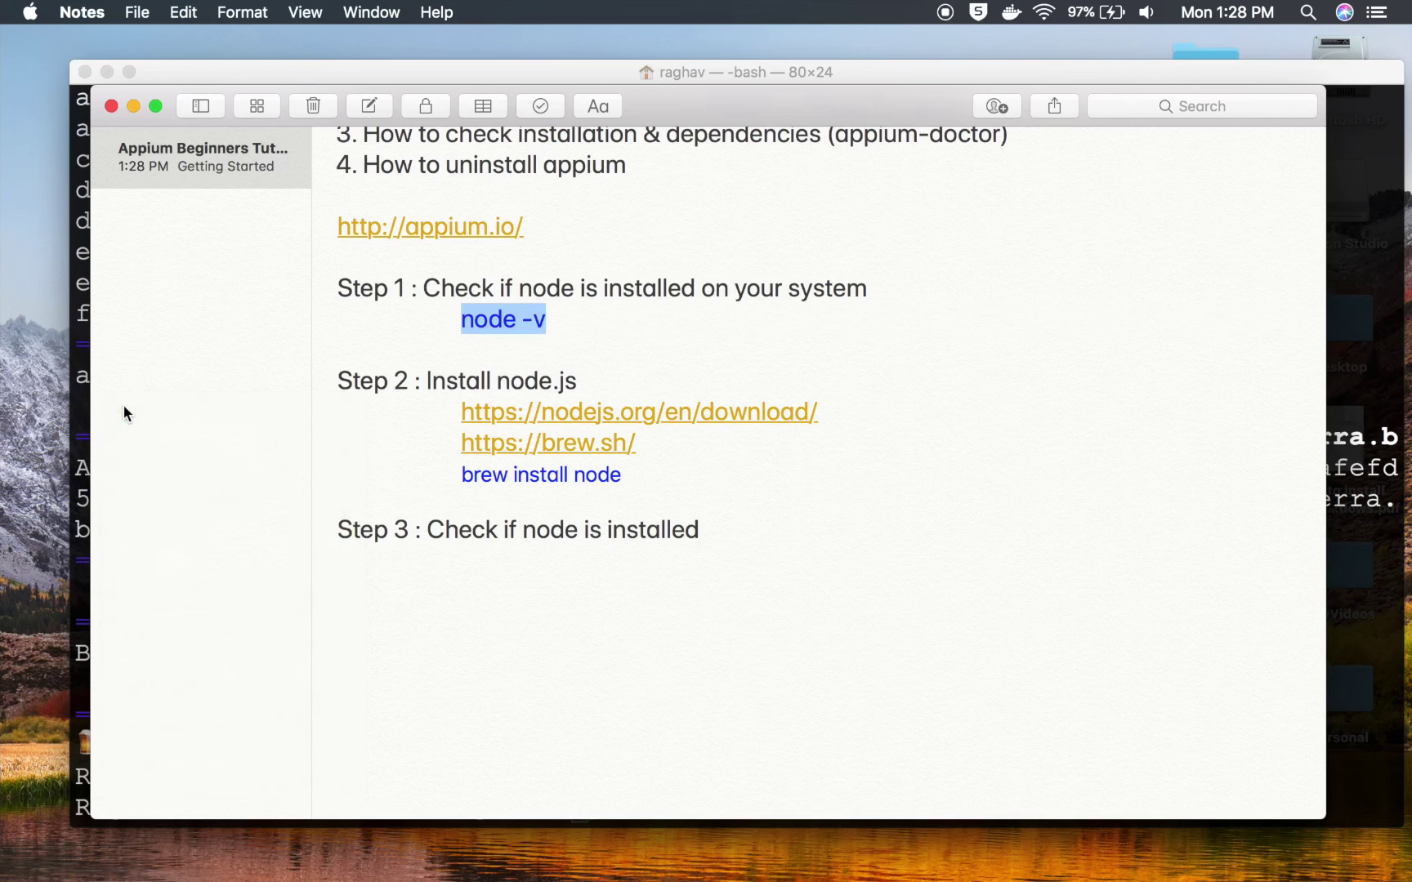
- Beneath the Step 3 heading, insert the blue commands "node -v" and "npm -v" on separate indented lines
left_click(734, 532)
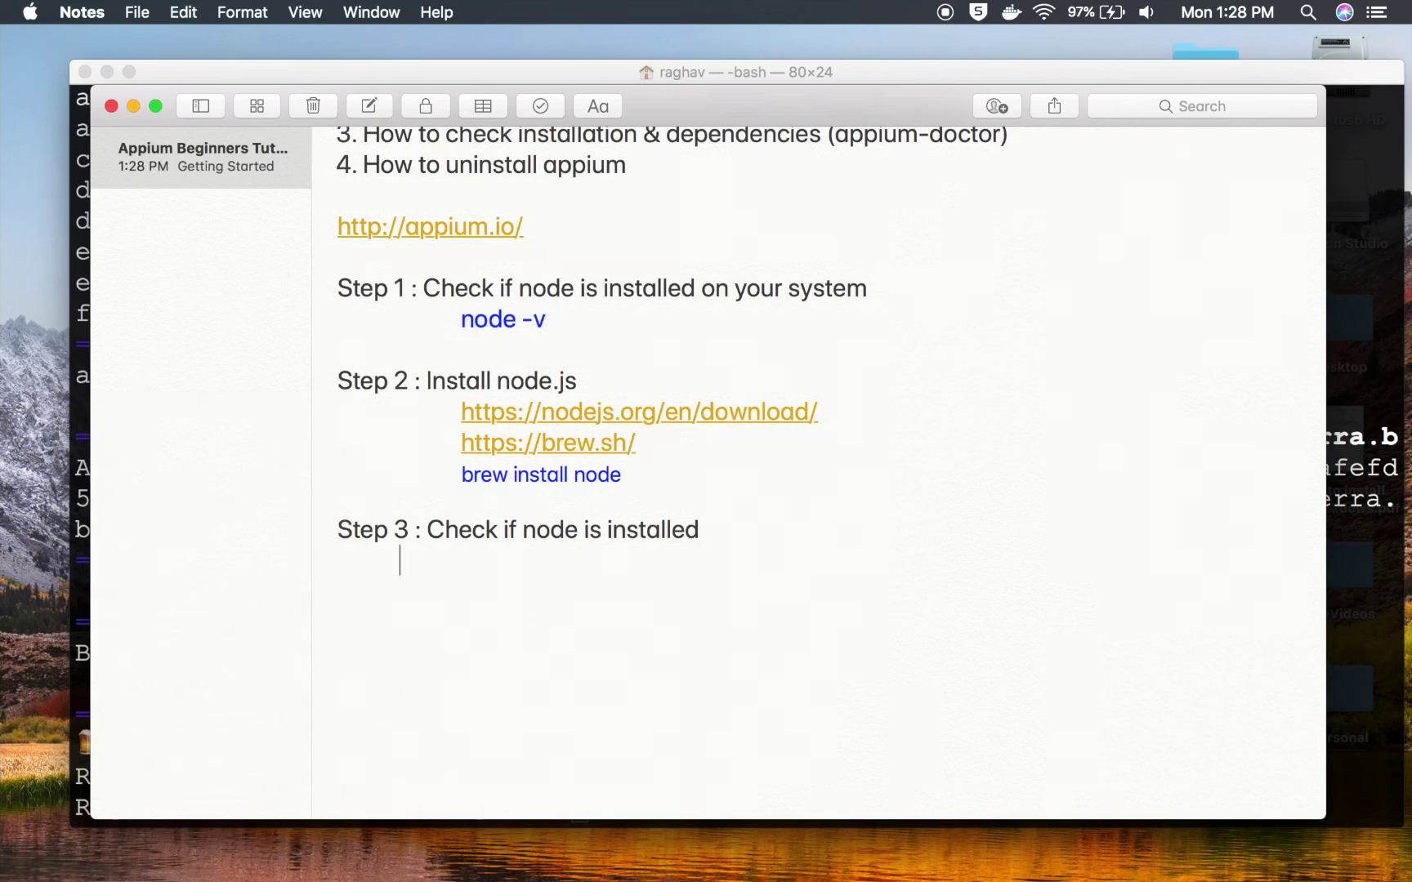
key("super+v")
key("Tab")
type("npm ")
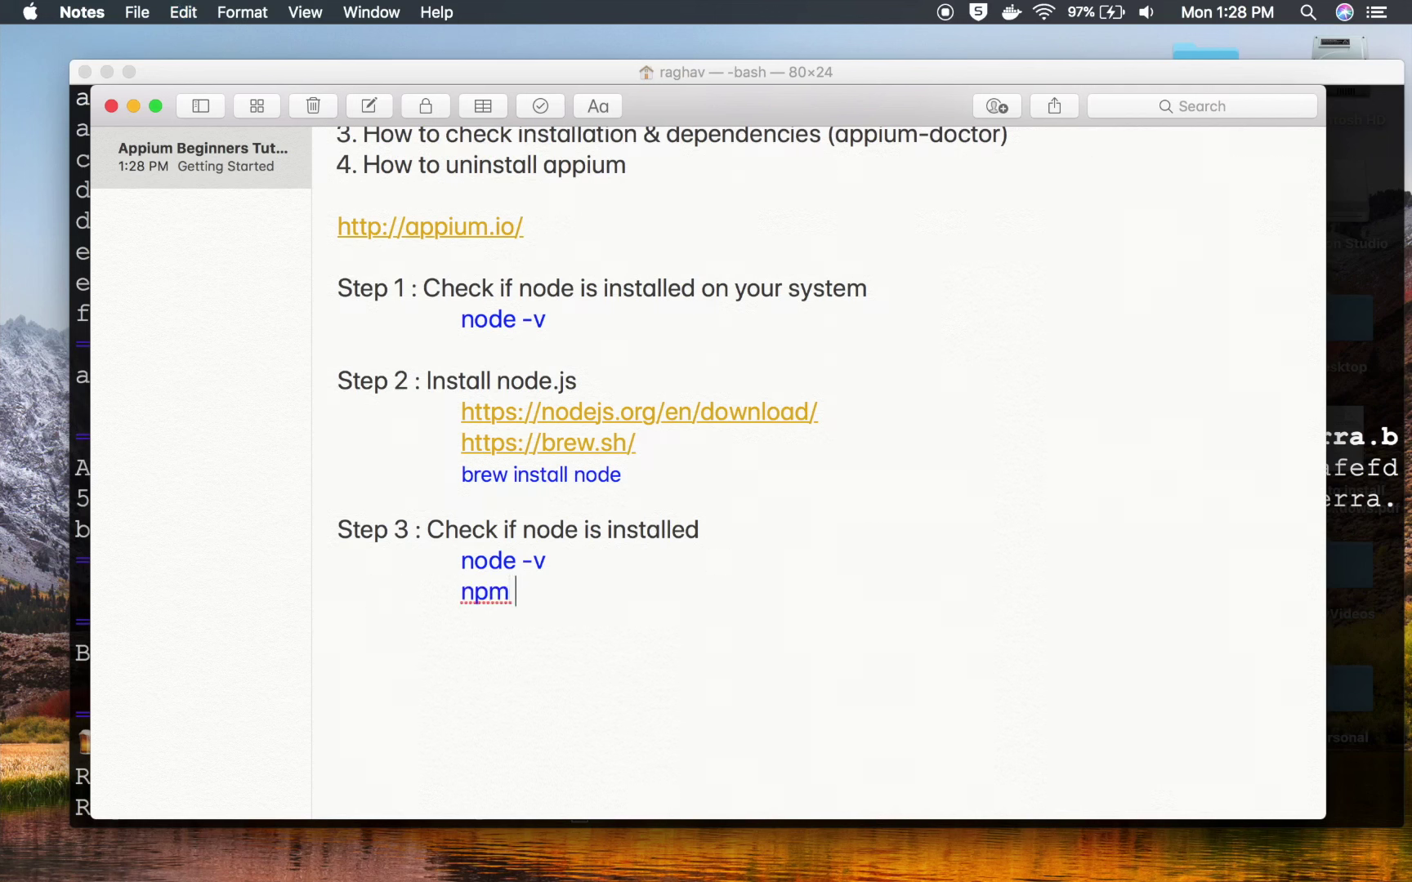
type("-v")
- Switch to Terminal, clear the screen, and check the installed versions with node -v and npm -v
left_click(1375, 535)
type("clear")
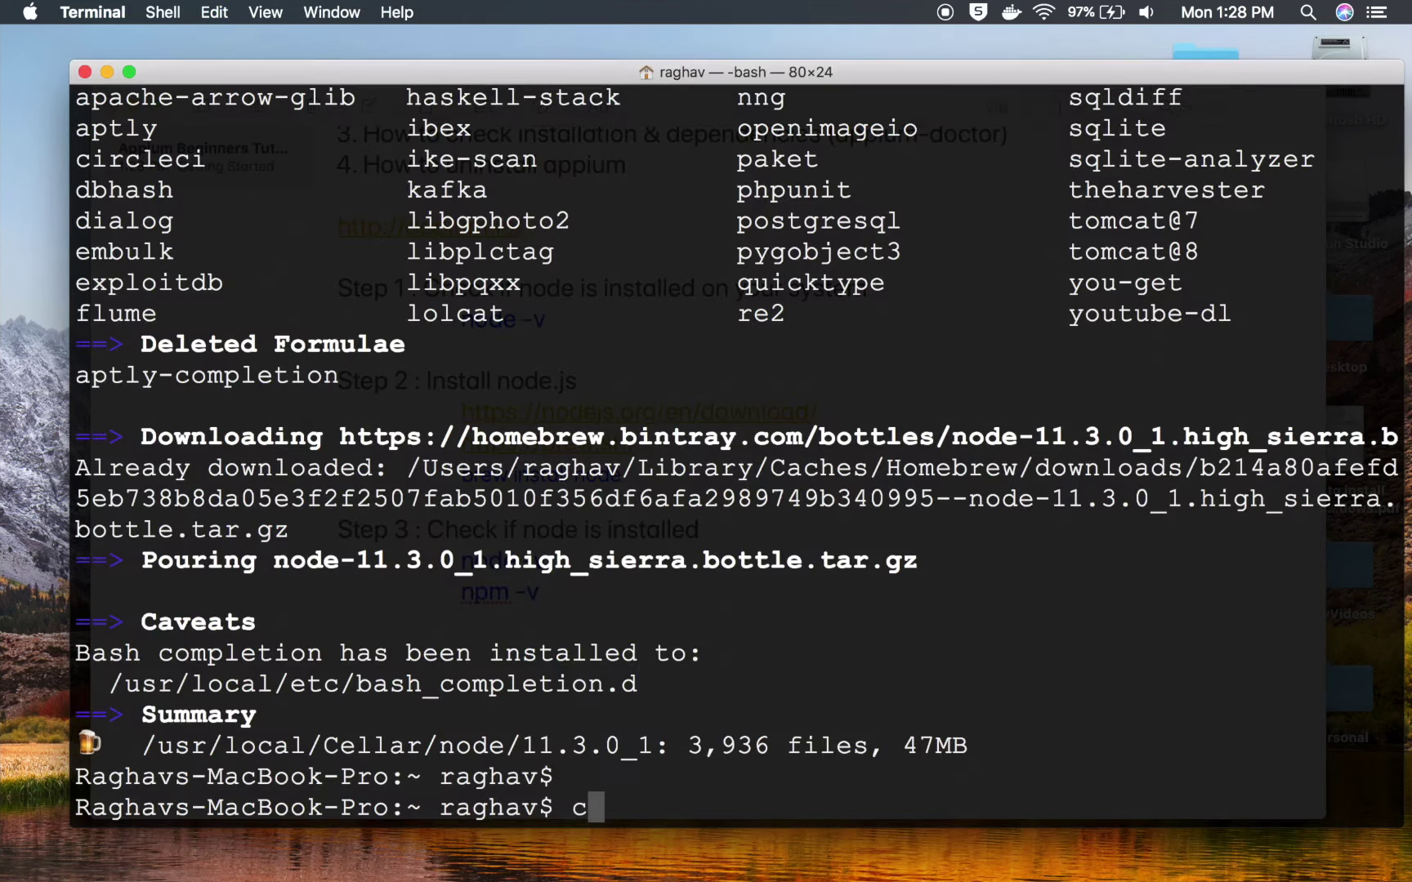
key("Return")
key("Return")
key("Return")
type("nod")
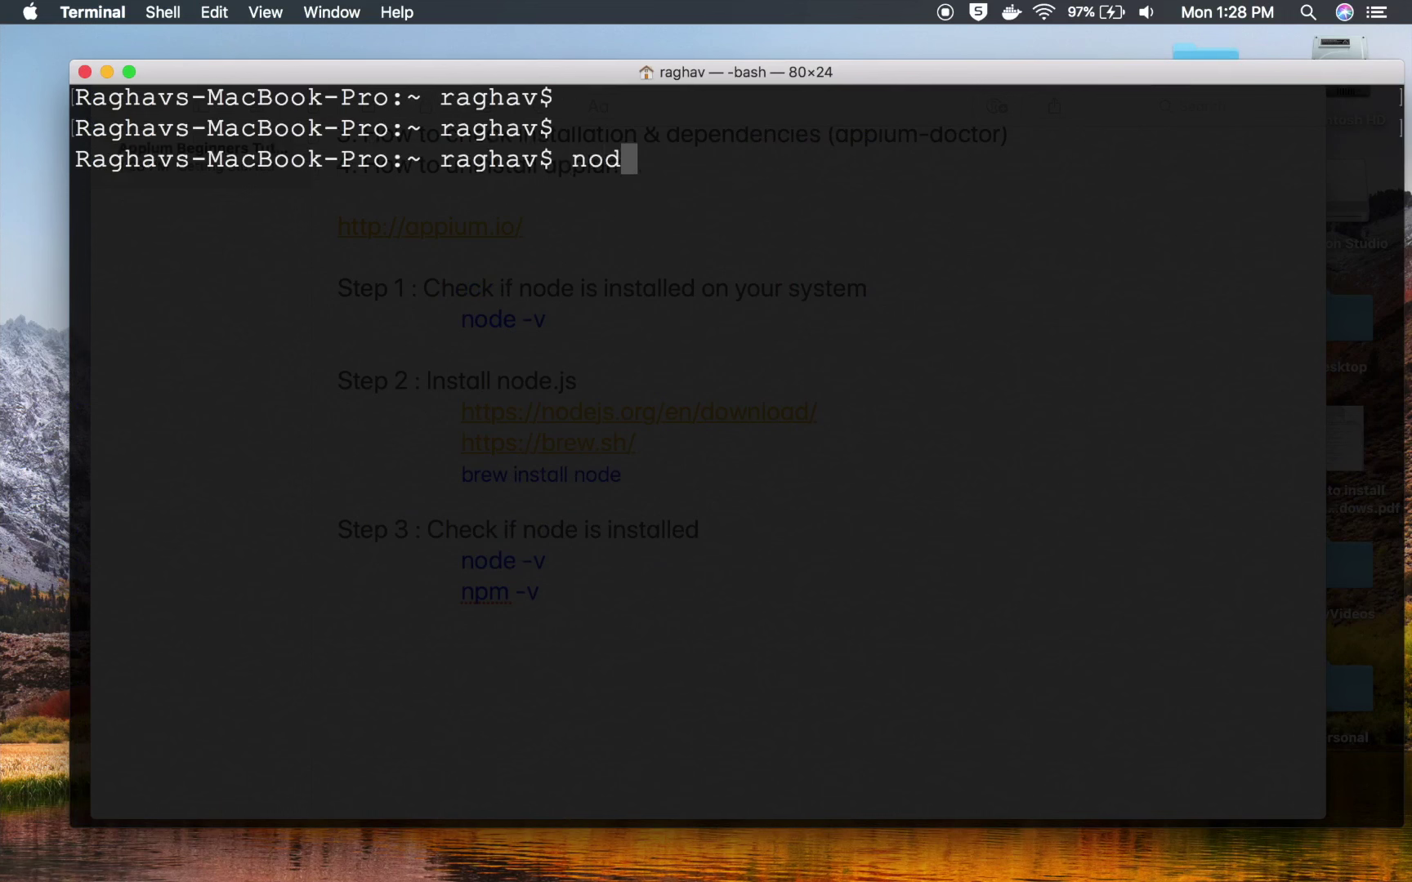
type("e -v")
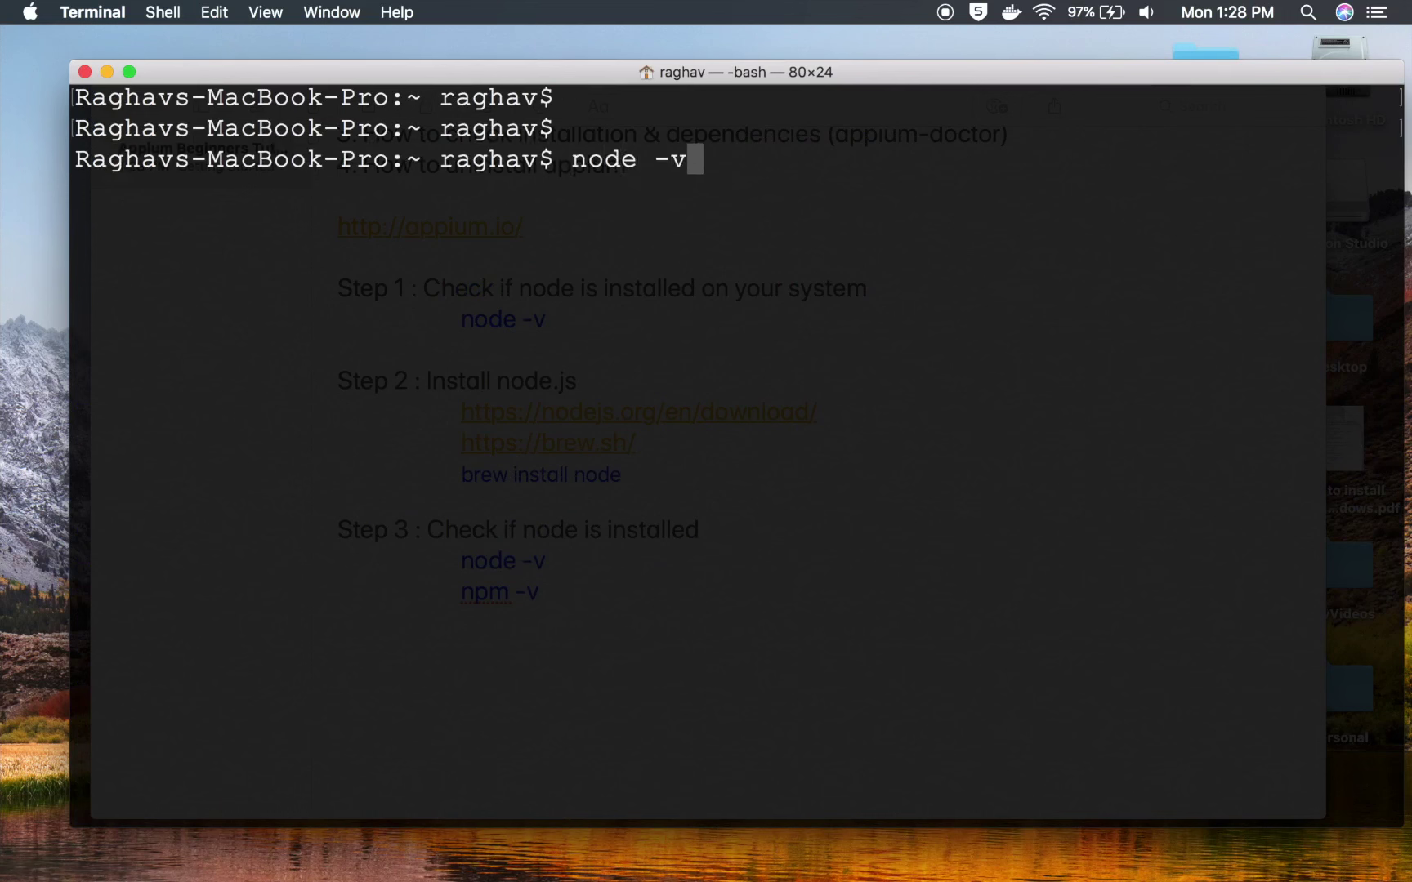
key("Return")
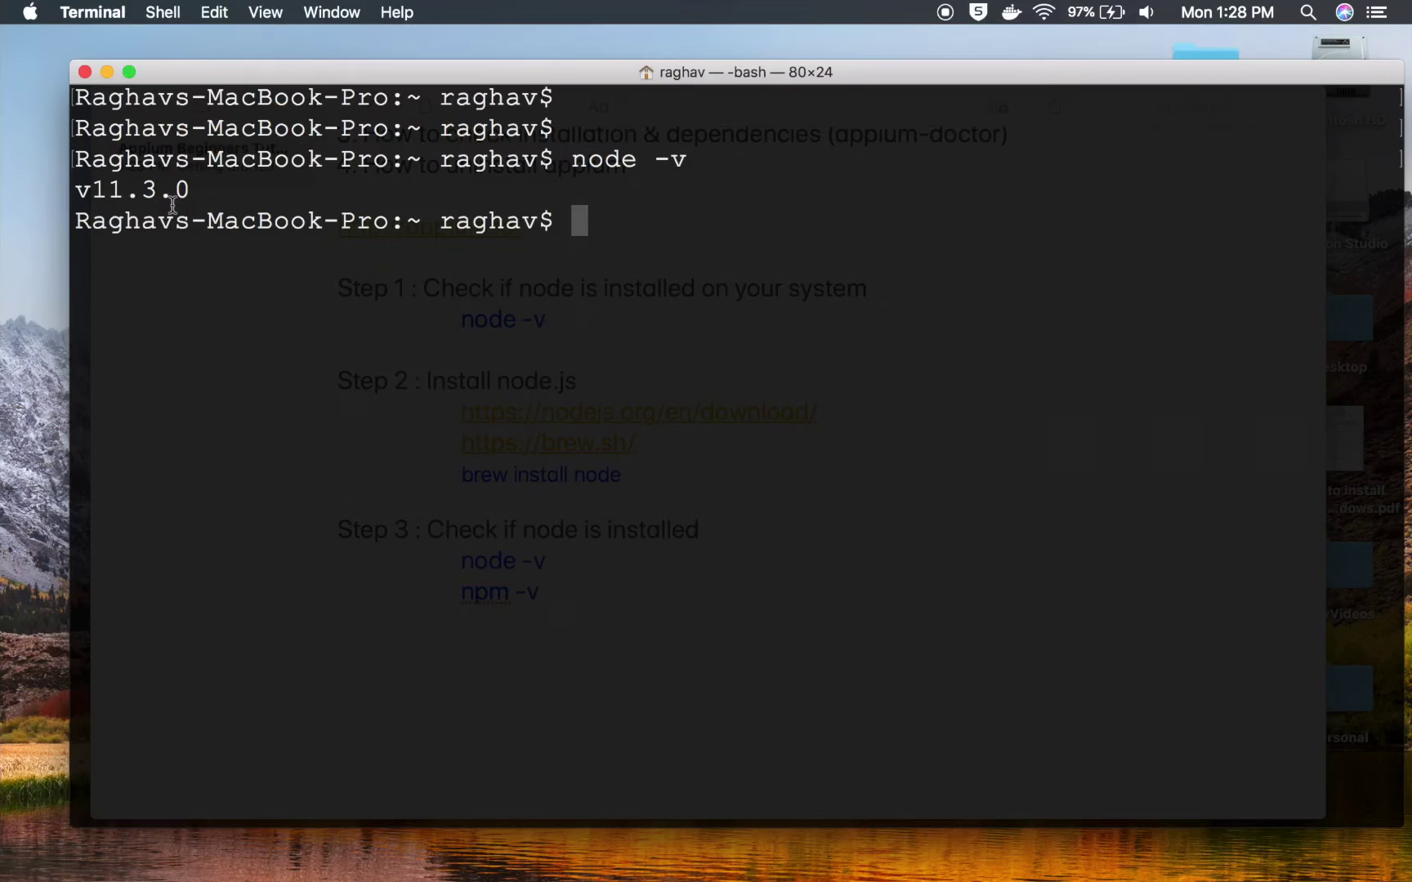
type("npm -v")
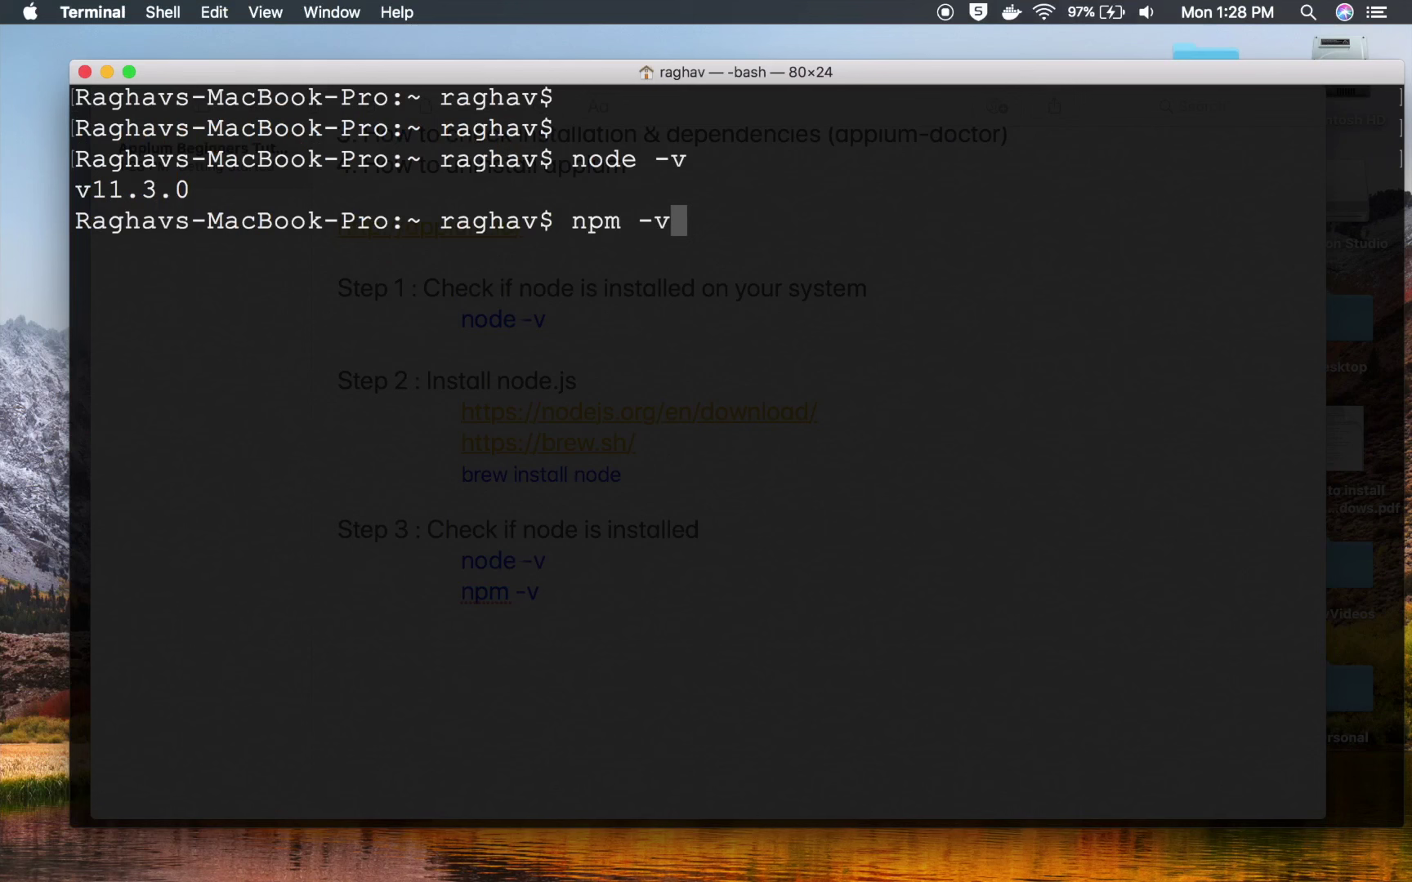
key("Return")
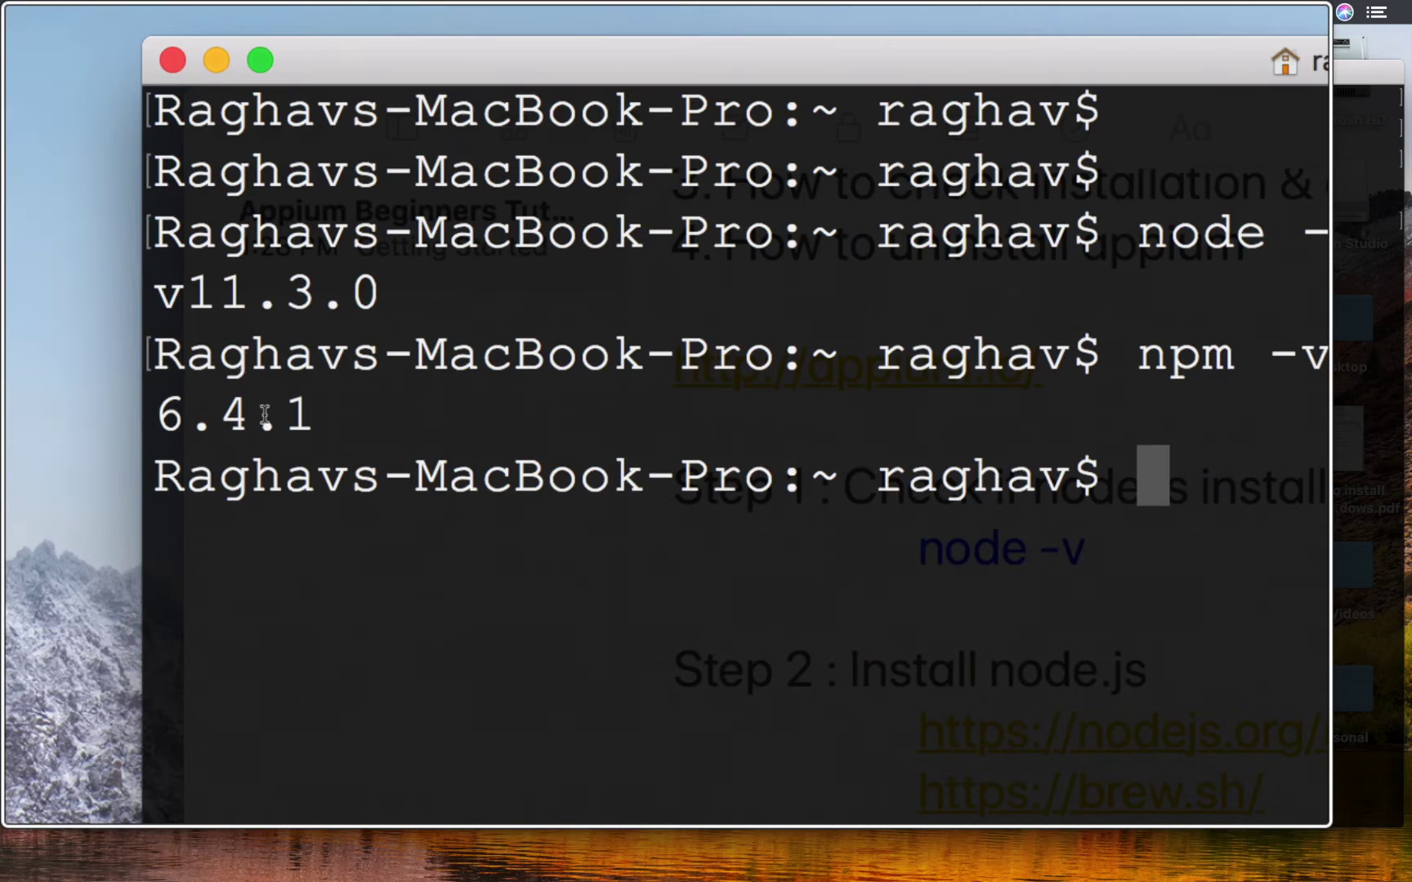
- Look up the install locations with which node and which npm
type("which node")
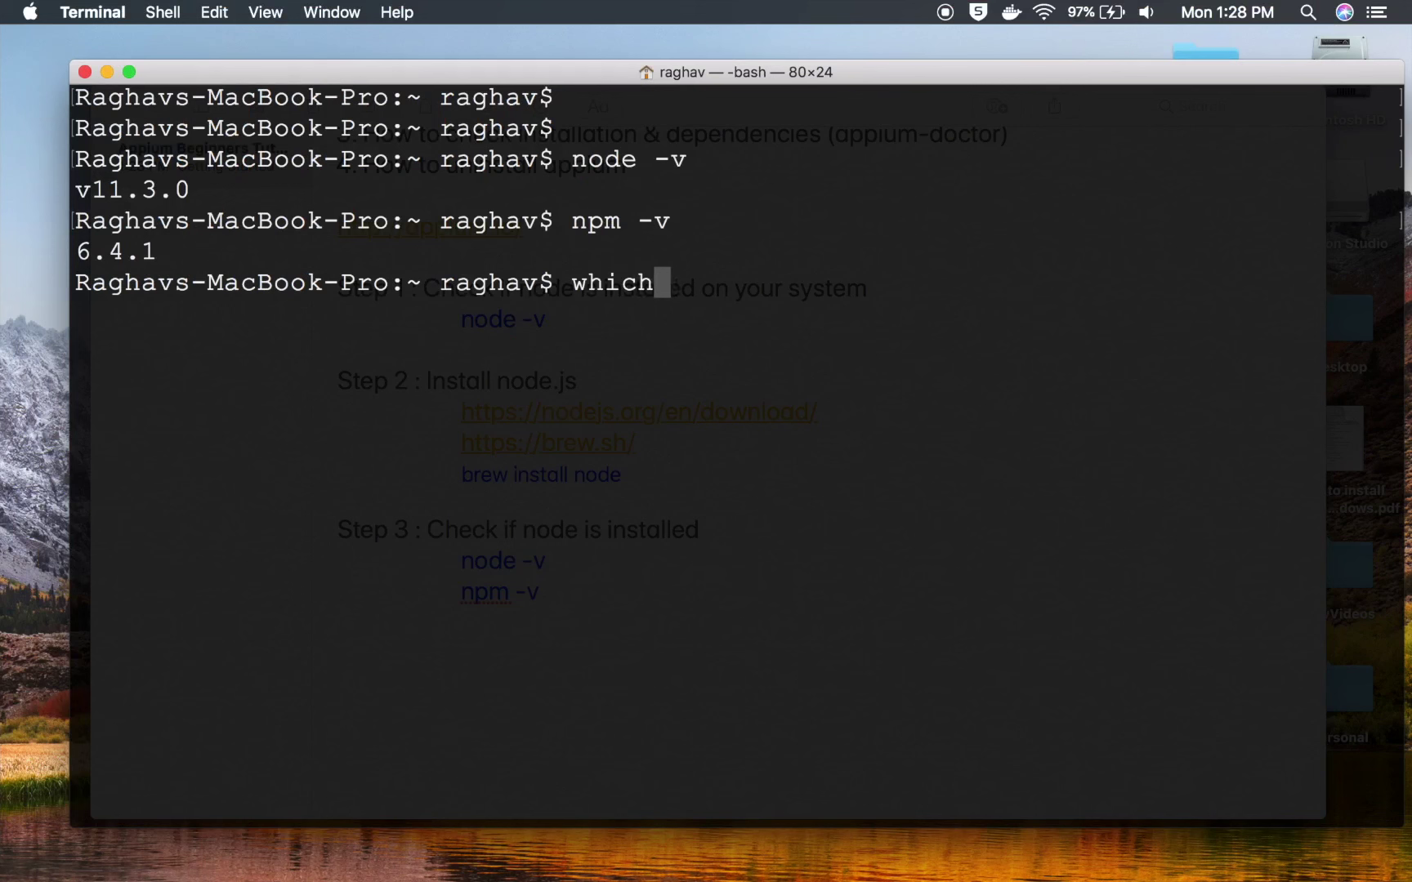
key("Return")
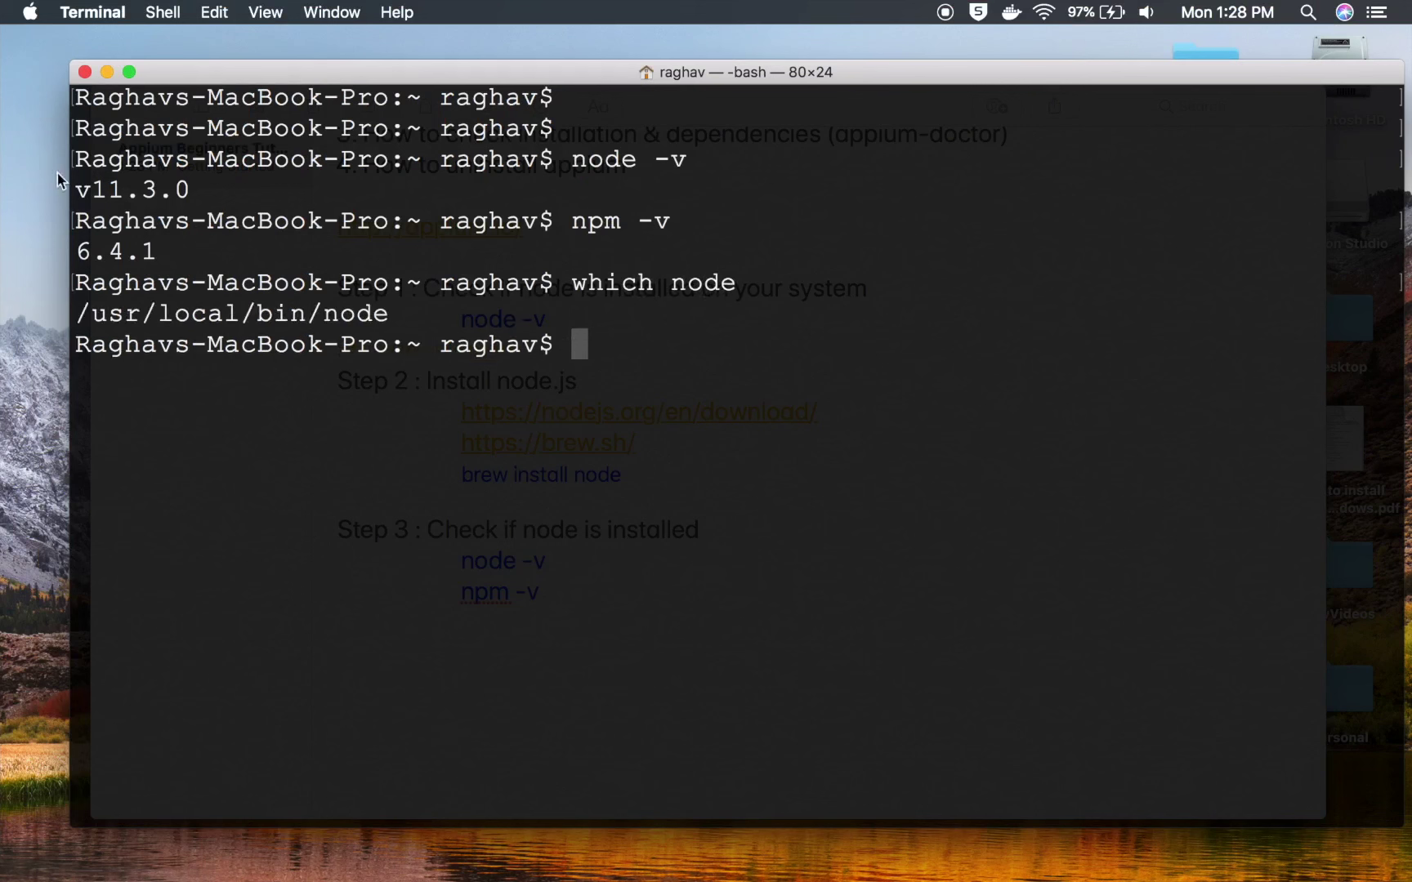
type("which npm")
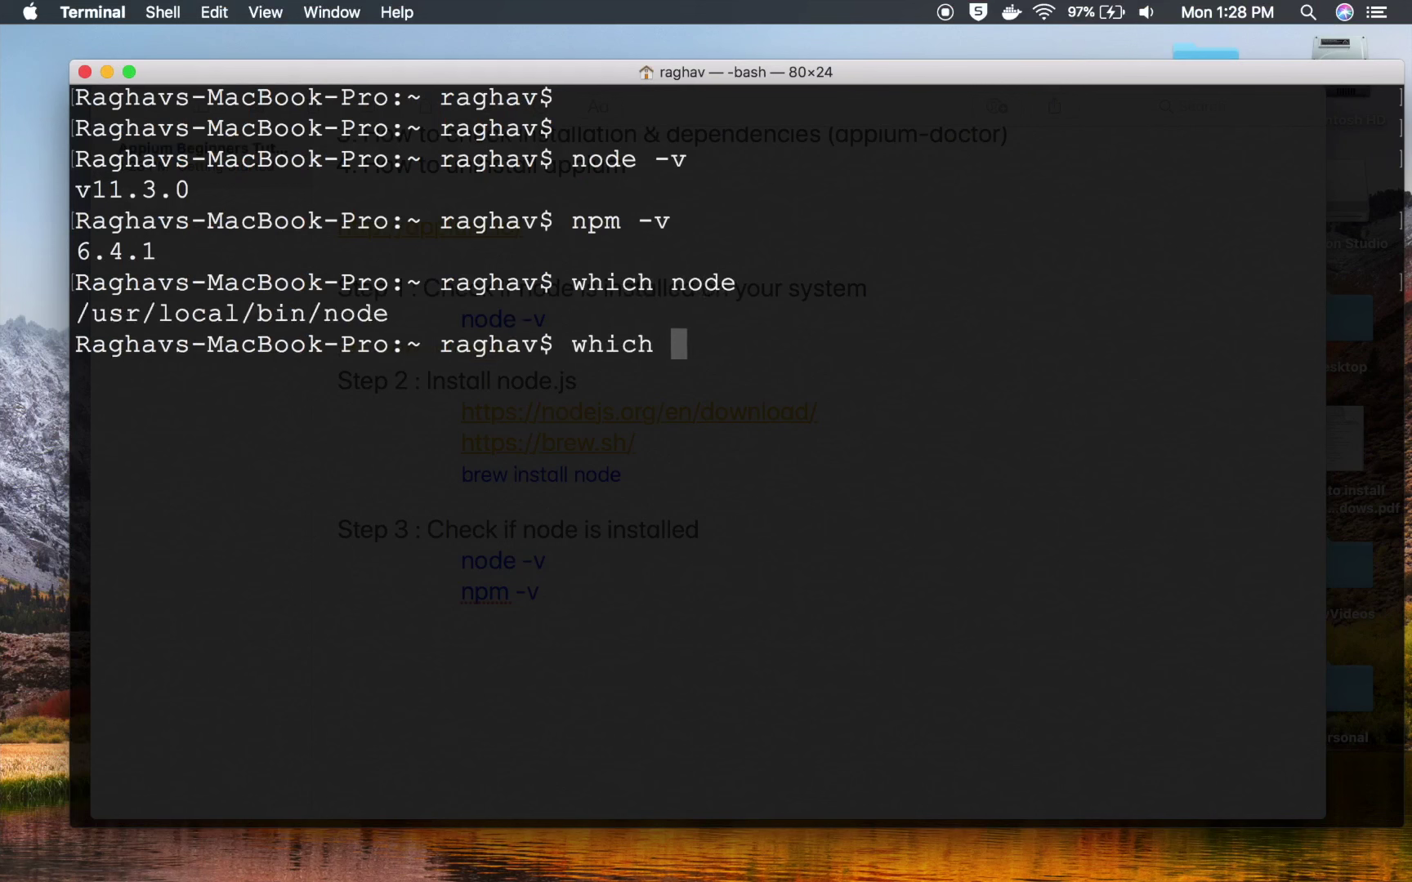
key("Return")
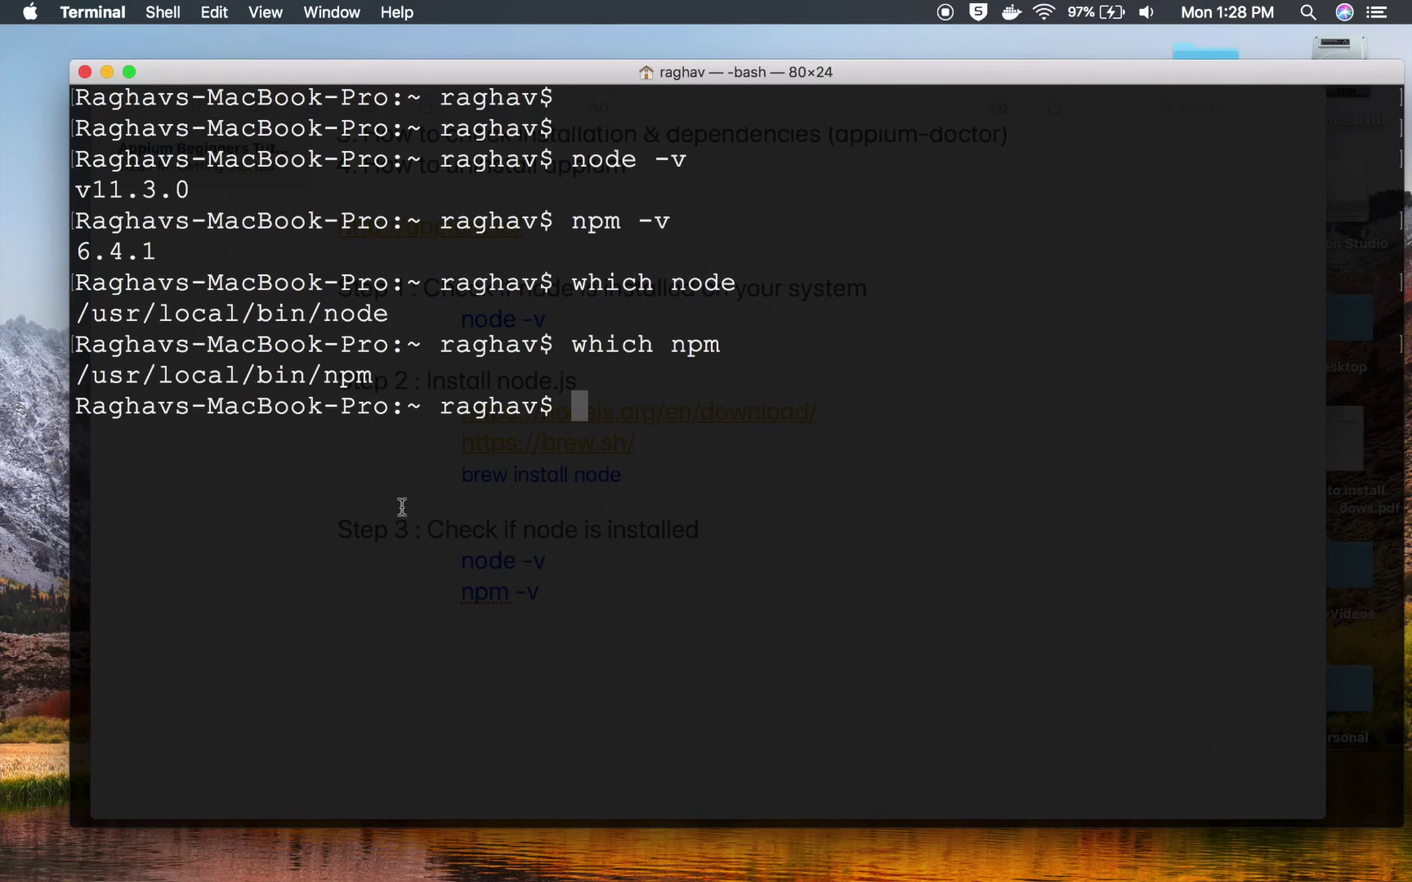
- Back in Notes, add the heading "Step 4 : Install appium" beneath the Step 3 commands, reusing the copied Step label
key("ctrl+Up")
left_click(409, 371)
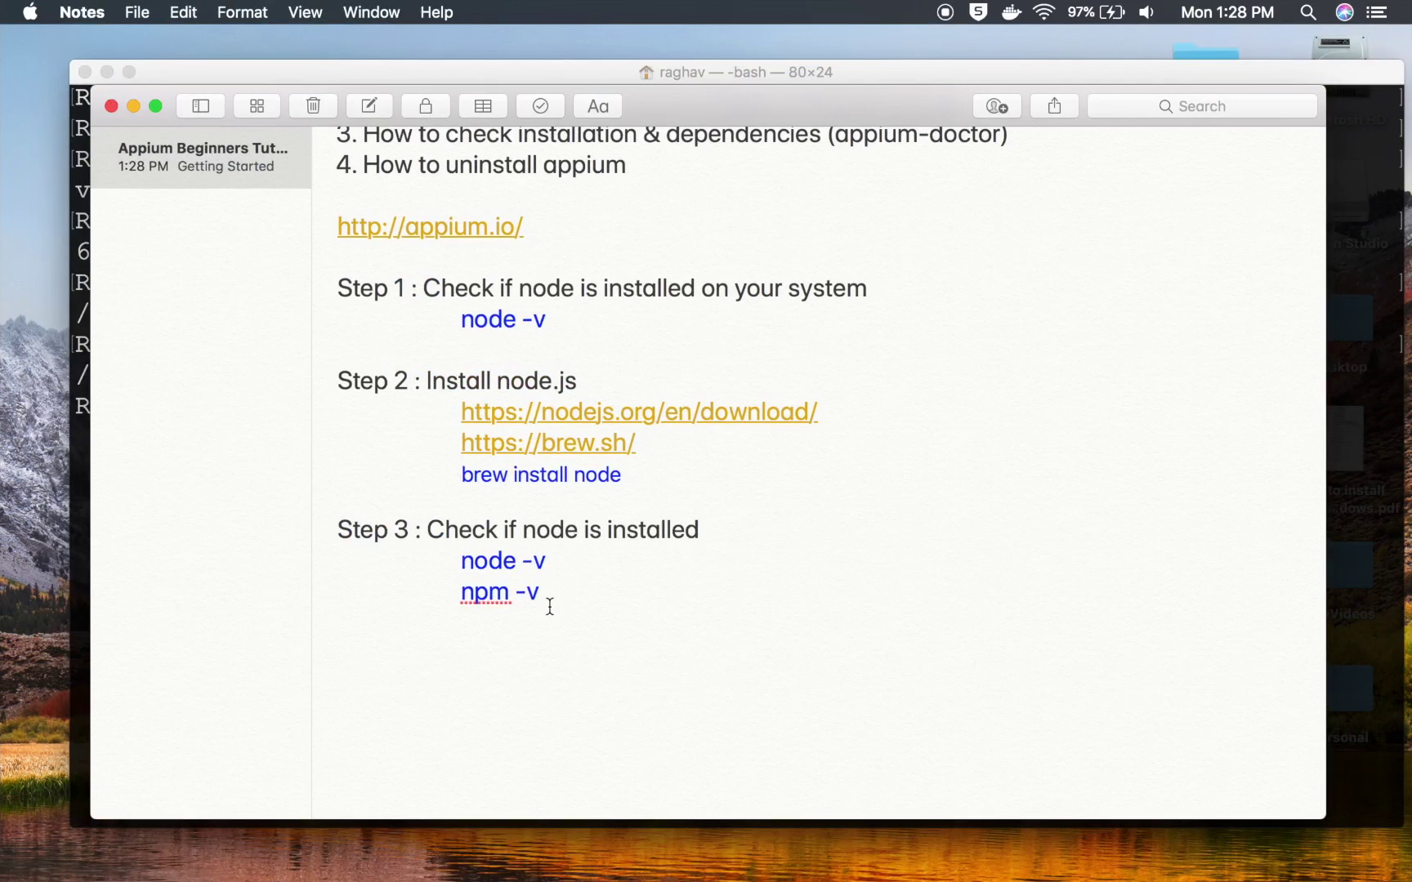
type("Ste")
key("BackSpace")
key("BackSpace")
key("BackSpace")
left_click_drag(402, 521, 299, 523)
key("super+c")
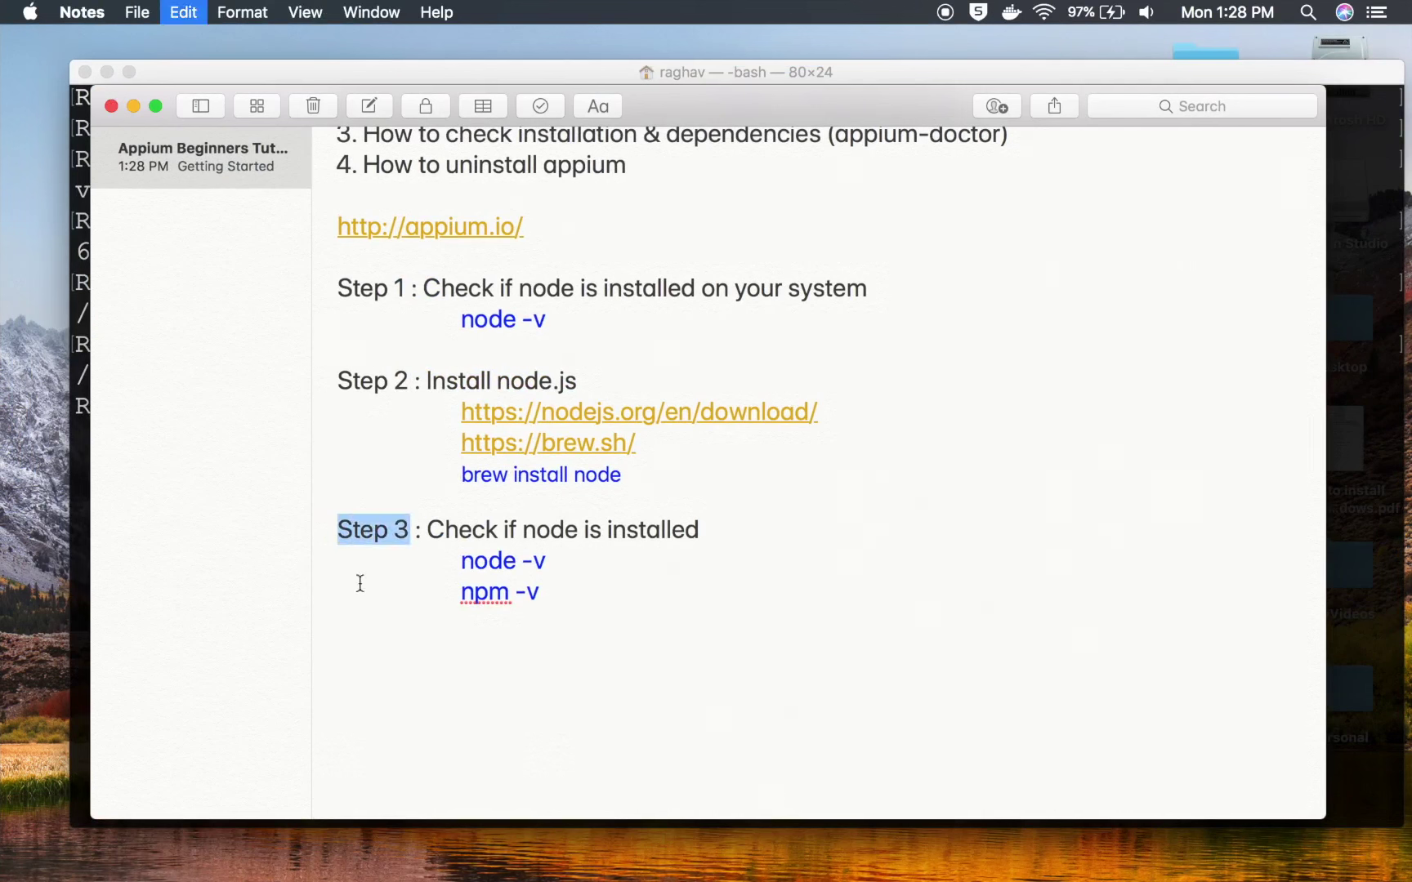
left_click(391, 651)
key("super+v")
key("BackSpace")
type("4 : Install appium")
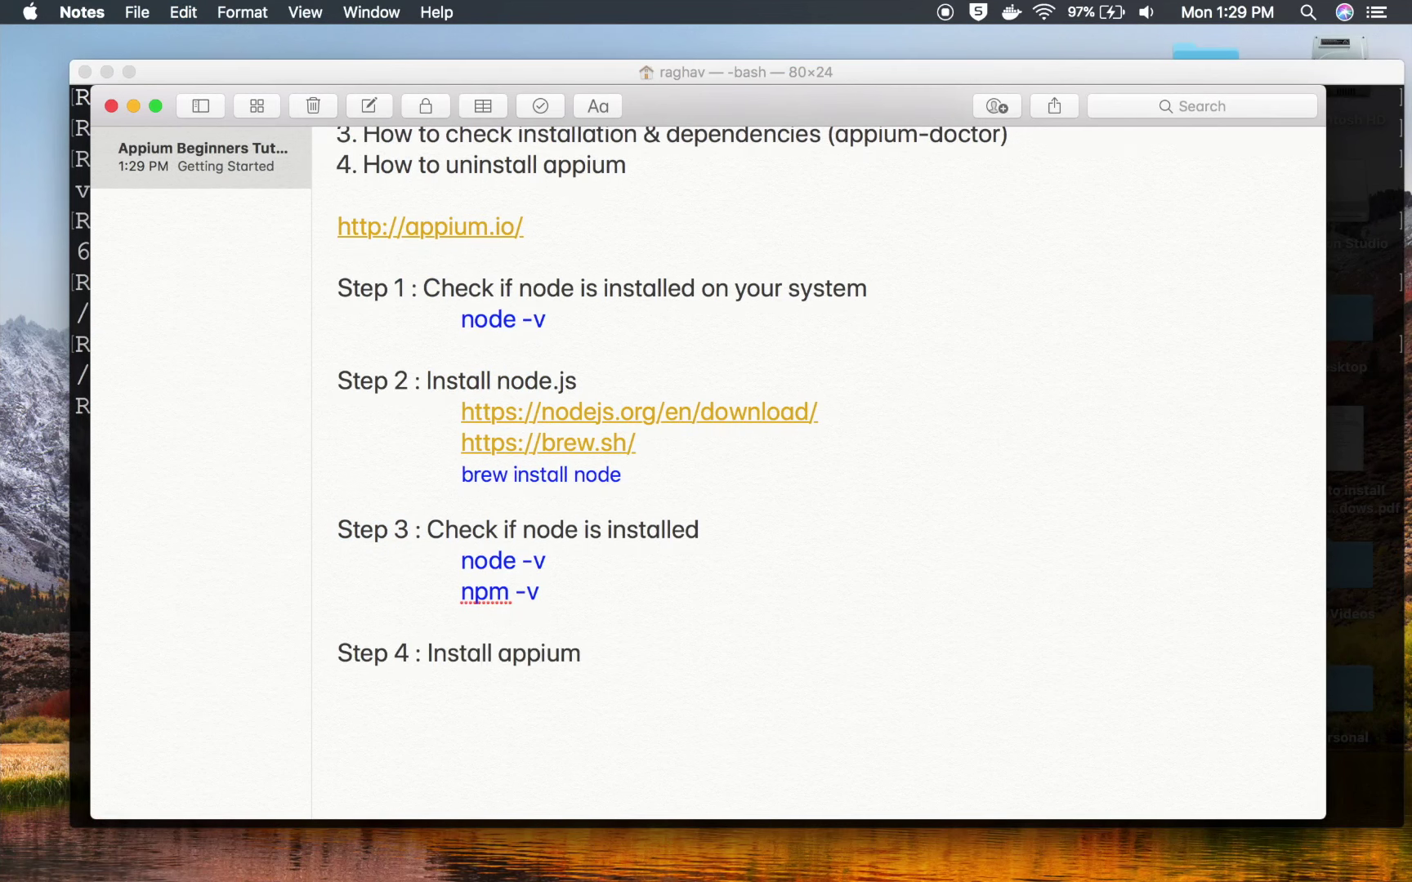
- Copy "npm install -g appium" from the appium.io page in Chrome and insert it beneath the Step 4 heading in Notes
key("super+Tab")
left_click(32, 28)
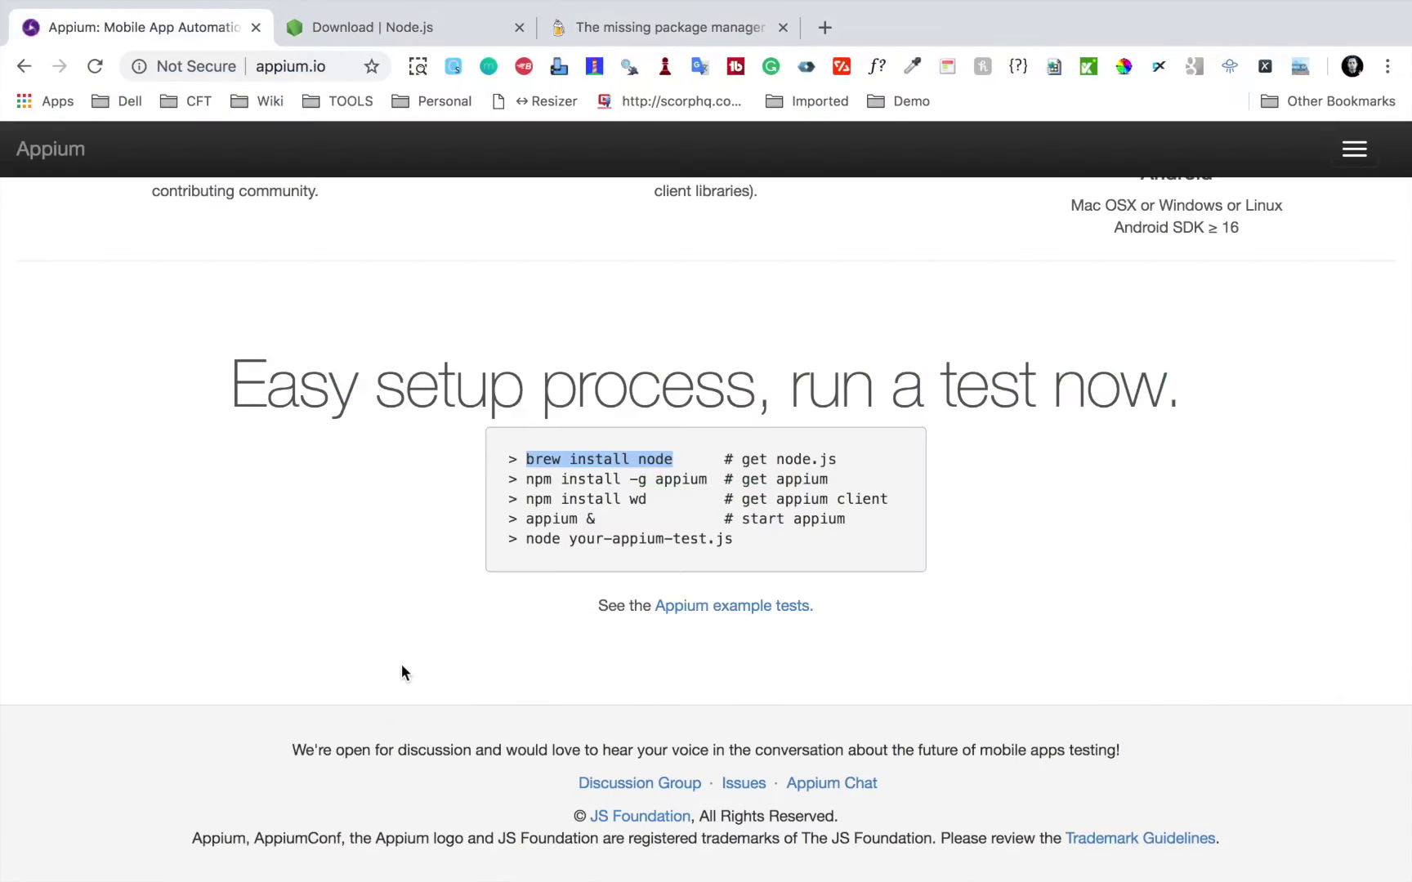
left_click_drag(708, 479, 526, 478)
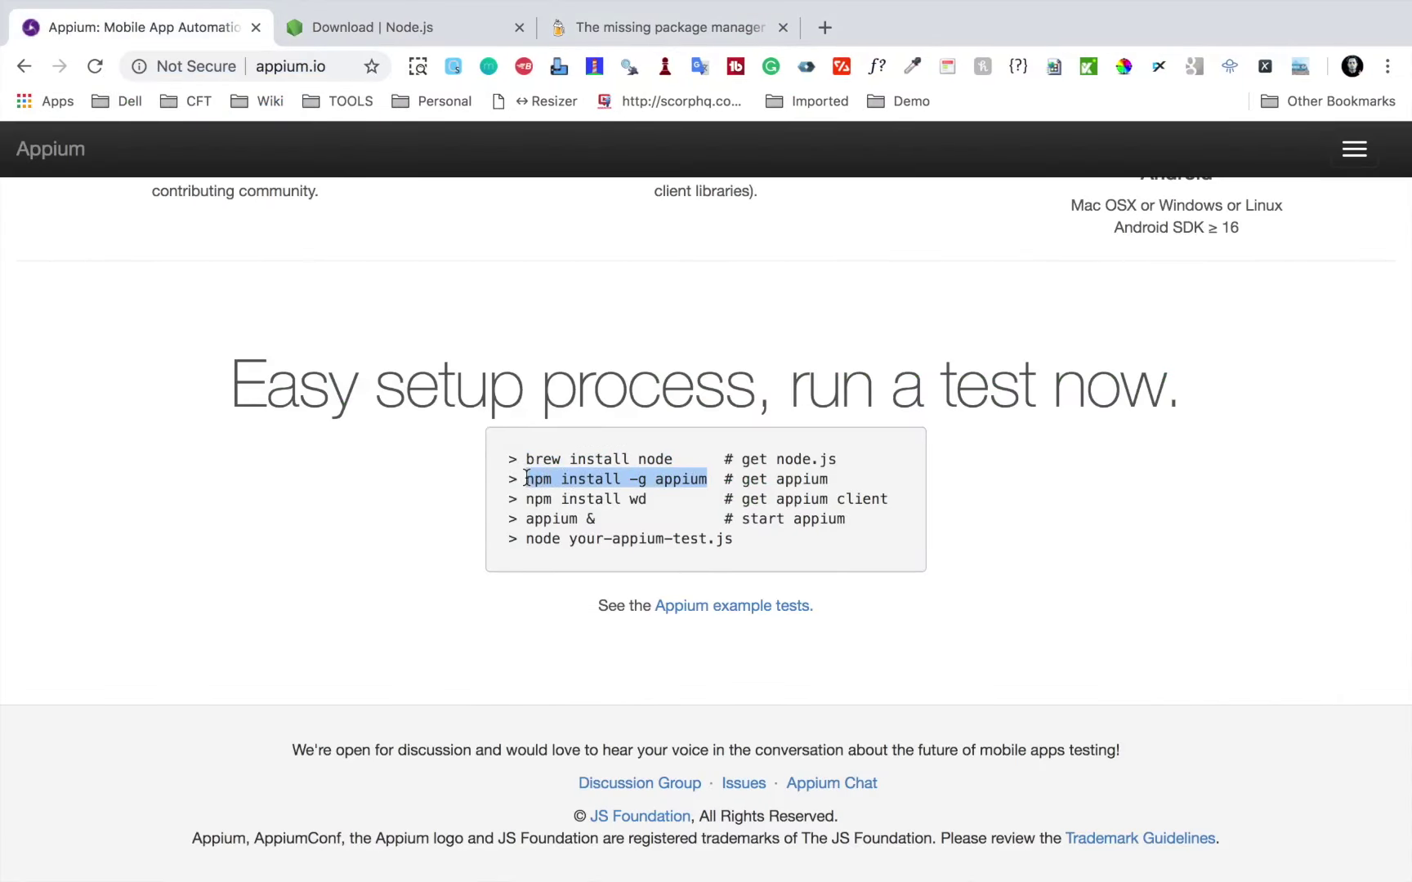
key("super+Tab")
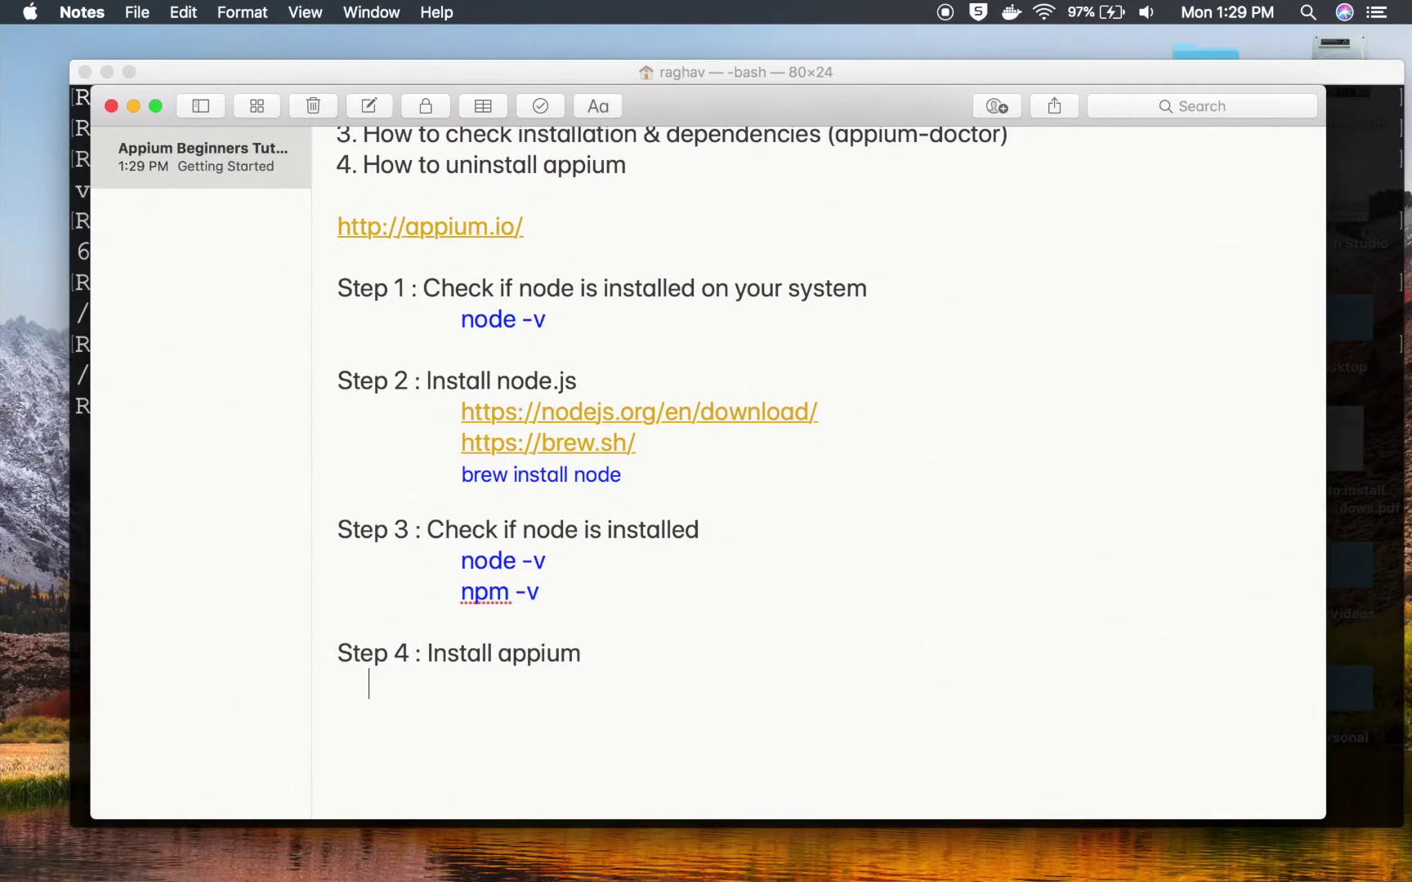
key("super+v")
- Switch to Terminal and run the copied command npm install -g appium
left_click(1340, 418)
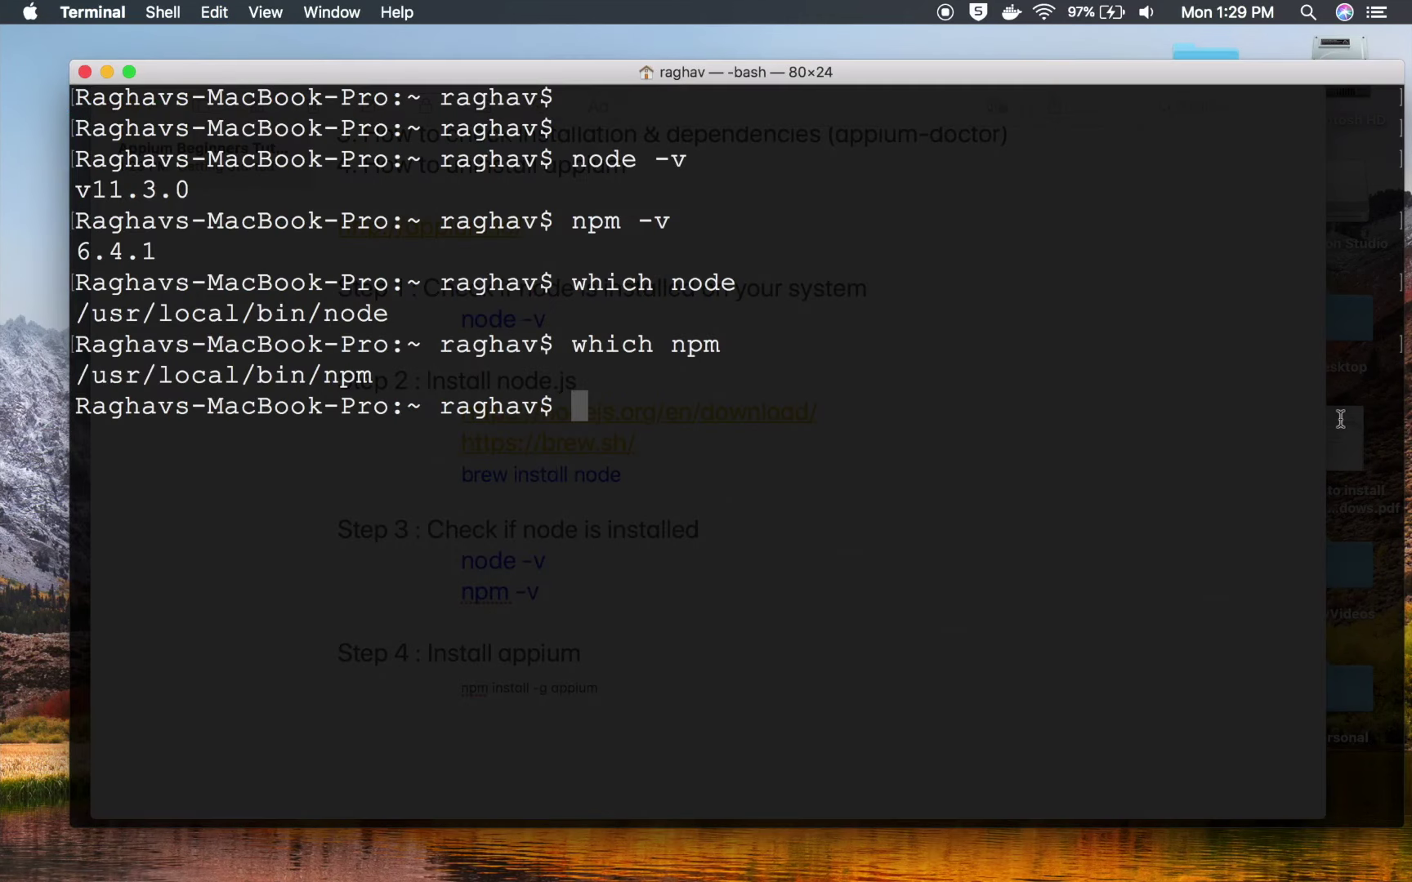
key("super+v")
key("Return")
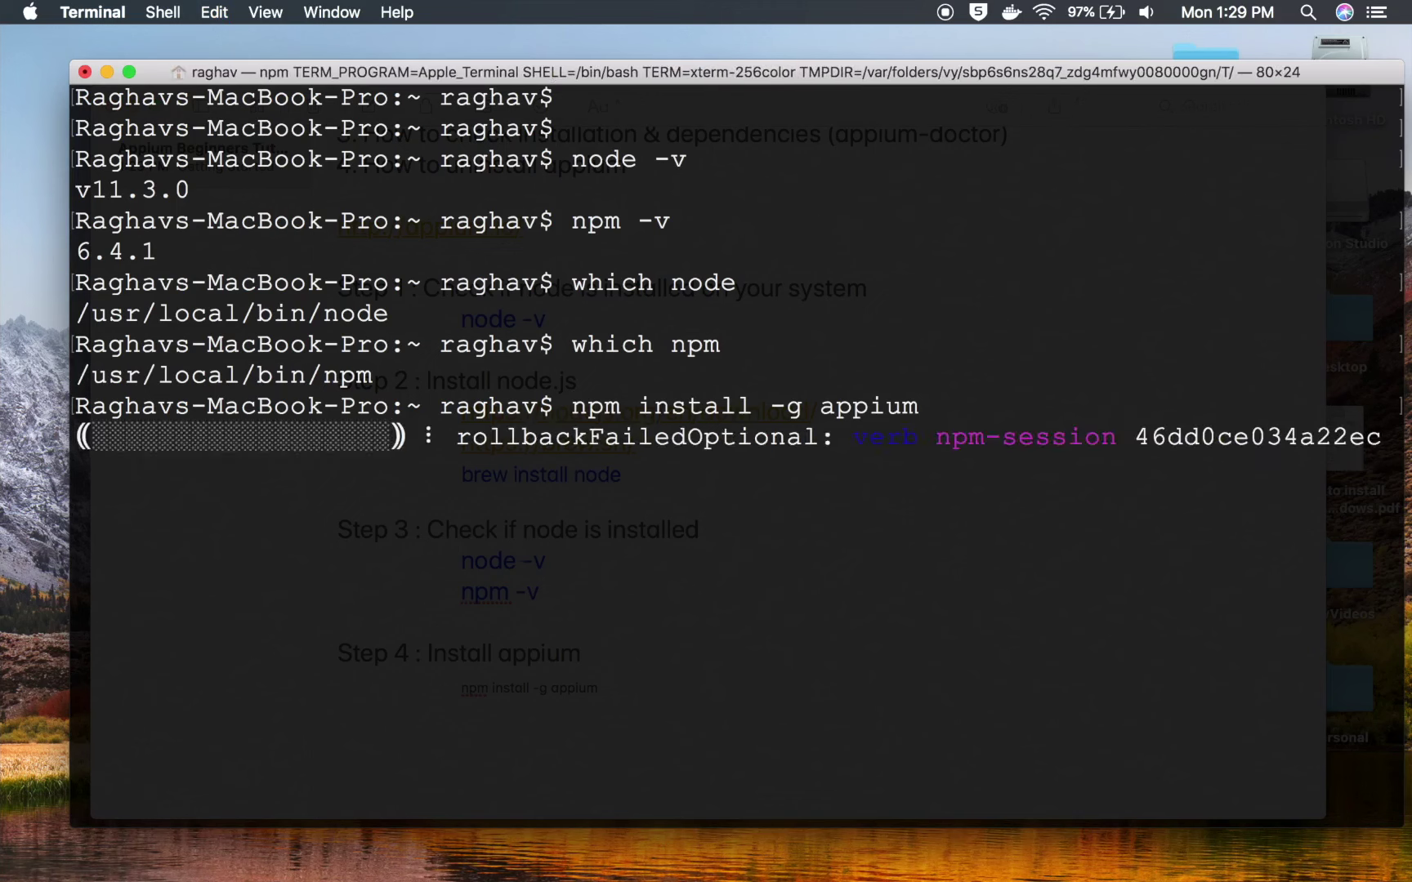
- Back in Notes, colour the "npm install -g appium" line blue and enlarge its text to about the size of the surrounding lines
key("ctrl+Up")
left_click(324, 360)
left_click_drag(609, 688, 461, 689)
key("super+shift+c")
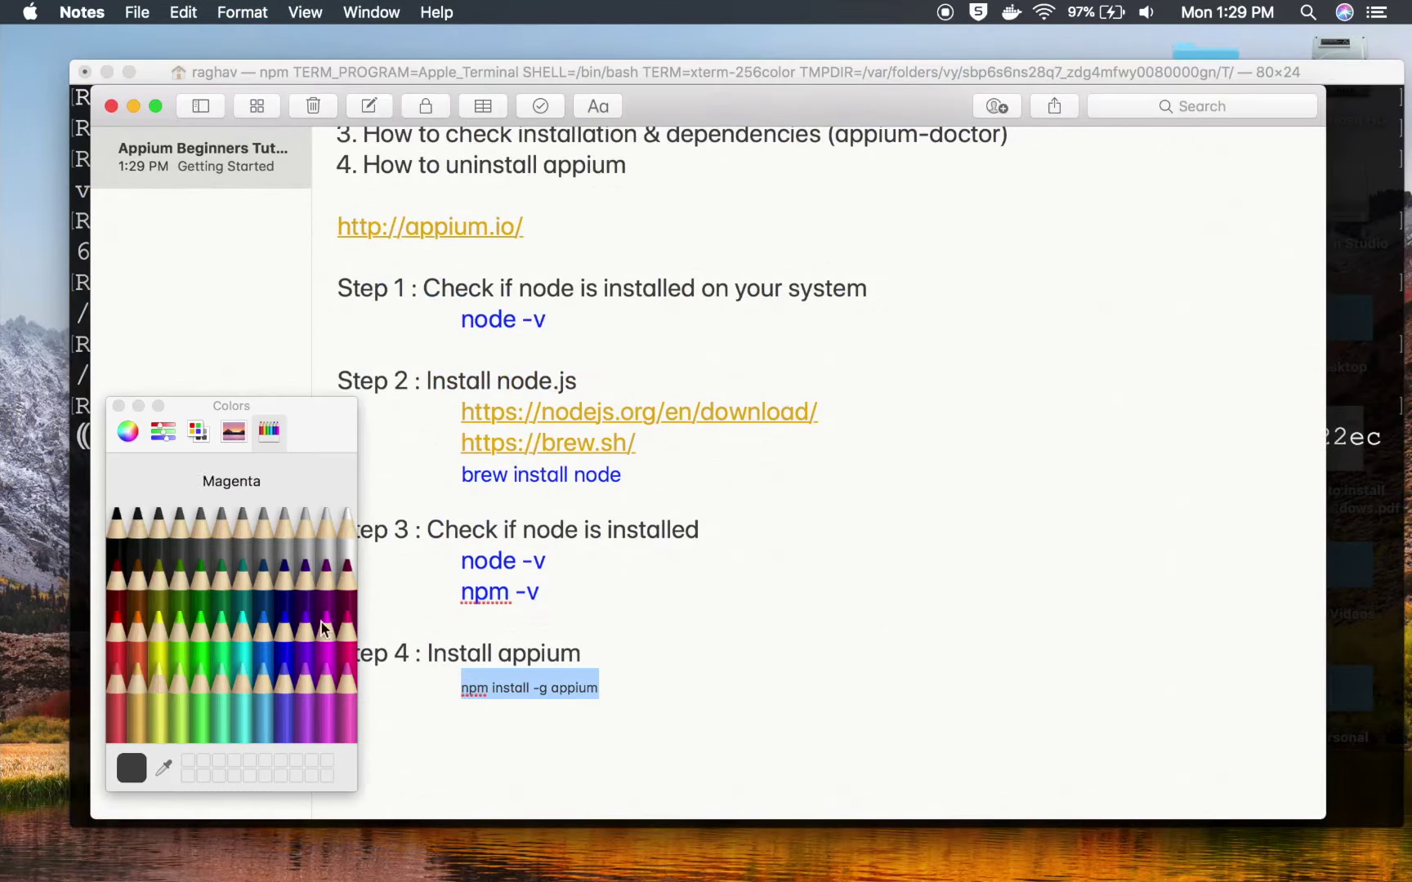
left_click(284, 626)
left_click(114, 403)
key("super+plus")
key("super+plus")
key("super+plus")
key("super+plus")
- Switch to Terminal and check the progress of the Appium installation
key("super+Tab")
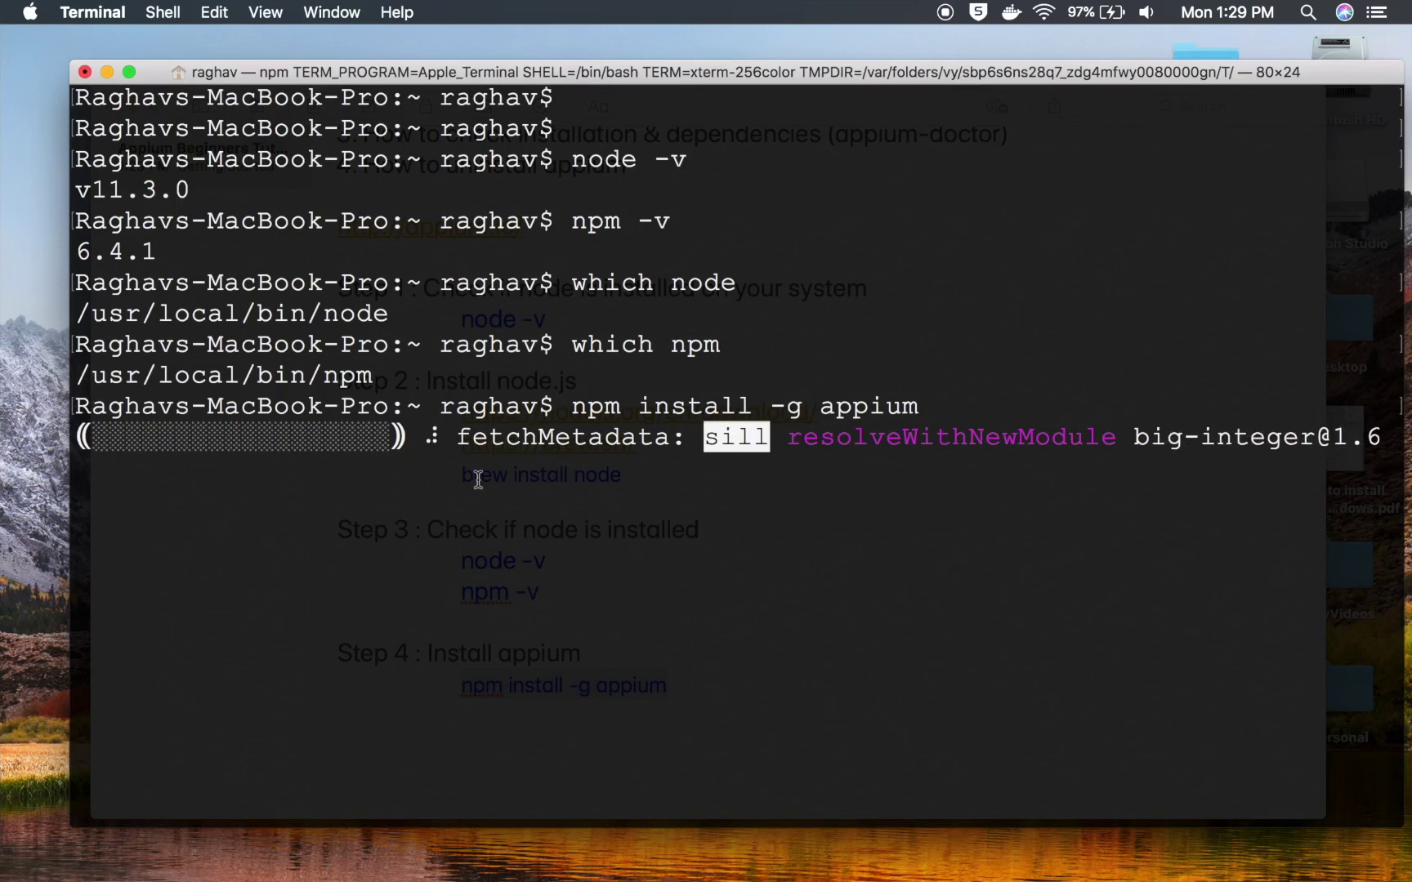
left_click_drag(651, 67, 631, 72)
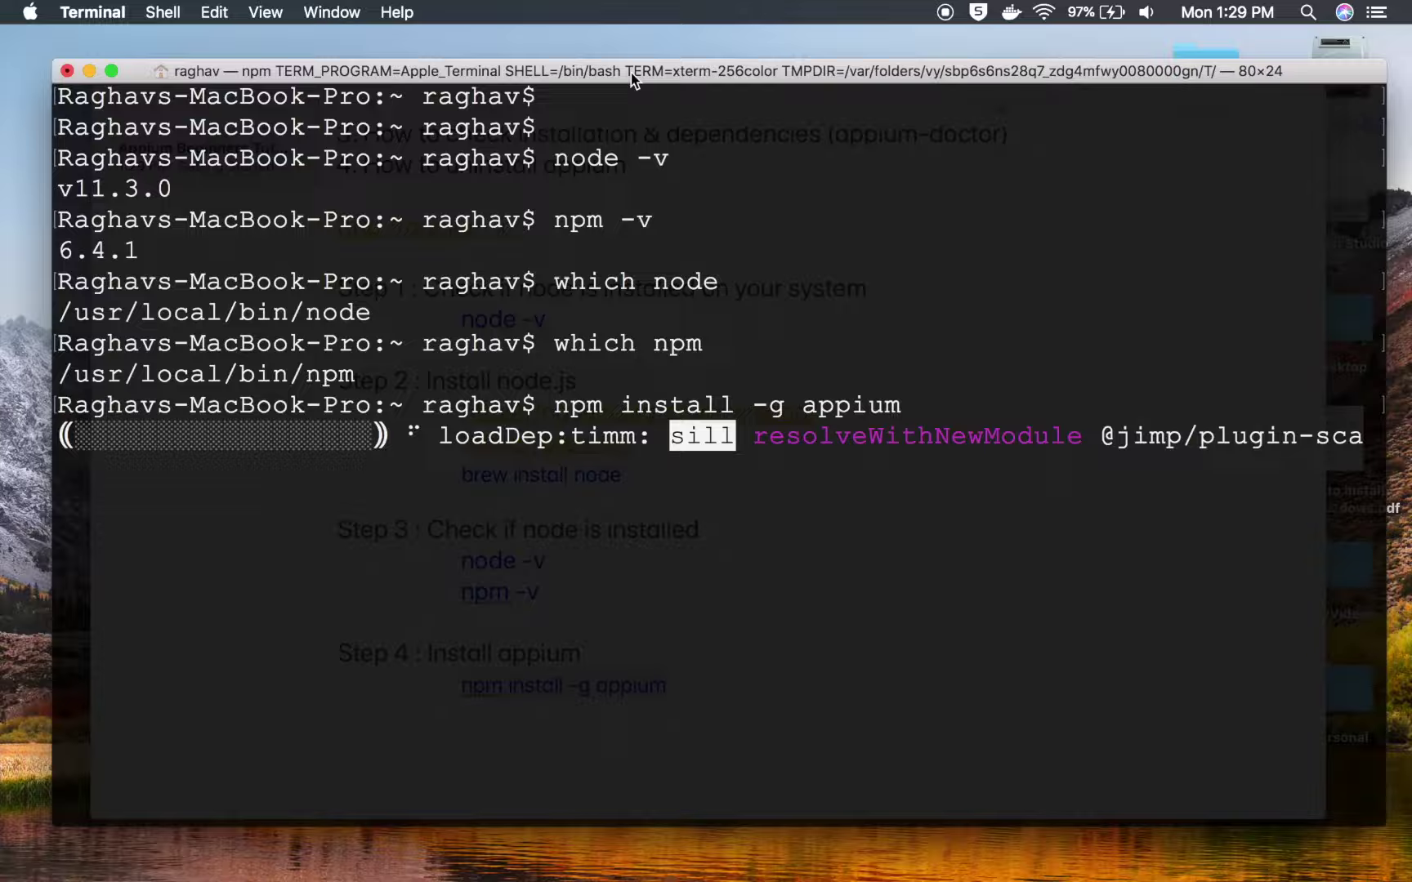
- Return to Notes and add the heading "Step 5 : Check appium is installed" beneath the Step 4 command, followed by a new line
key("ctrl+Up")
left_click(442, 274)
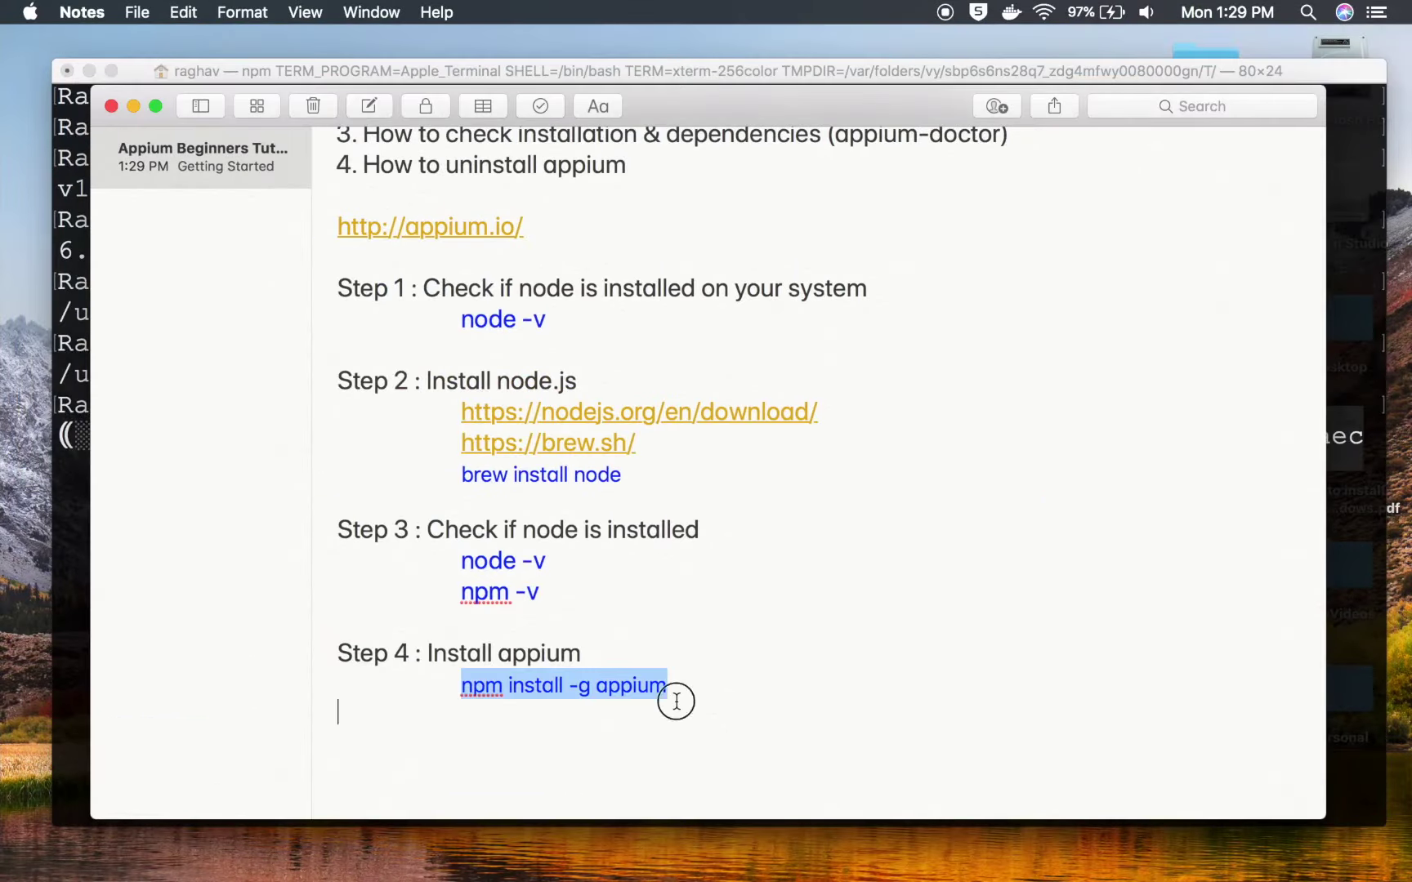
left_click(676, 701)
key("Return")
type("STe")
key("BackSpace")
key("BackSpace")
key("BackSpace")
left_click_drag(417, 652, 327, 651)
key("super+c")
left_click(416, 731)
key("super+v")
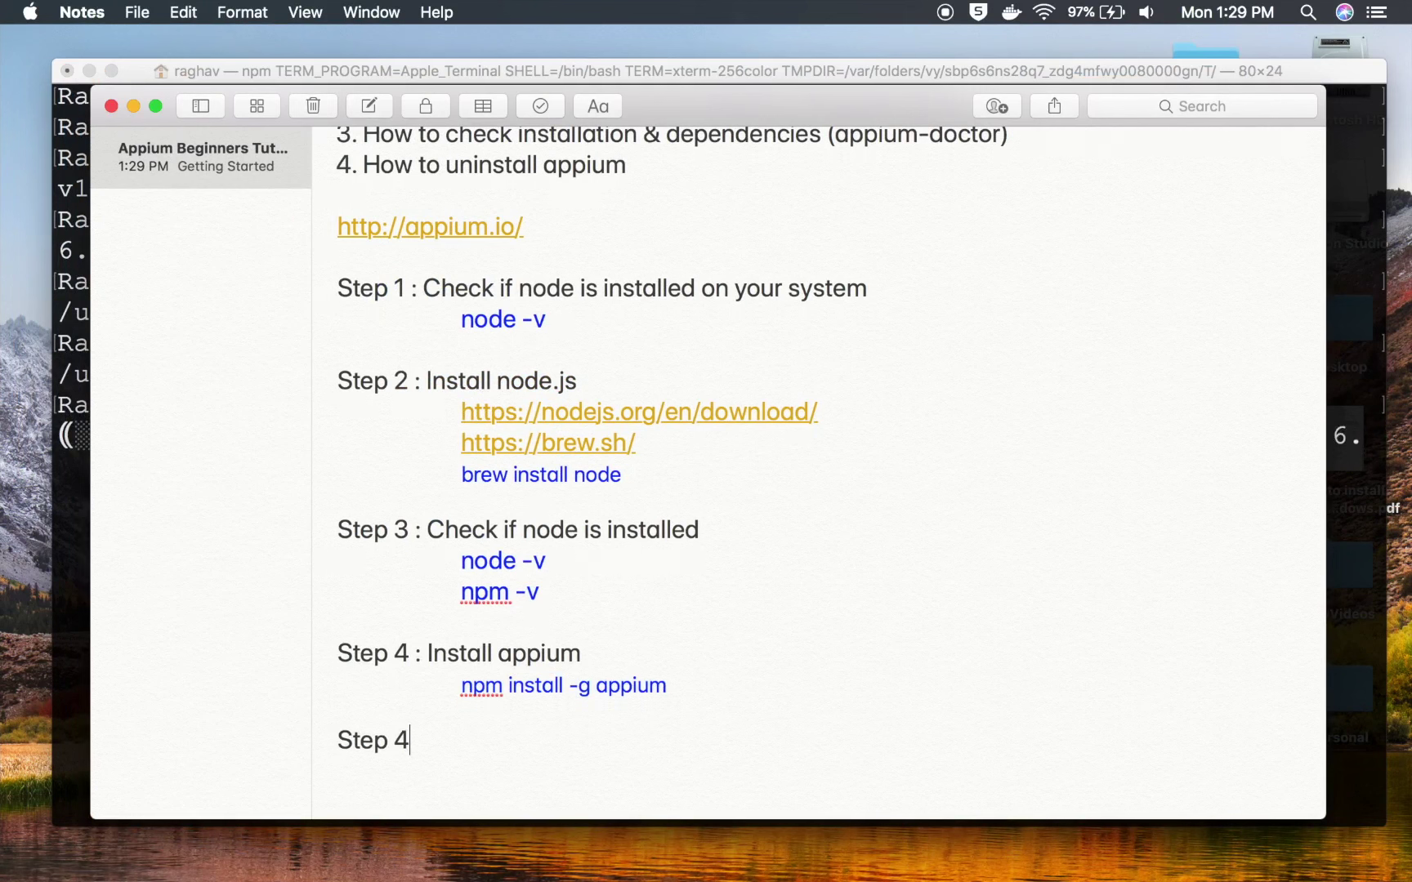
key("BackSpace")
type("5 : Check appiu")
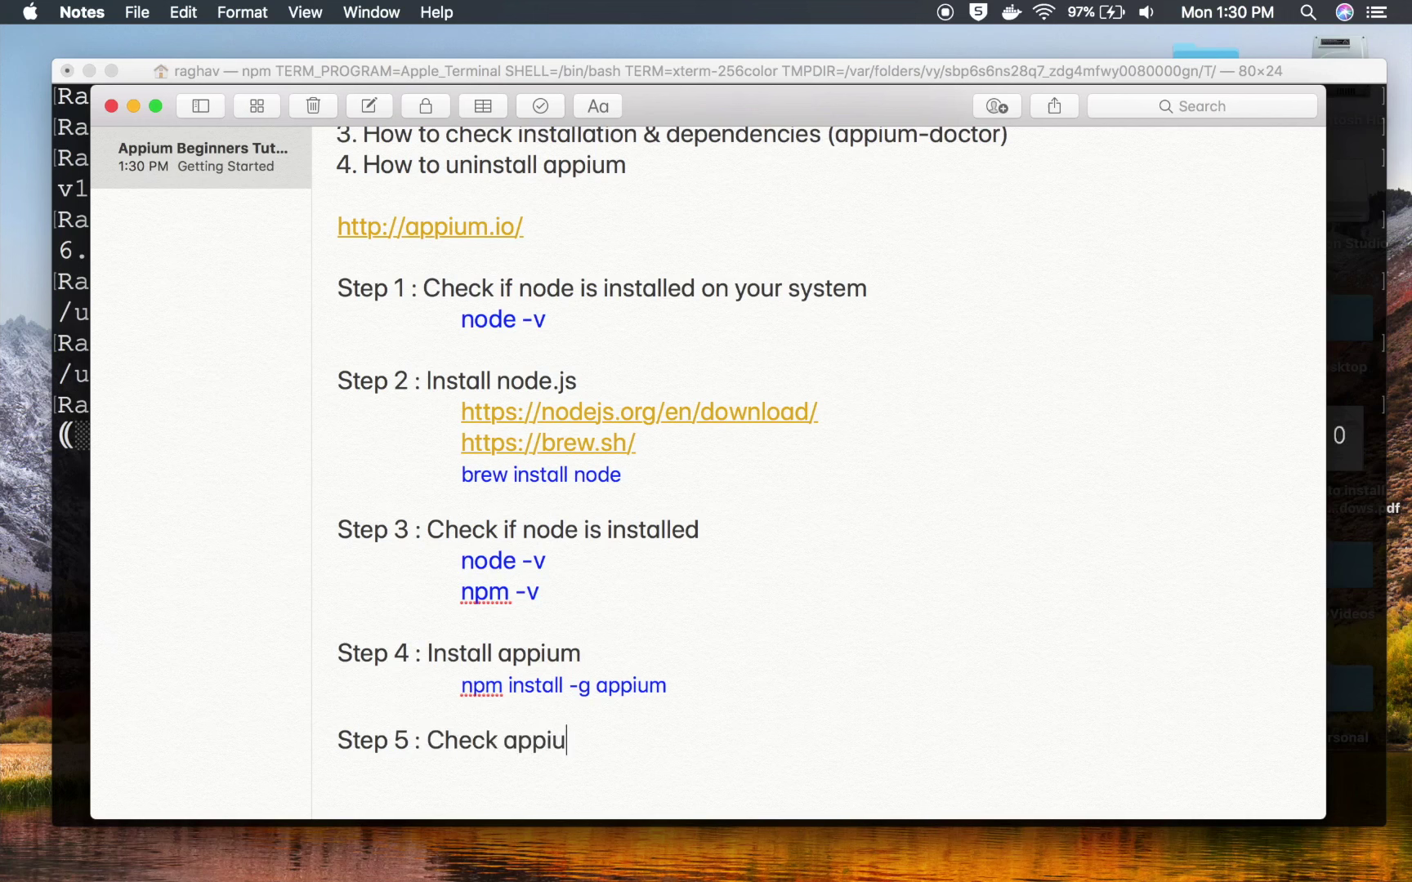
type("m is in")
key("BackSpace")
type("s installed")
key("Return")
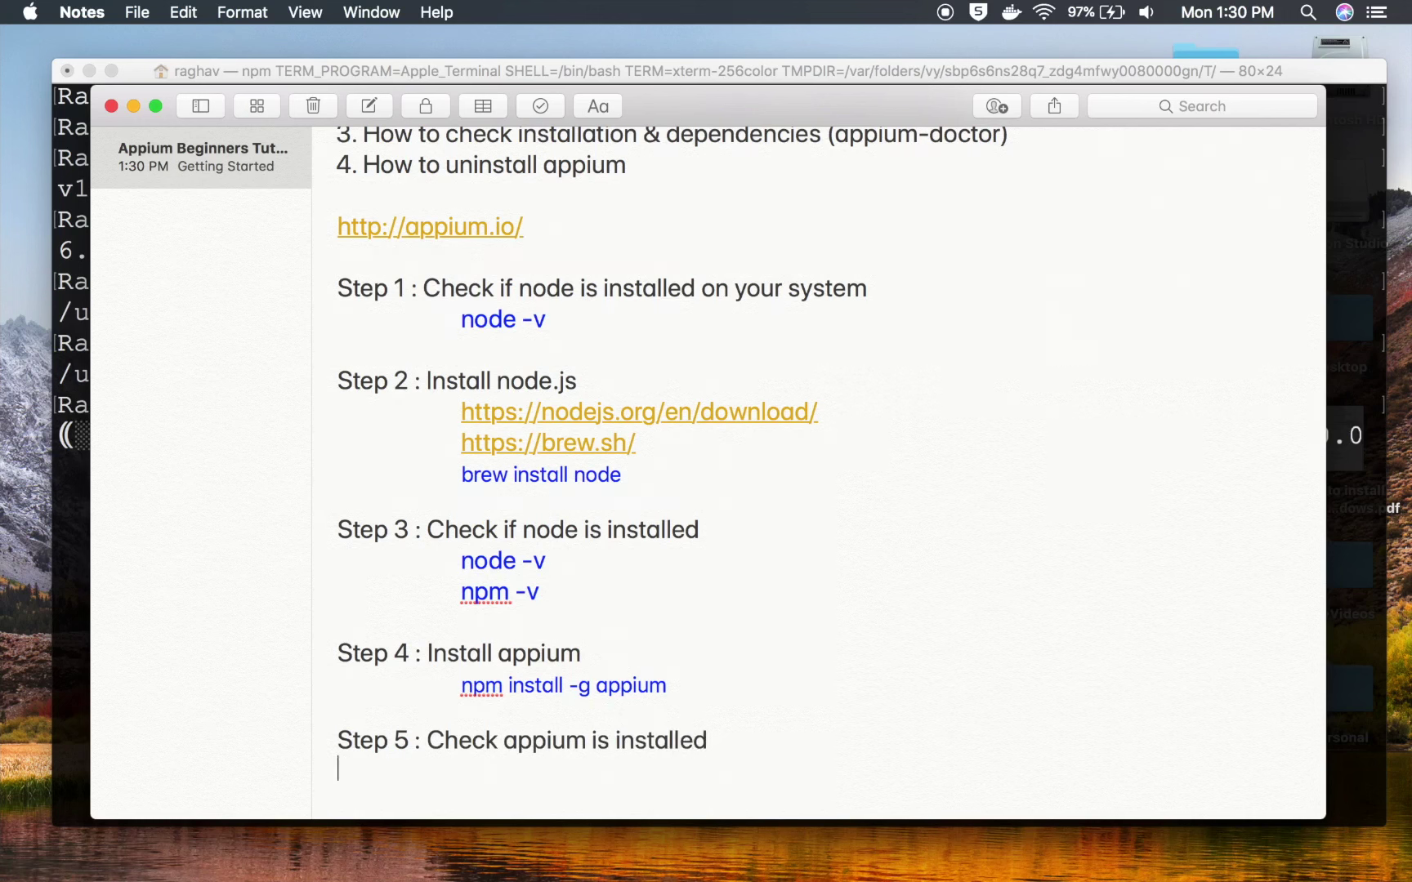
- Insert the indented blue command "appium -v" beneath the Step 5 heading, reusing the word appium from the Step 4 command
left_click_drag(473, 686, 482, 693)
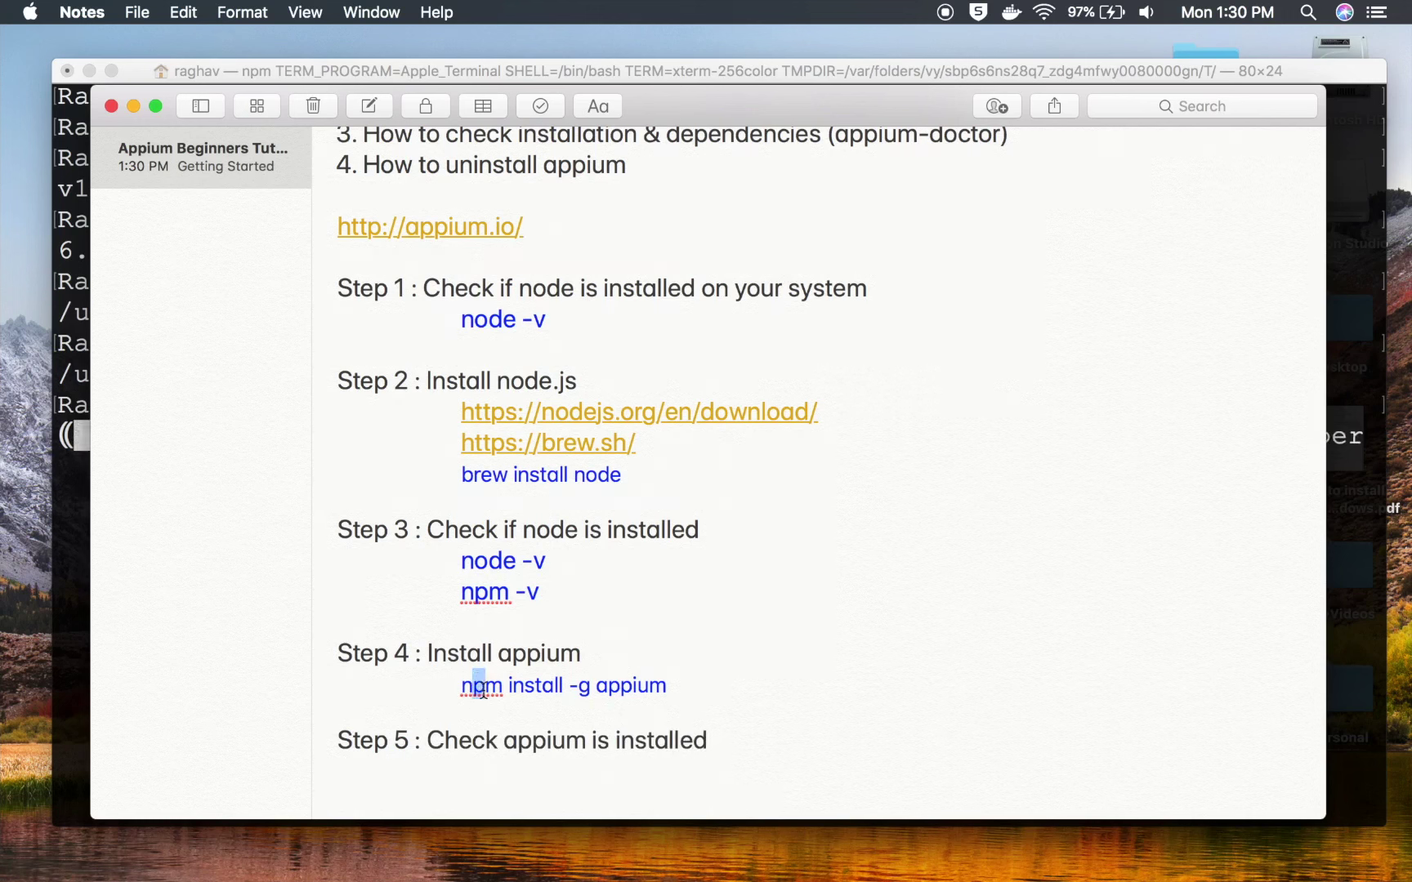
double_click(677, 687)
left_click_drag(677, 687, 718, 688)
left_click(646, 683)
double_click(616, 687)
left_click(732, 735)
key("Tab")
key("Tab")
key("super+v")
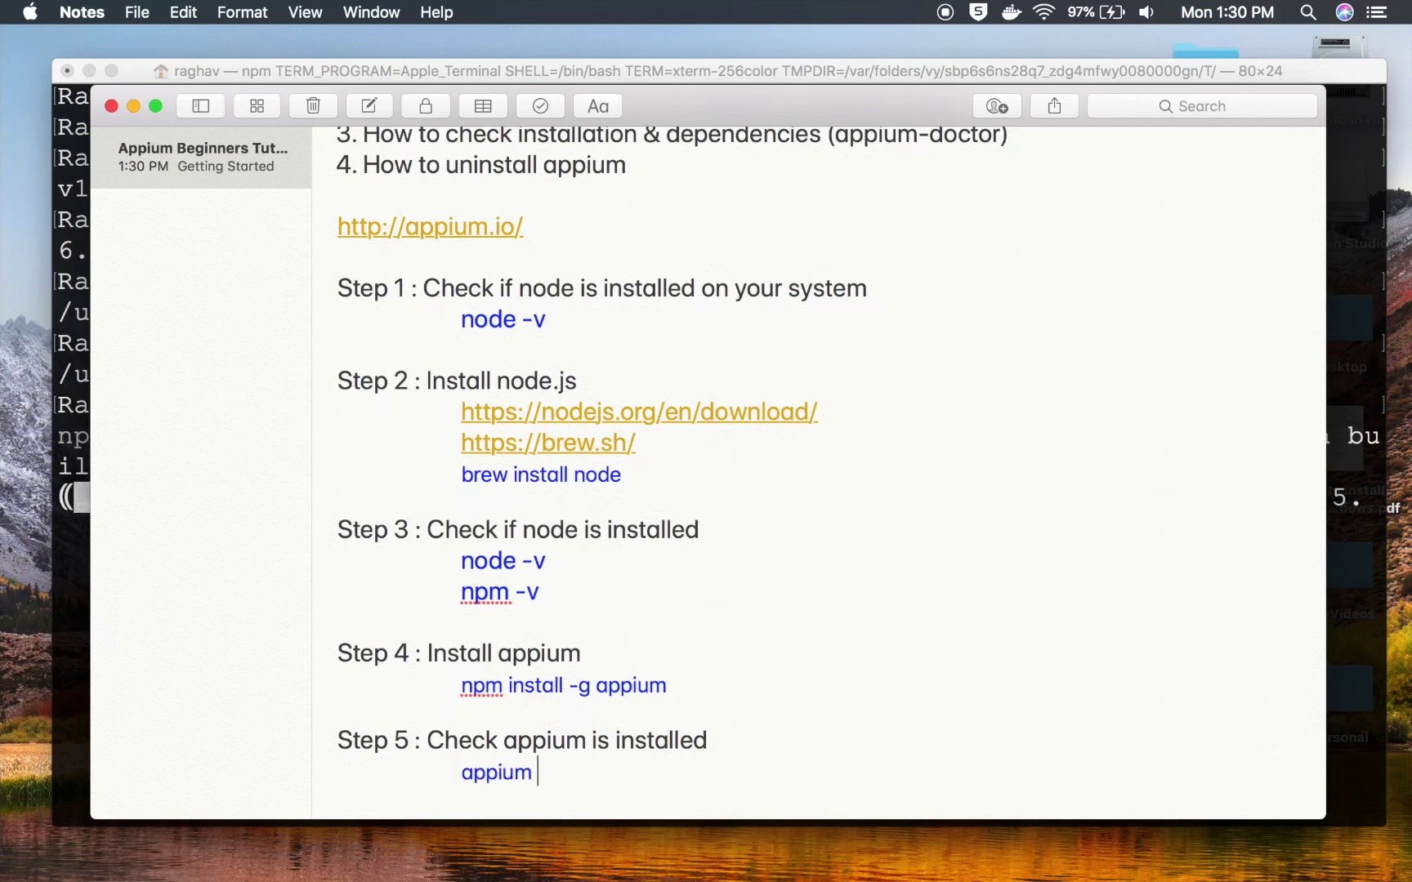
type("--")
key("BackSpace")
type("-v")
- Switch to Terminal and follow the Appium installation until it ends
scroll(463, 694, "down", 3)
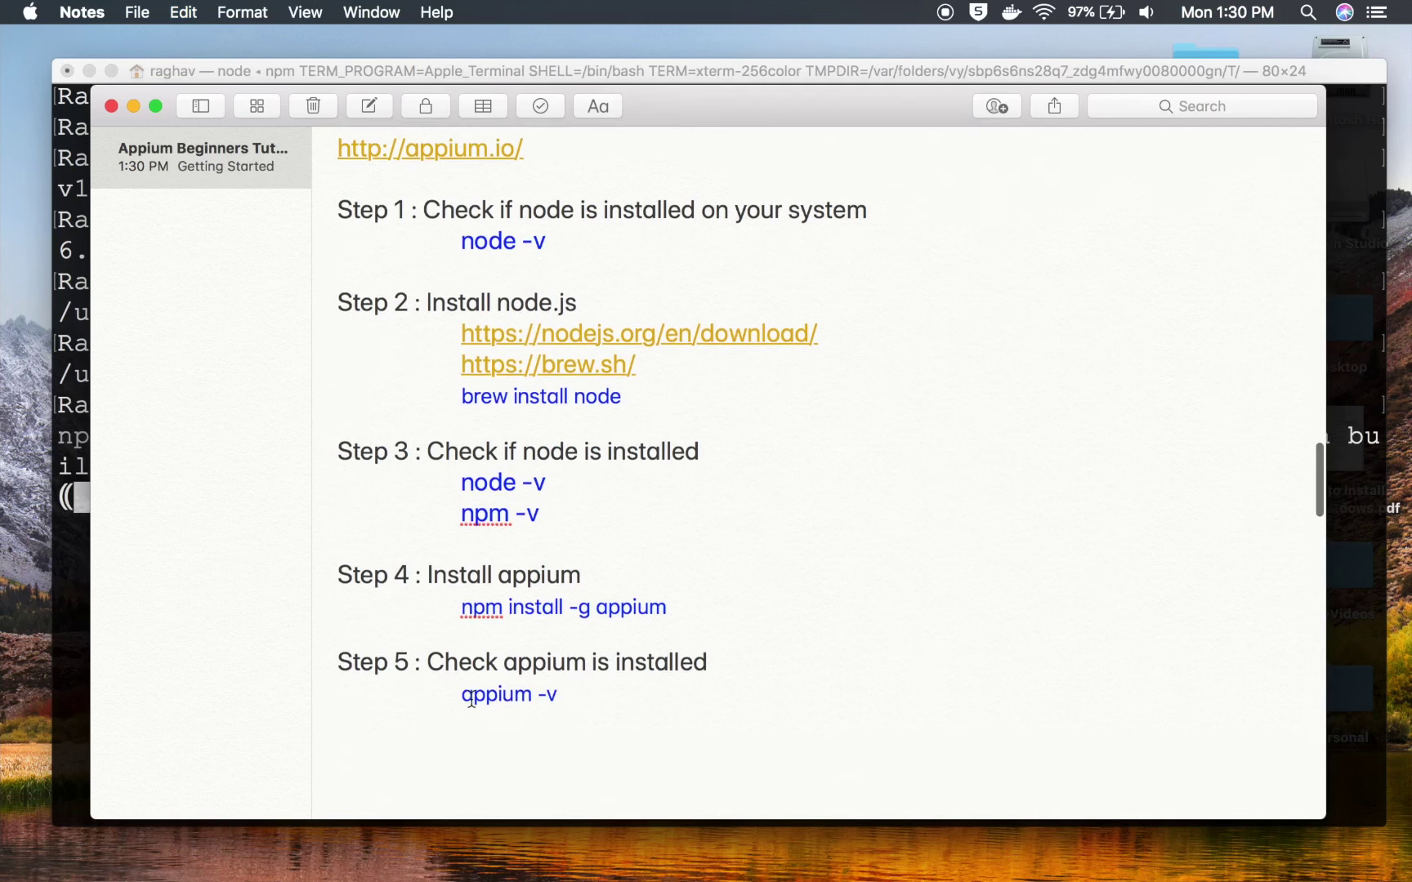
left_click(67, 455)
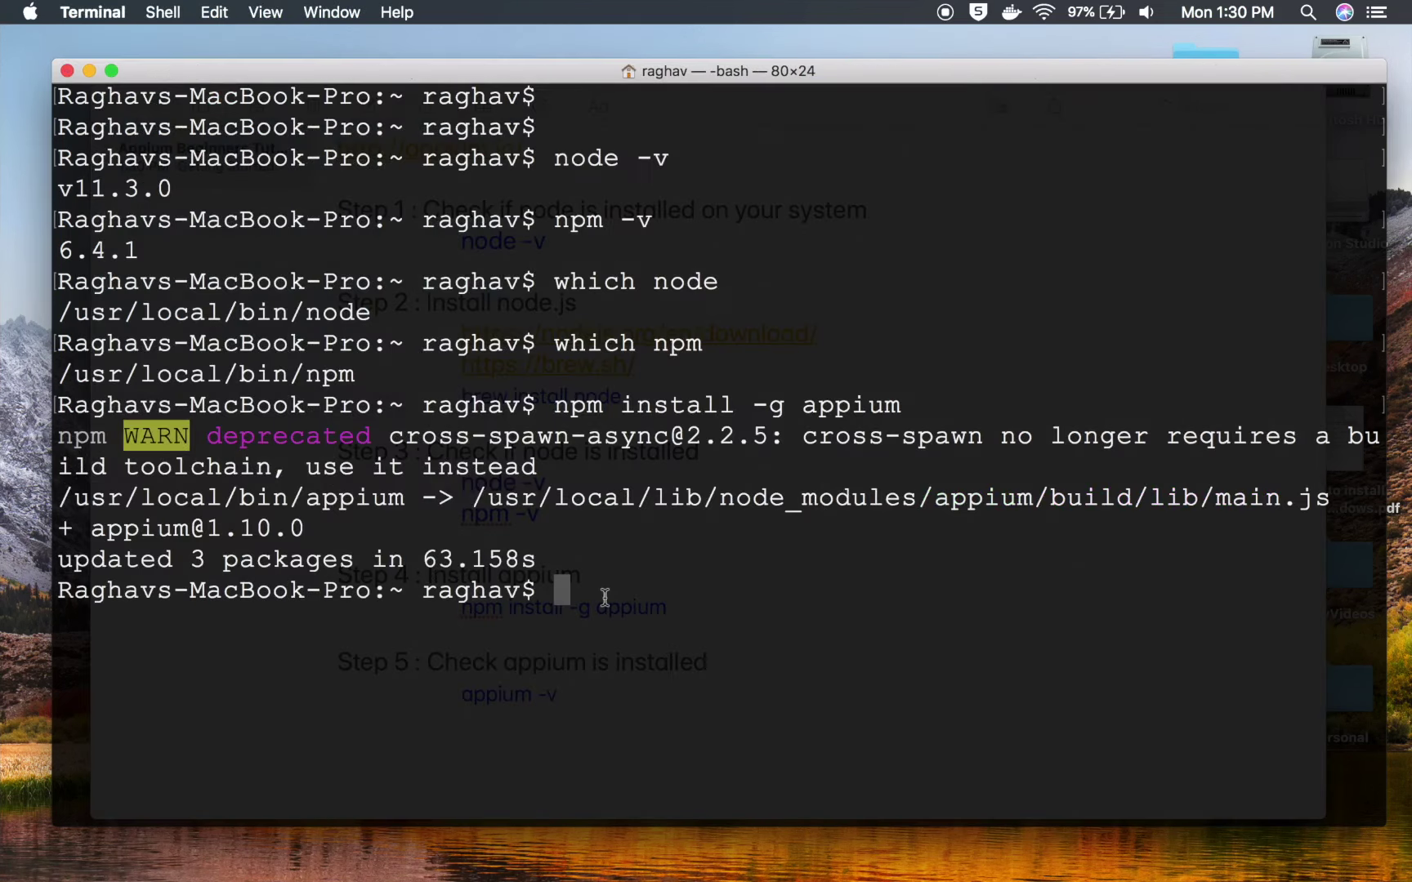
- Check the installed Appium version with the command "appium --version" and highlight the returned version number
type("appium --")
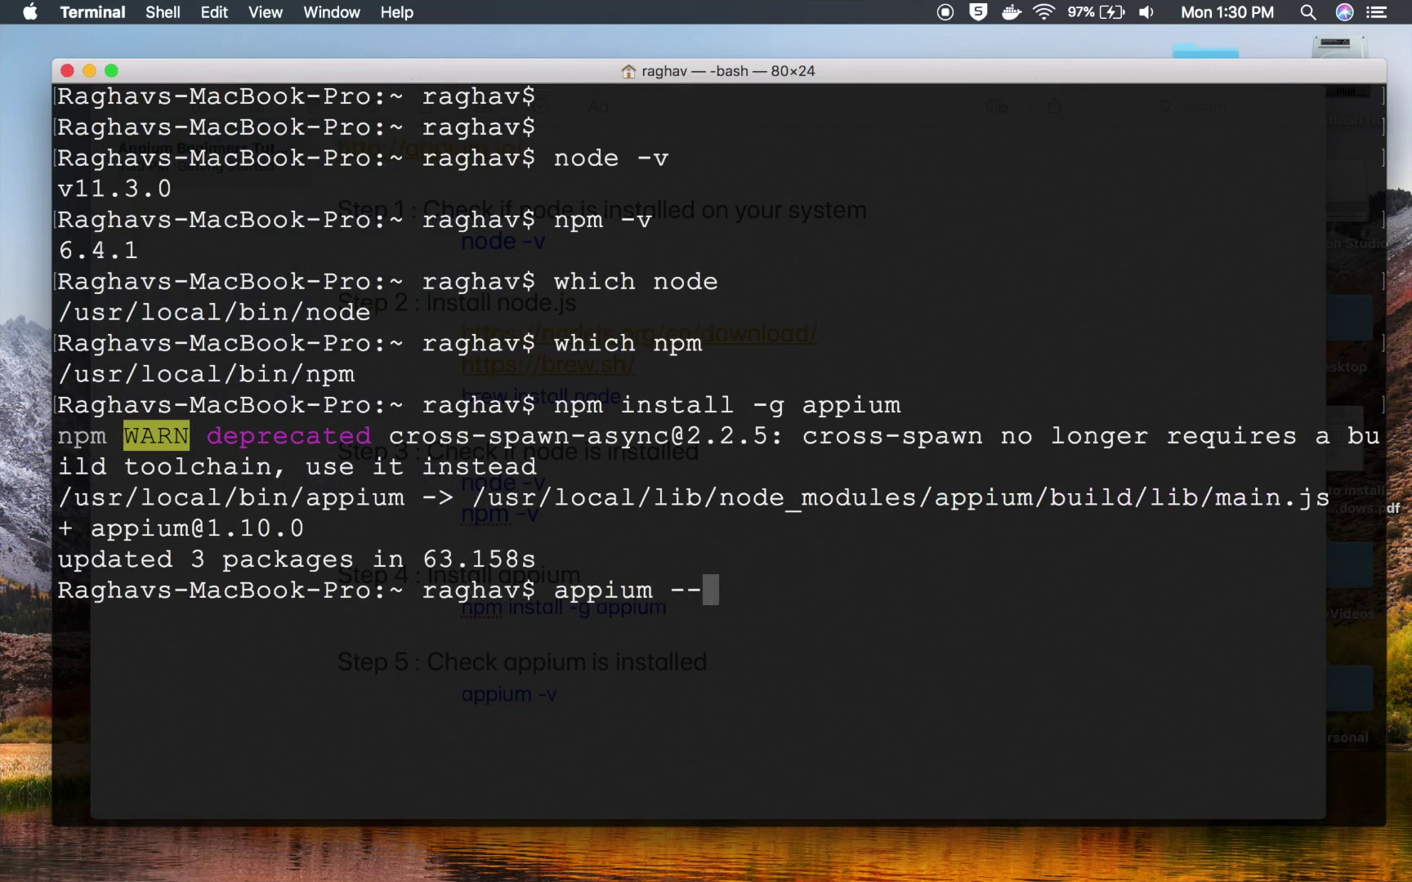
type("version")
key("Return")
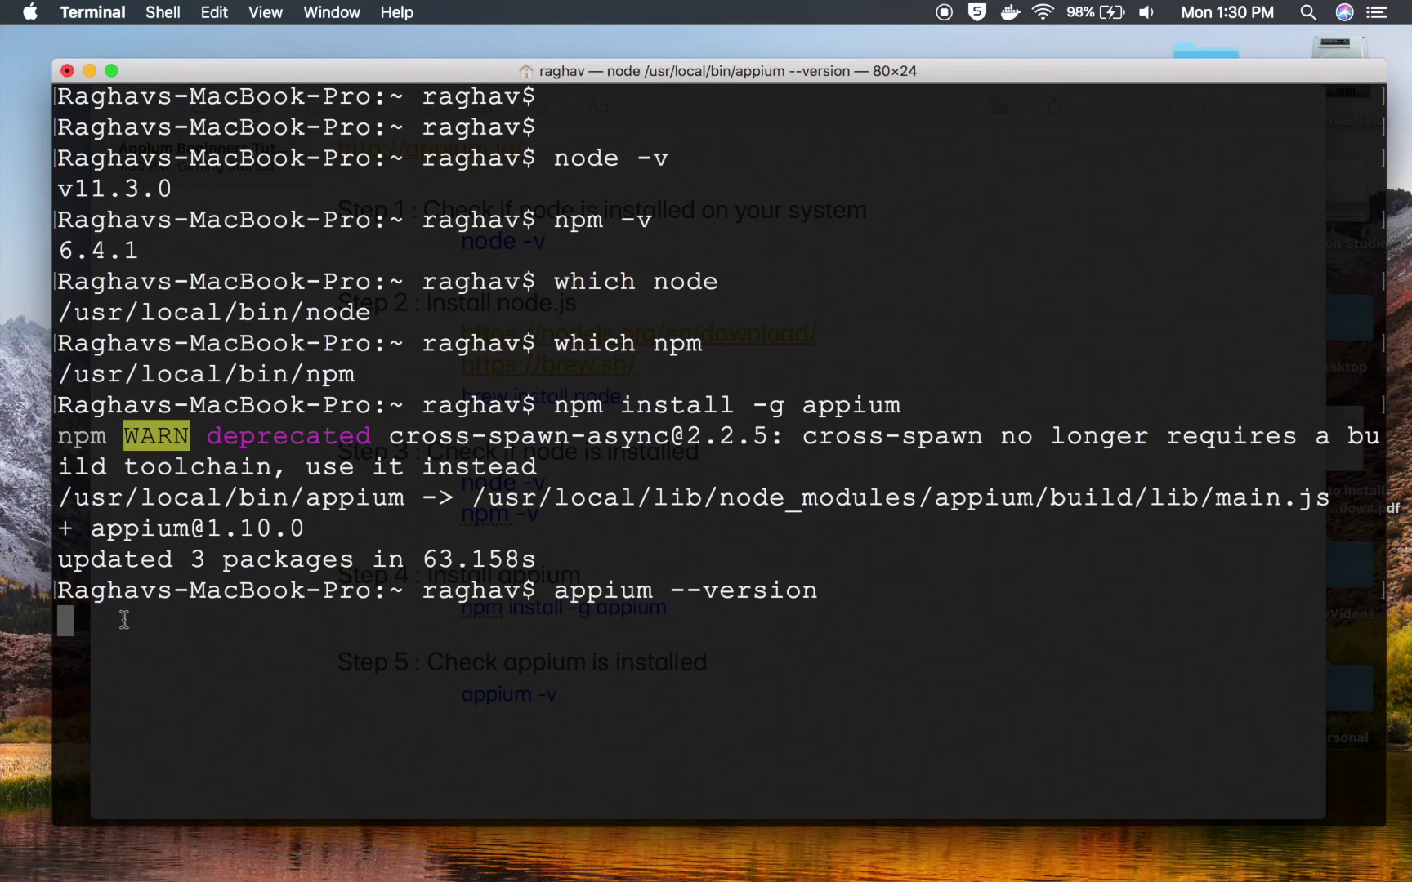
left_click_drag(152, 621, 27, 624)
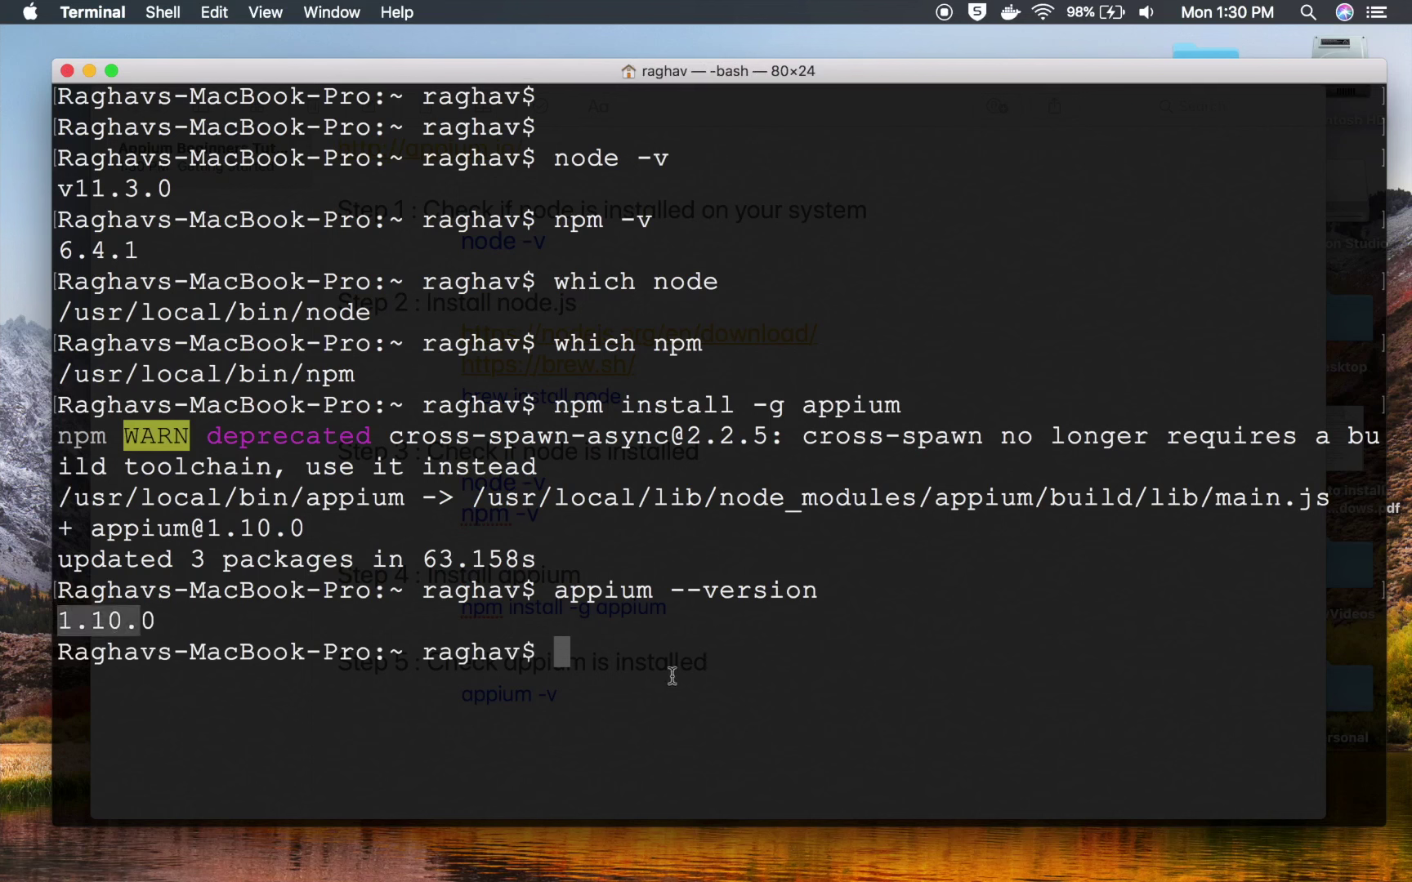
- Return to Notes and add the heading "Step 6 : Start appium" beneath the Step 5 command, reusing the copied beginning of the Step 5 heading
key("ctrl+Up")
left_click(470, 396)
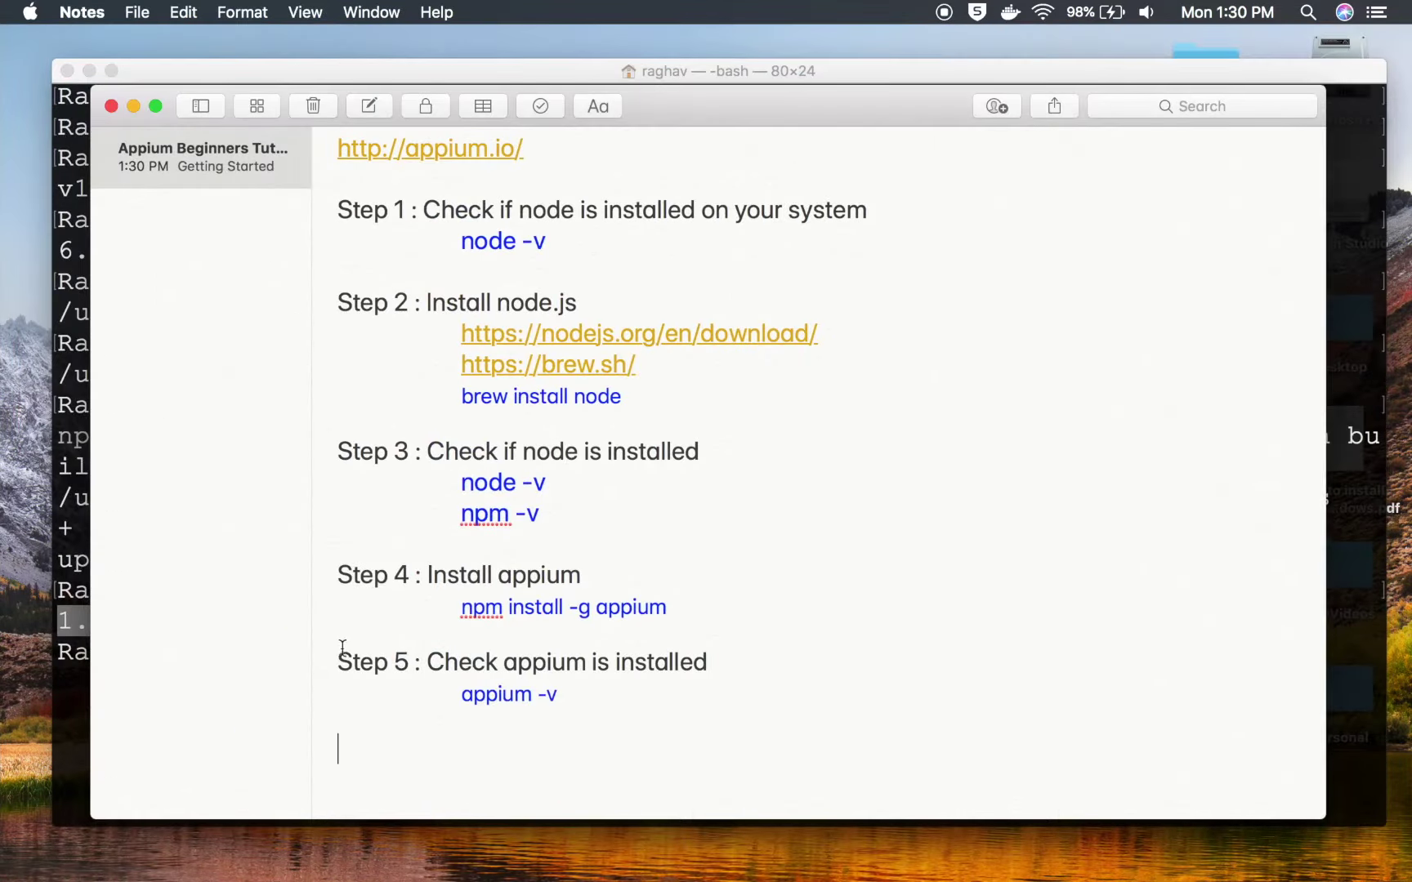
left_click_drag(410, 664, 316, 661)
key("super+c")
left_click(424, 727)
key("Return")
key("super+v")
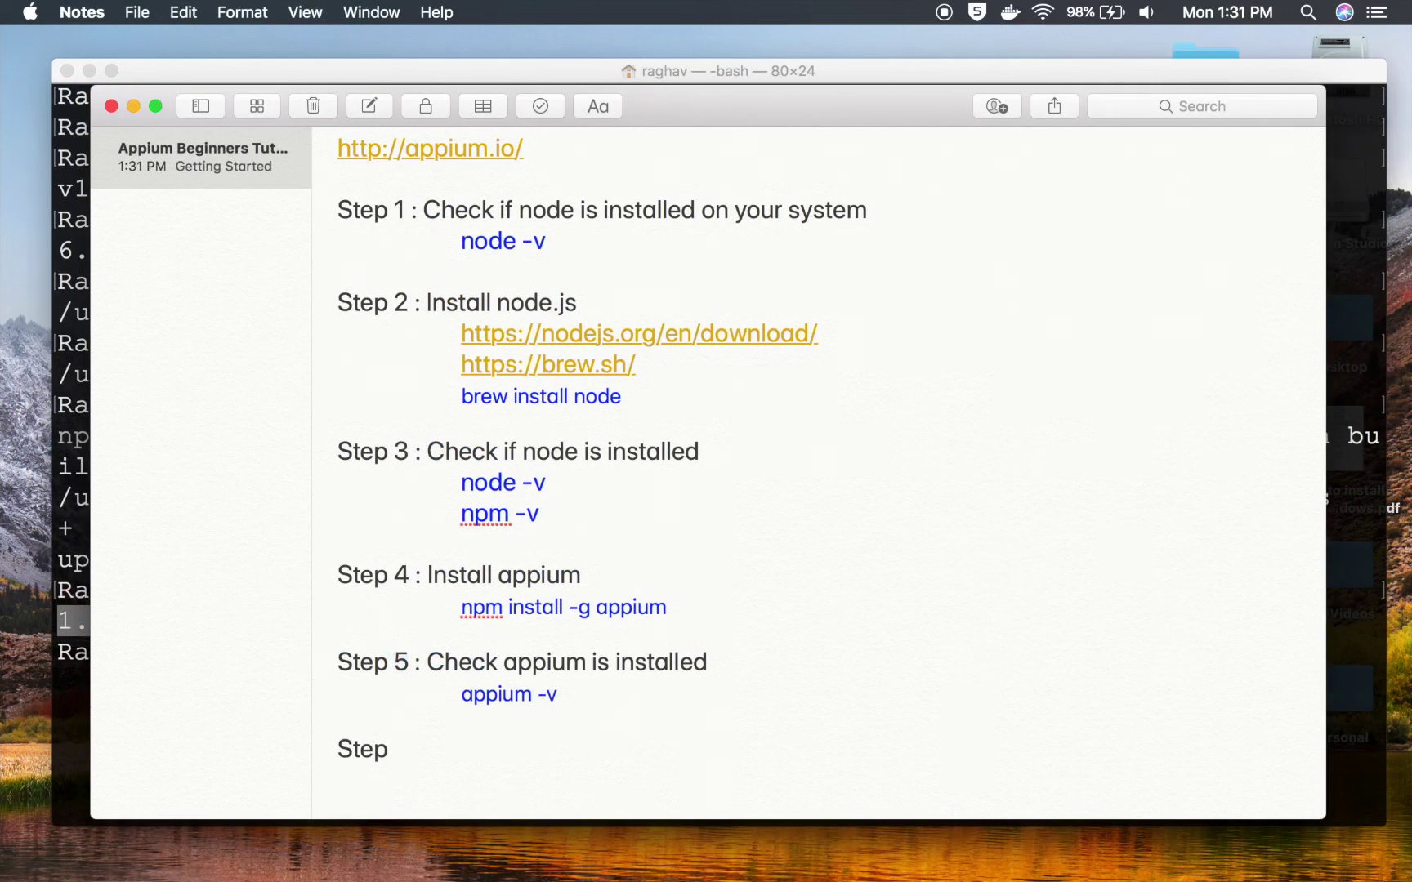
type("Start appiu")
key("BackSpace")
type("m")
- Insert the indented blue command "appium" beneath the Step 6 heading, reusing the word from the Step 5 command
double_click(474, 694)
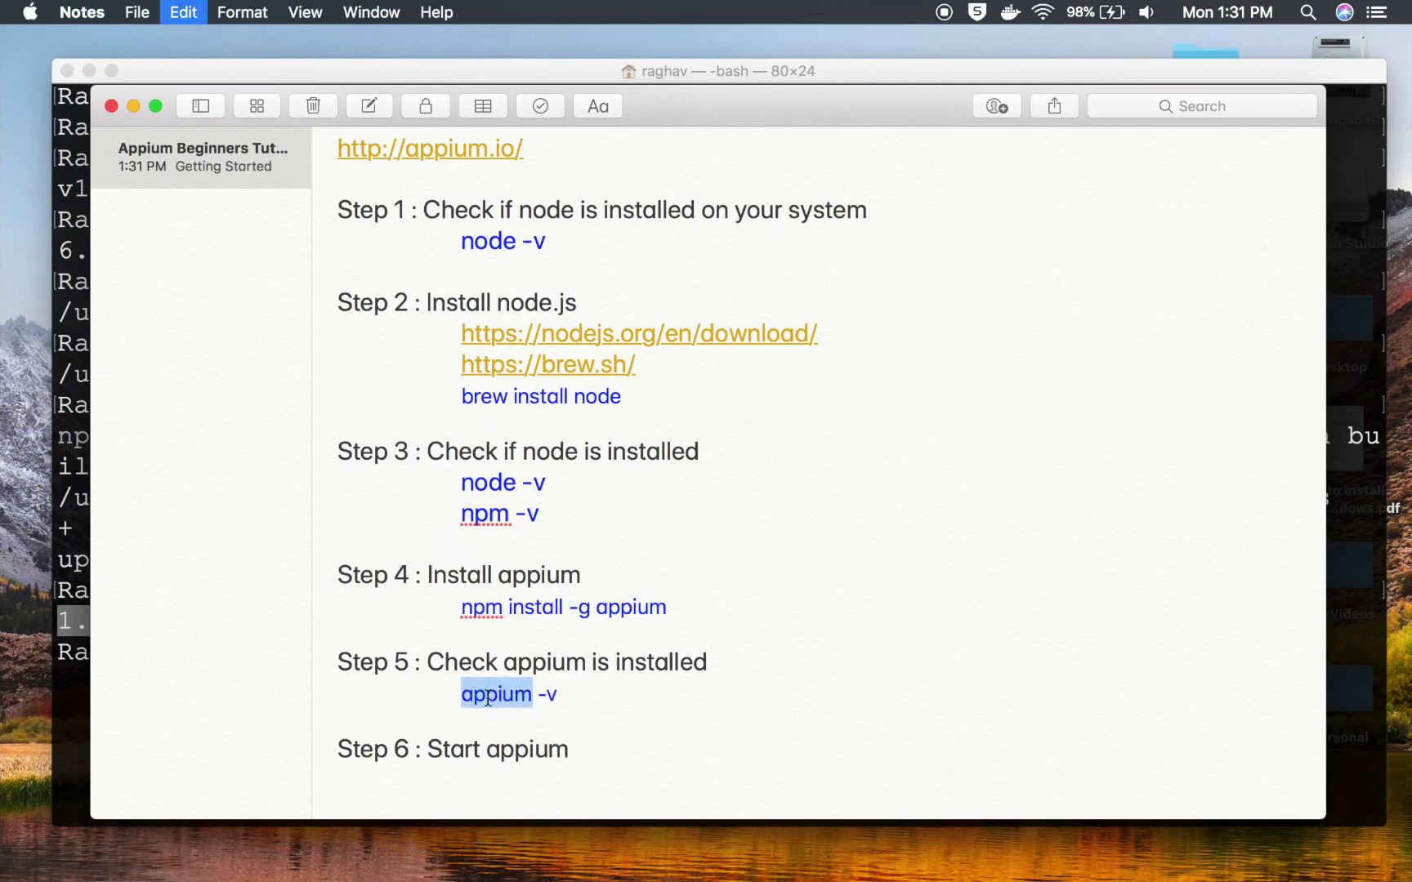
key("Right")
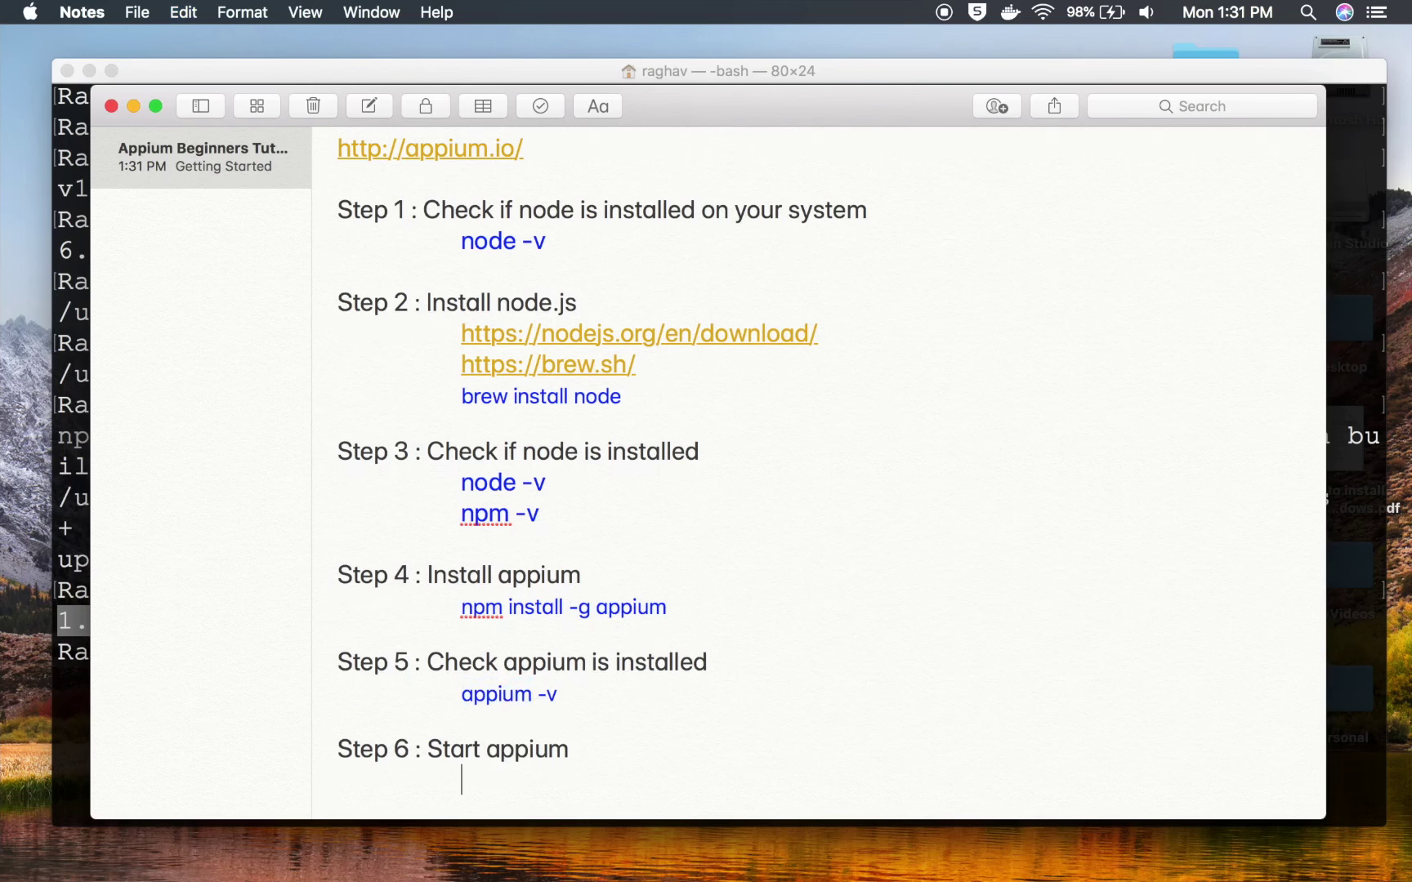
key("super+v")
- Switch to Terminal and start the Appium server on a cleared screen with the command "appium"
left_click(78, 529)
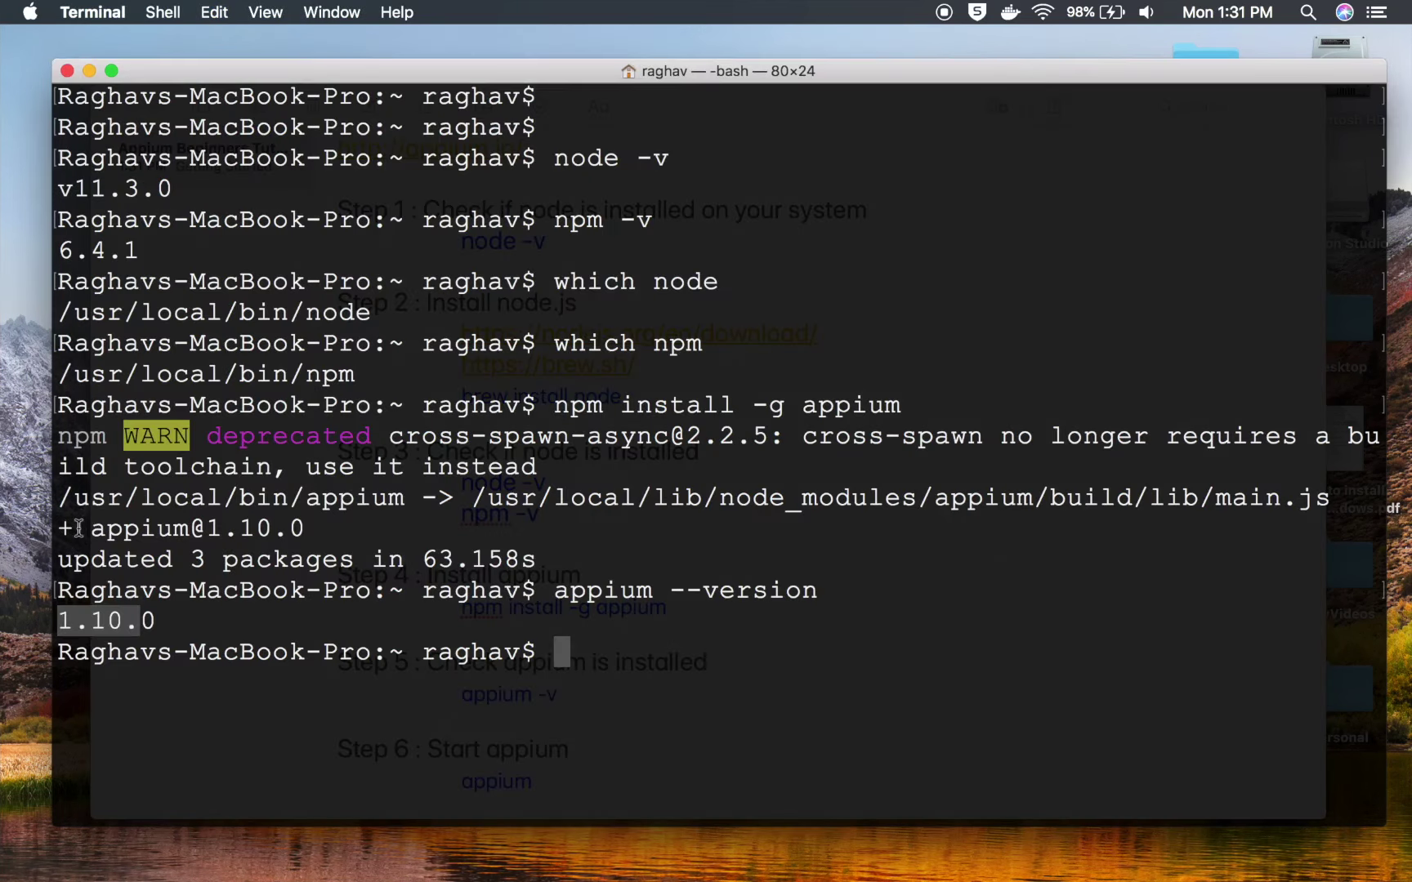
type("clear")
key("Return")
key("Return")
key("Return")
type("appium")
key("Return")
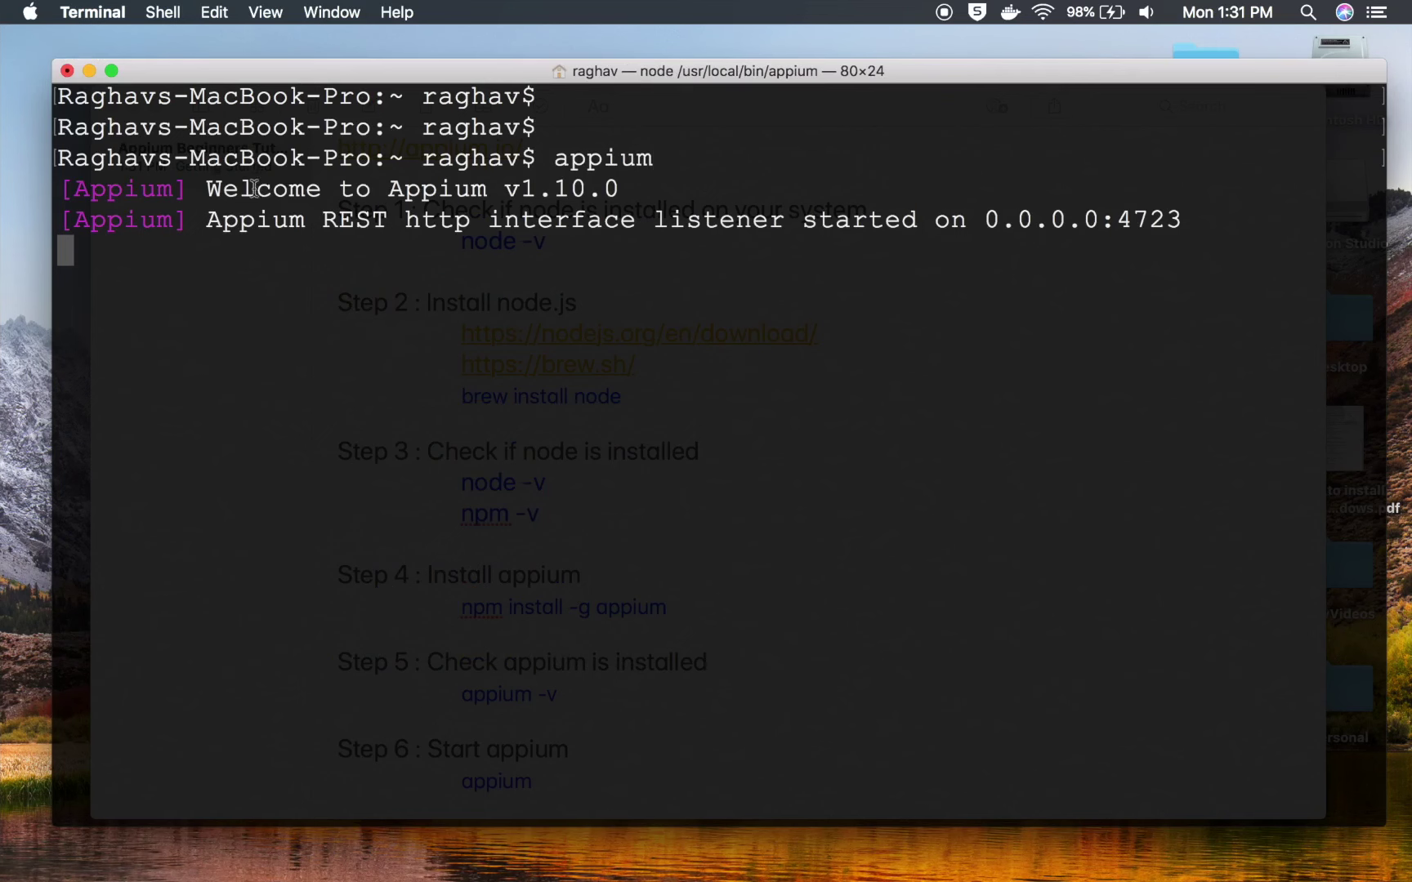
- Highlight the Appium welcome message, the listener message and its port number, and stop the running server
left_click_drag(208, 189, 539, 188)
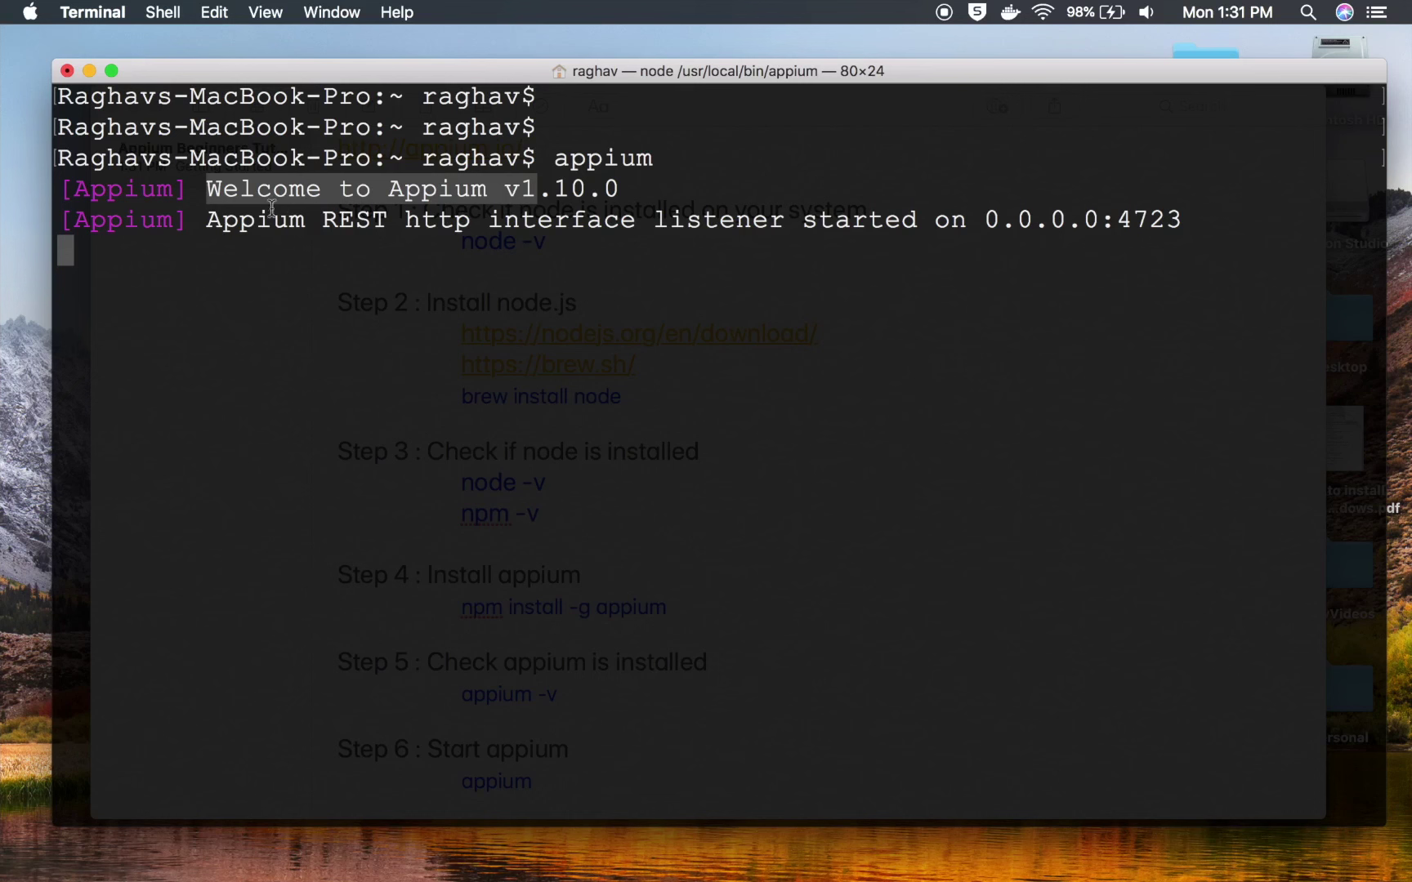
left_click_drag(223, 227, 779, 219)
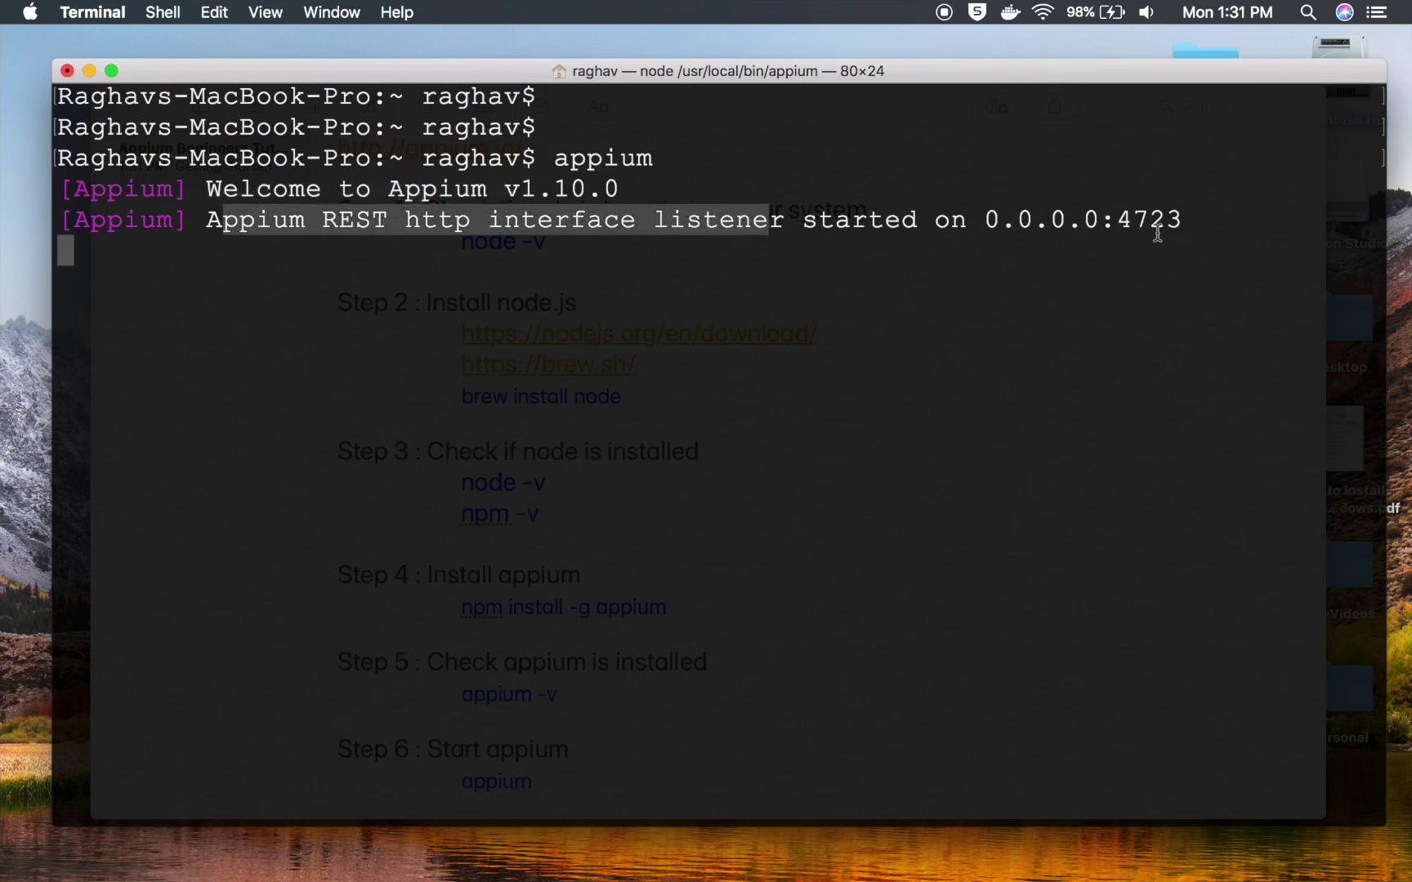
left_click_drag(1128, 214, 1195, 214)
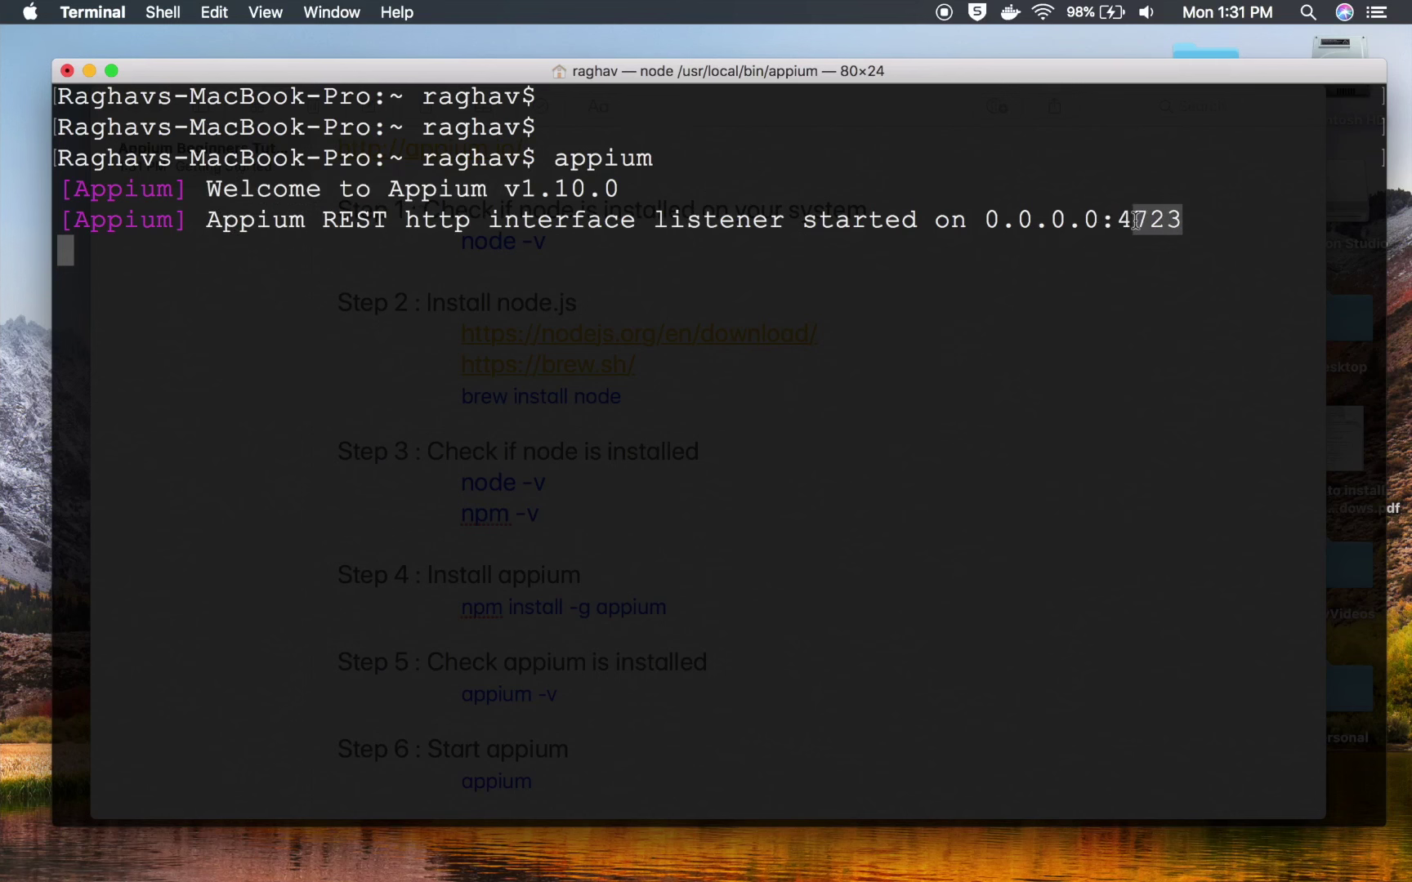
key("ctrl+c")
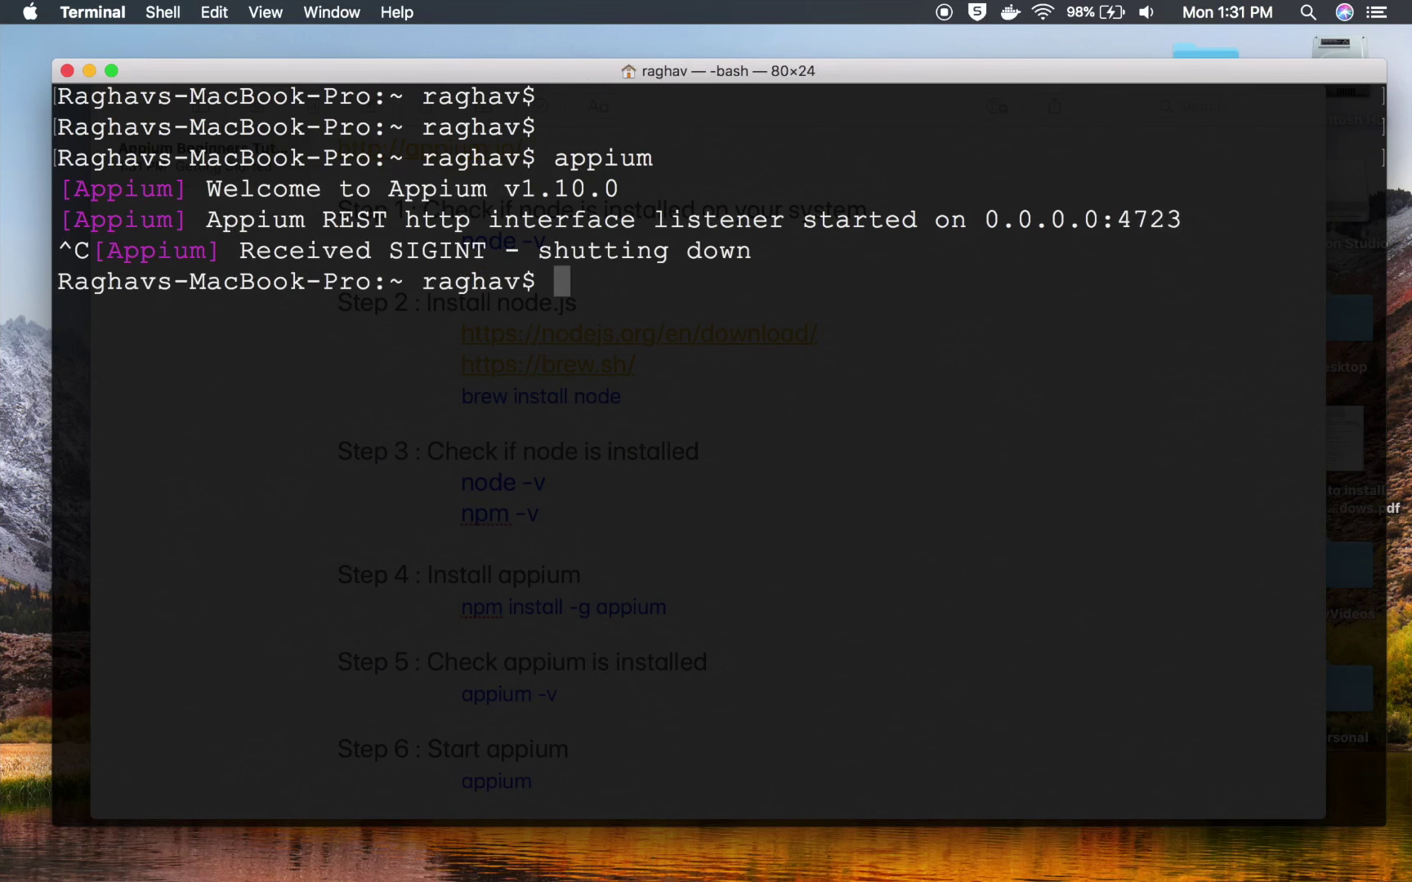
- Return to Notes and review the topic list and installation steps, highlighting "Appium Desktop Client" in the second topic
key("ctrl+Up")
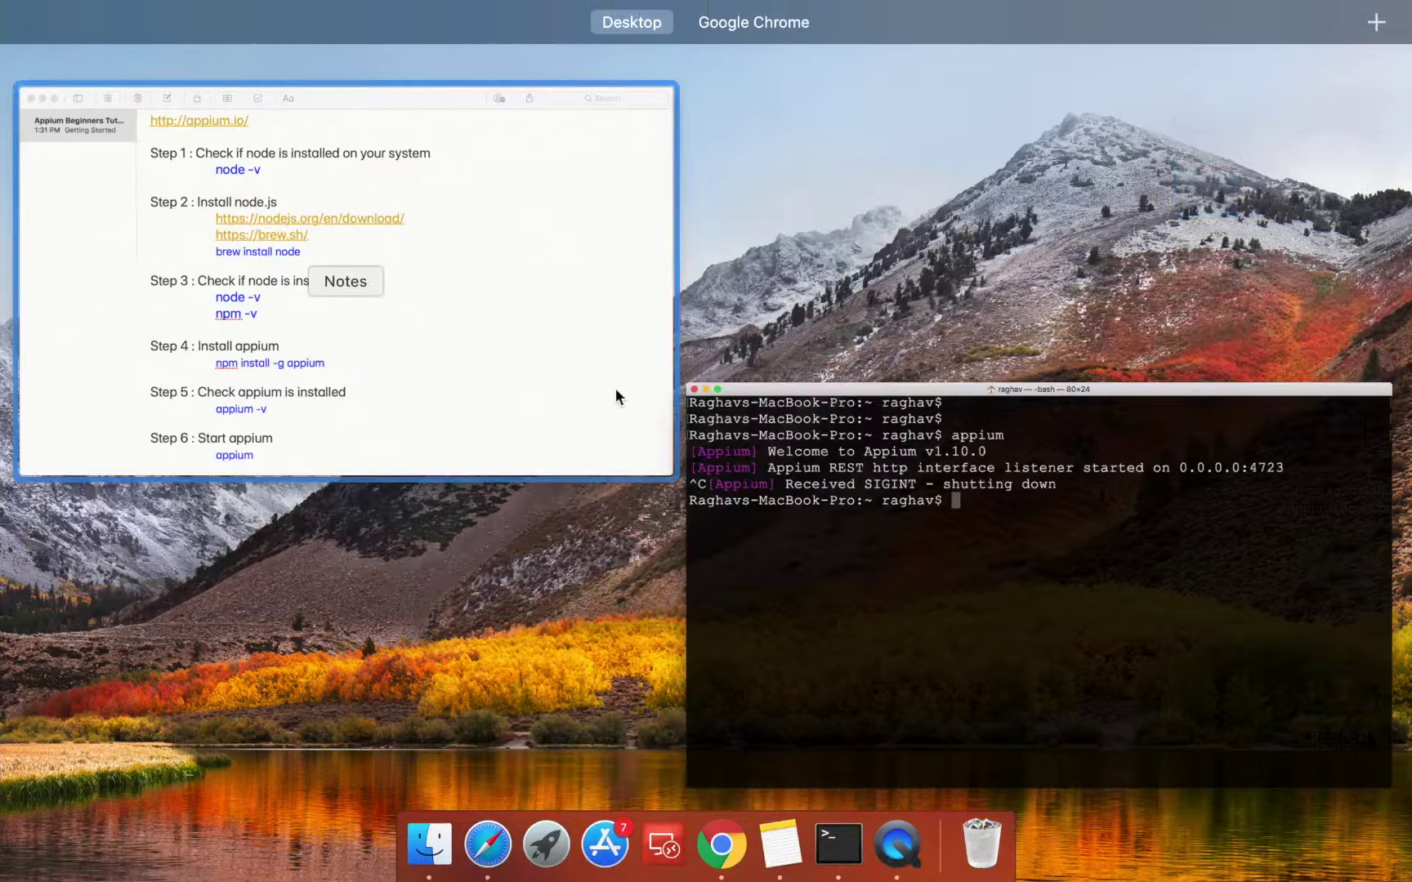
left_click(618, 397)
scroll(526, 594, "down", 2)
scroll(526, 594, "up", 5)
scroll(526, 594, "down", 8)
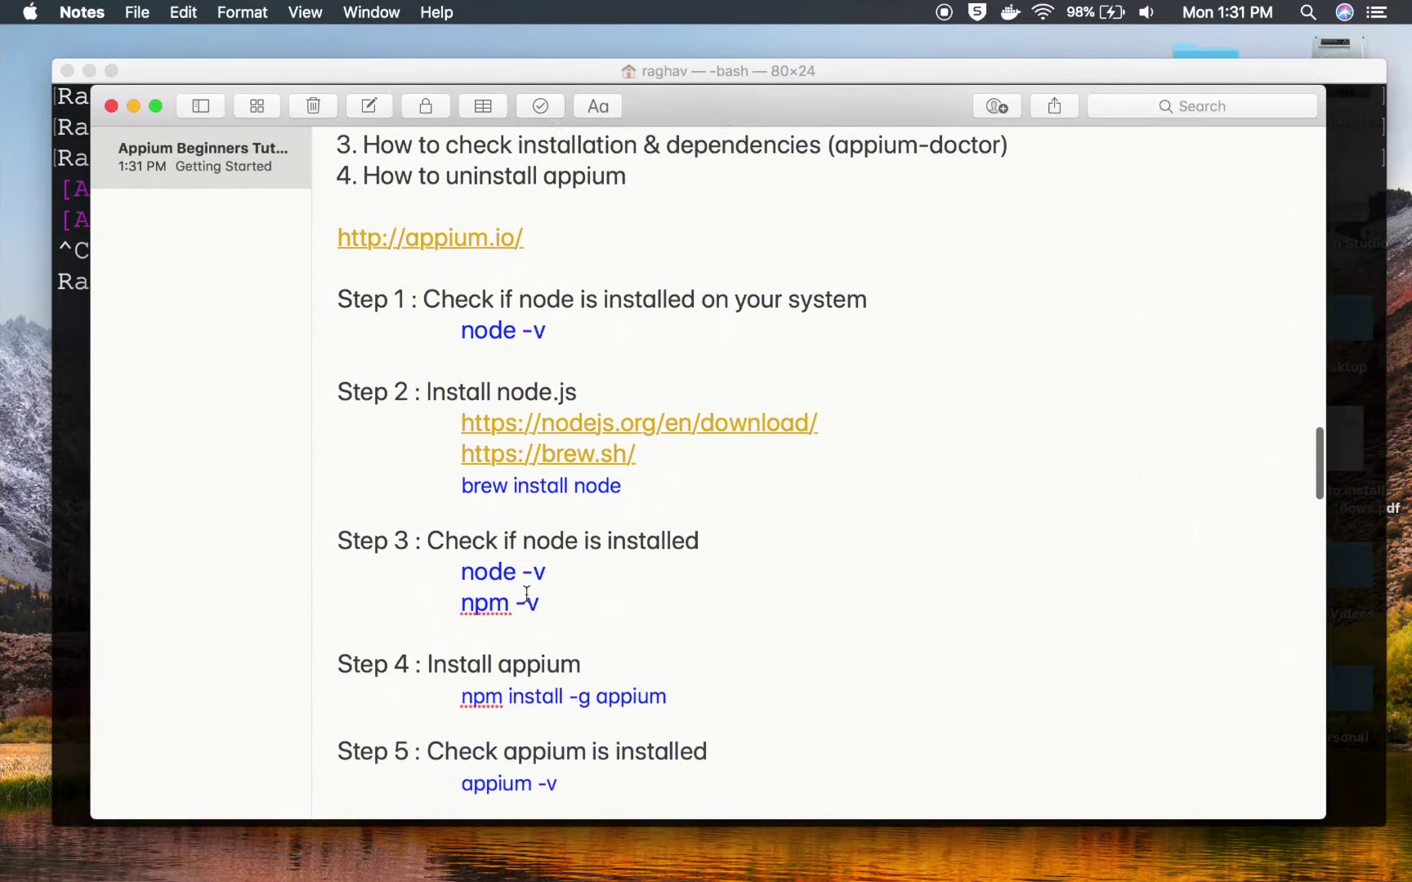
scroll(527, 594, "up", 4)
scroll(527, 594, "up", 3)
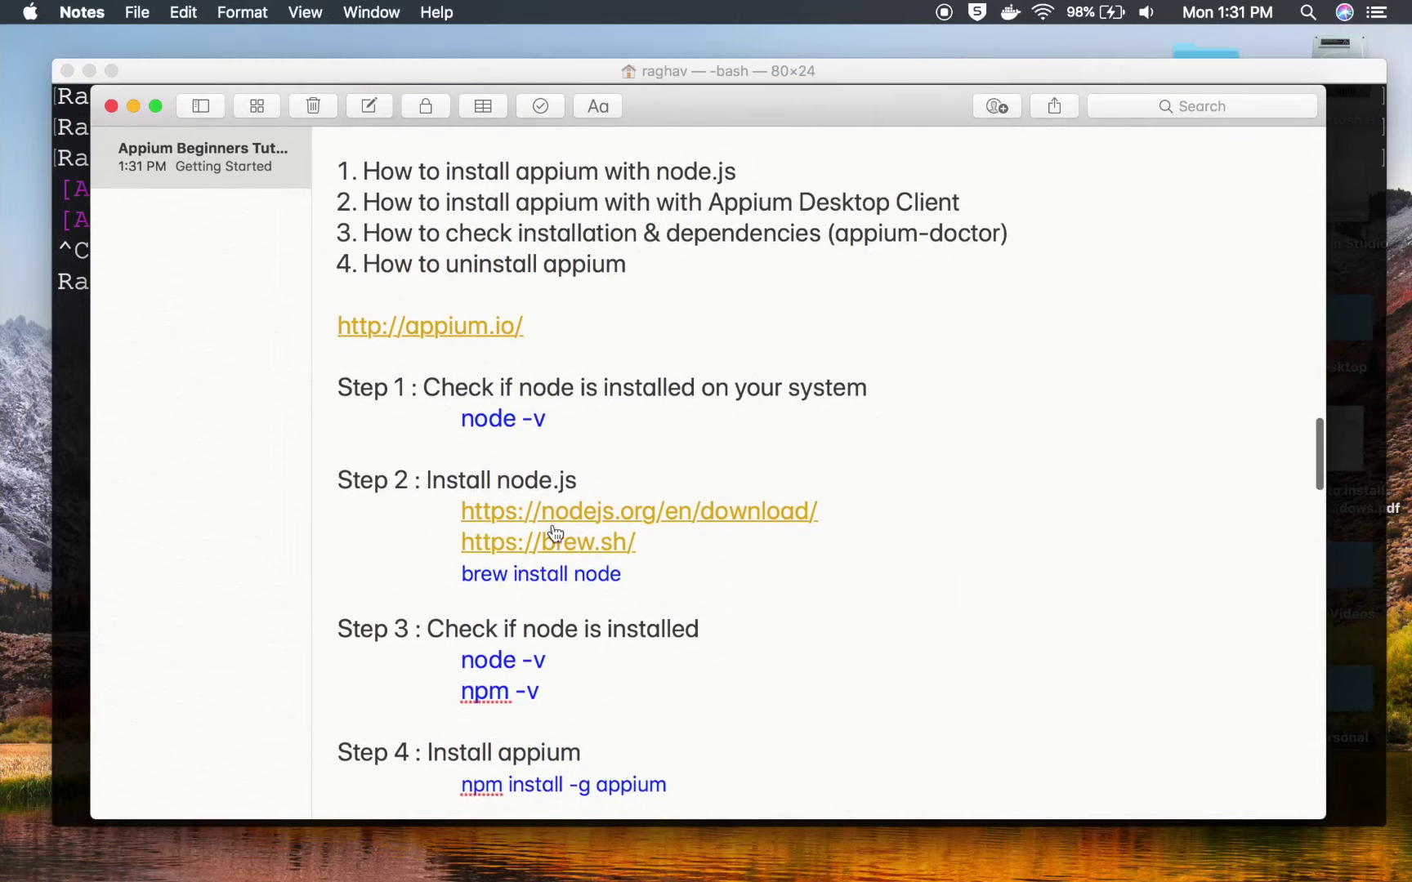
left_click_drag(698, 207, 947, 203)
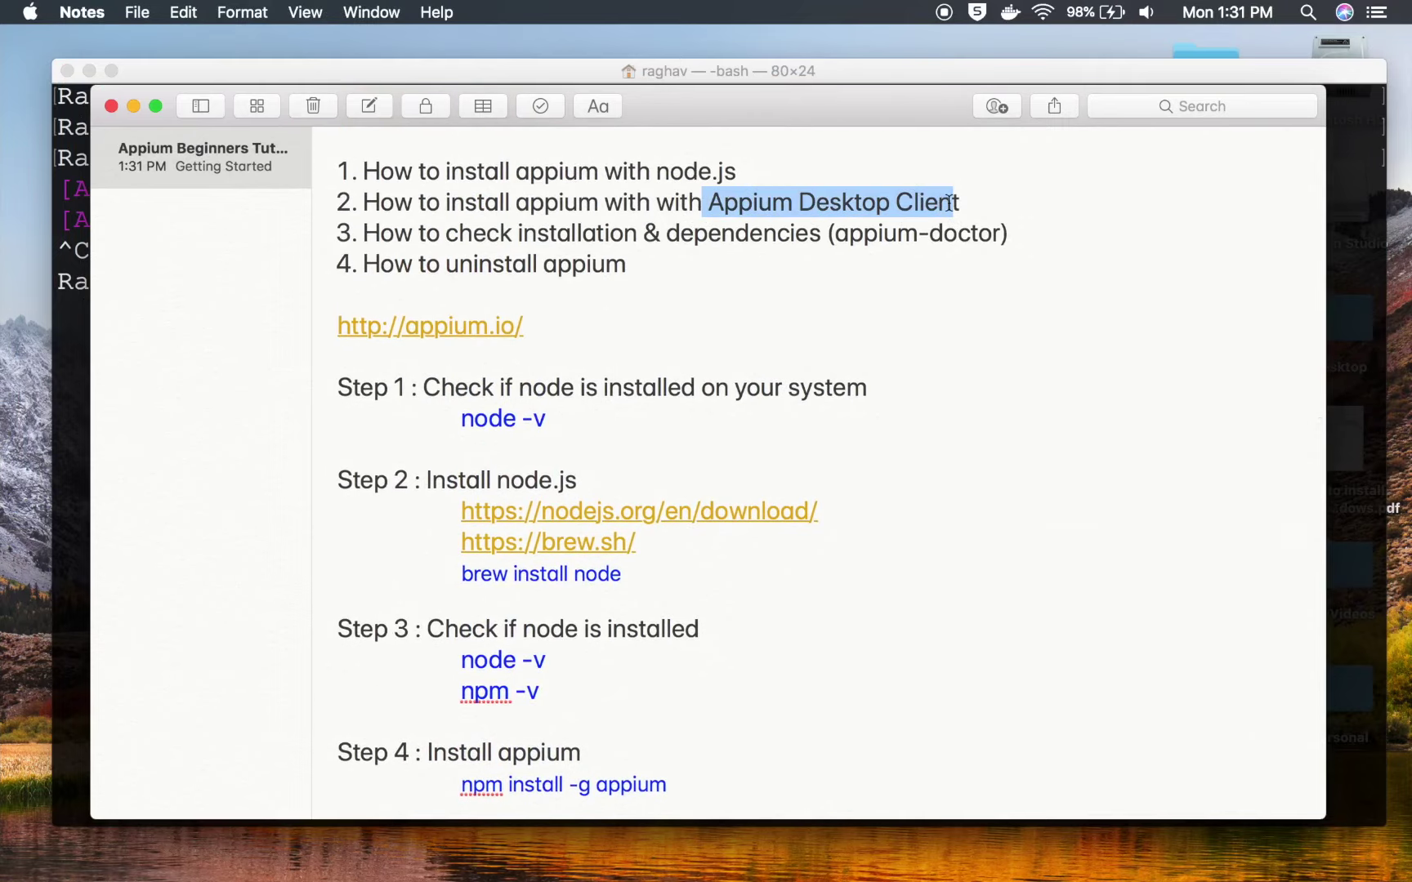
scroll(510, 459, "down", 8)
scroll(523, 490, "up", 5)
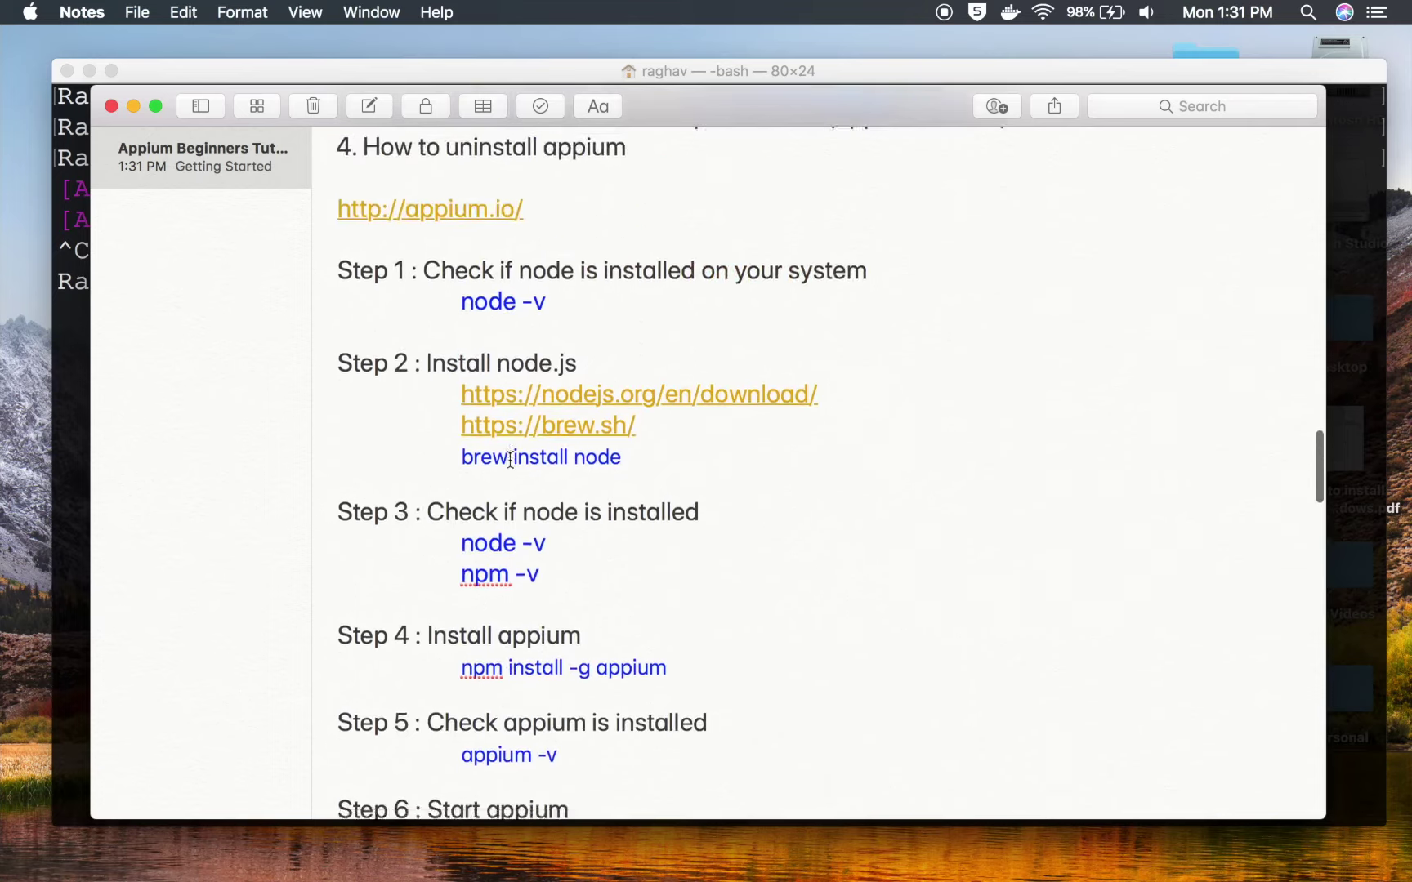
- Add the section title "Installing appium with appium desktop client" beneath the Step 6 command
scroll(538, 545, "down", 5)
left_click_drag(517, 596, 580, 608)
key("cmd+c")
left_click(573, 658)
key("super+v")
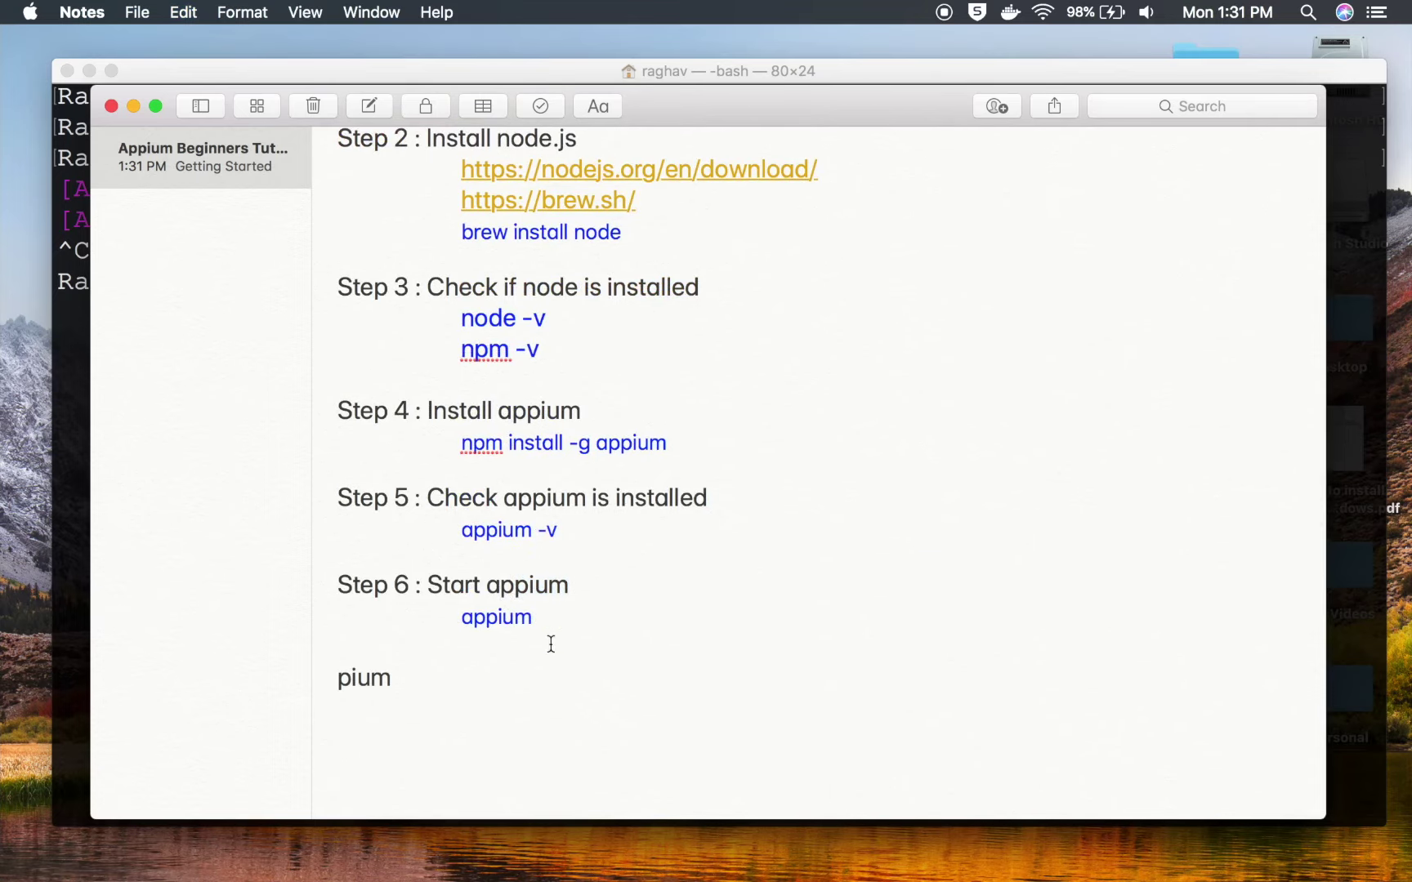
left_click_drag(415, 688, 277, 677)
type("Installing ap")
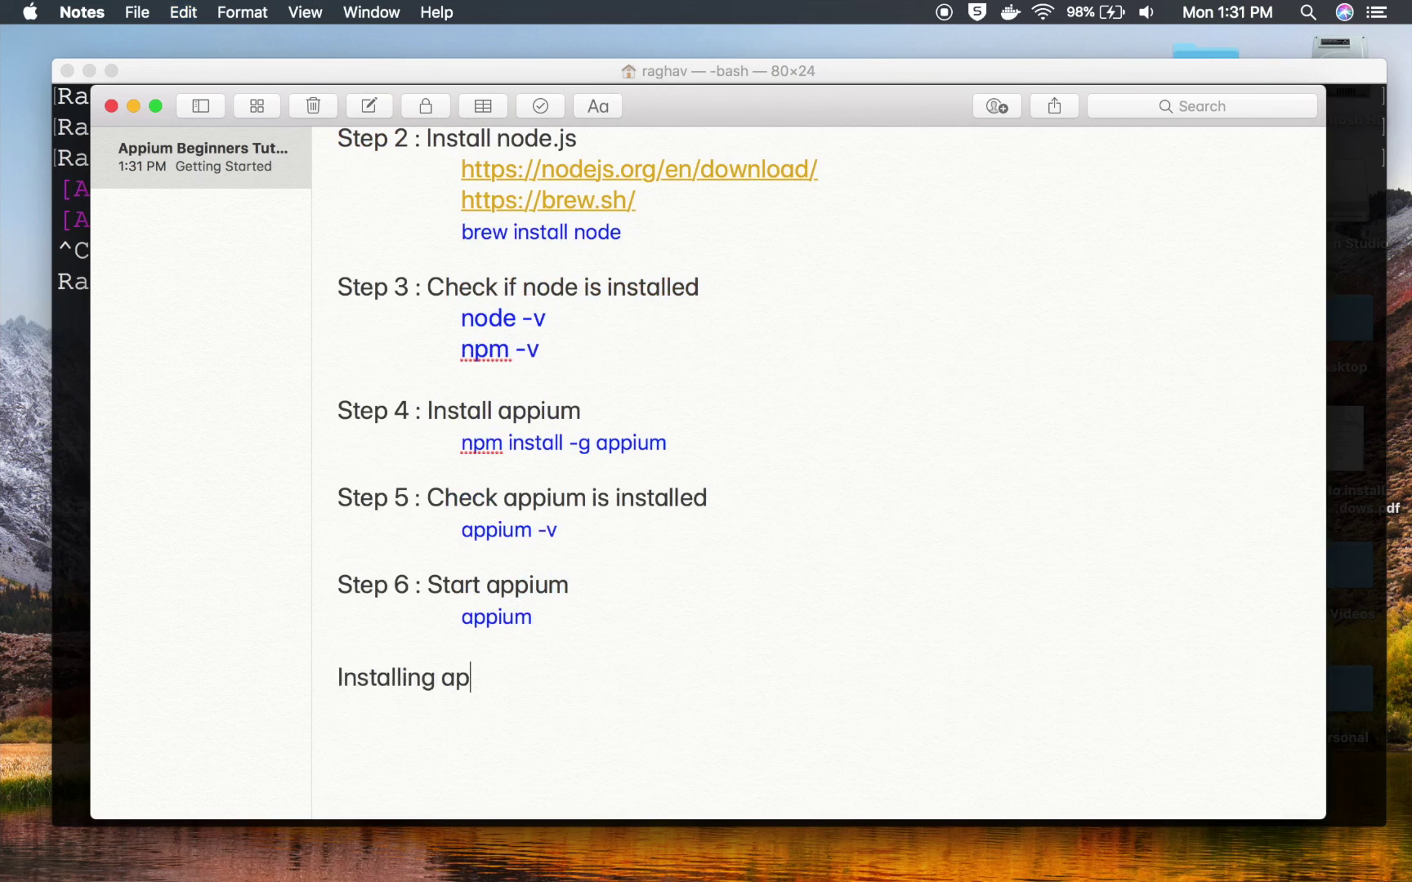
type("pium with appium ")
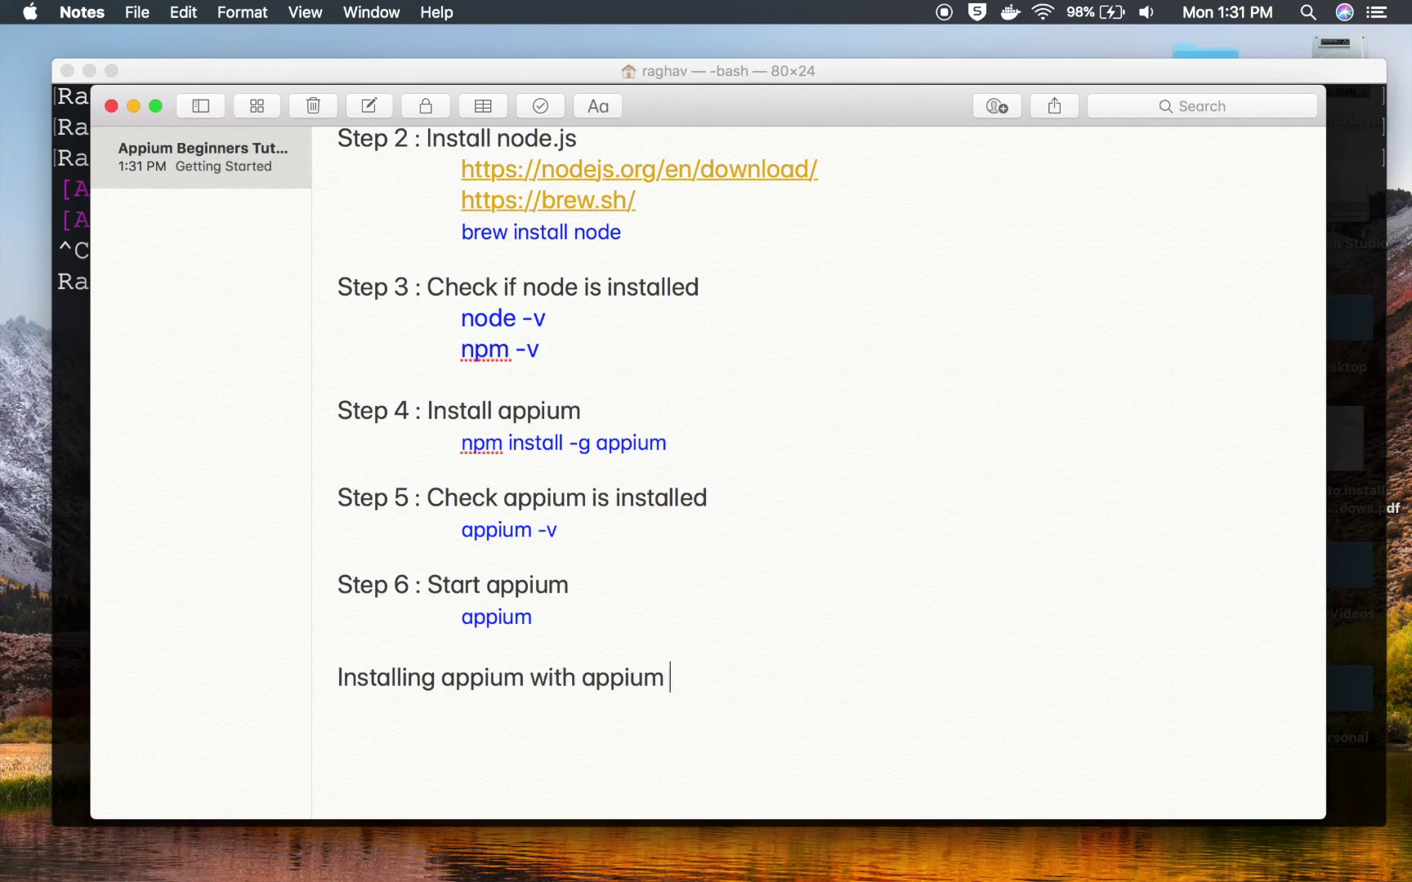
type("desk")
type("top client  ")
- Add the line "Step 1 : Download appium desktop client -" under the desktop client section title, separated by a blank line
type("Step 1")
type(" : D")
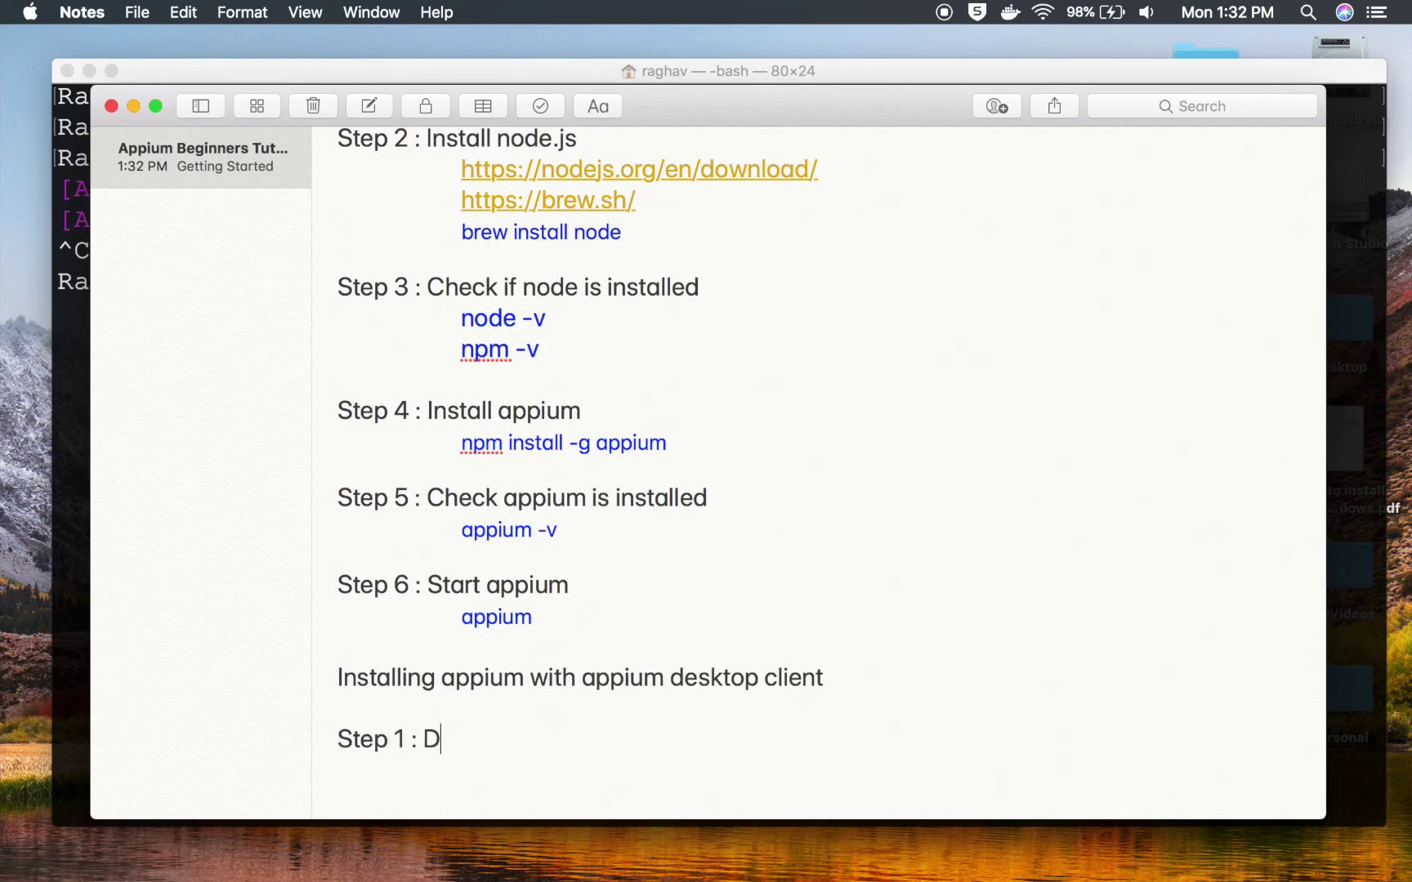
type("ownload app")
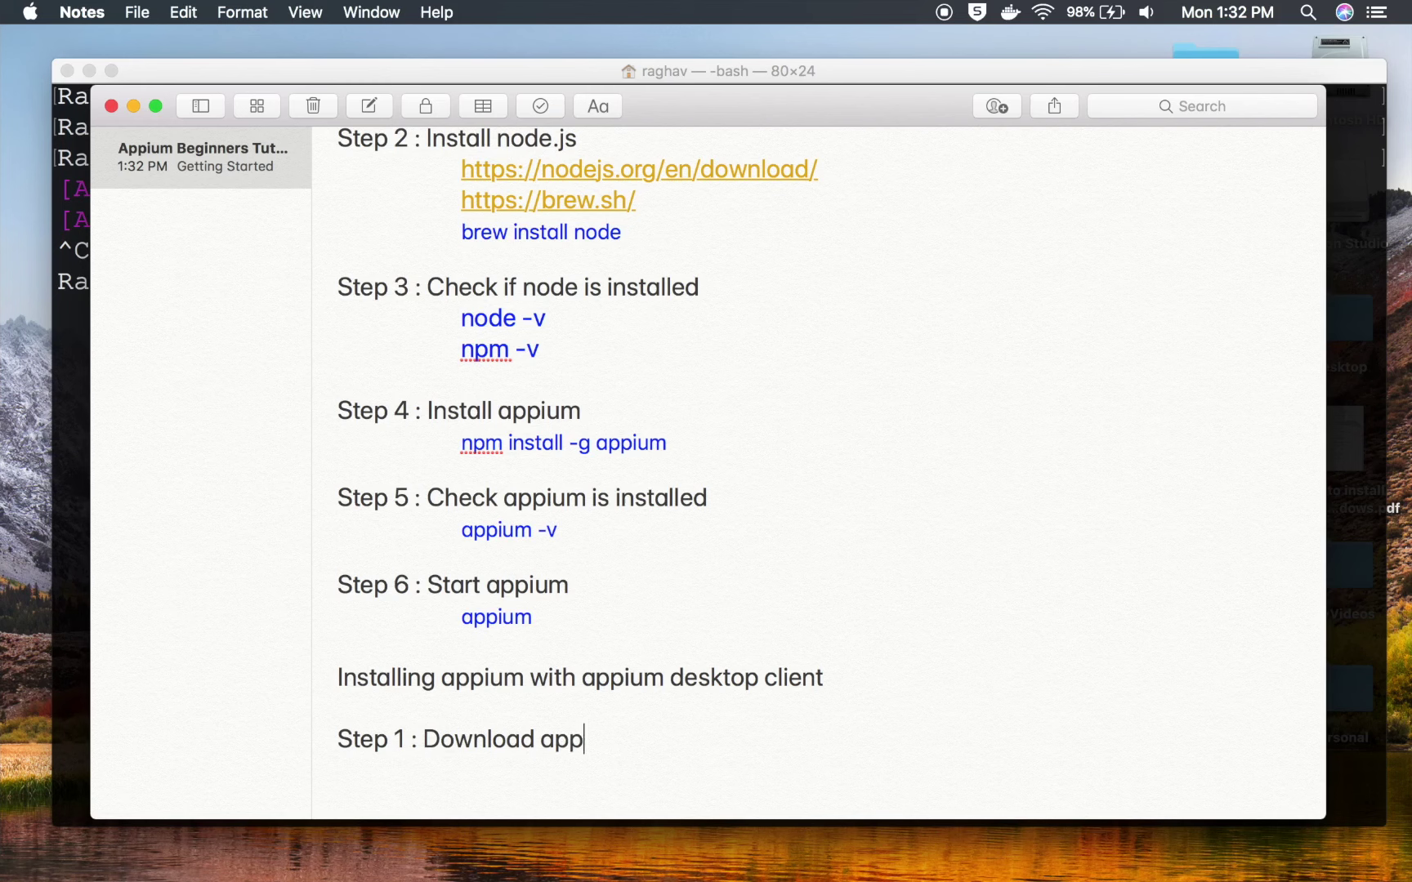
type("ium desktop client -")
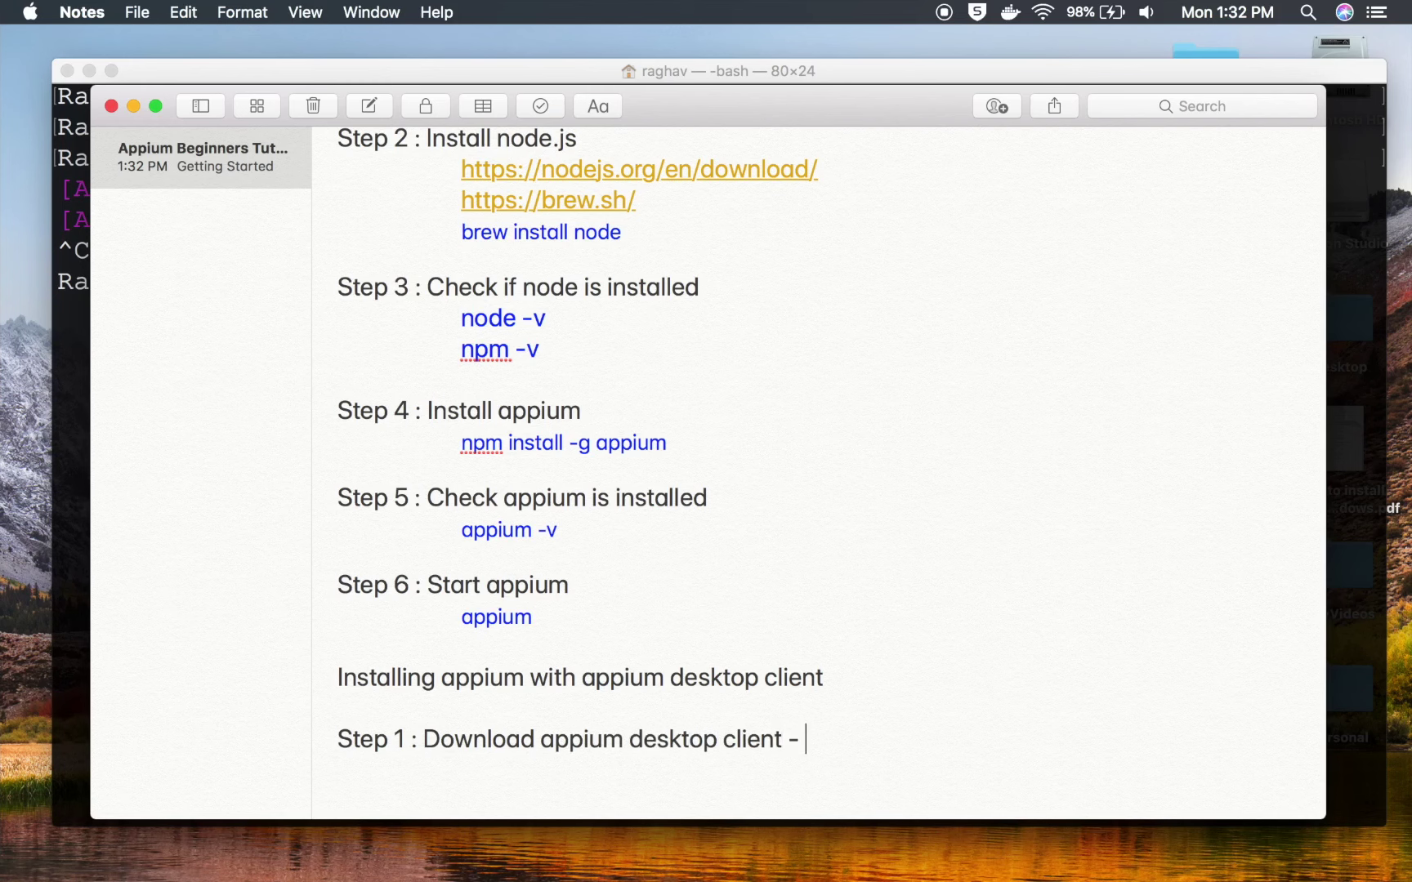
key("super+Tab")
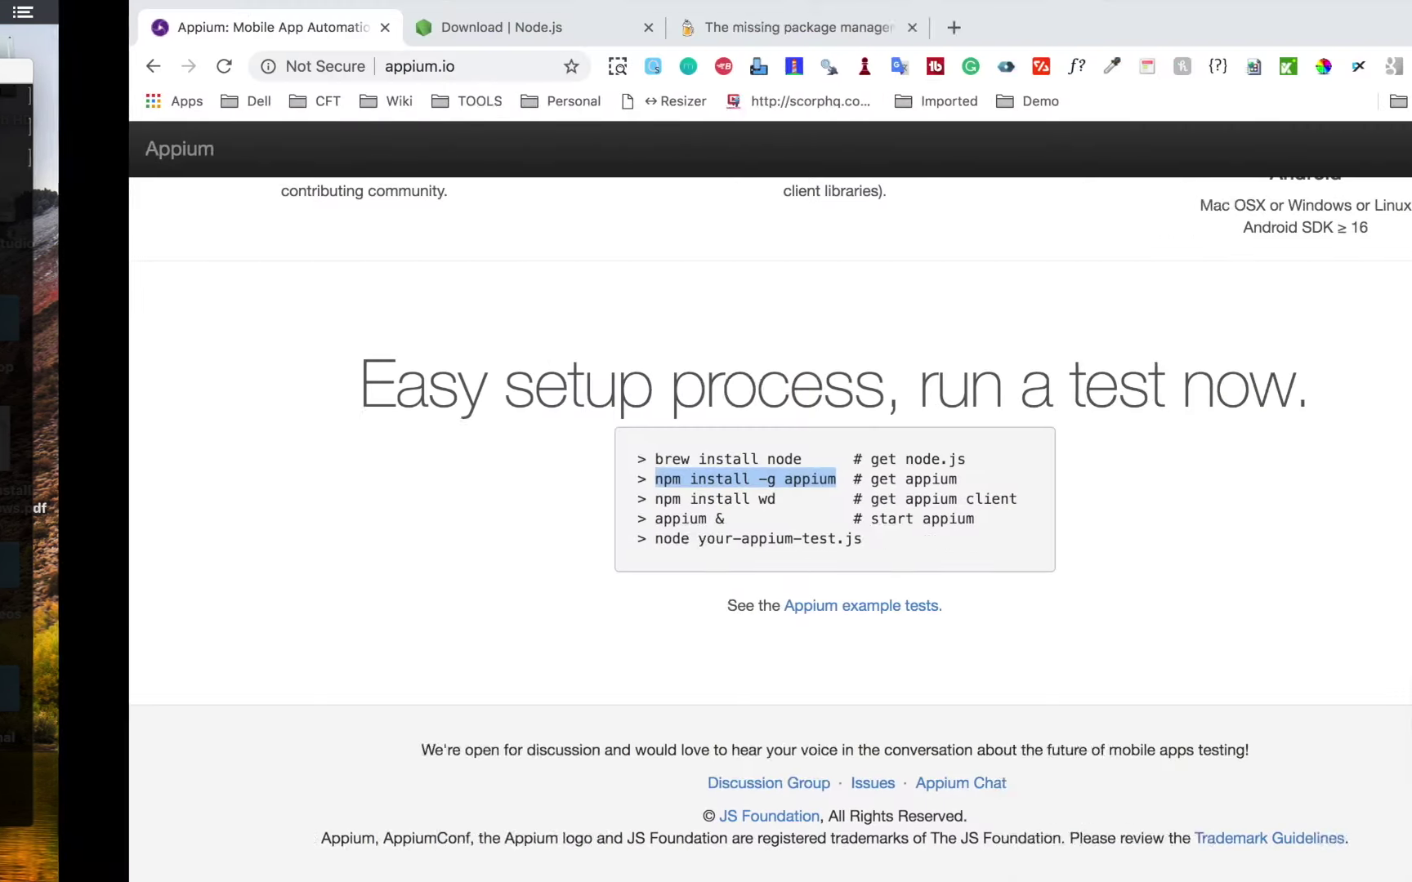
left_click(300, 65)
key("super+c")
key("super+Tab")
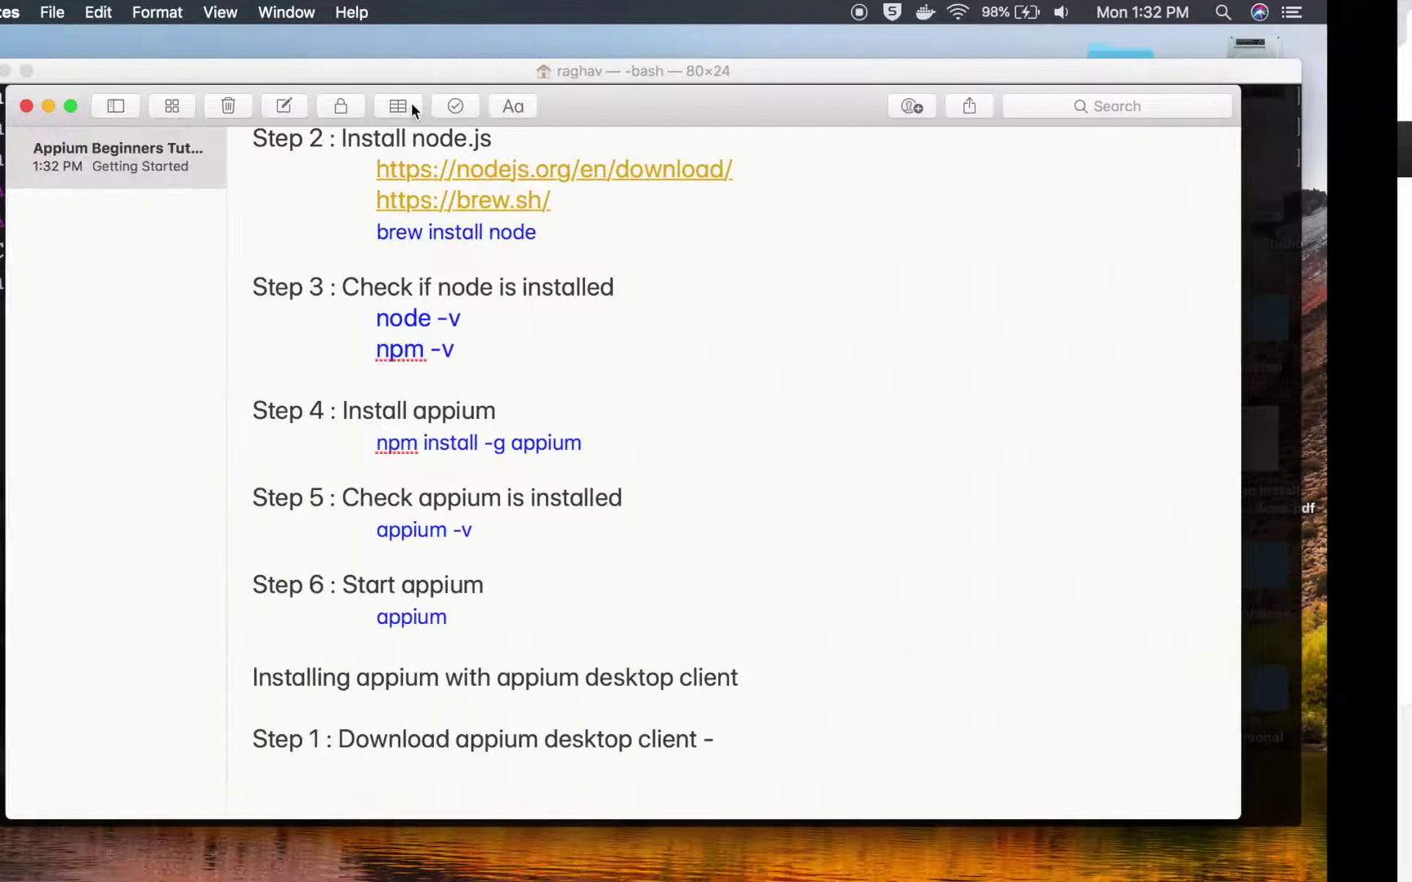
key("super+v")
- Switch to Chrome, open the Appium Desktop 1.8.2 release page from appium.io and download Appium-1.8.2.dmg
key("super+Tab")
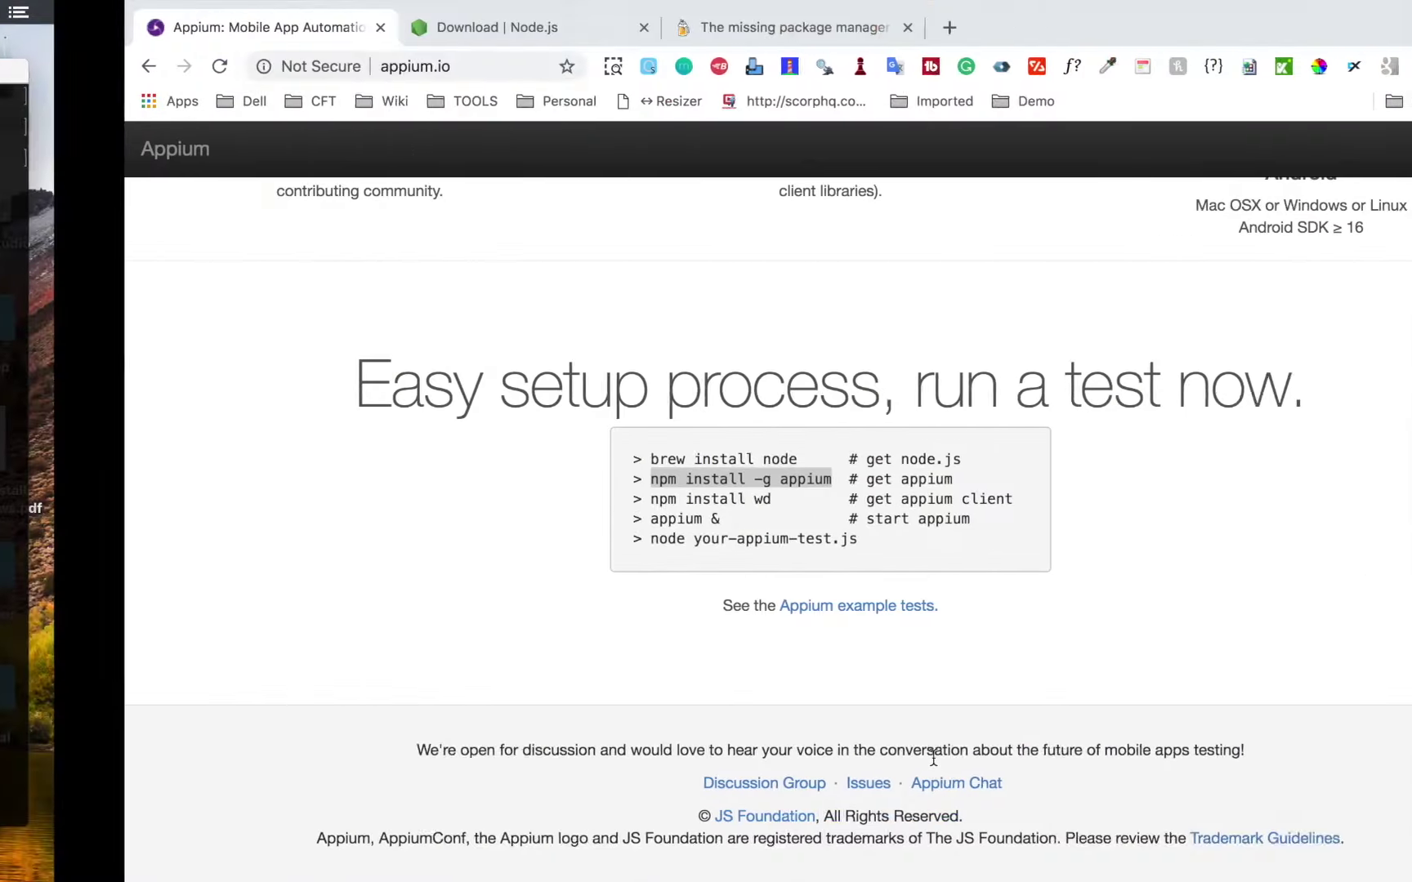
scroll(327, 352, "up", 10)
left_click(735, 539)
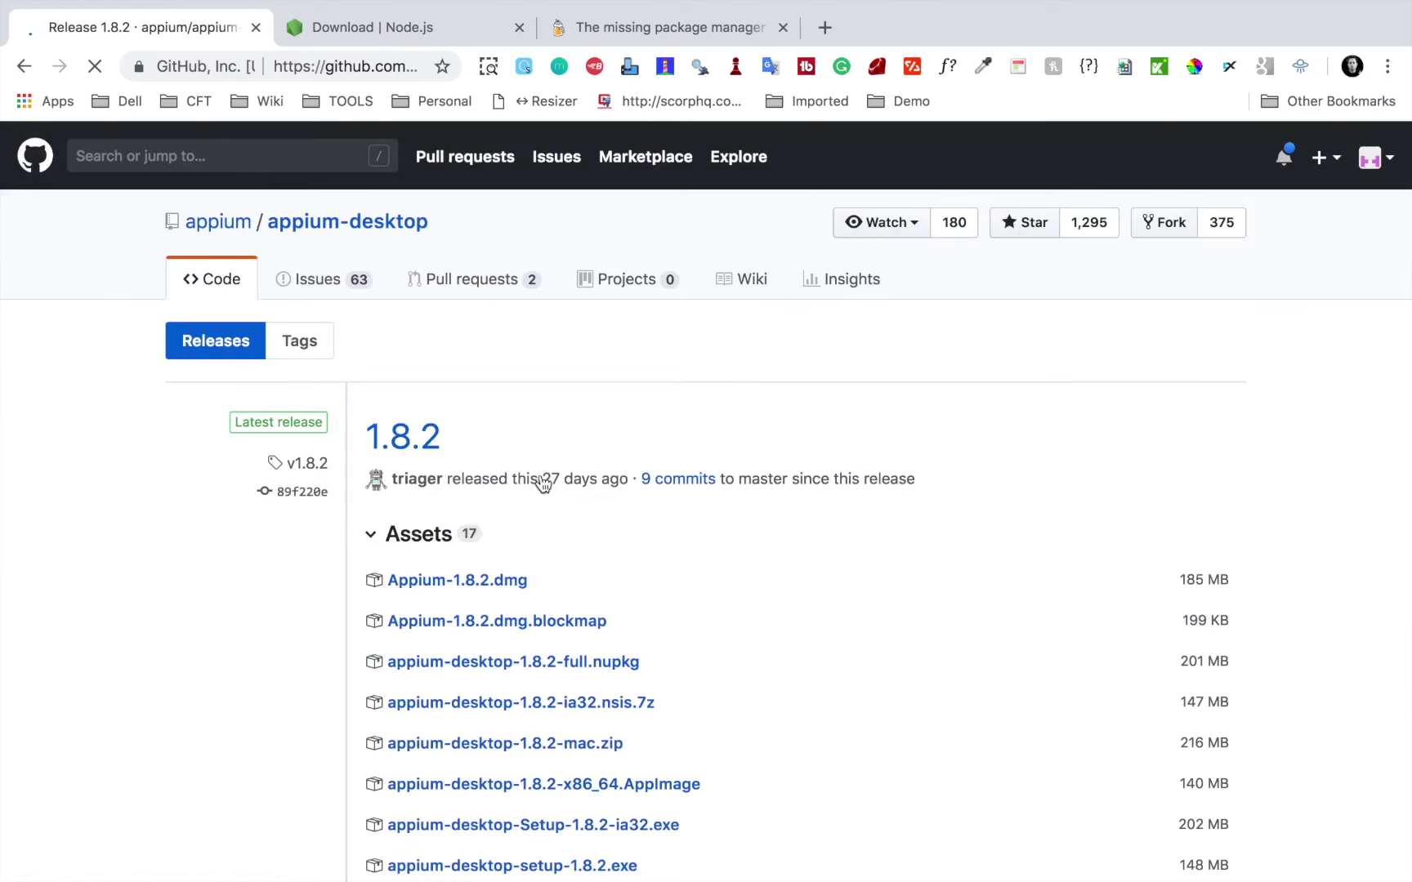
scroll(536, 562, "down", 4)
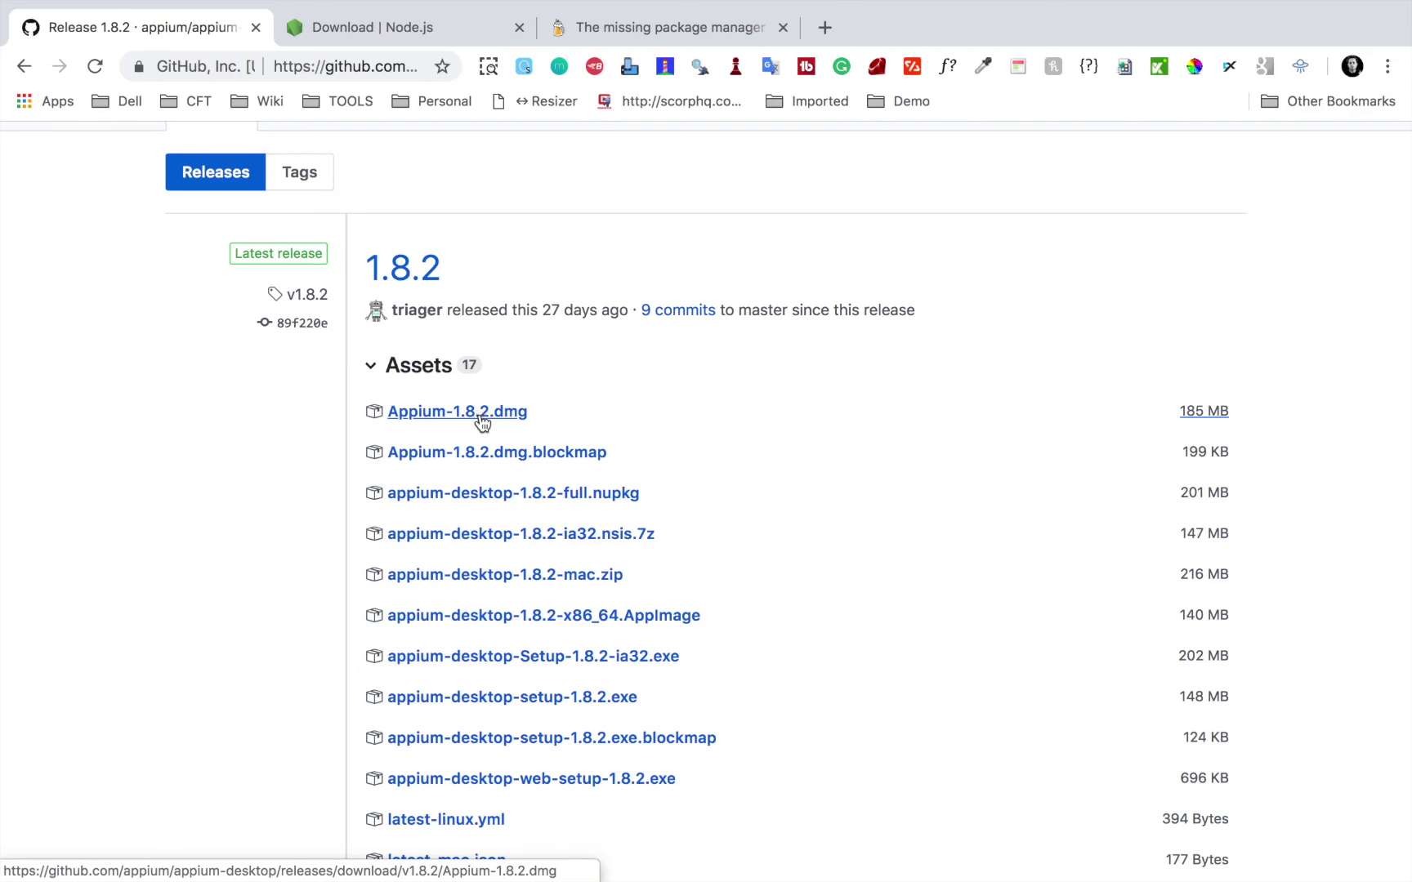
left_click(465, 415)
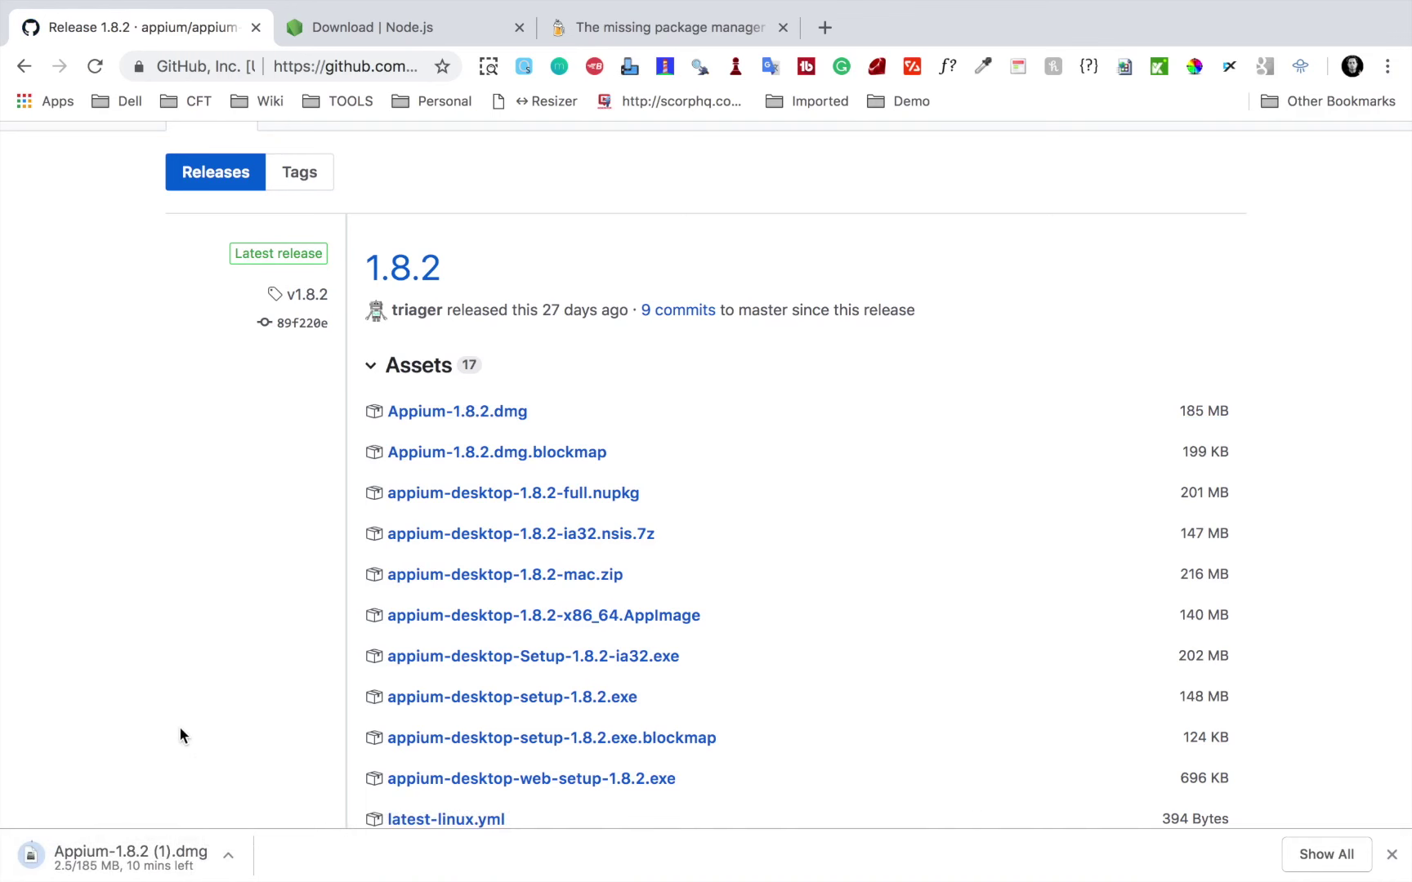
- Switch to Finder and select Appium 2.app in the Applications folder to view its details
key("super+Tab")
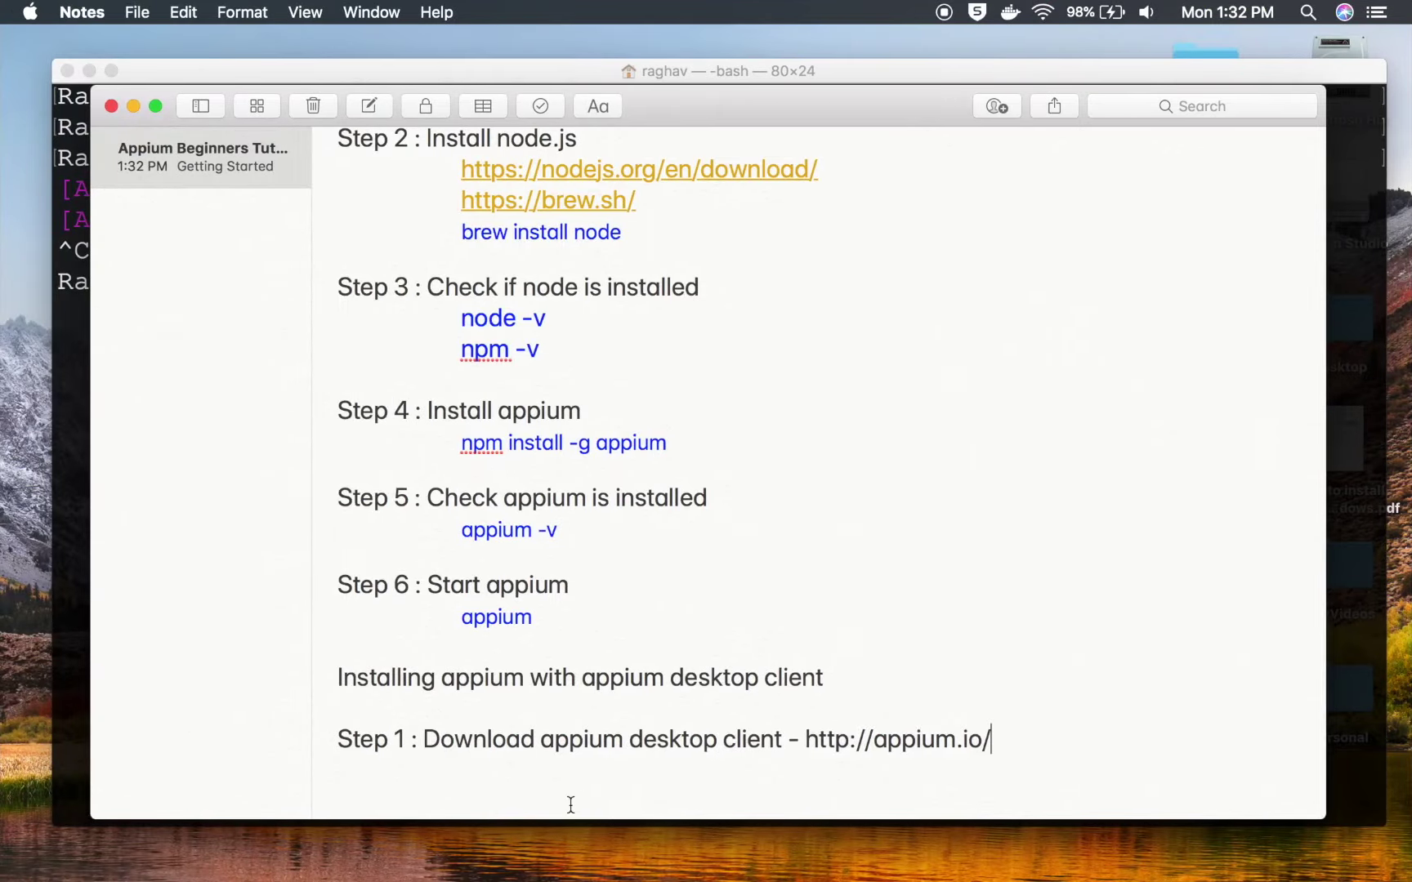
key("ctrl+Up")
left_click(414, 854)
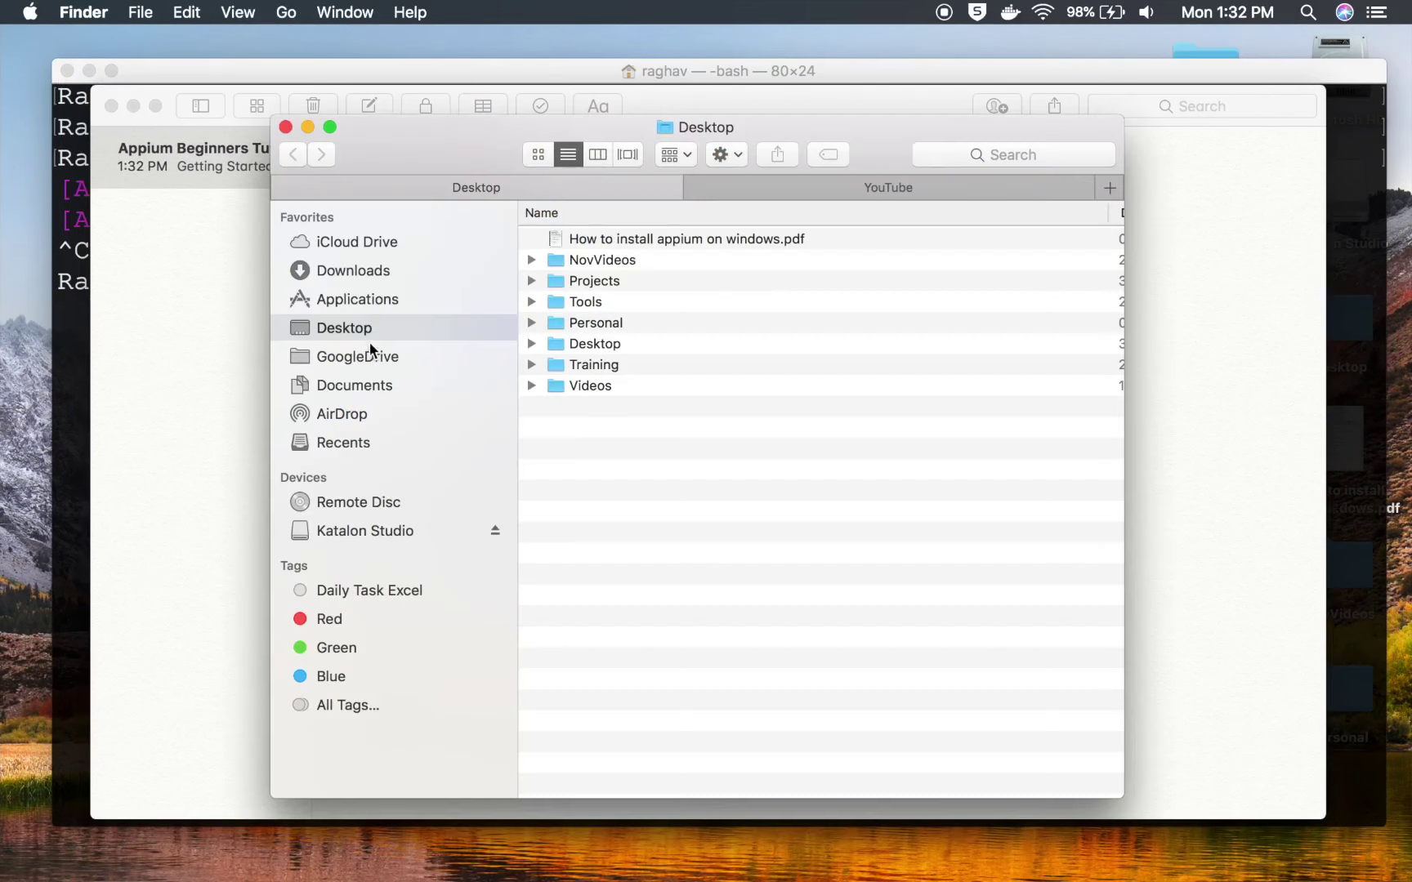
left_click(360, 302)
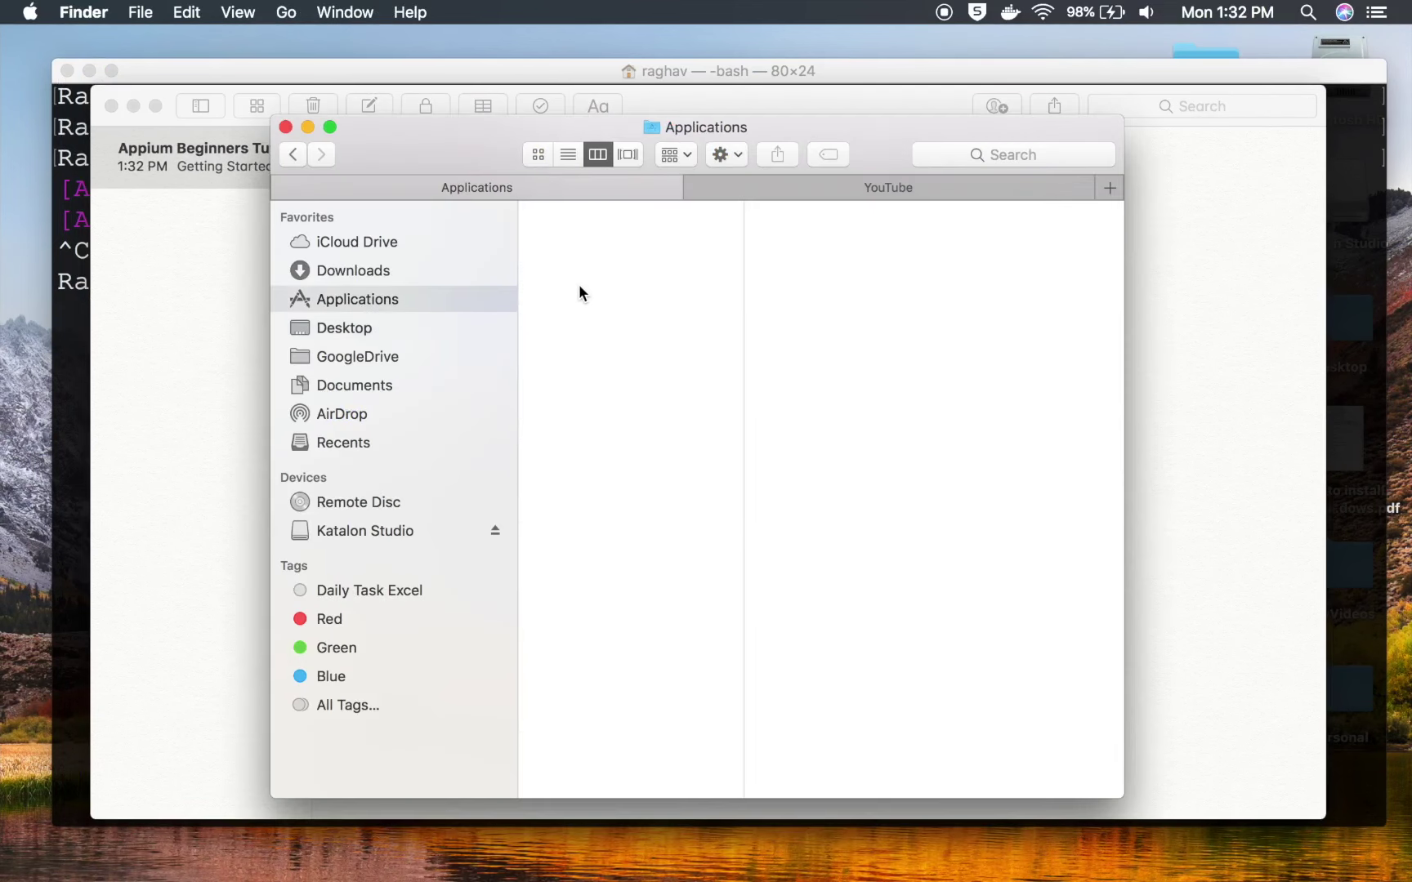
left_click(587, 290)
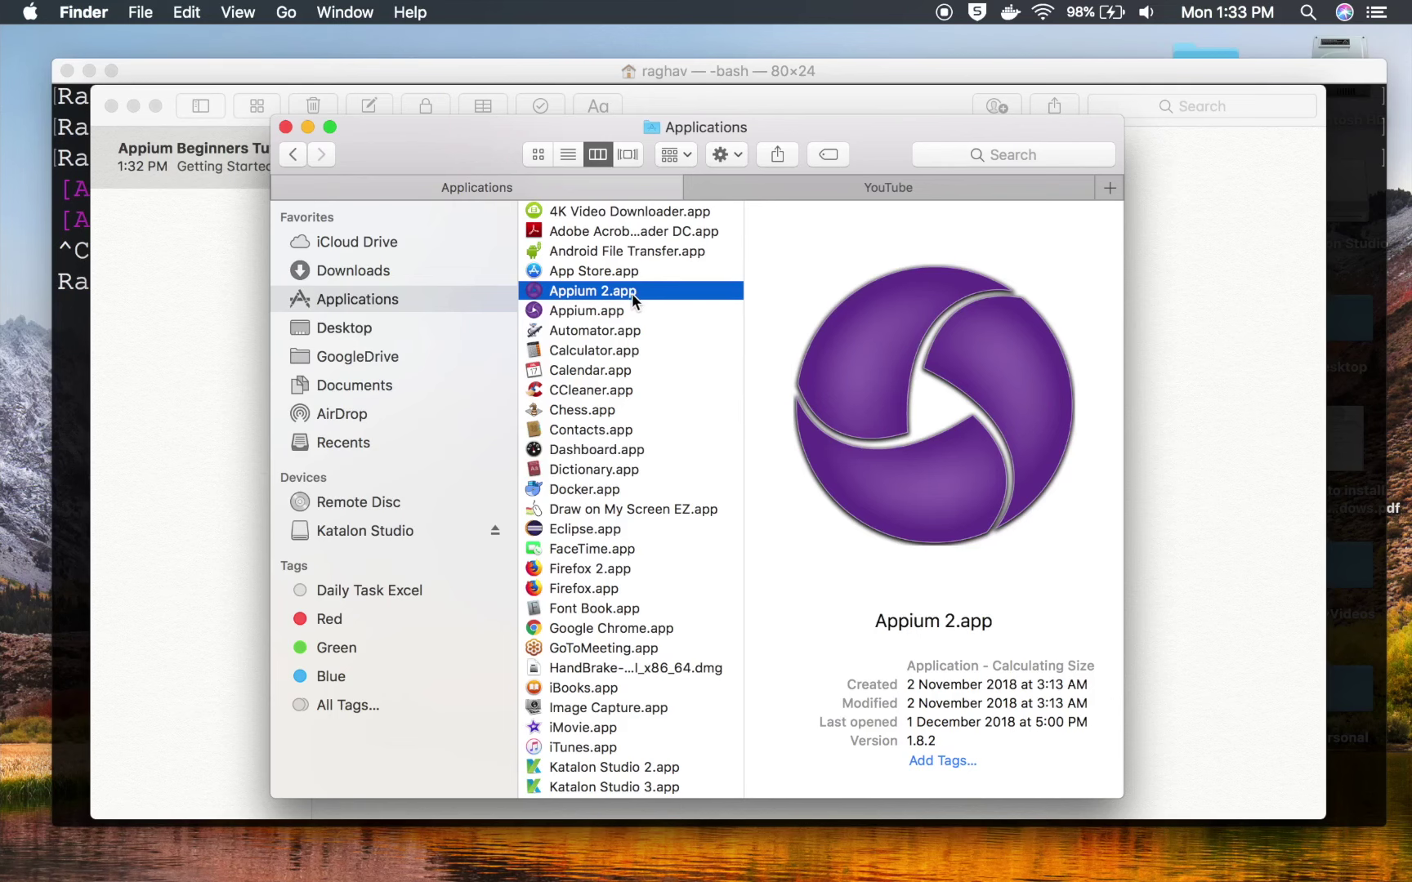
- Switch to Notes and add the line "Step 2 : Double click on the .dmg file to install appium desktop client" below Step 1, separated by a blank line
key("ctrl+Up")
left_click(605, 502)
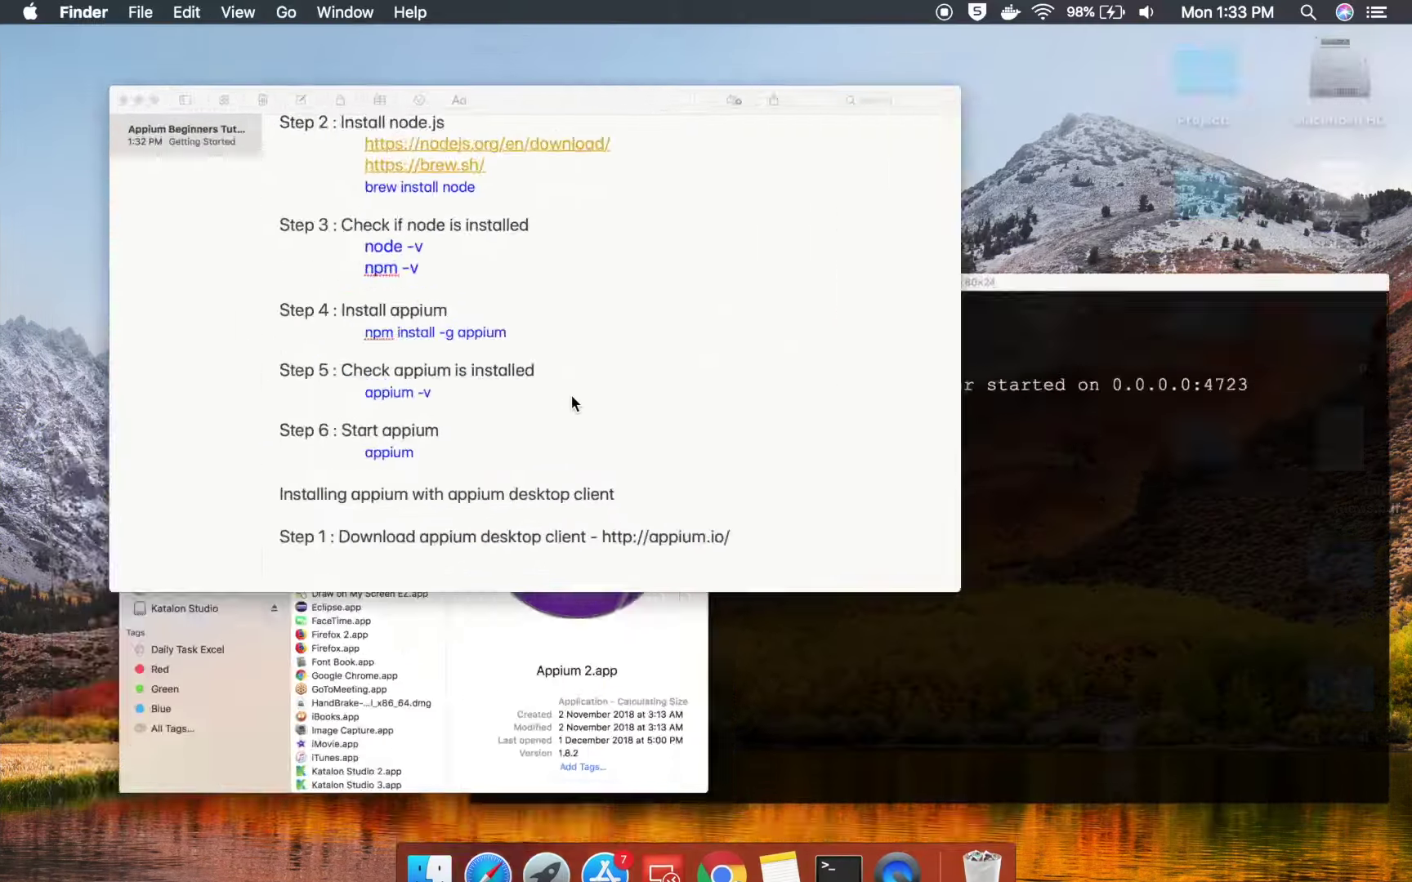
key("Return")
key("Return")
type("Ste")
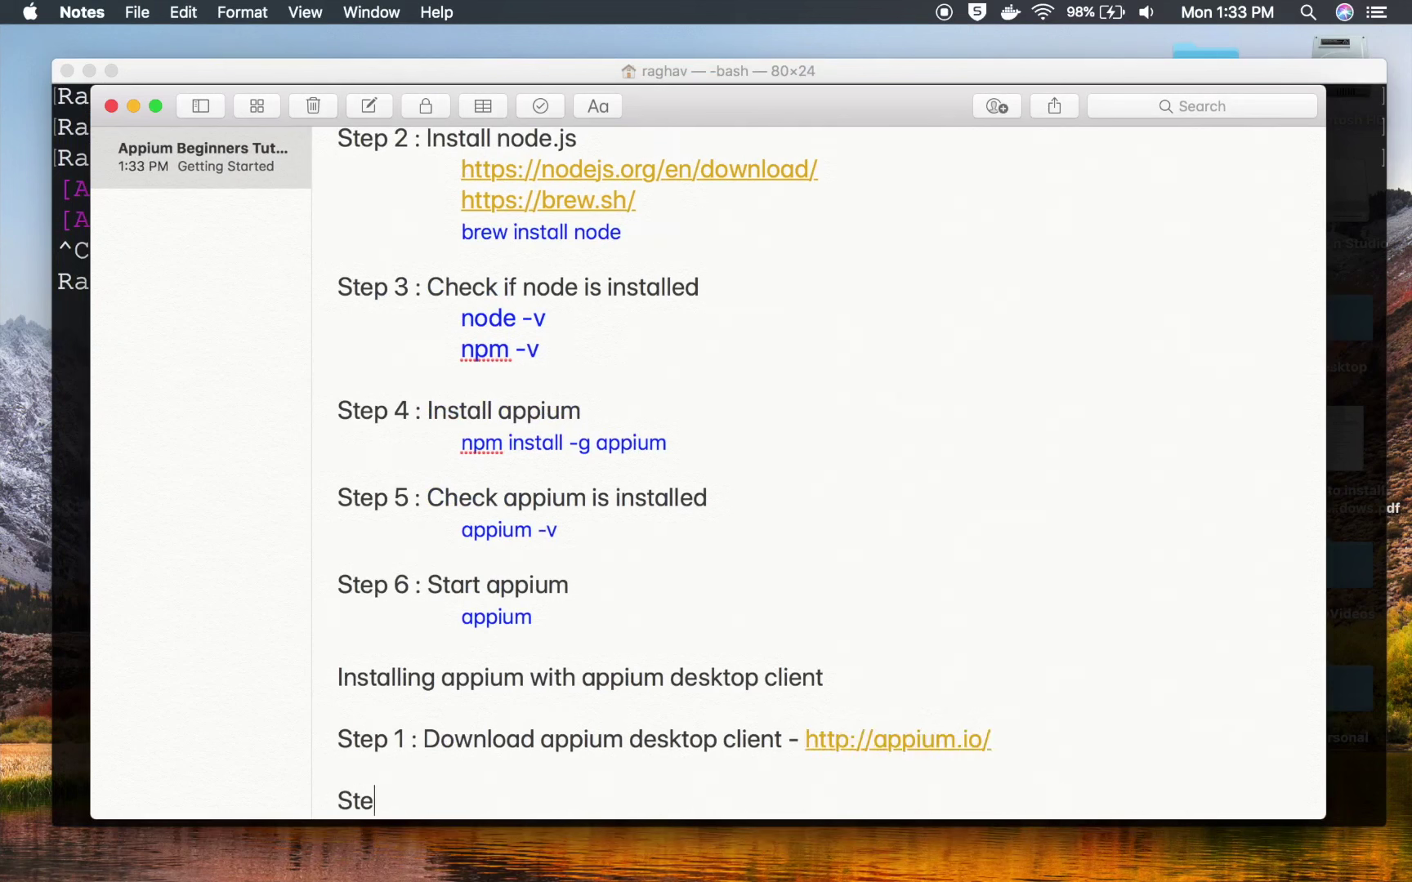
type("p 2 : Ru")
key("BackSpace")
type("Double")
key("BackSpace")
key("BackSpace")
key("BackSpace")
type("uble c")
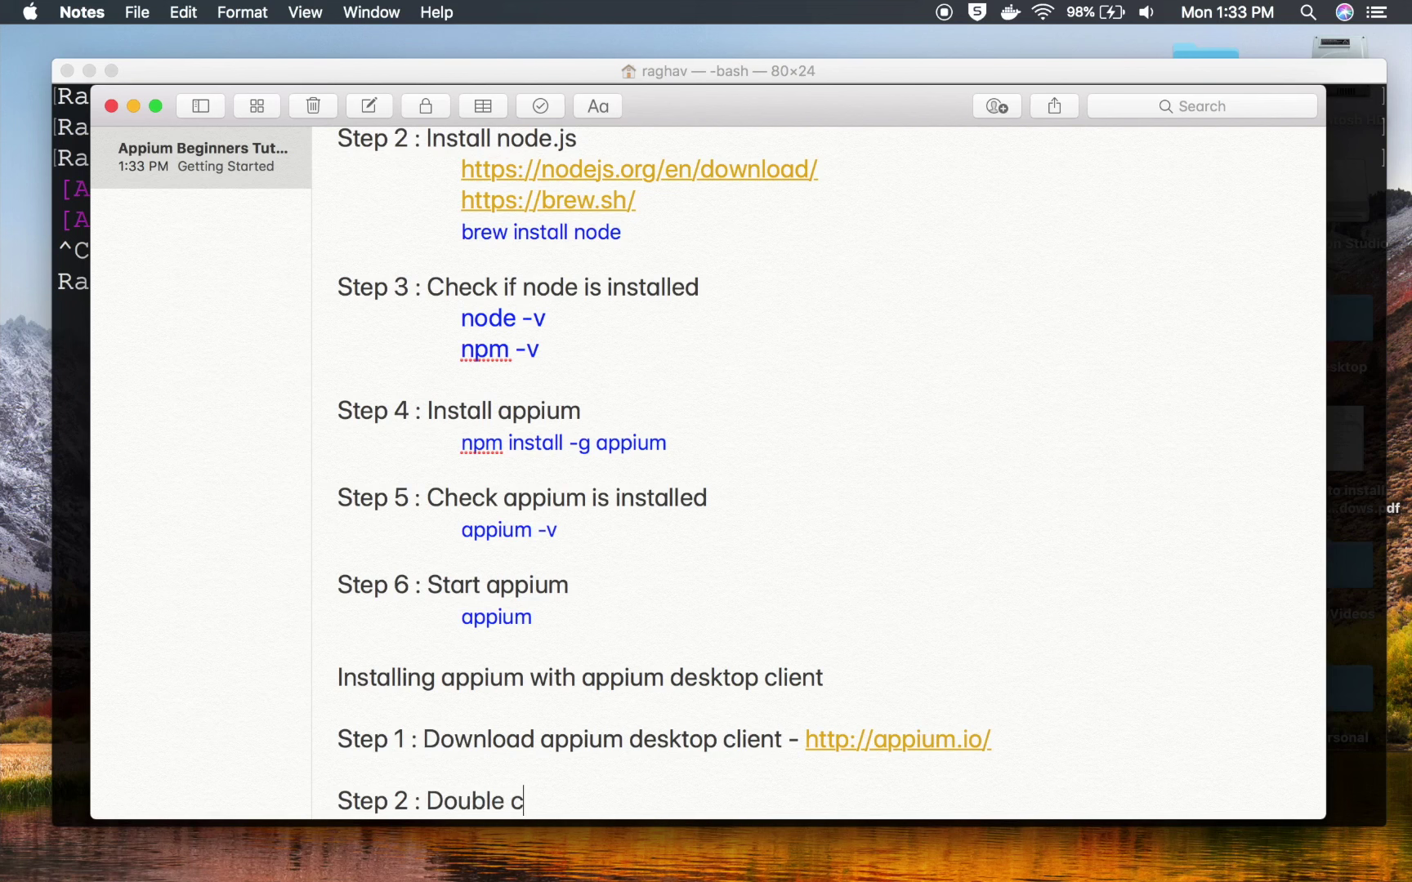
type("lick on the .d")
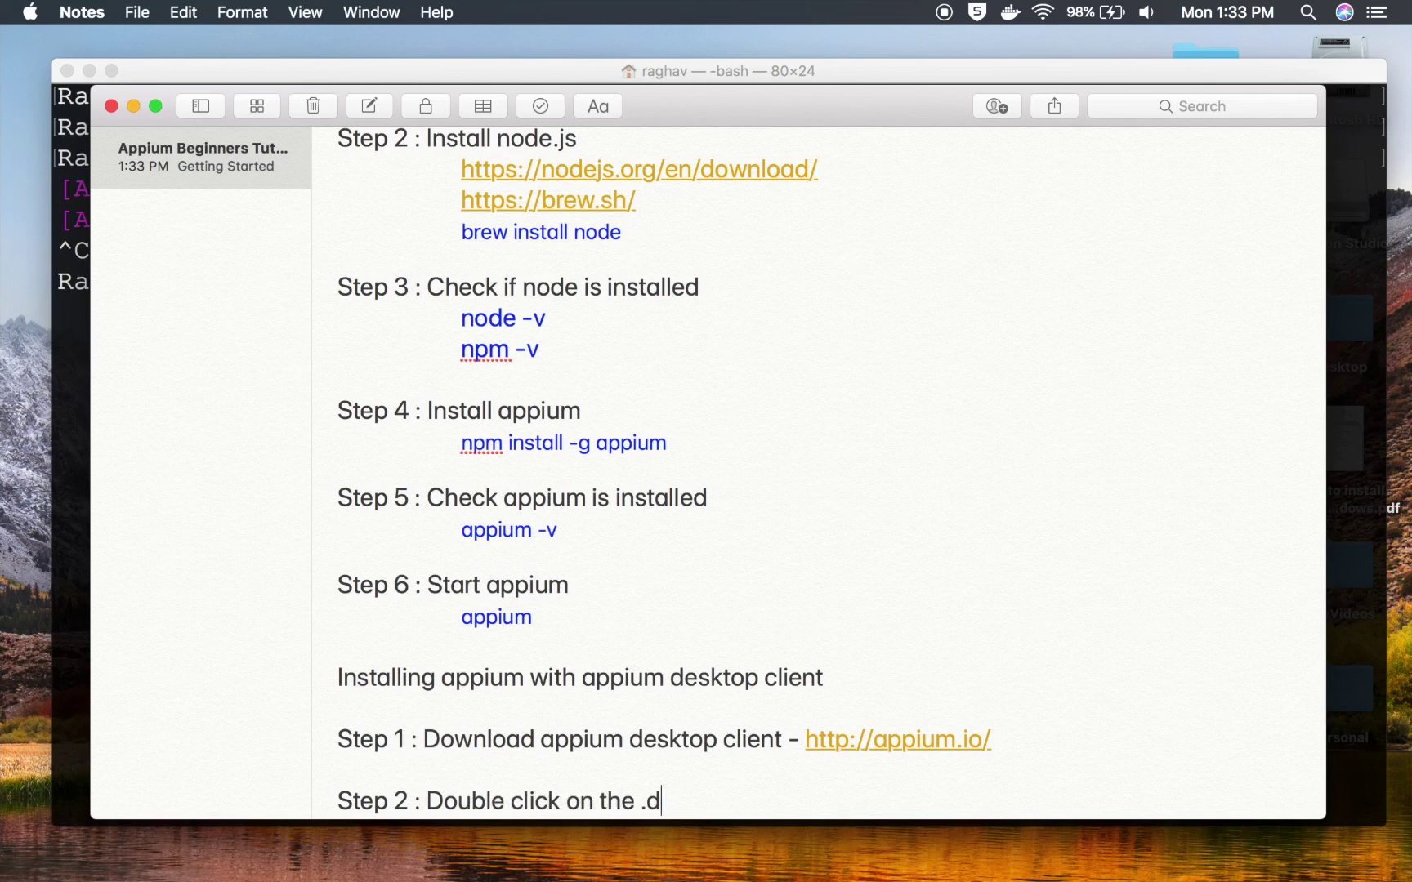
type("mg file to ")
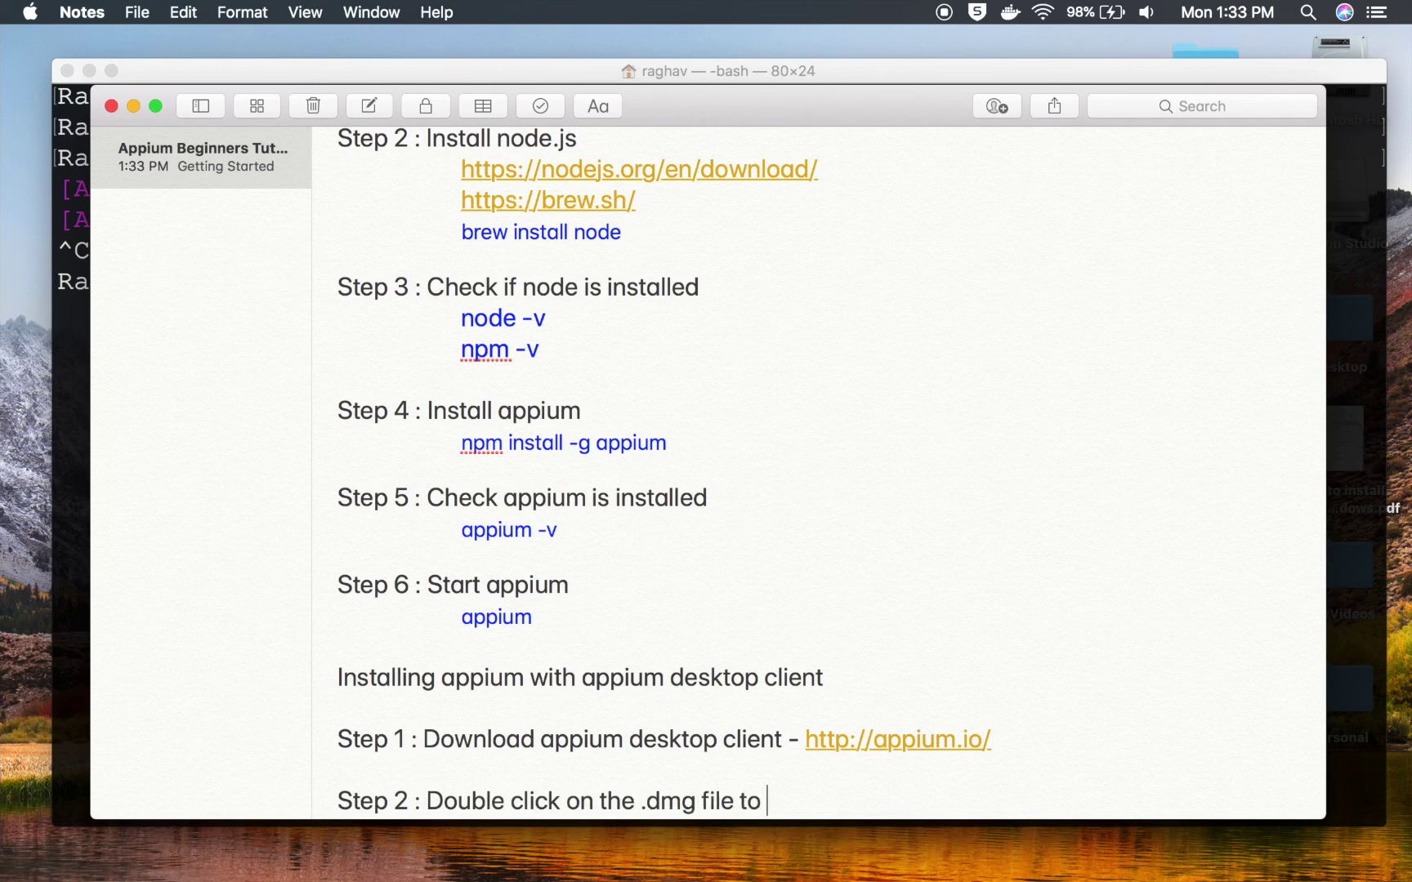
type("install appium deskt")
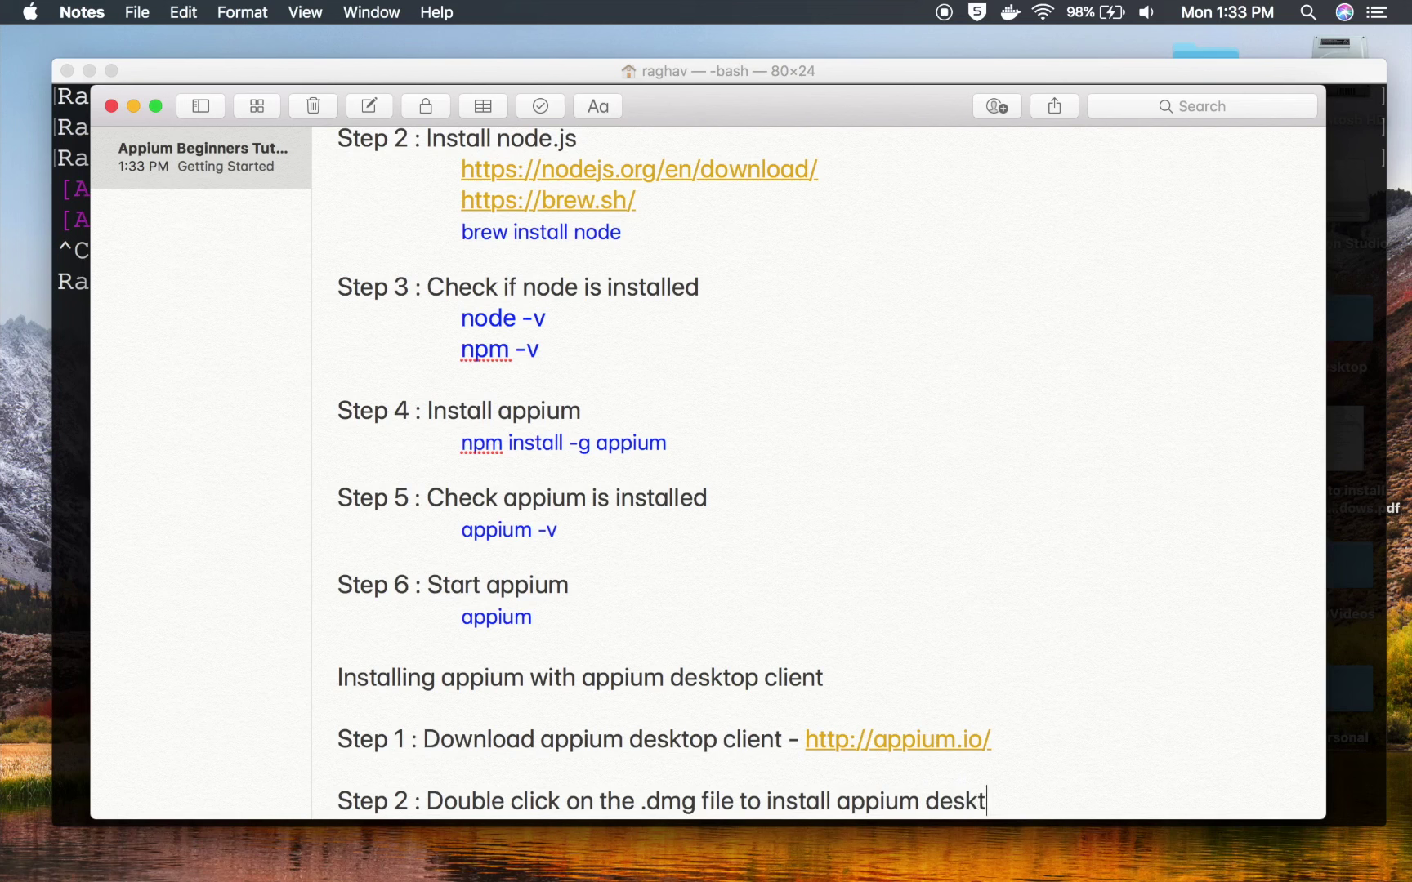
type("op client")
- Add the line "Step 3 : Start appium desktop client" below Step 2, separated by a blank line
key("Return")
key("Return")
type("S")
type("3 : Start appium a")
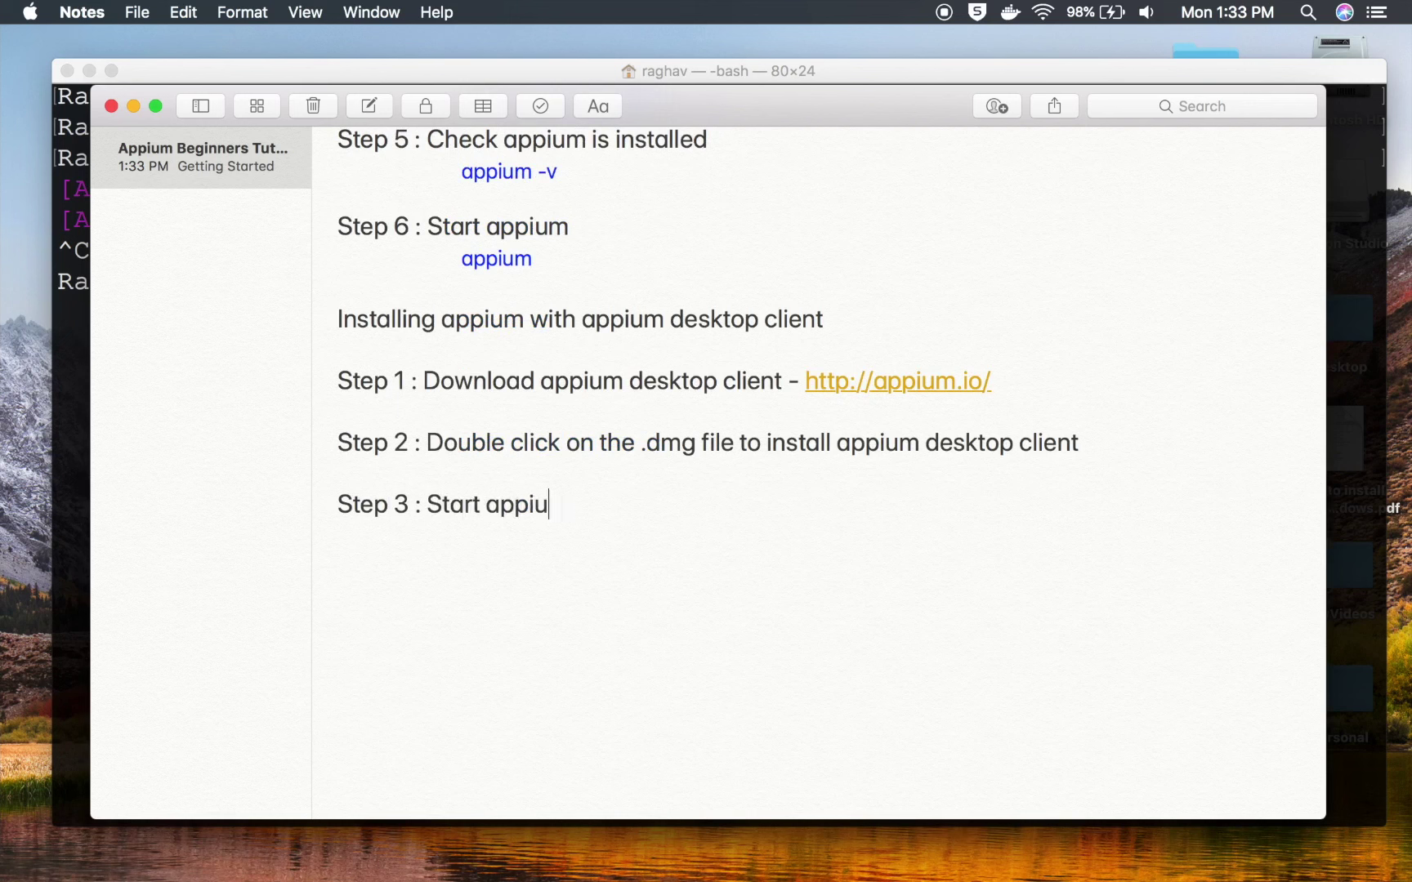
key("BackSpace")
type("desktop client")
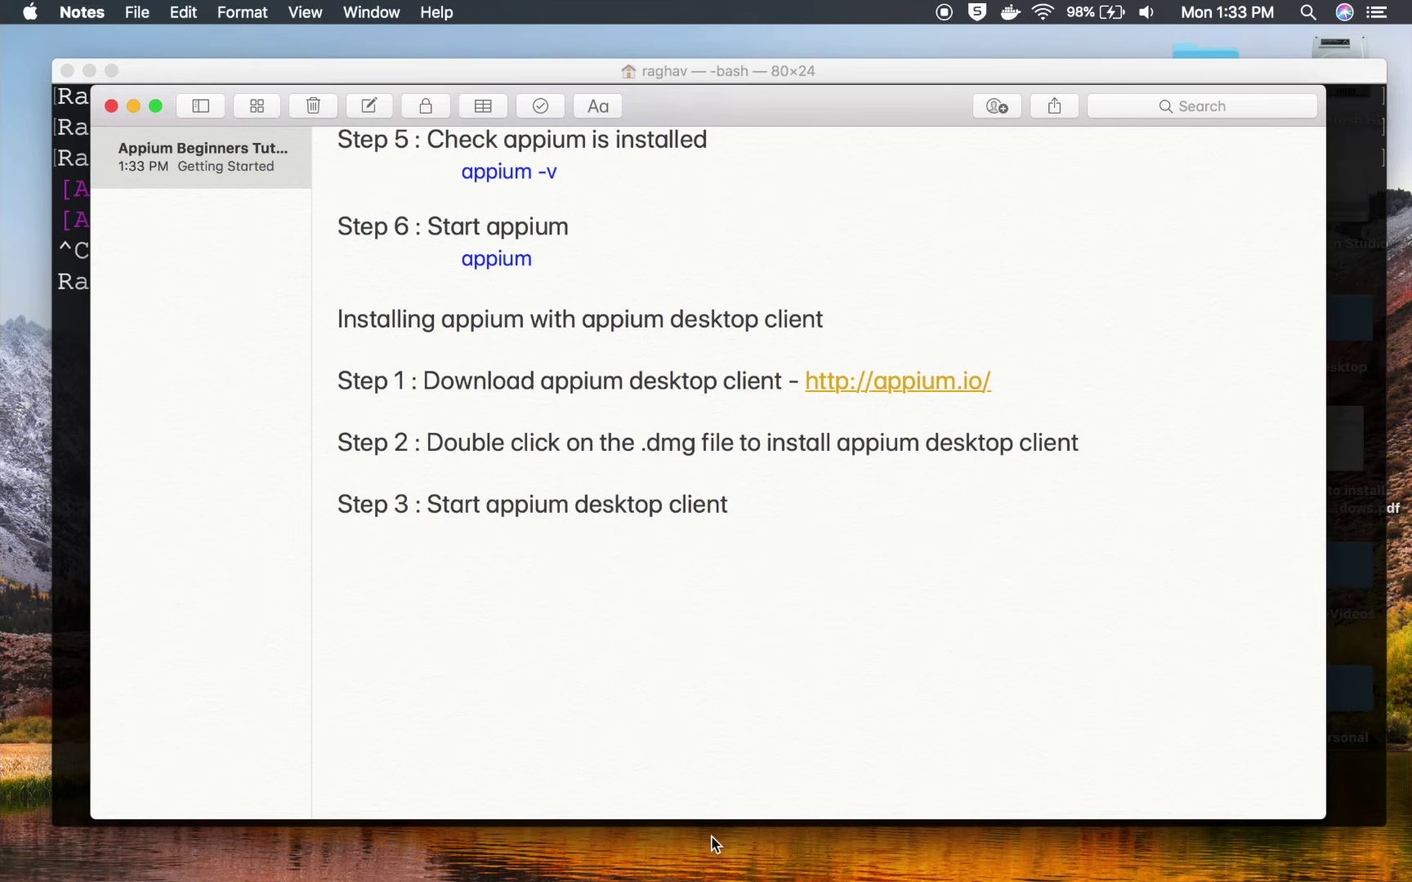
- Switch to Finder, then search Spotlight for "appium" and launch Appium 2.app
key("ctrl+Up")
left_click(350, 766)
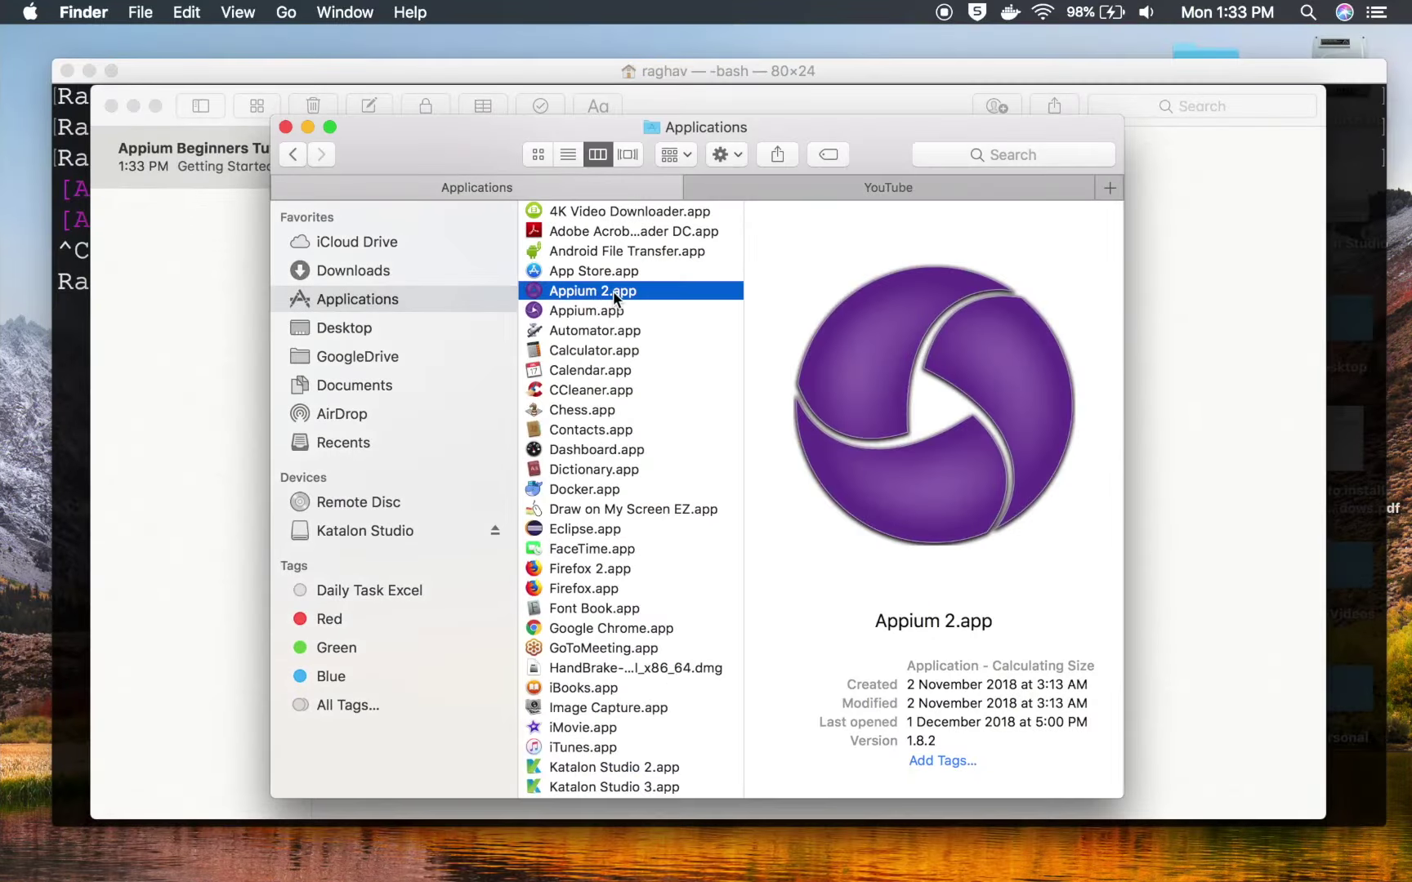
key("super+space")
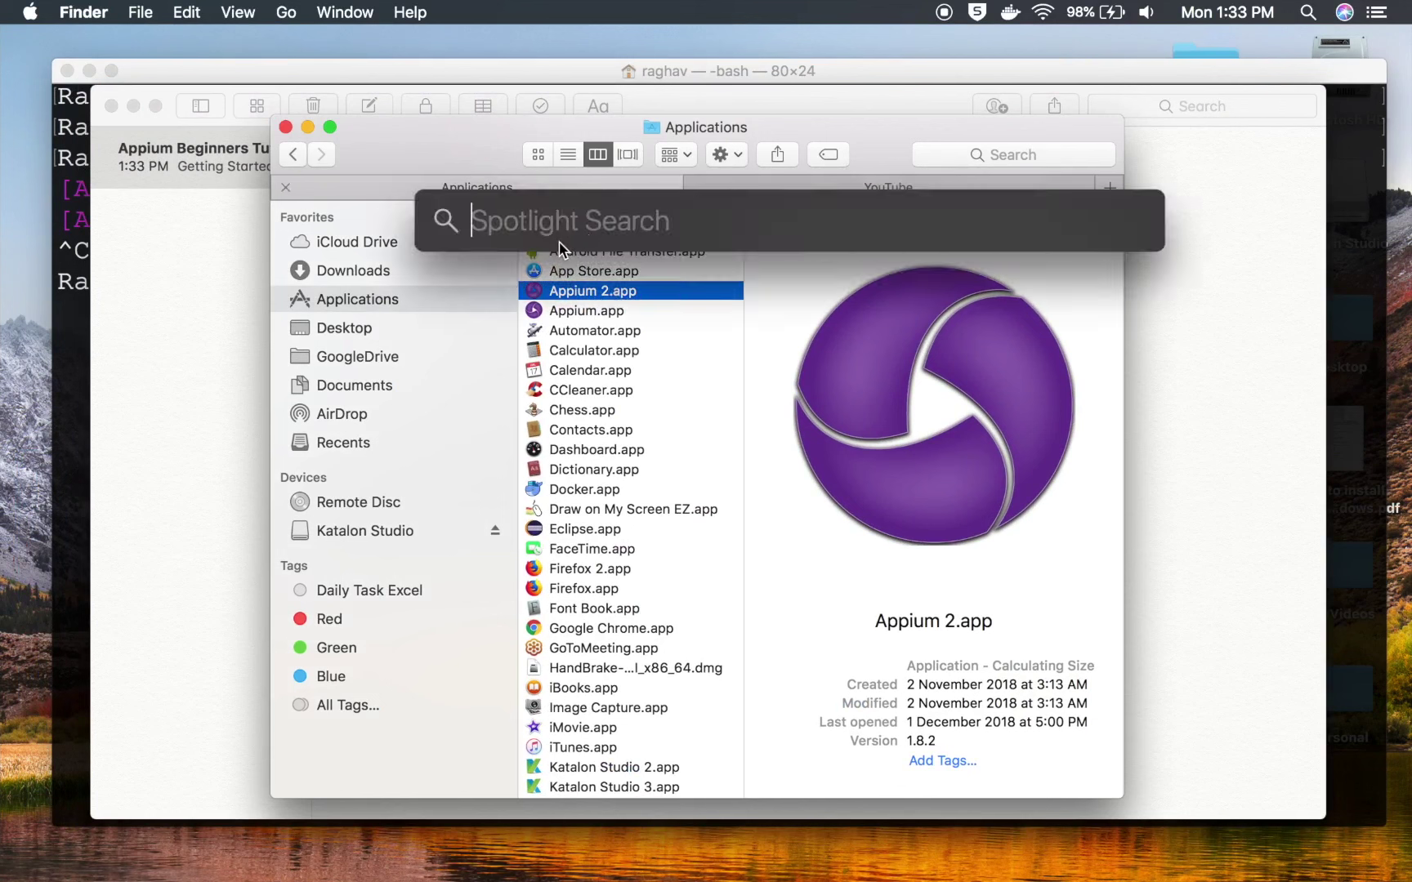
left_click_drag(669, 191, 555, 262)
type("appium")
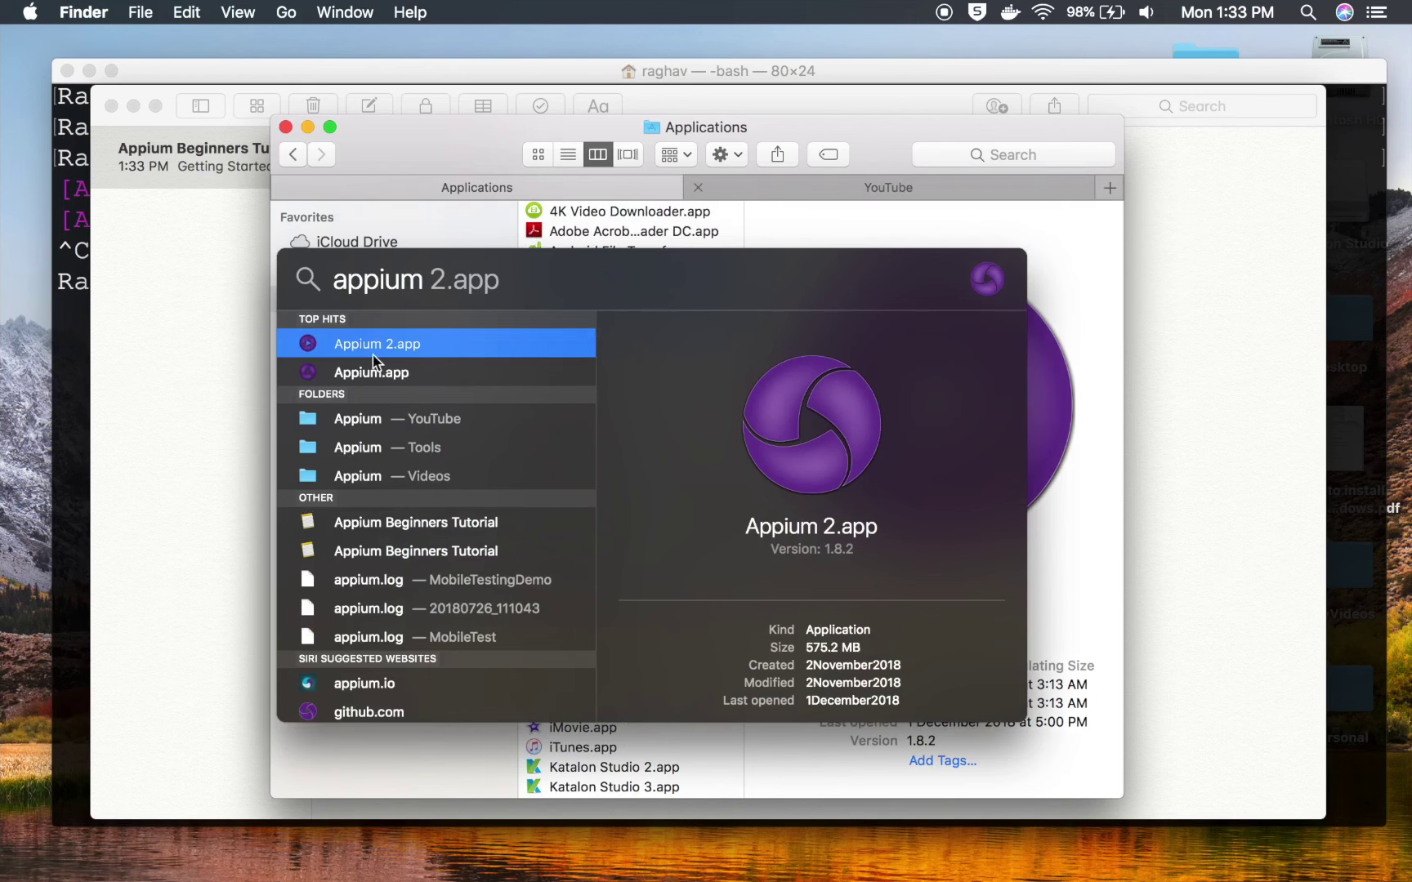
key("Return")
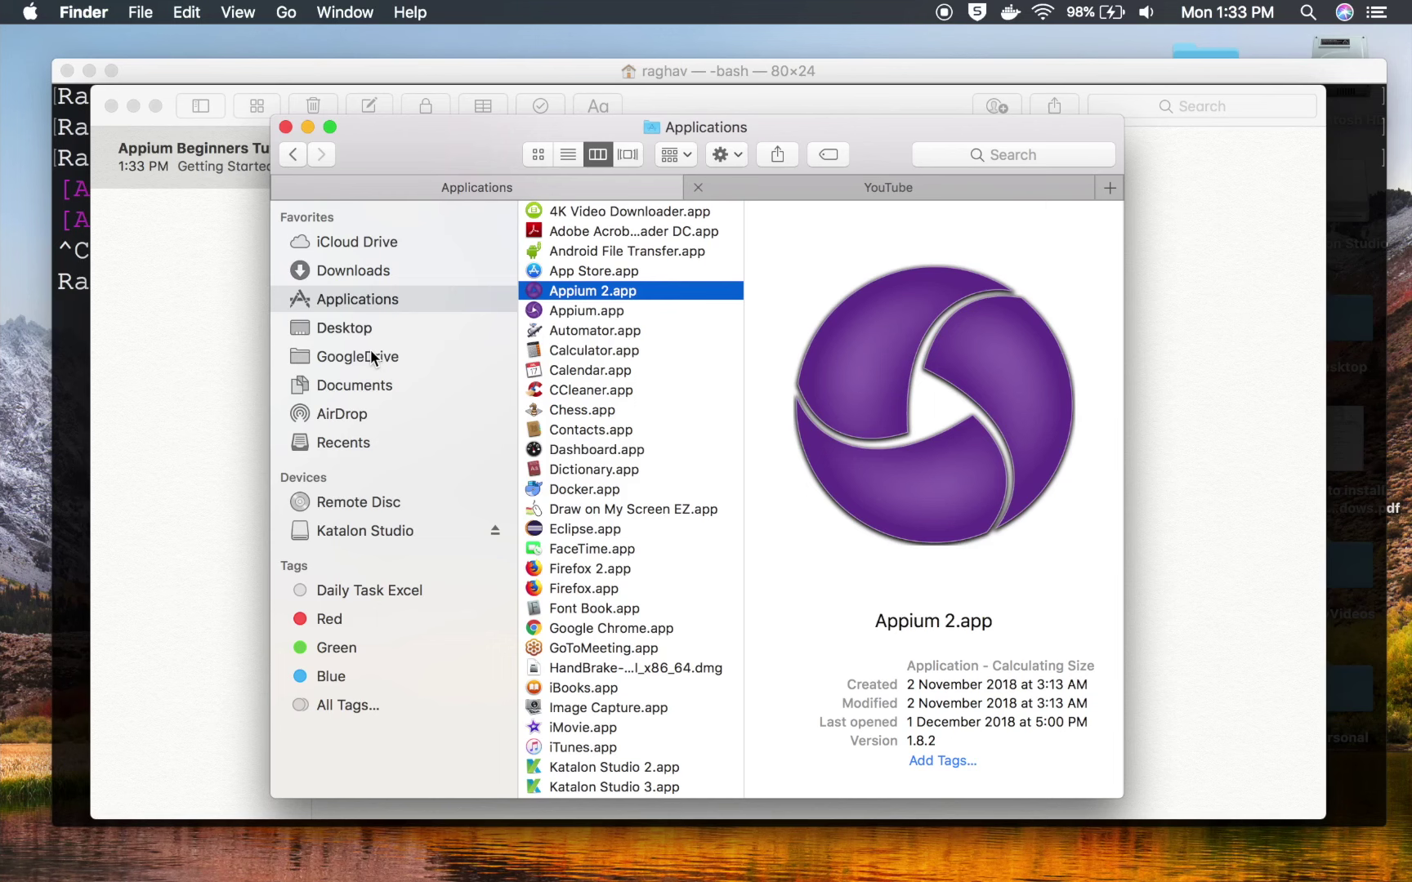
- Switch to Chrome, move the Appium 2.app verification window off the downloads and cancel the Appium-1.8.2 (1).dmg download
key("ctrl+Right")
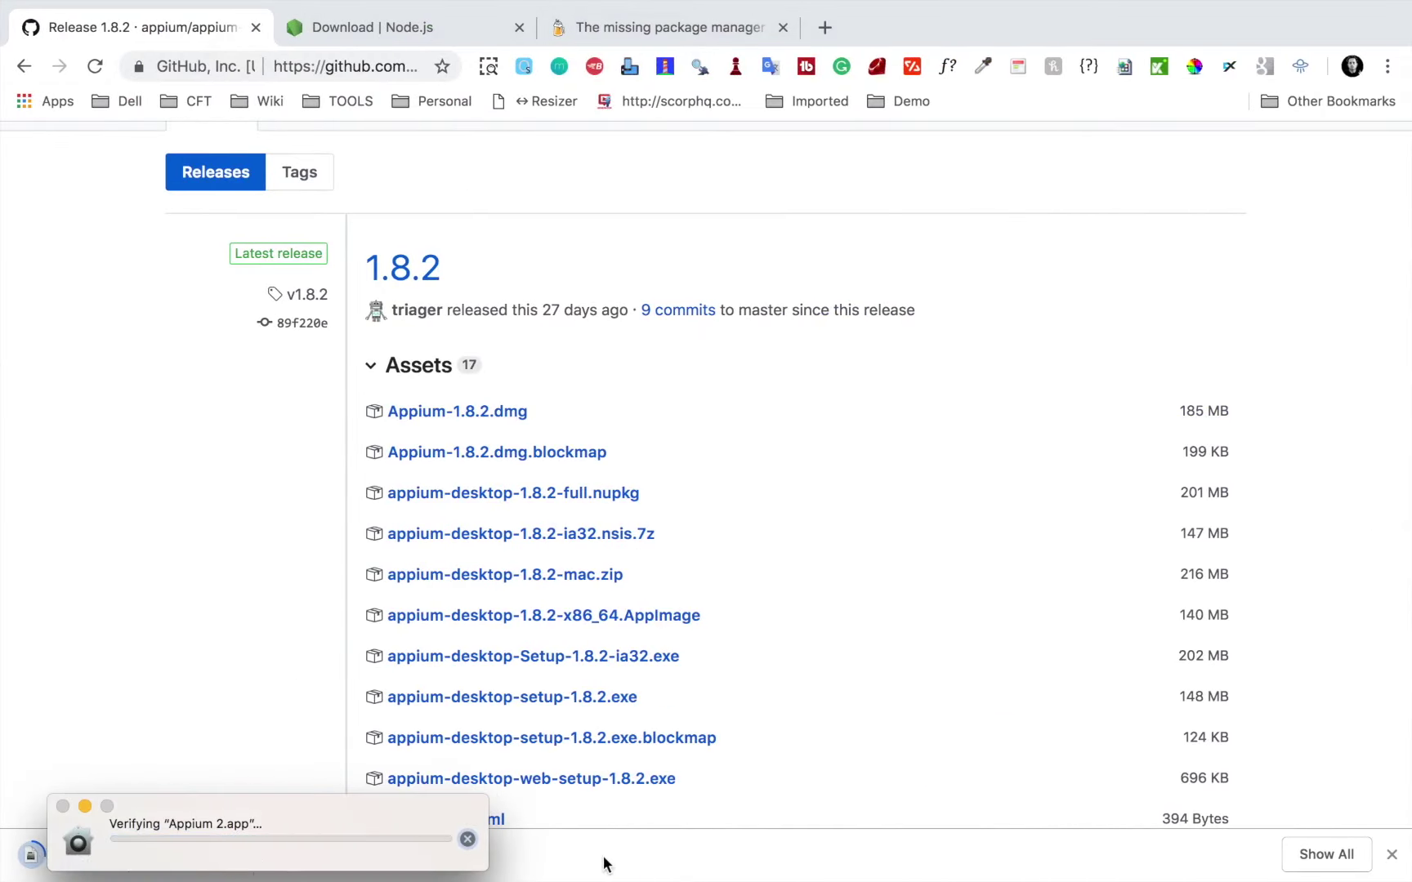
left_click_drag(259, 820, 494, 453)
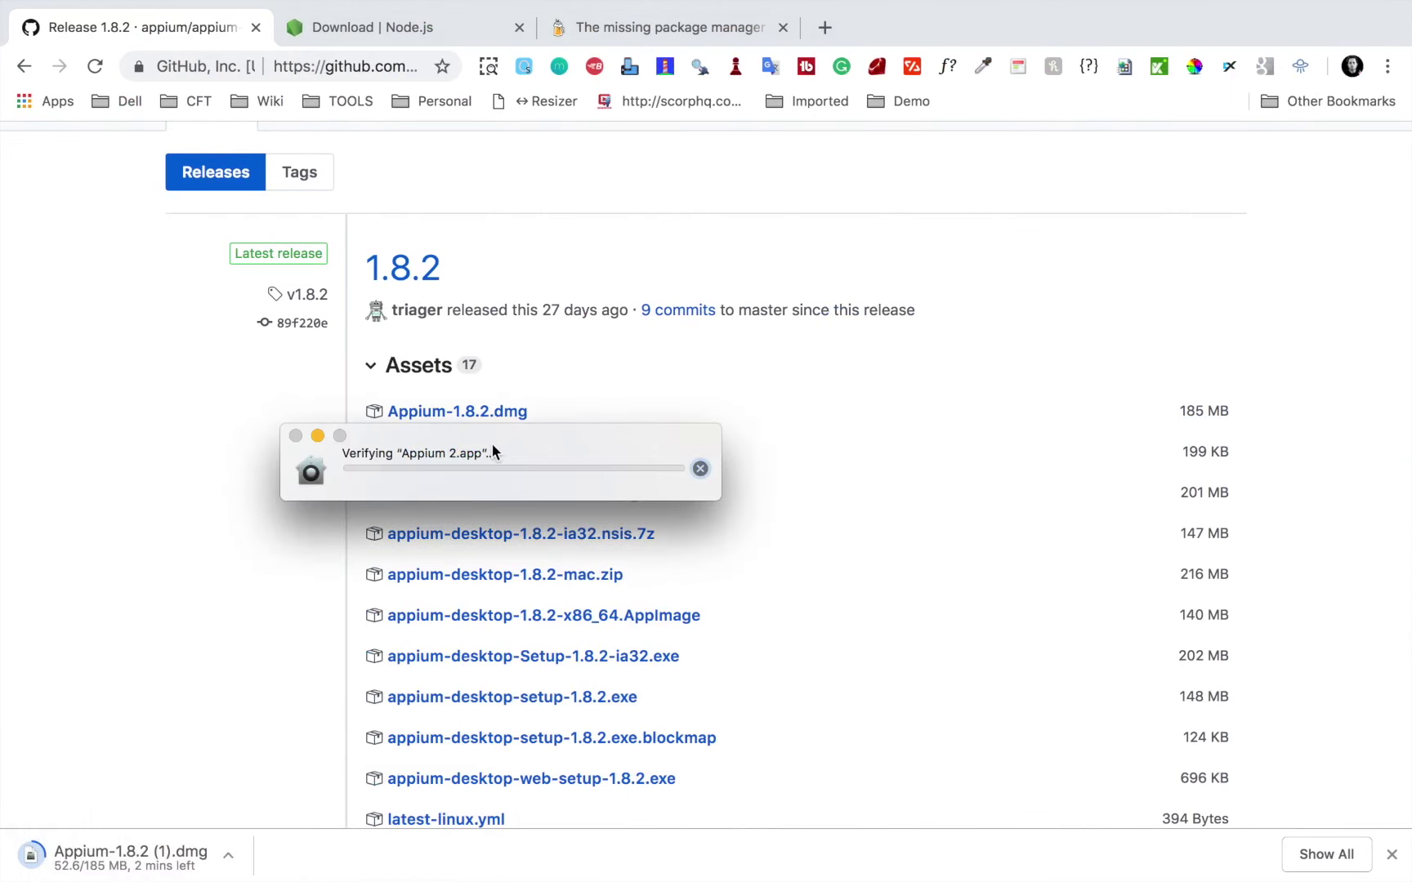
left_click(228, 857)
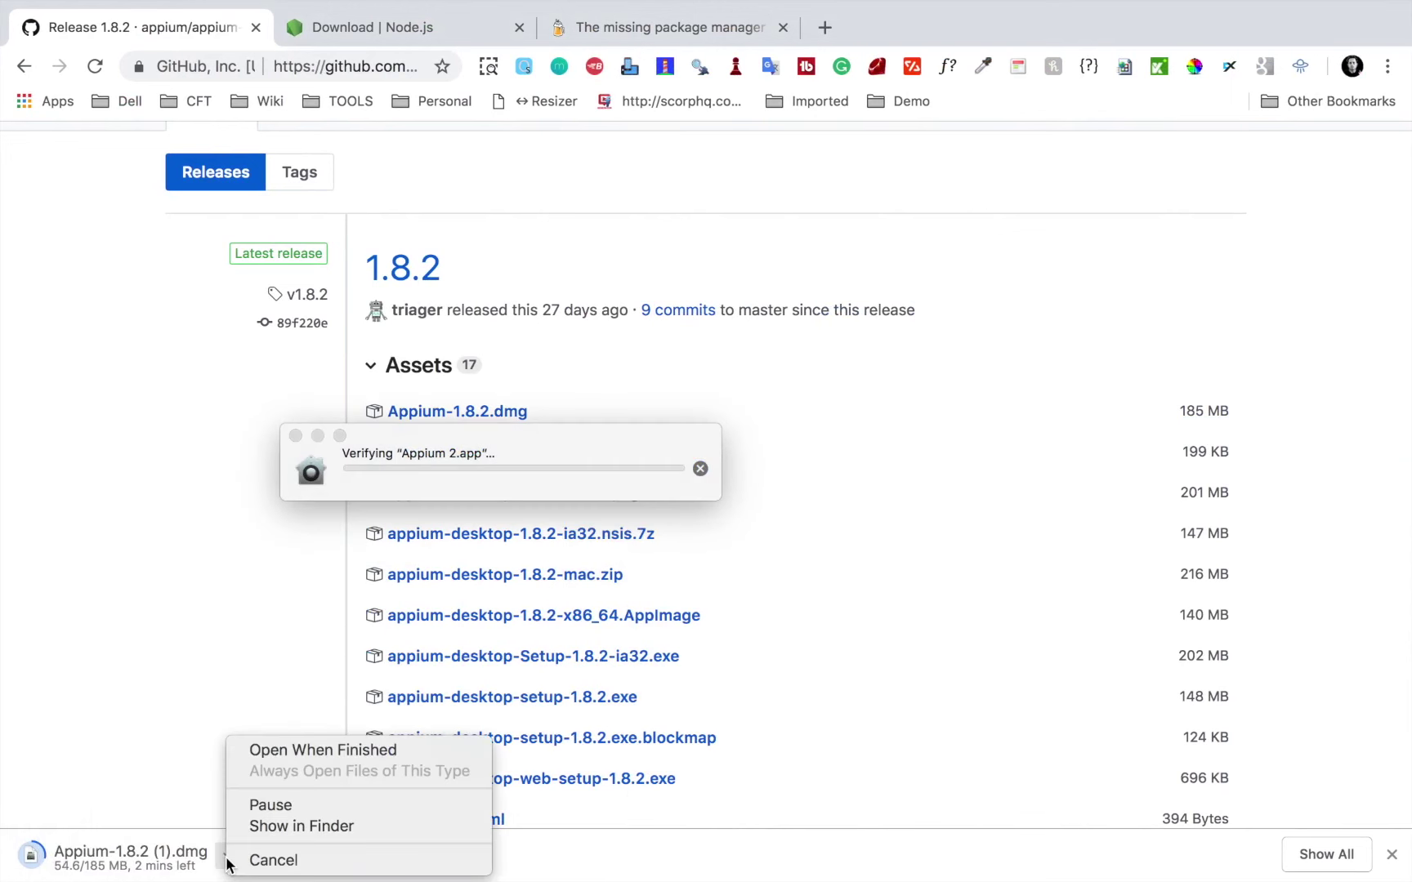
left_click(281, 857)
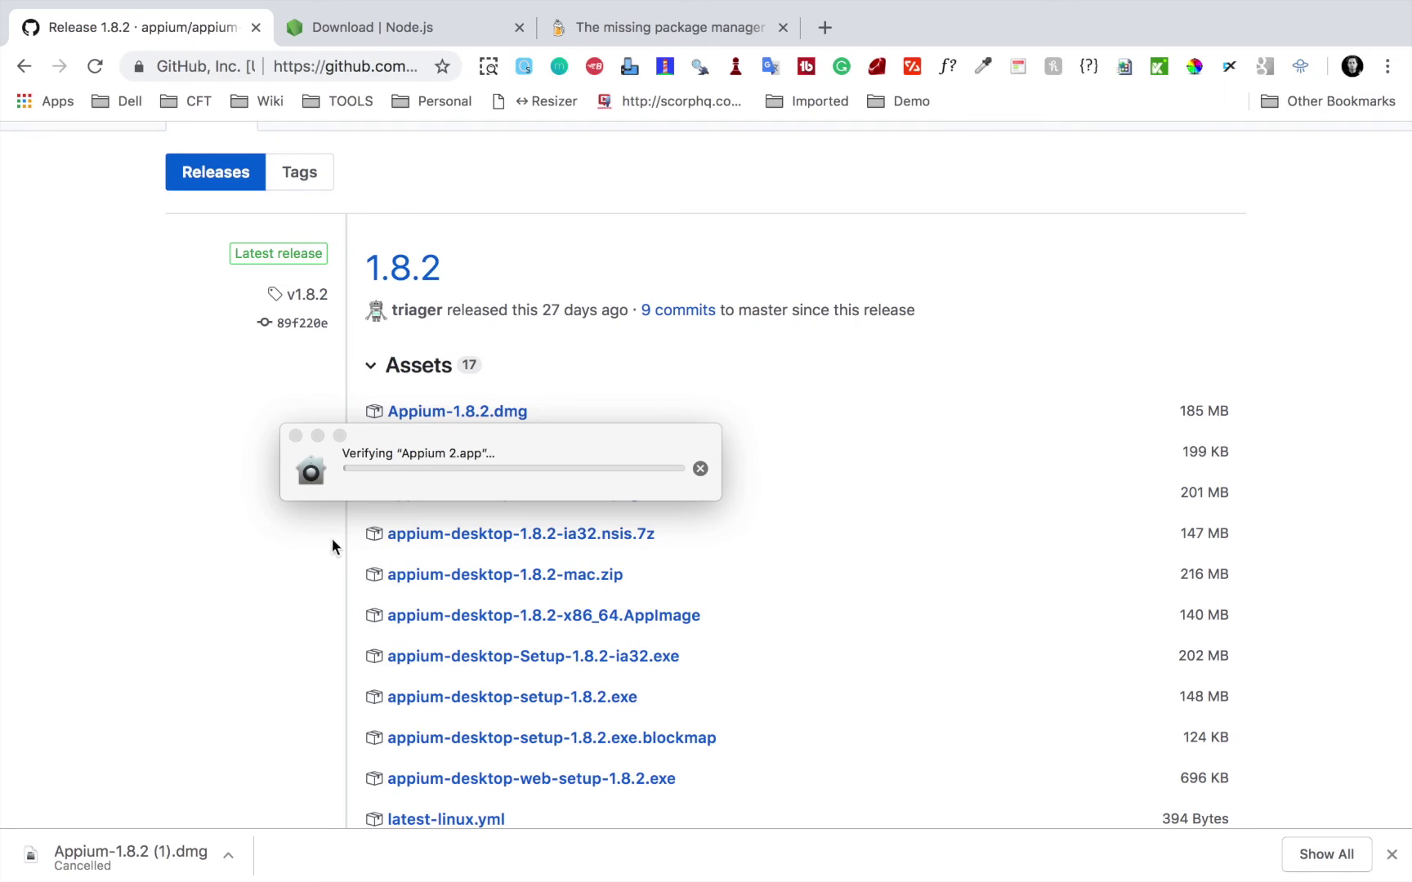
- Return to Finder, minimize the Applications window and move the Appium 2.app verification window higher over the note
left_click(506, 433)
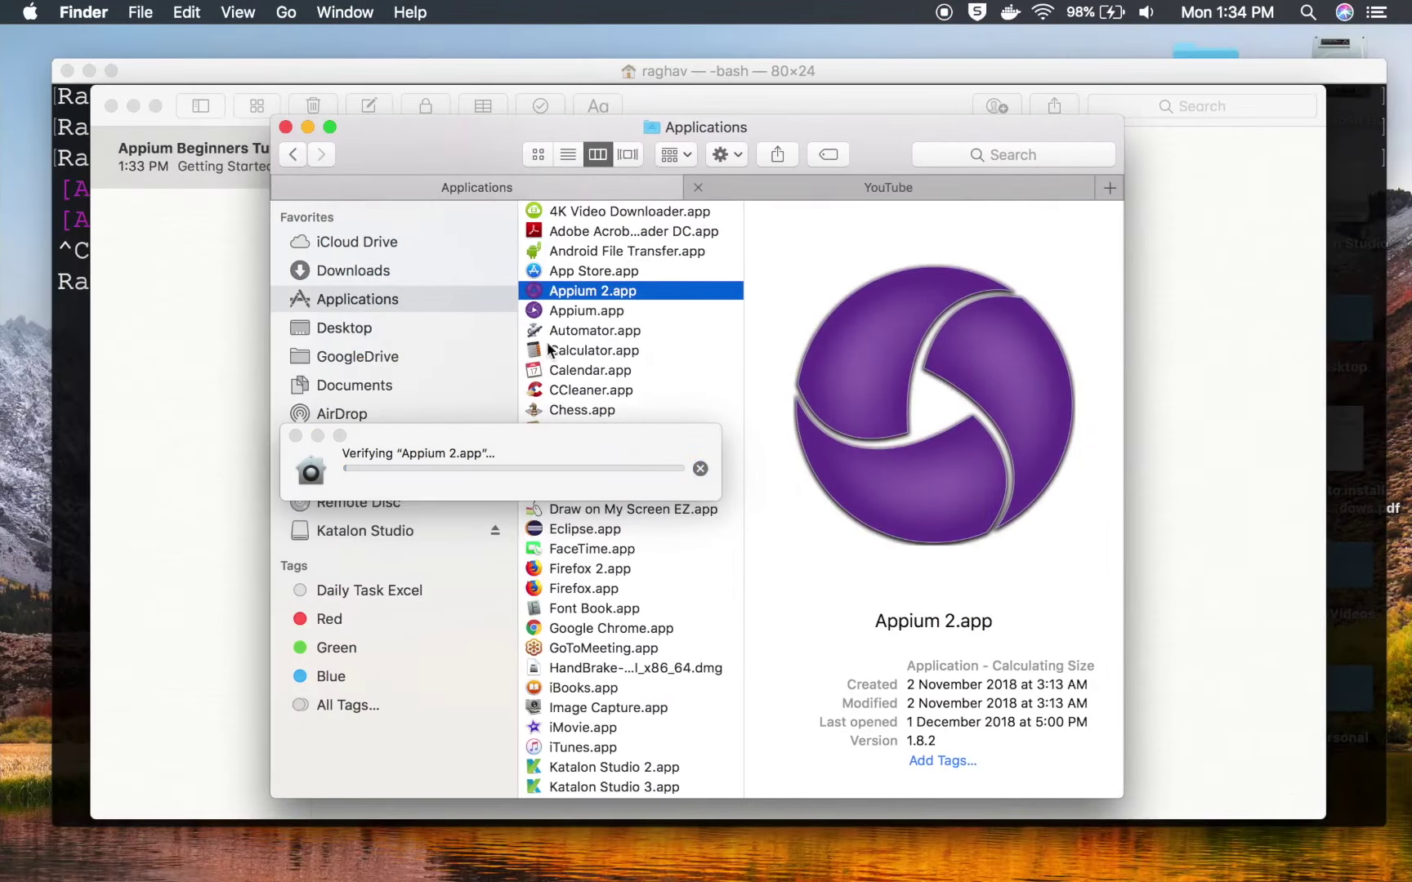
left_click(307, 127)
left_click_drag(508, 447, 612, 326)
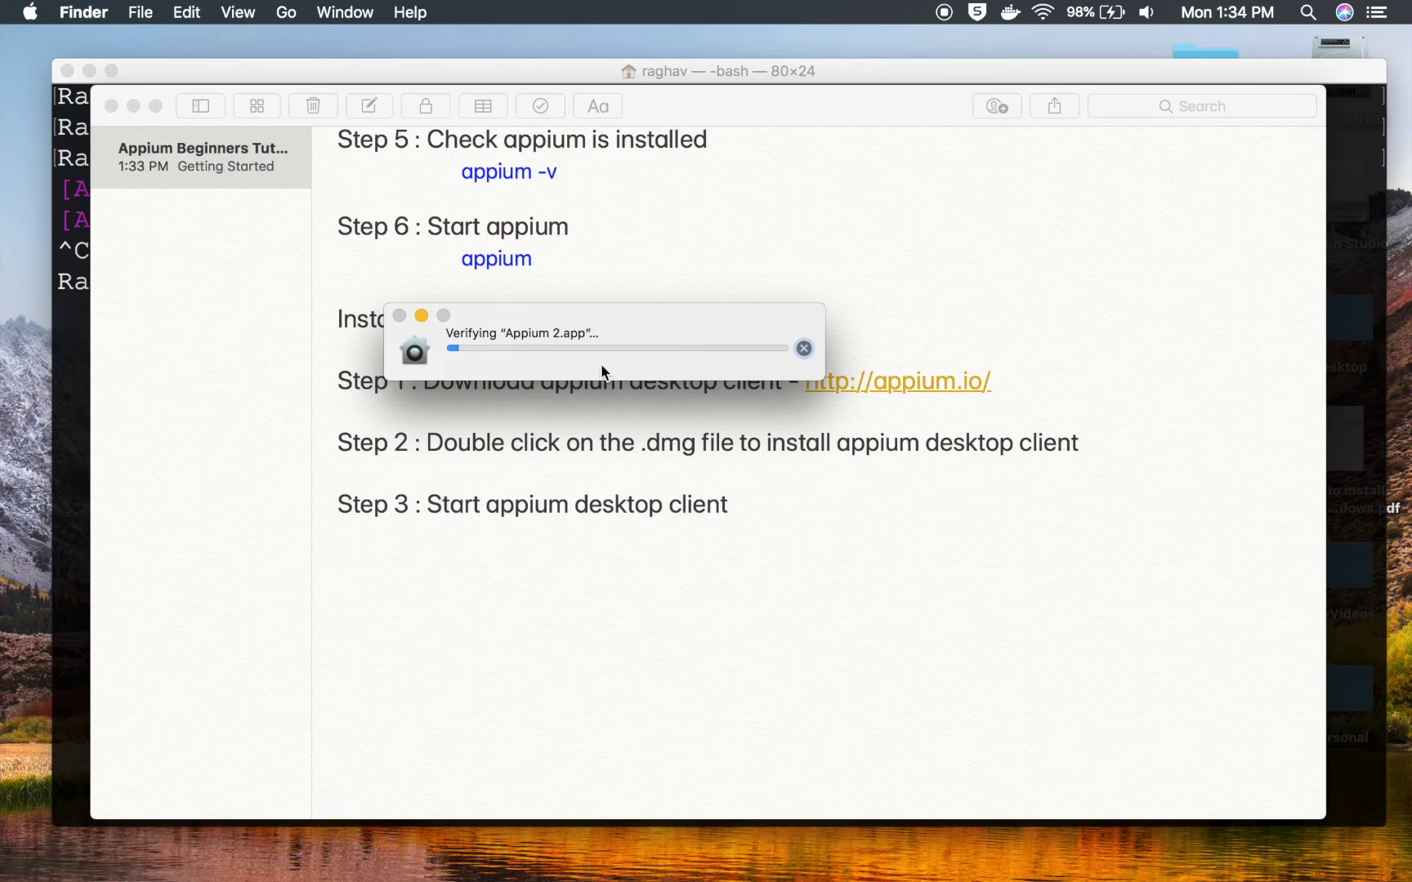
- Switch to Chrome, open the appium-desktop repository's main page from the release page and move the verification window out of the way
key("super+Tab")
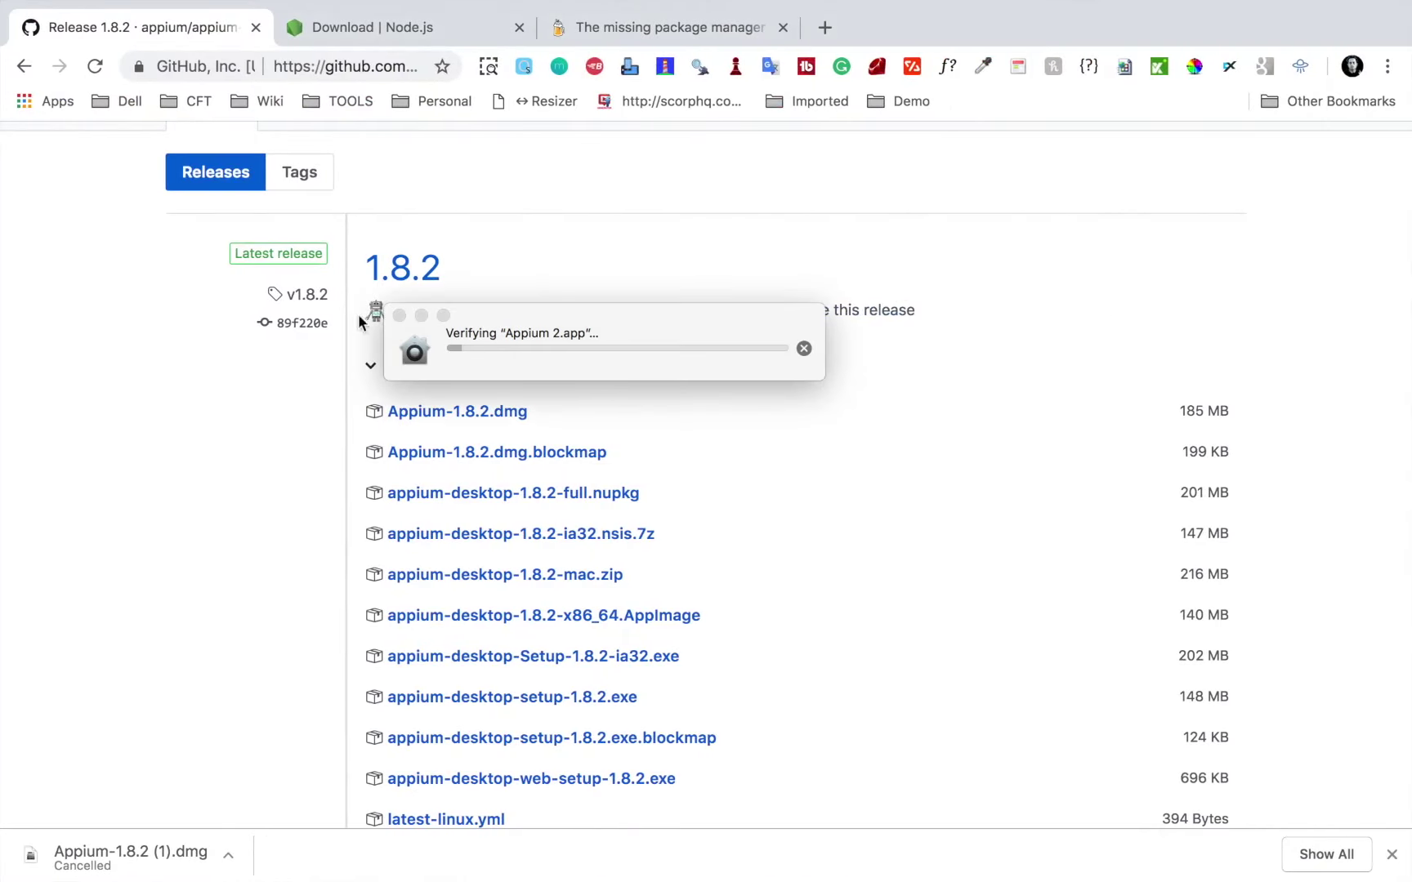
scroll(184, 506, "up", 5)
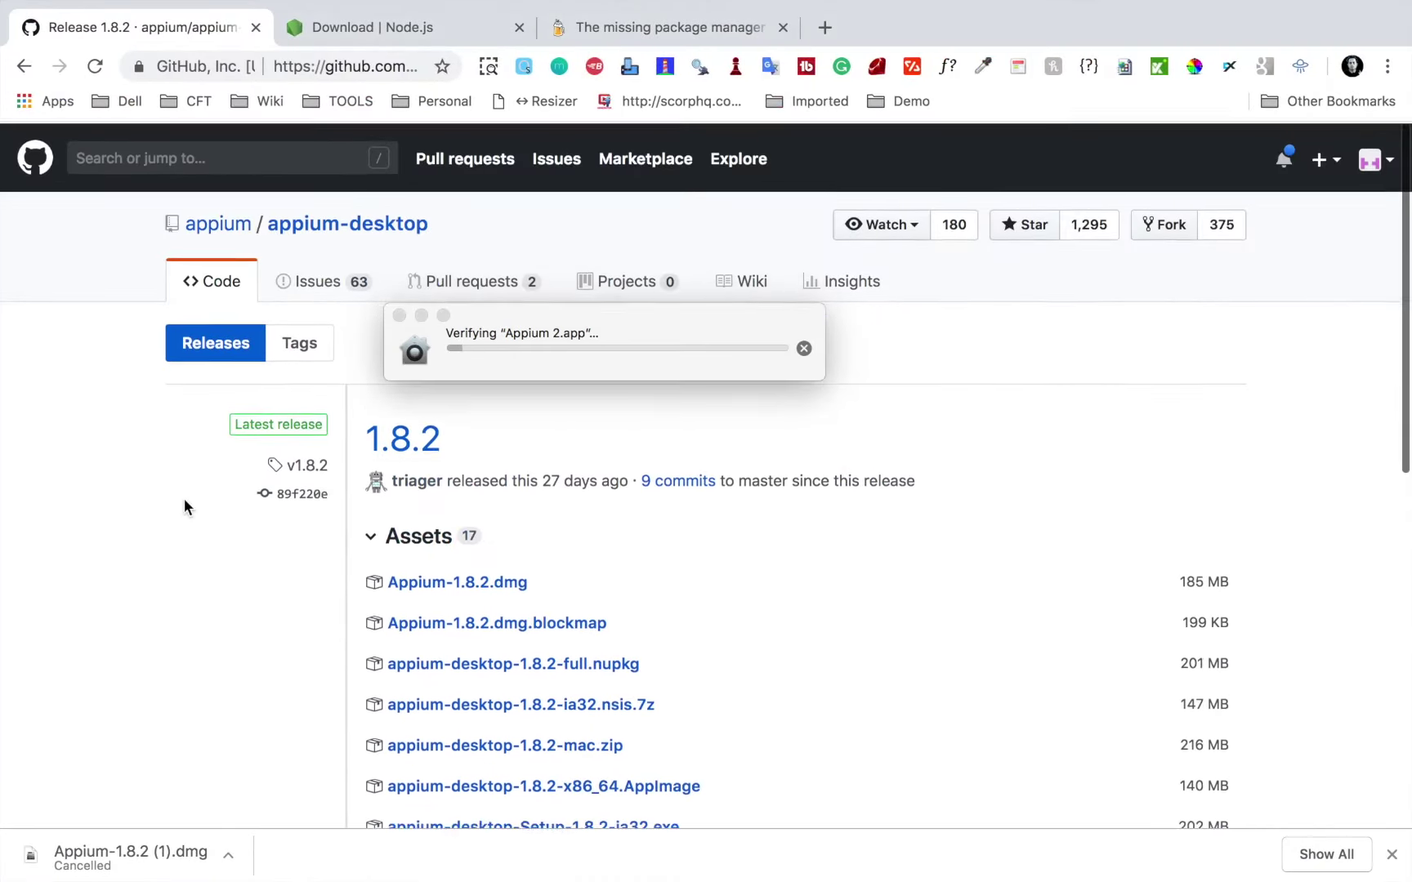
left_click(309, 233)
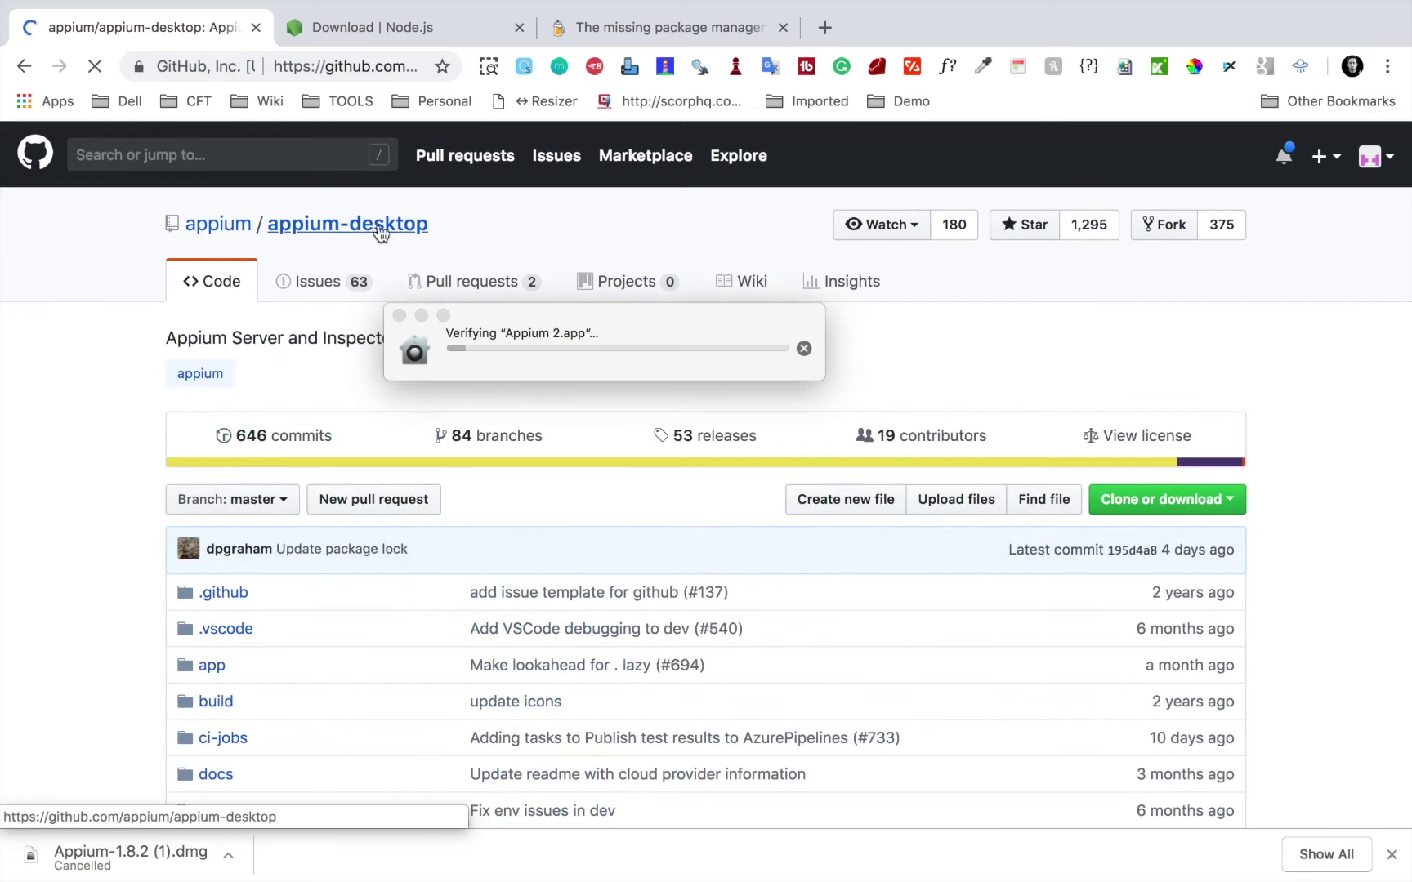
left_click_drag(570, 350, 213, 858)
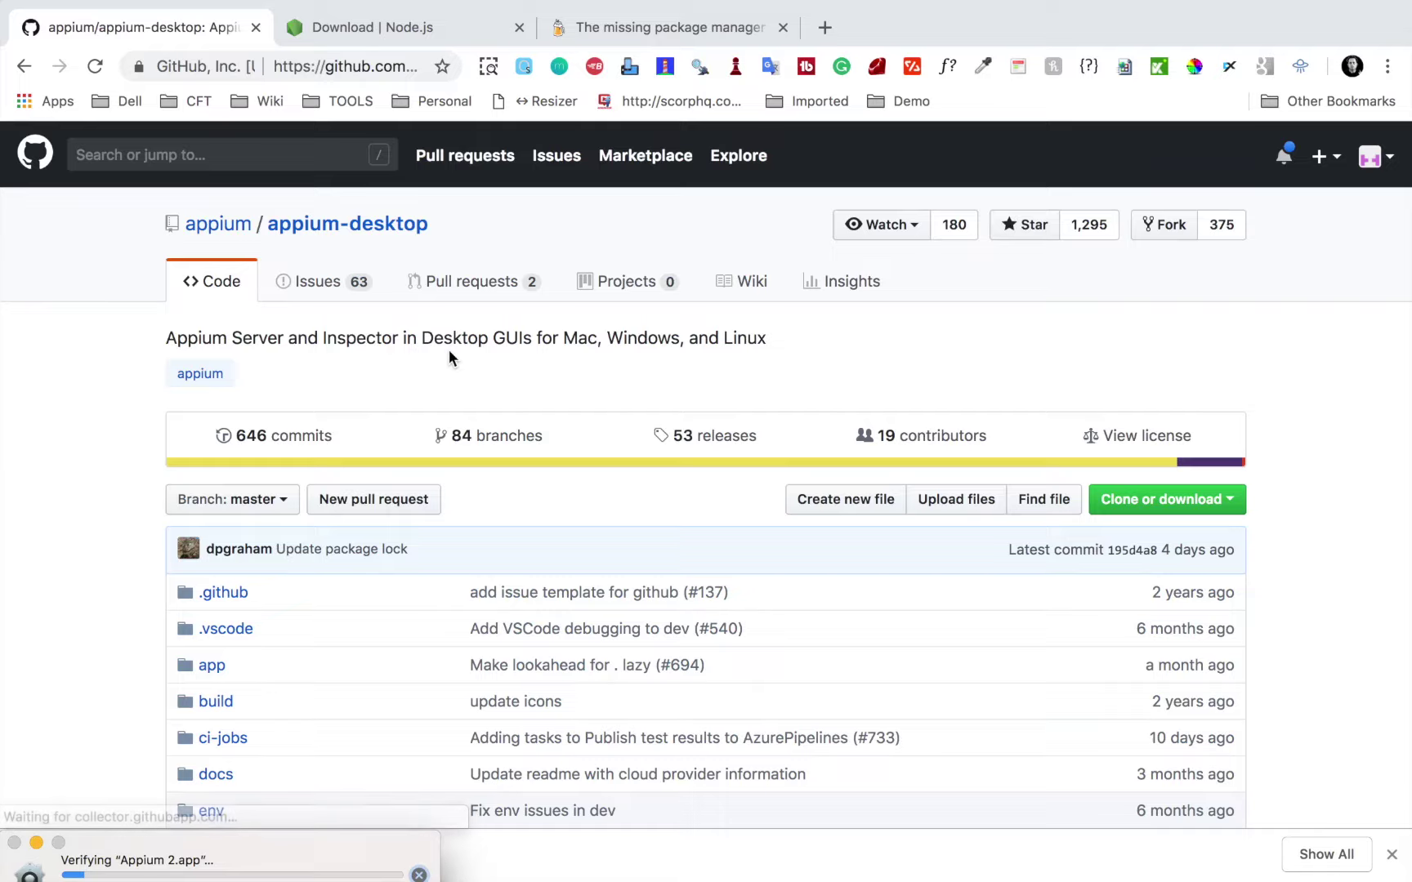
- Review the Appium Desktop README, including its feature description, server start options, presets and server console output window
scroll(448, 351, "down", 15)
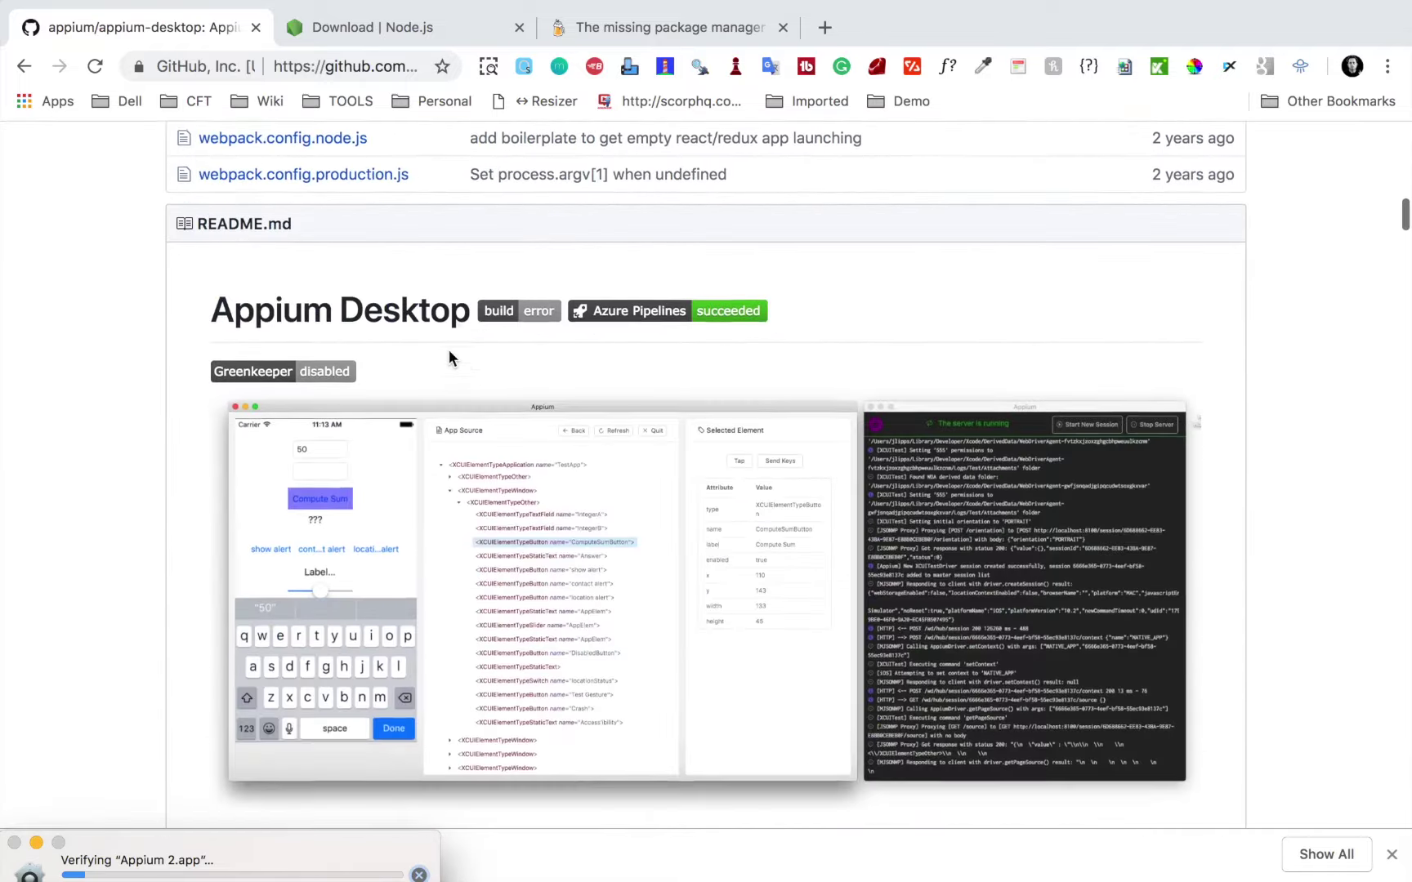
scroll(449, 351, "down", 6)
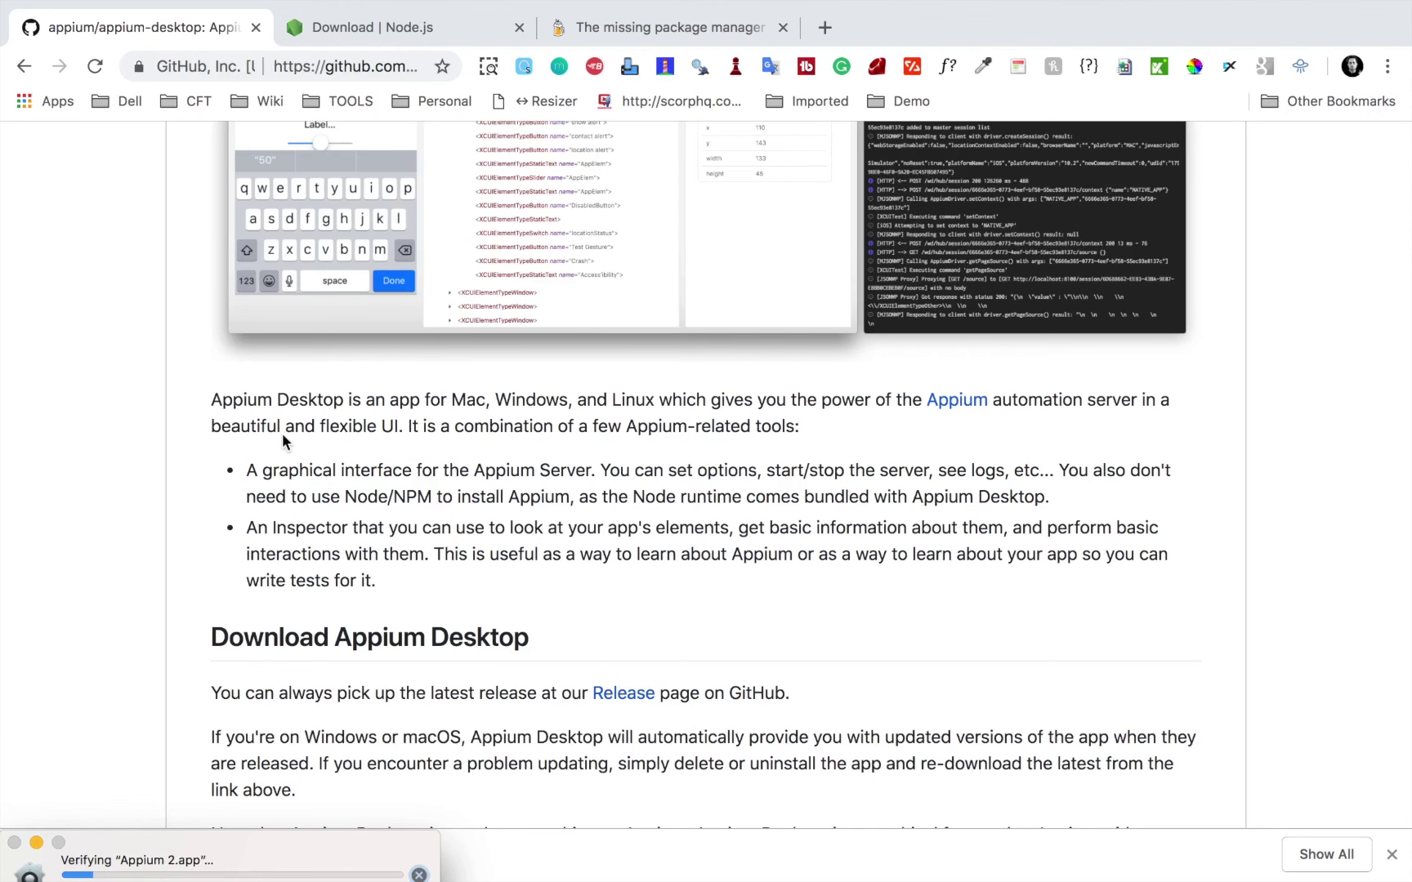
scroll(368, 433, "up", 1)
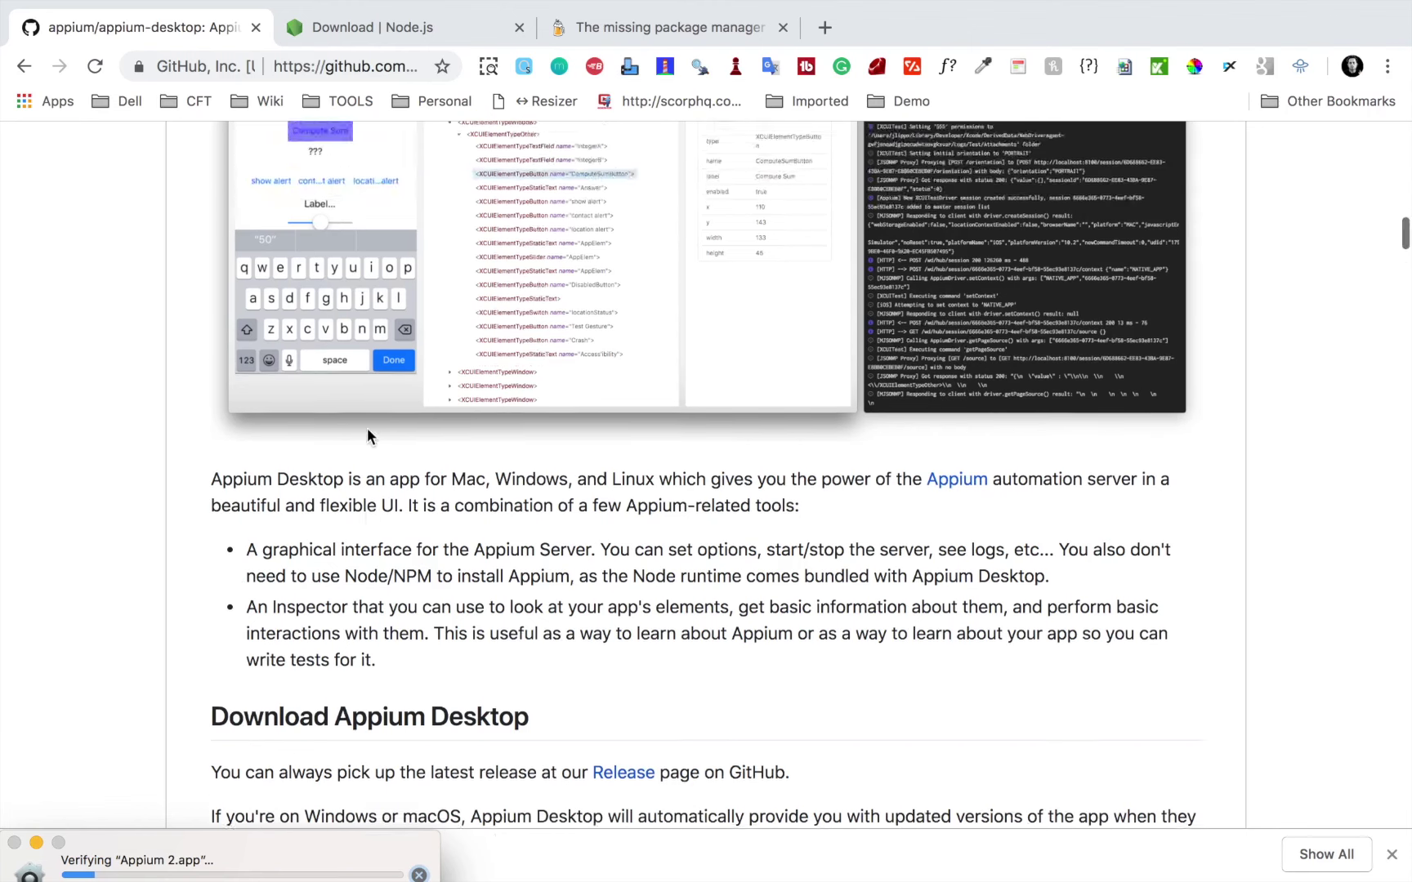
scroll(368, 433, "down", 15)
scroll(368, 433, "down", 5)
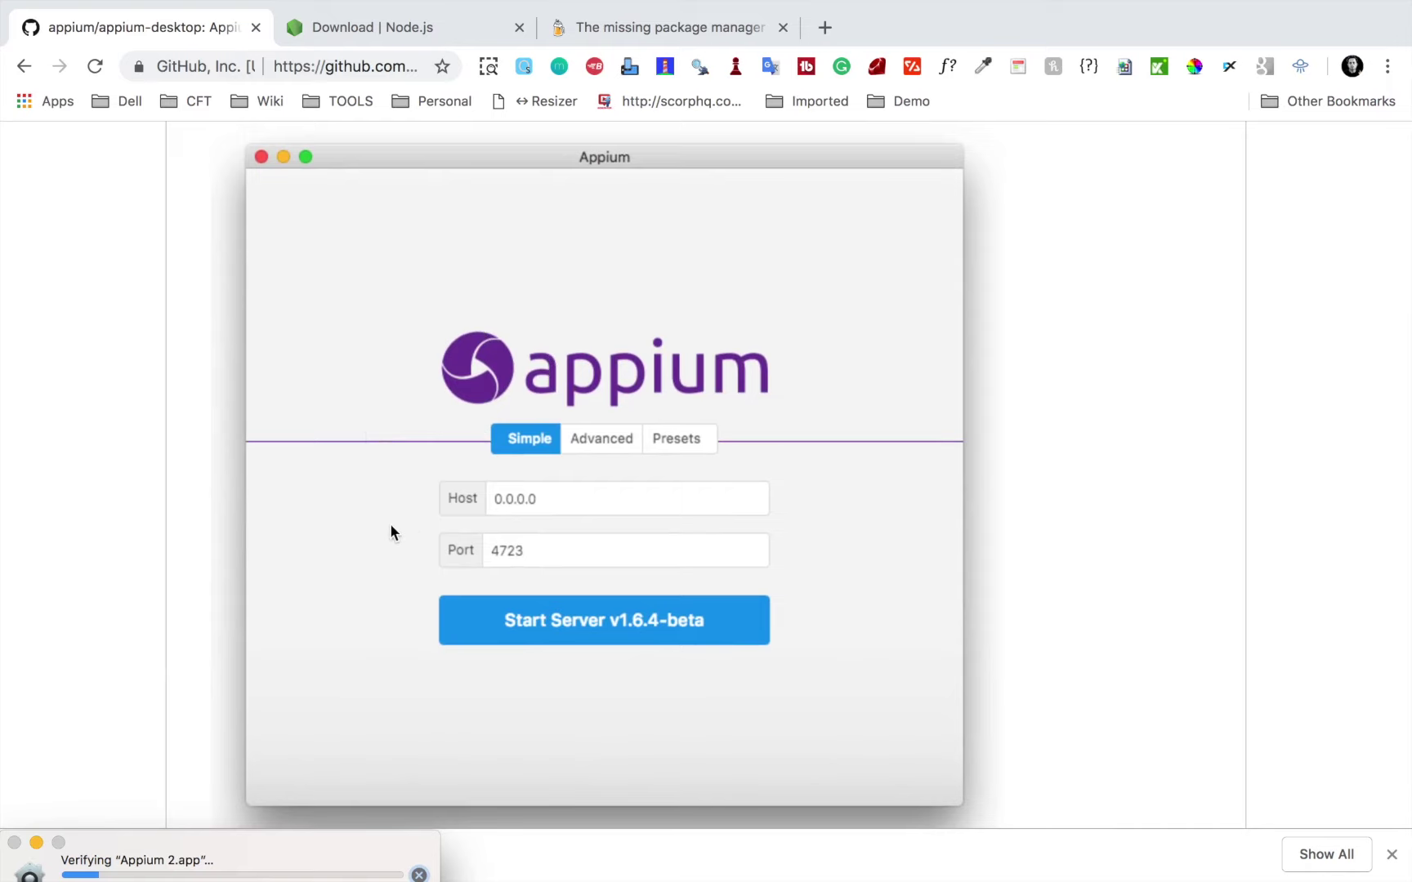
scroll(391, 532, "down", 6)
scroll(390, 531, "down", 12)
scroll(389, 532, "down", 14)
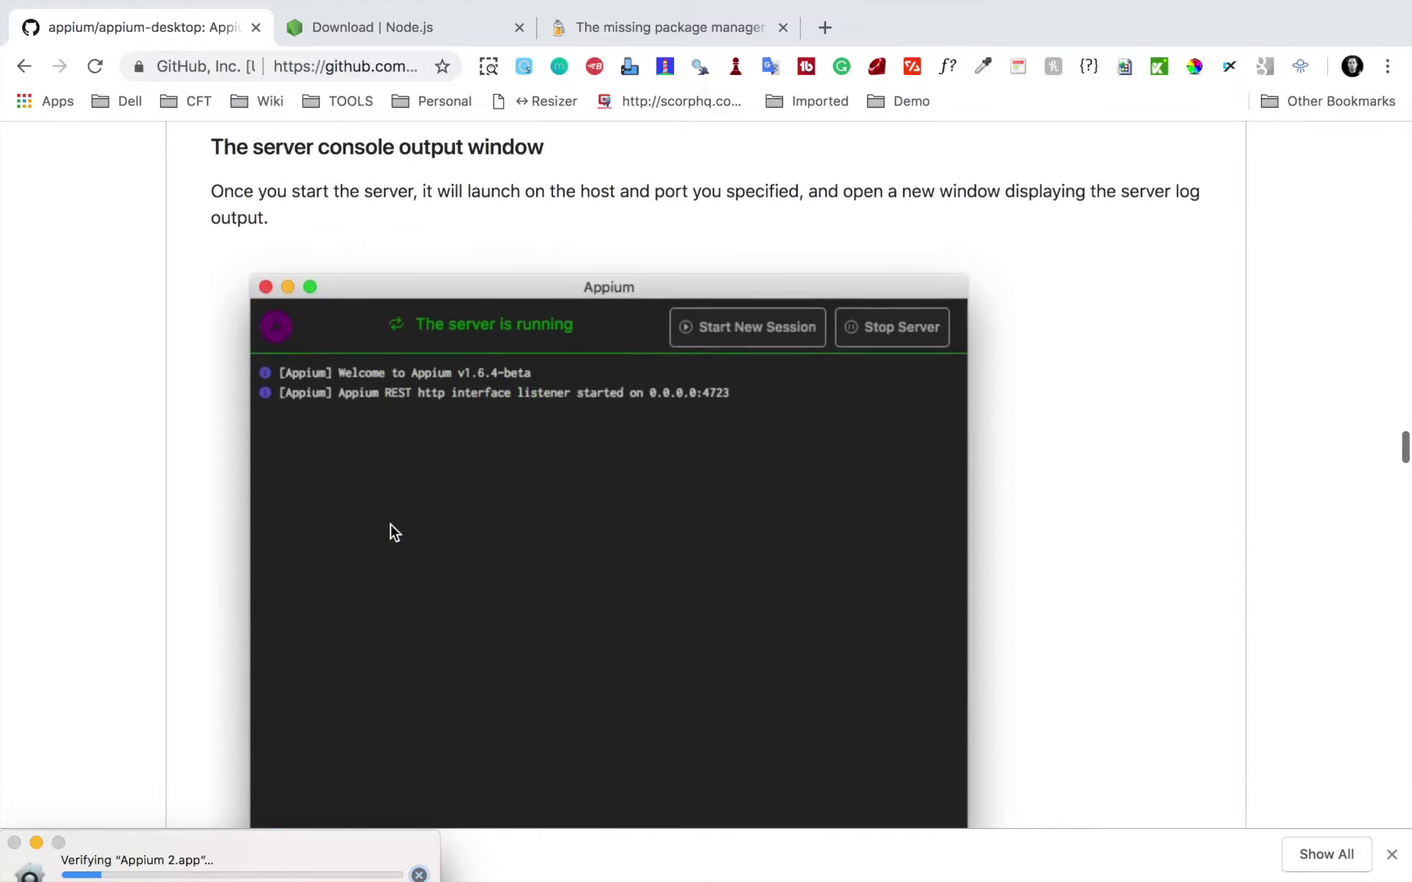
scroll(391, 525, "down", 6)
scroll(391, 525, "up", 20)
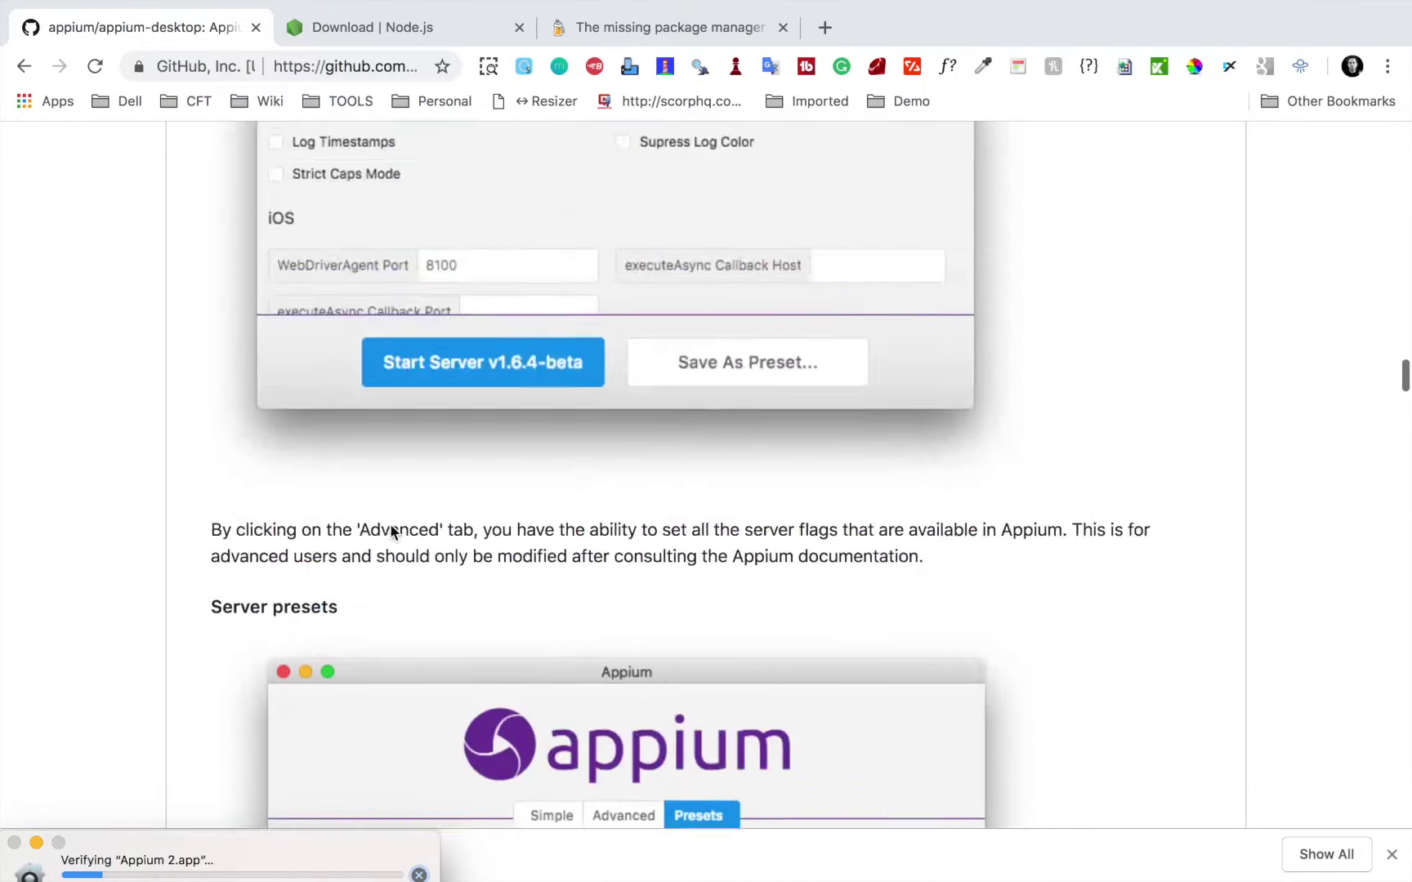
scroll(389, 522, "up", 10)
left_click(352, 65)
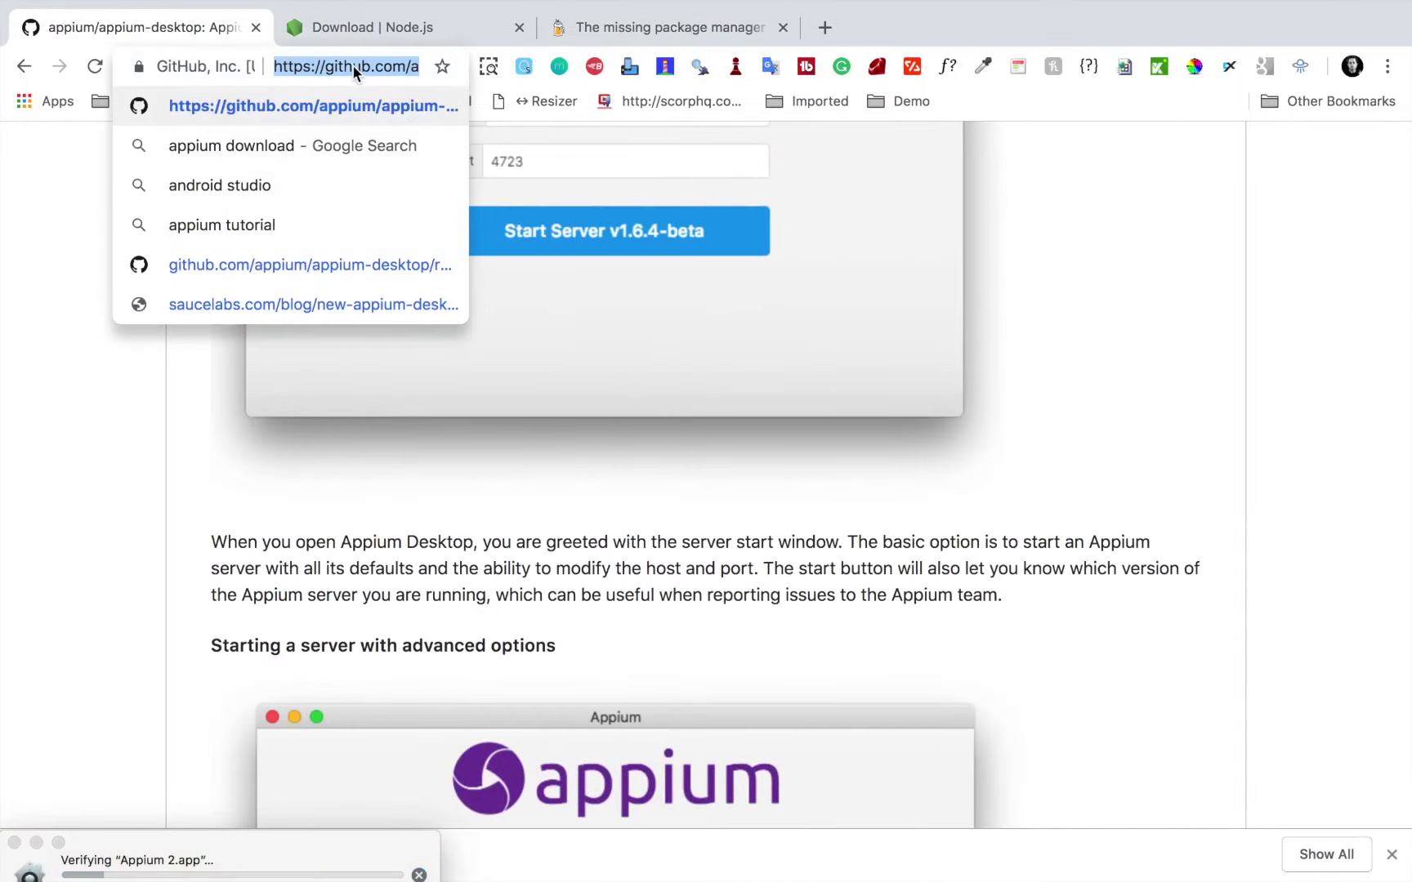
key("super+Tab")
scroll(583, 425, "up", 5)
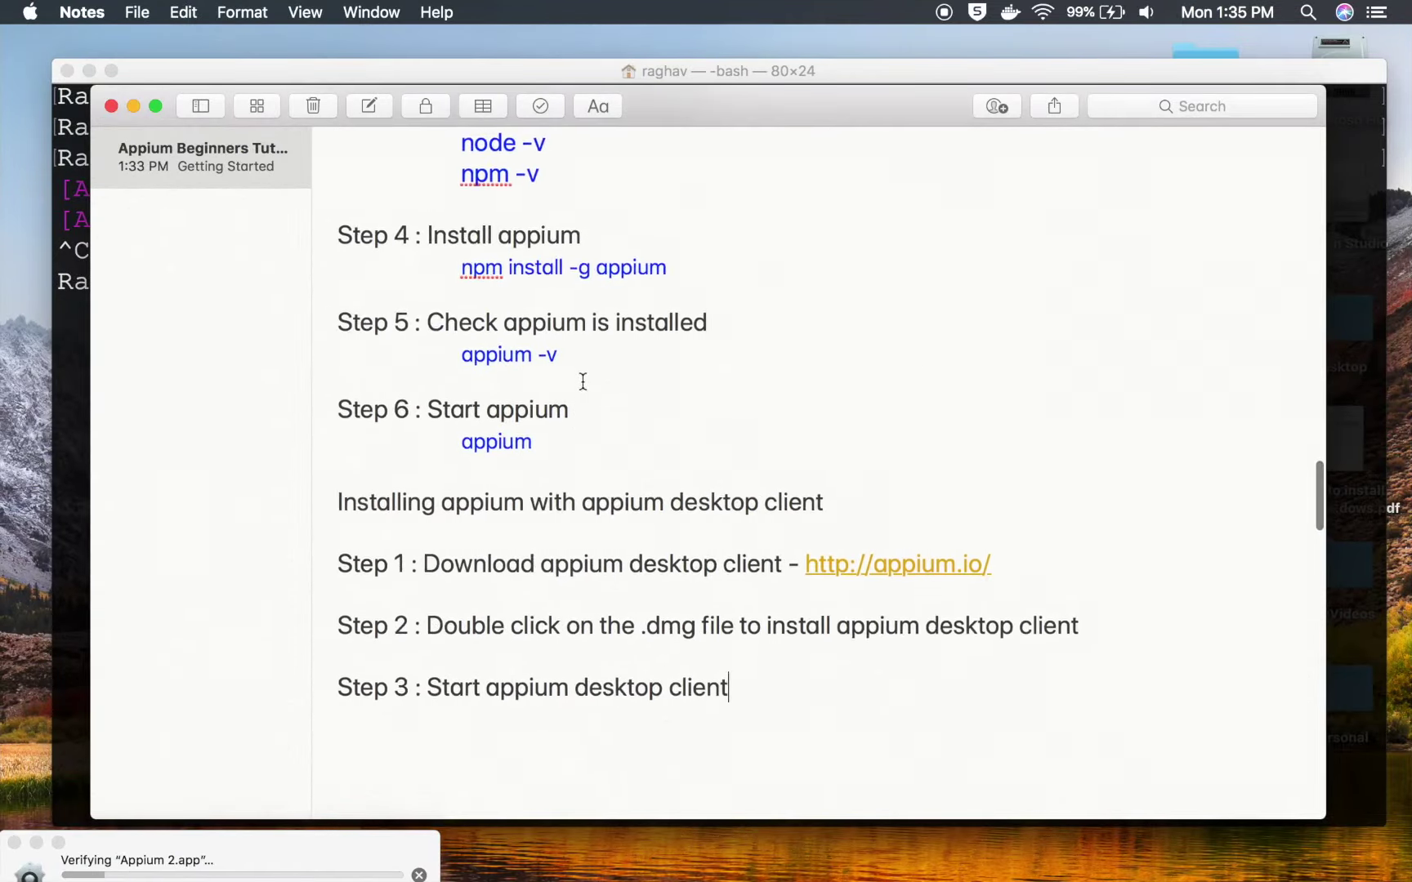
scroll(583, 384, "down", 8)
scroll(583, 372, "up", 3)
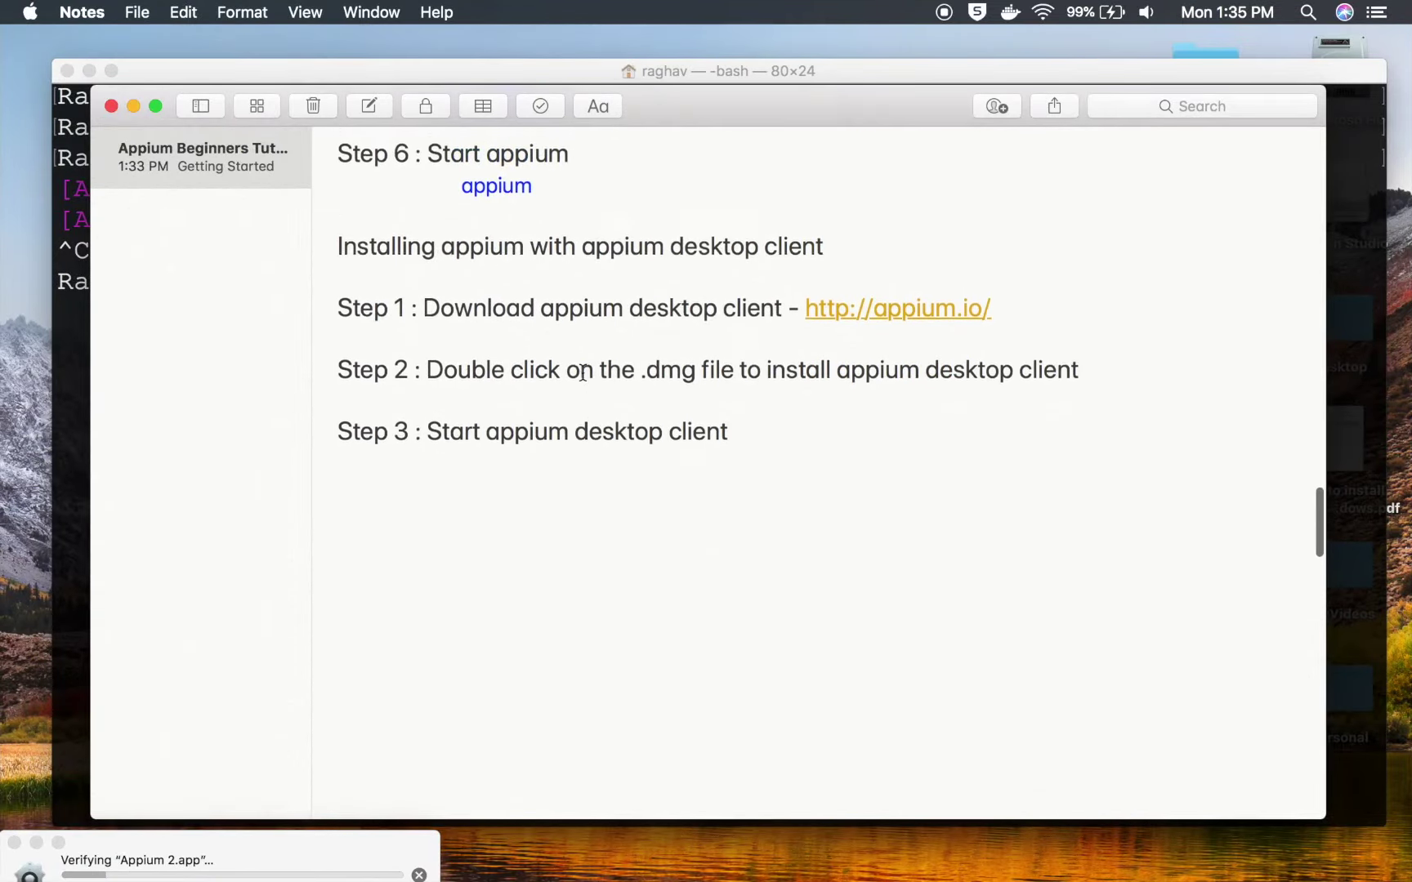
left_click(1030, 322)
key("Return")
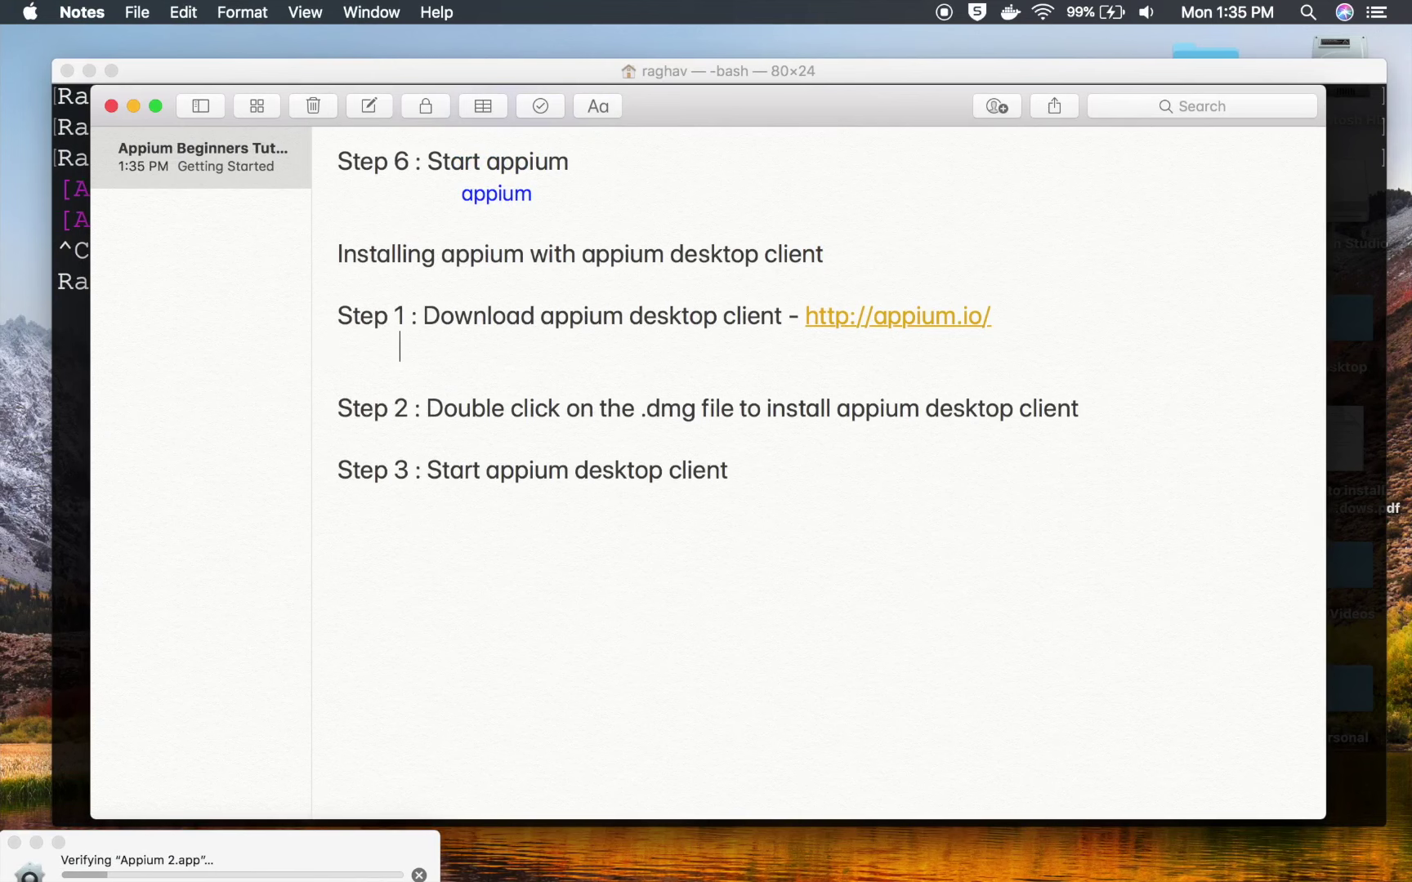
type("https://github.com/appium/appium-desktop")
key("Return")
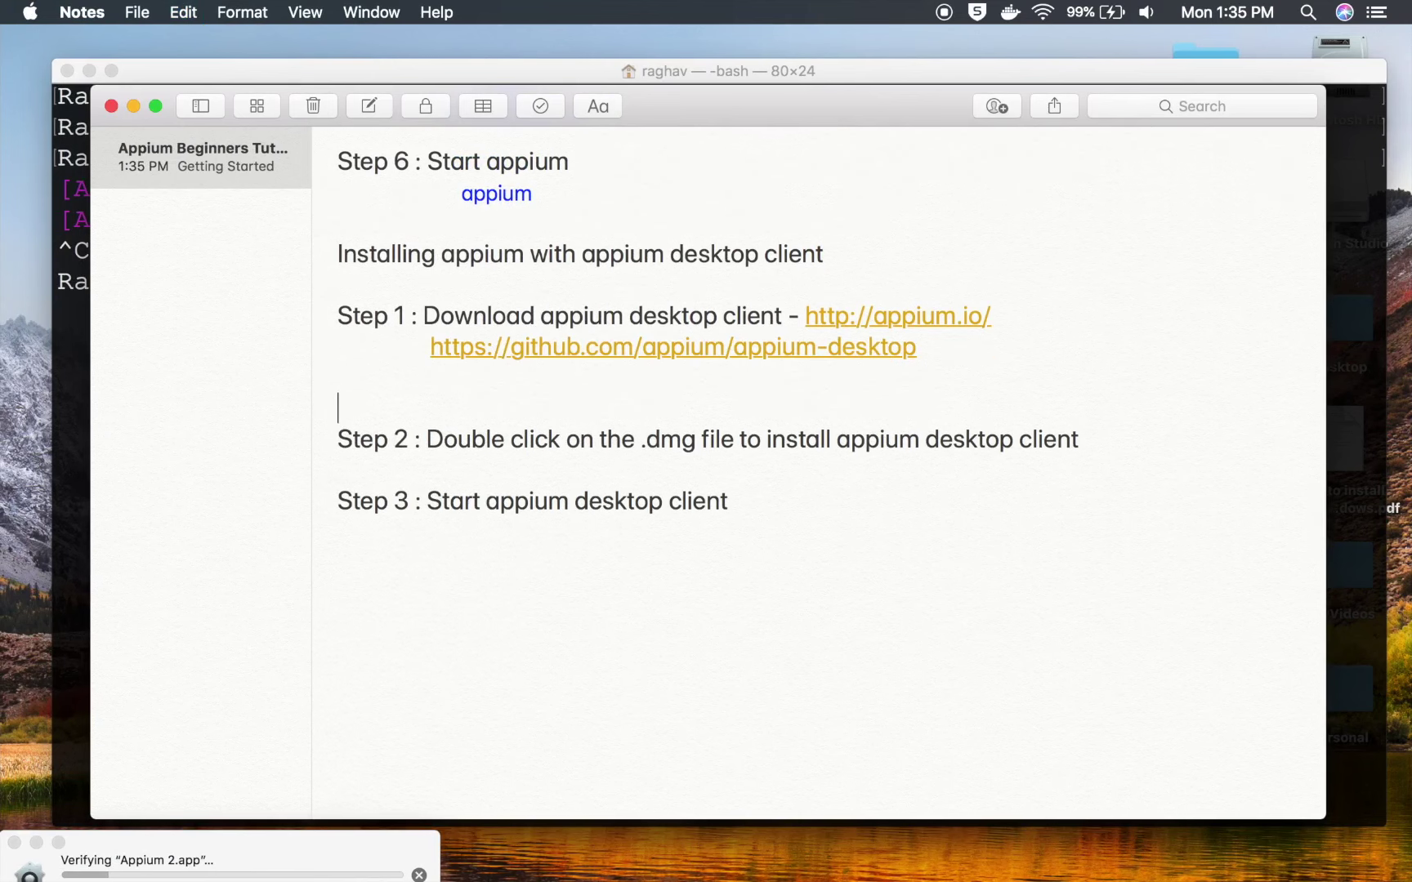
key("BackSpace")
- Move the verification window back into view and allow the downloaded Appium 2.app to open
left_click_drag(363, 862, 822, 543)
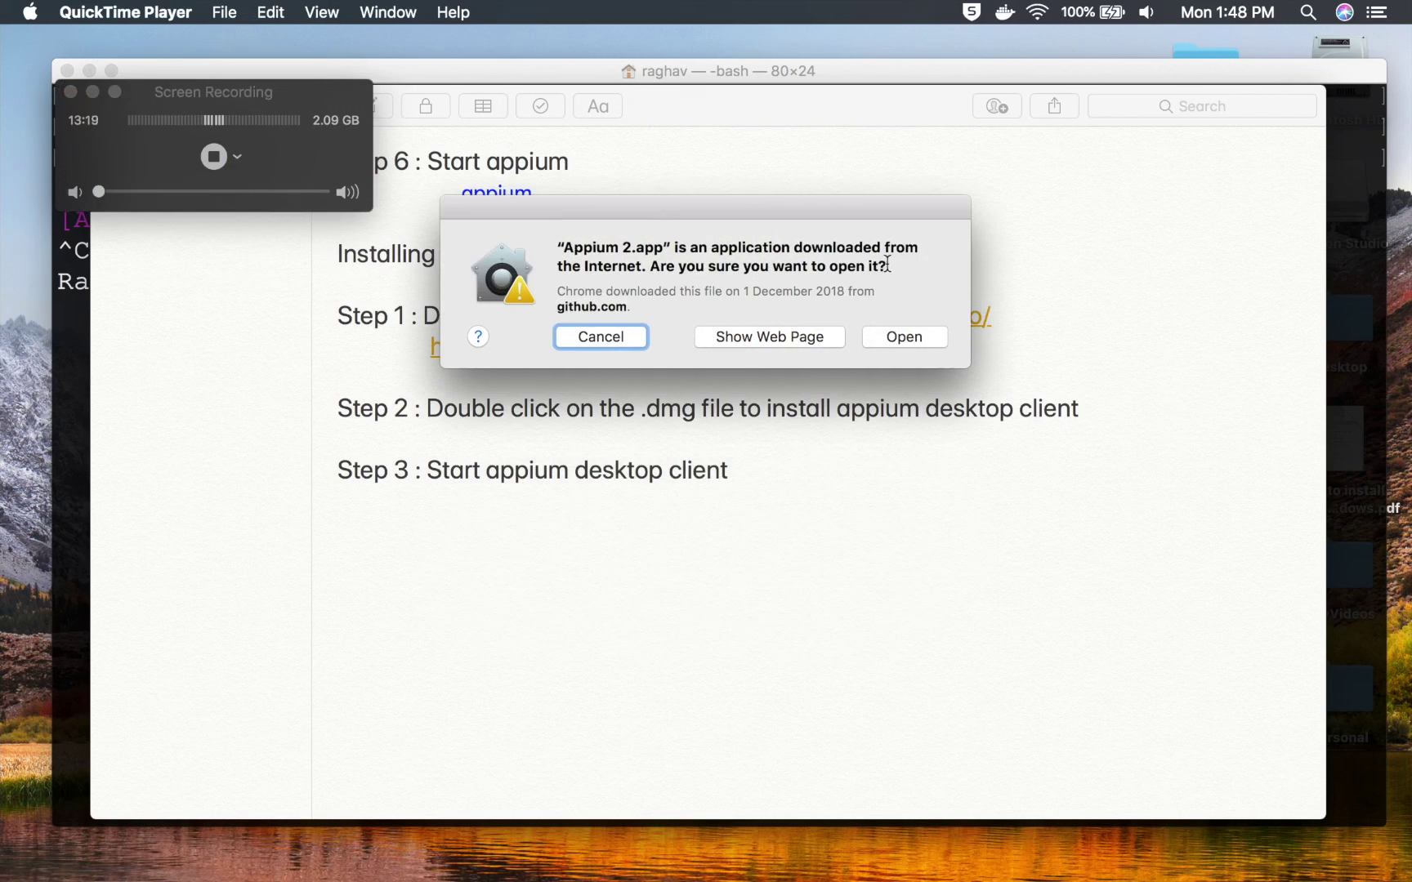
left_click(904, 336)
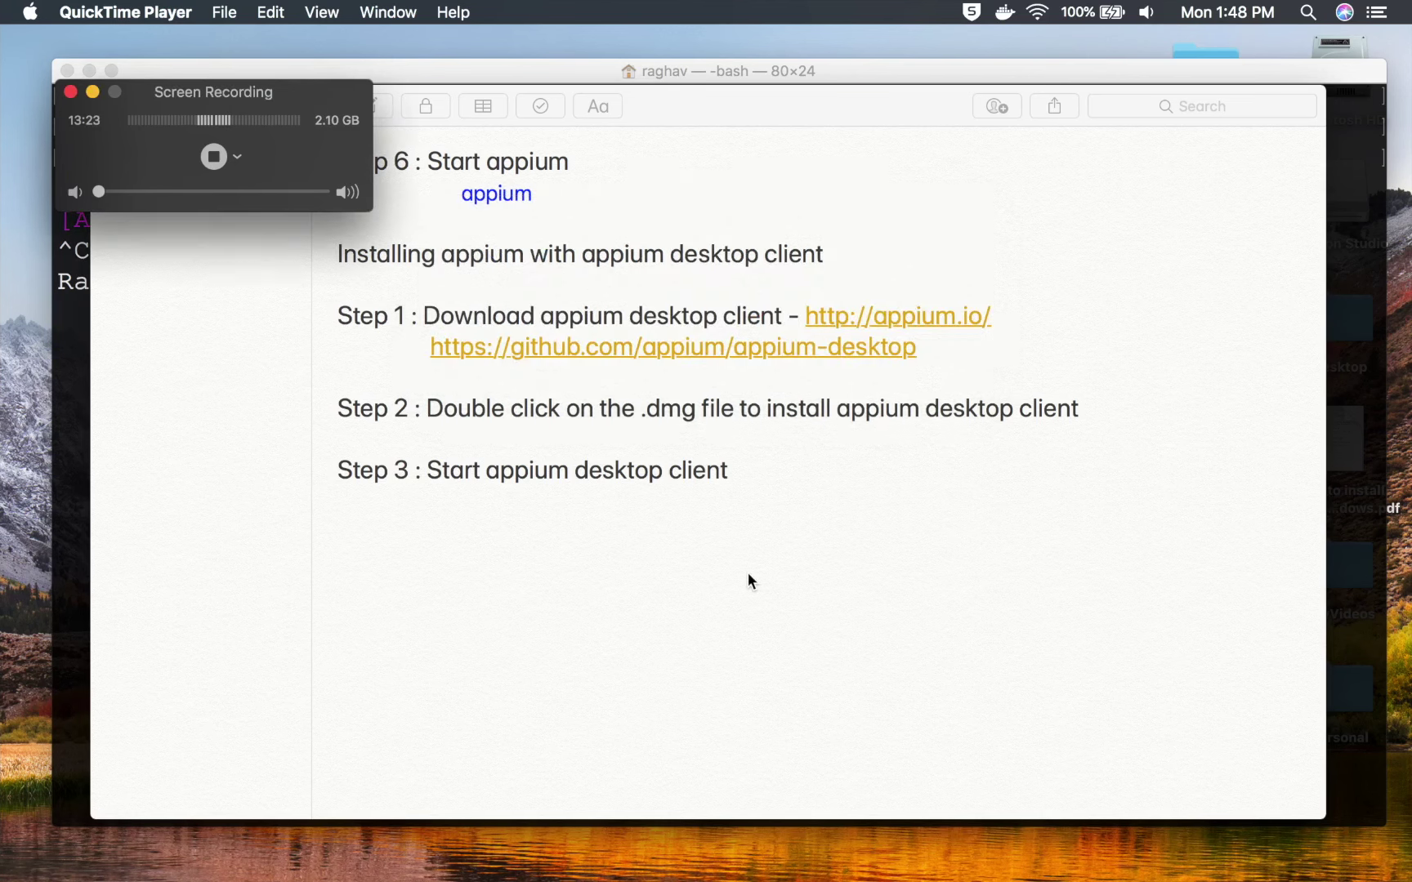
- Switch to the Appium Desktop start window and minimise the Notes and Terminal windows behind it
key("ctrl+Up")
left_click(794, 538)
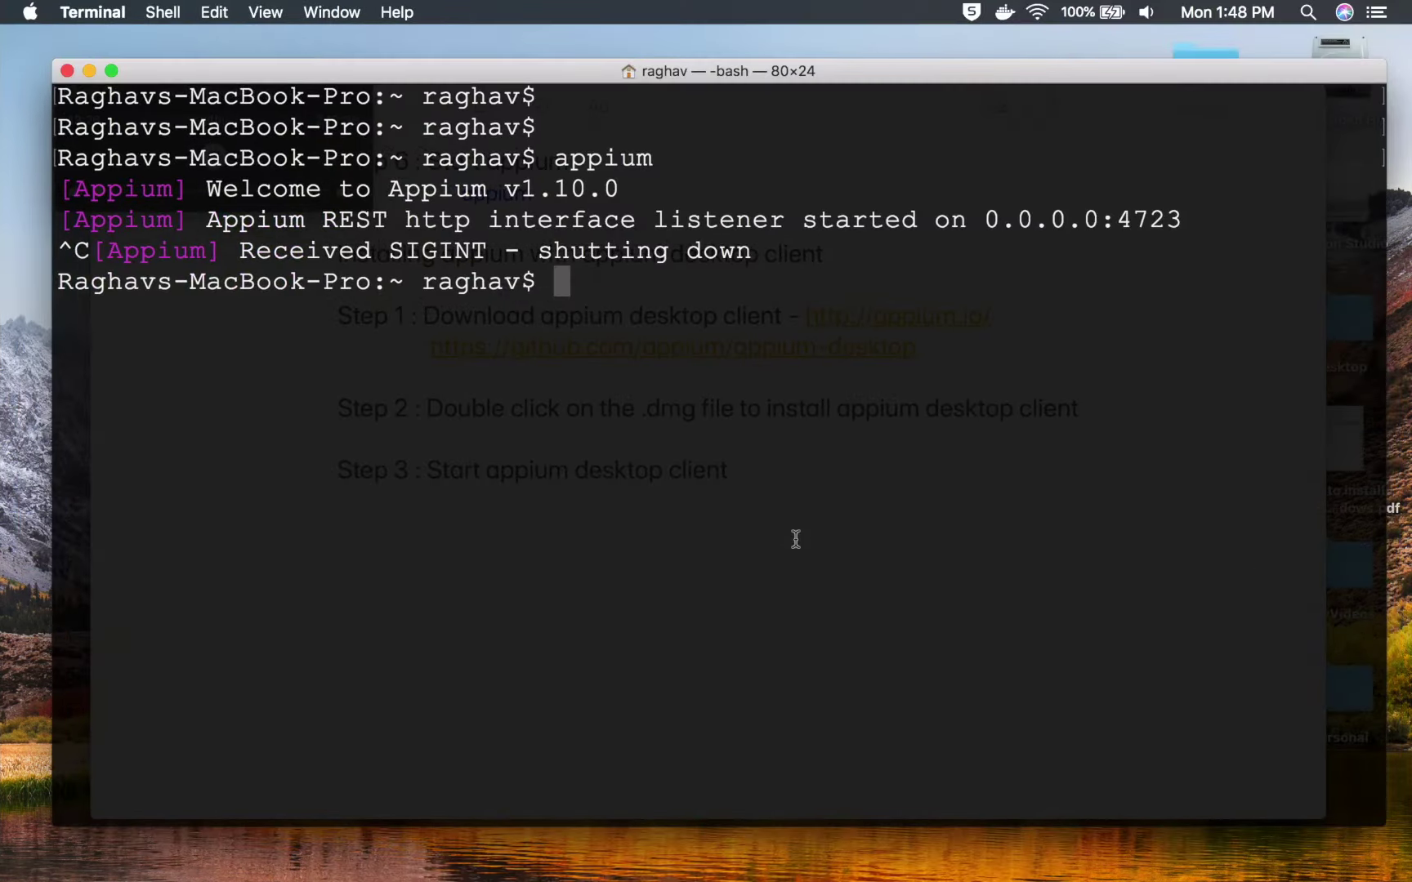
key("ctrl+Up")
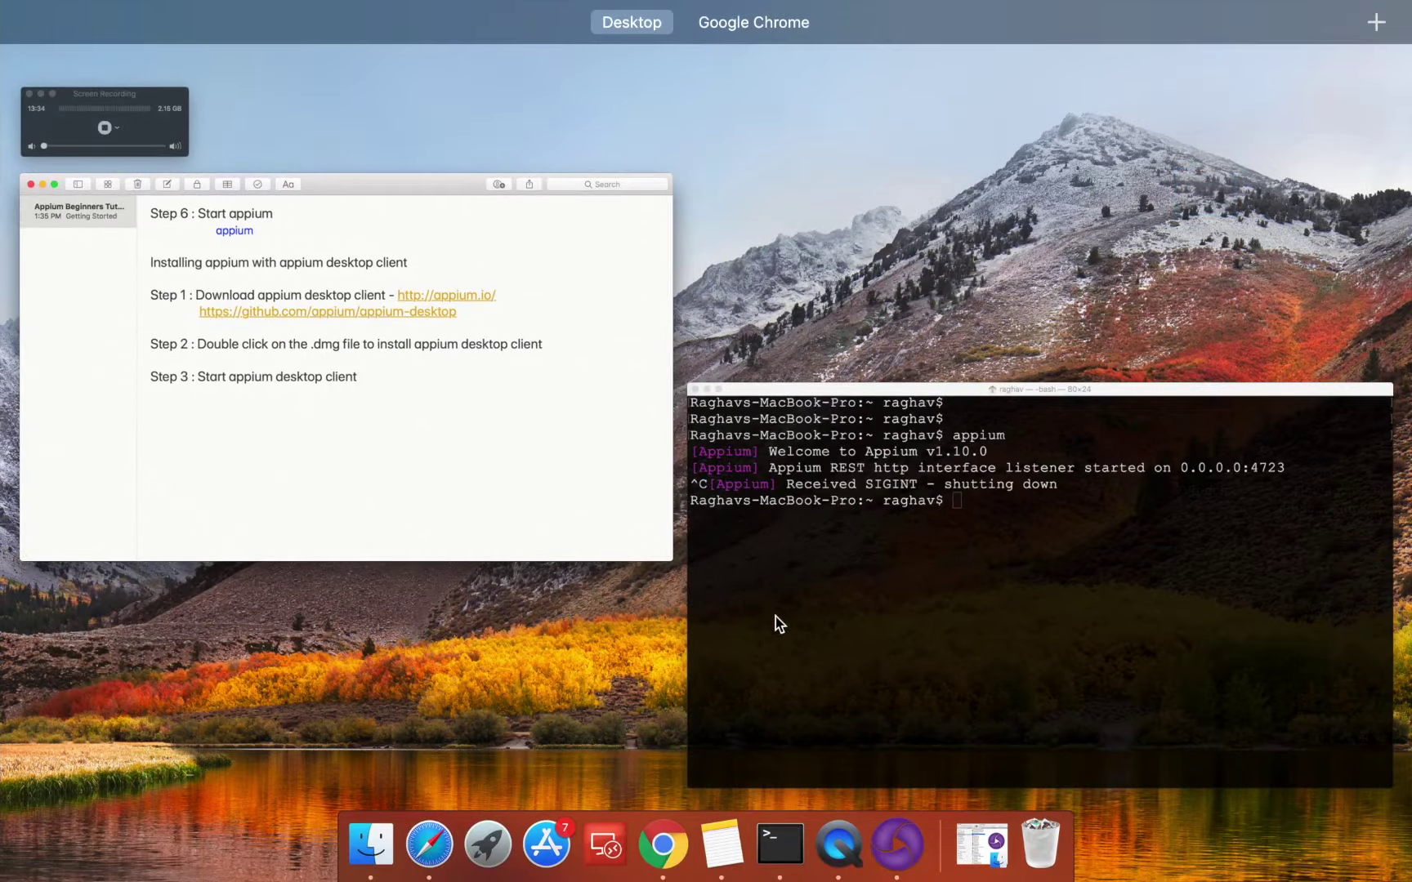
left_click(900, 843)
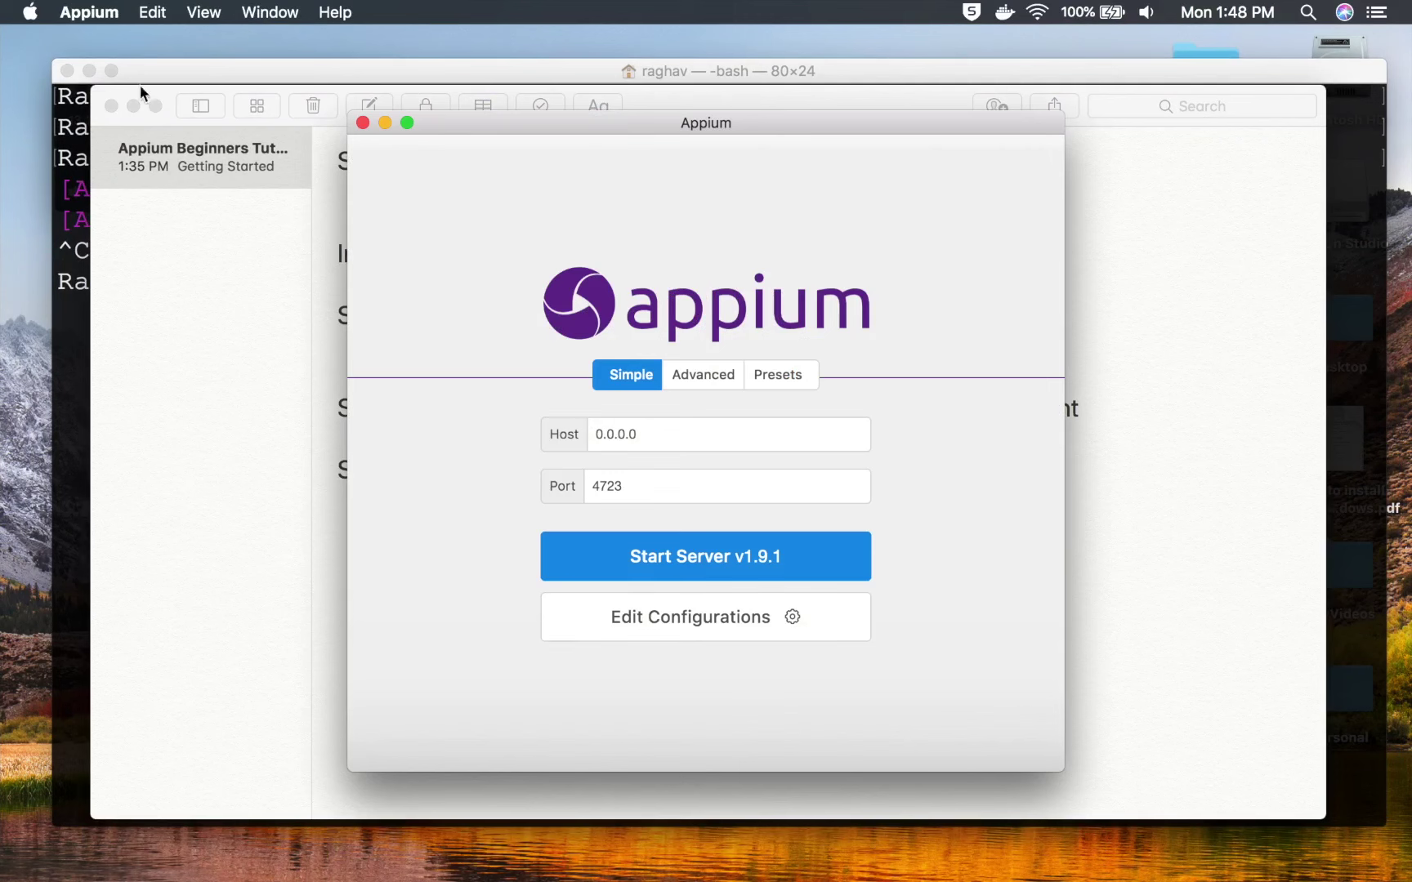
left_click(133, 106)
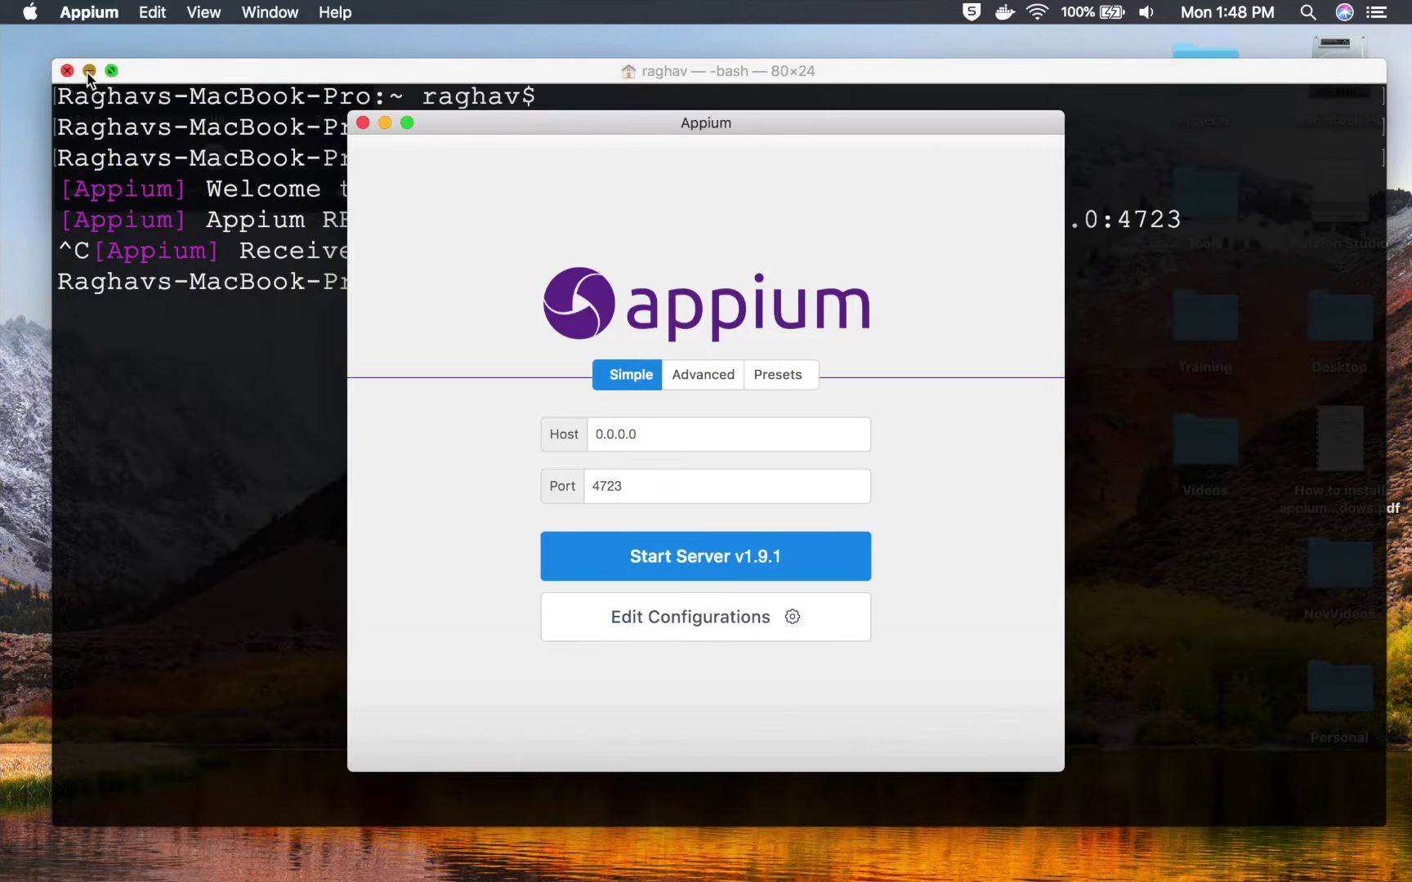
left_click(89, 71)
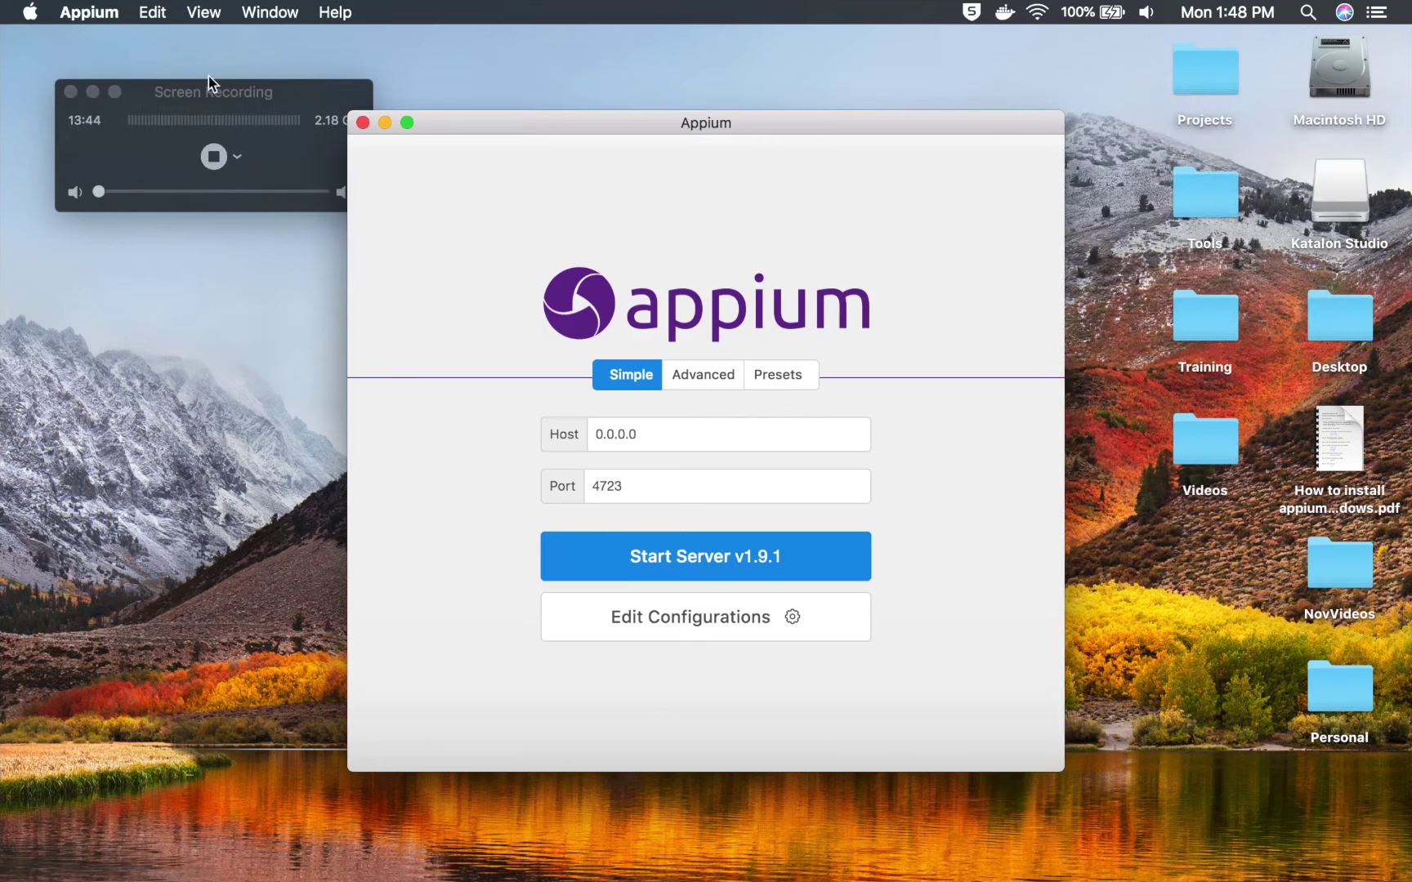
- Reposition the Appium Desktop window, start its server on host 0.0.0.0 and port 4723, and minimise the Screen Recording window
left_click_drag(474, 122, 375, 63)
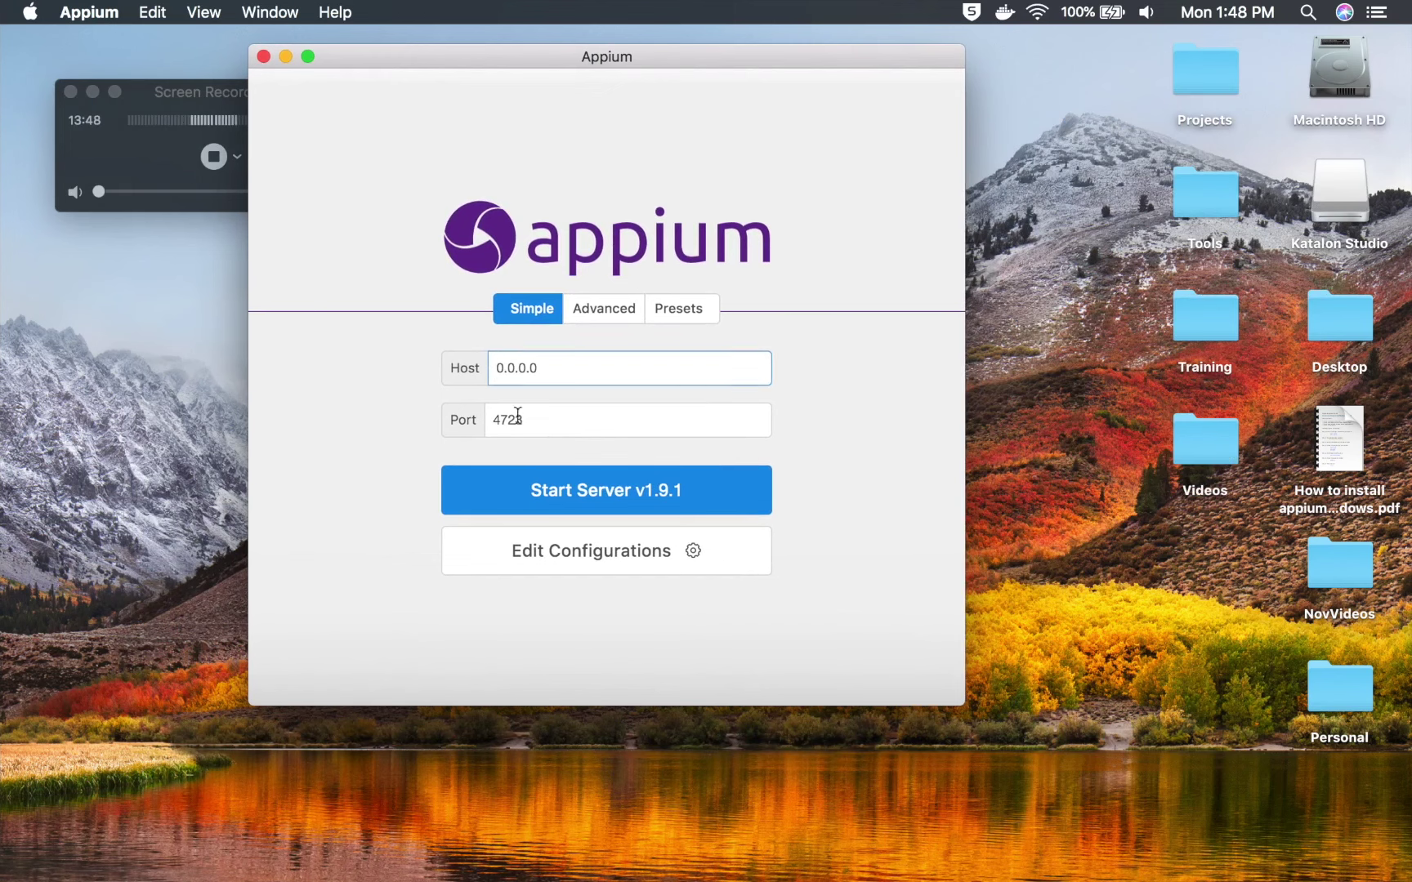
left_click(598, 494)
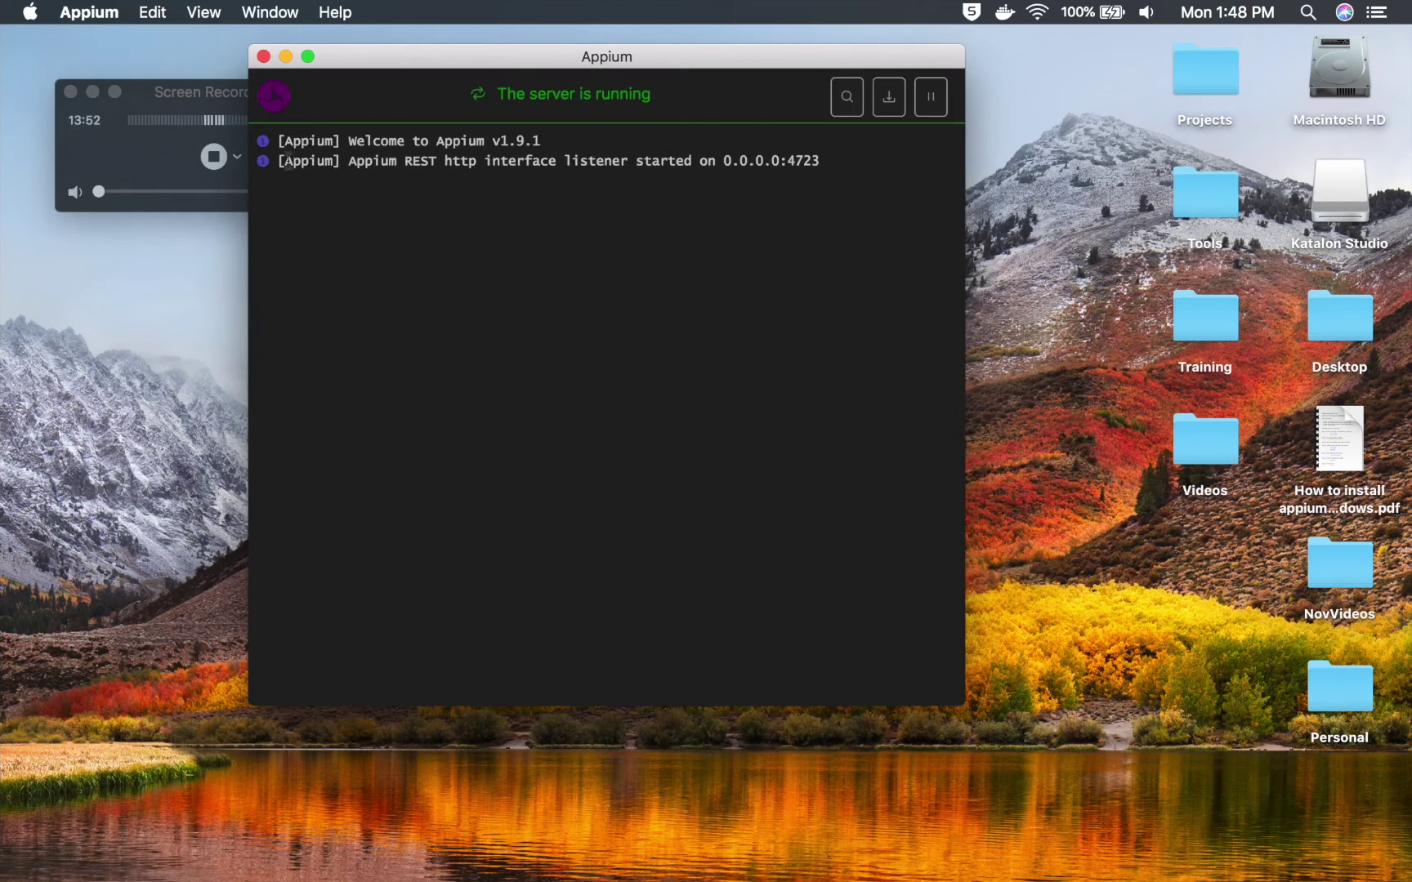
left_click(93, 92)
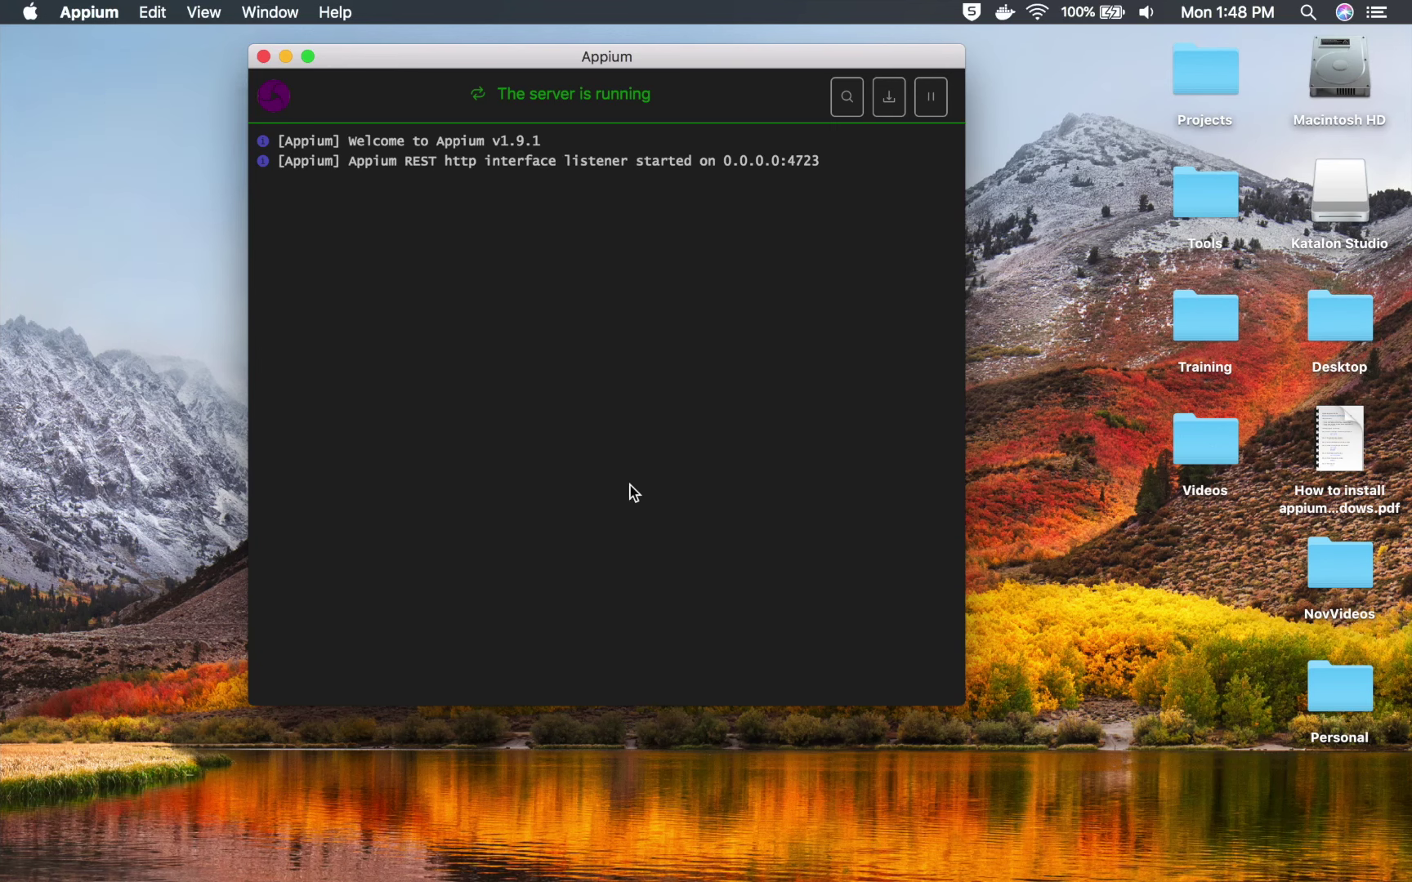
- Restore the minimised Notes window and bring the npm installation steps, Step 4 to Step 6, into view
key("ctrl+Up")
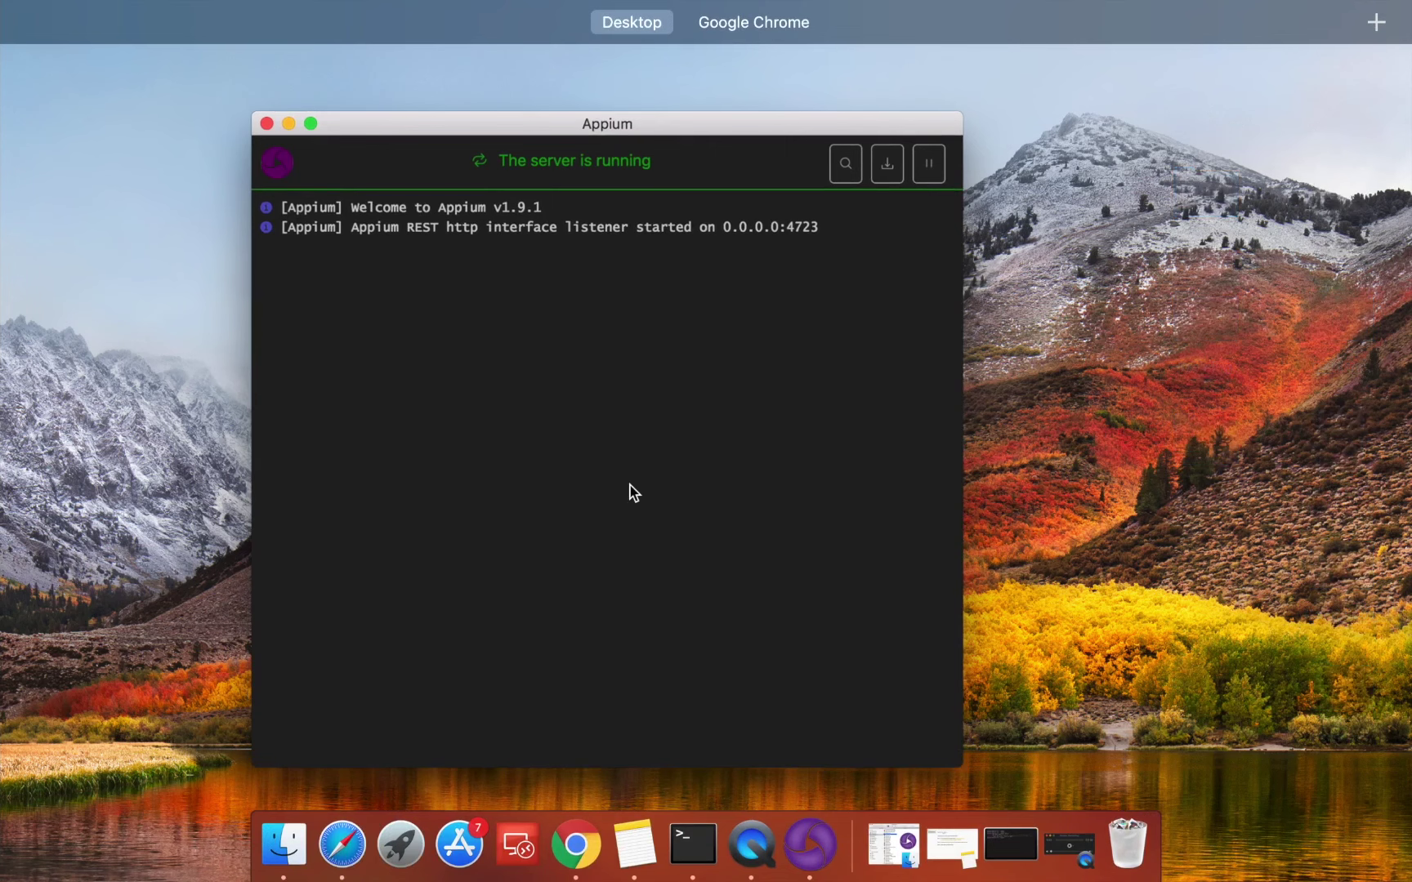
left_click(956, 844)
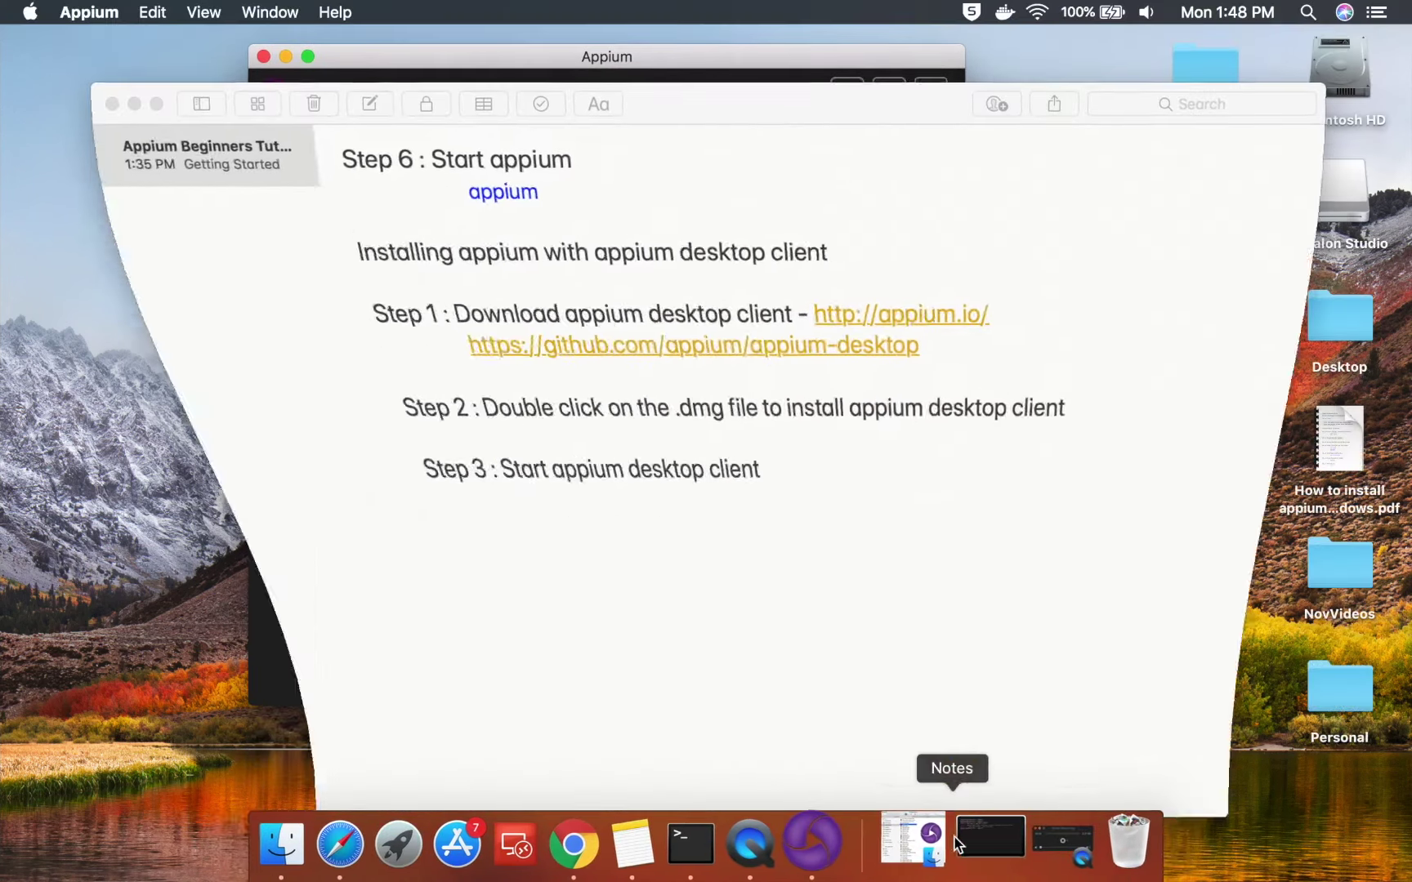
scroll(689, 512, "up", 5)
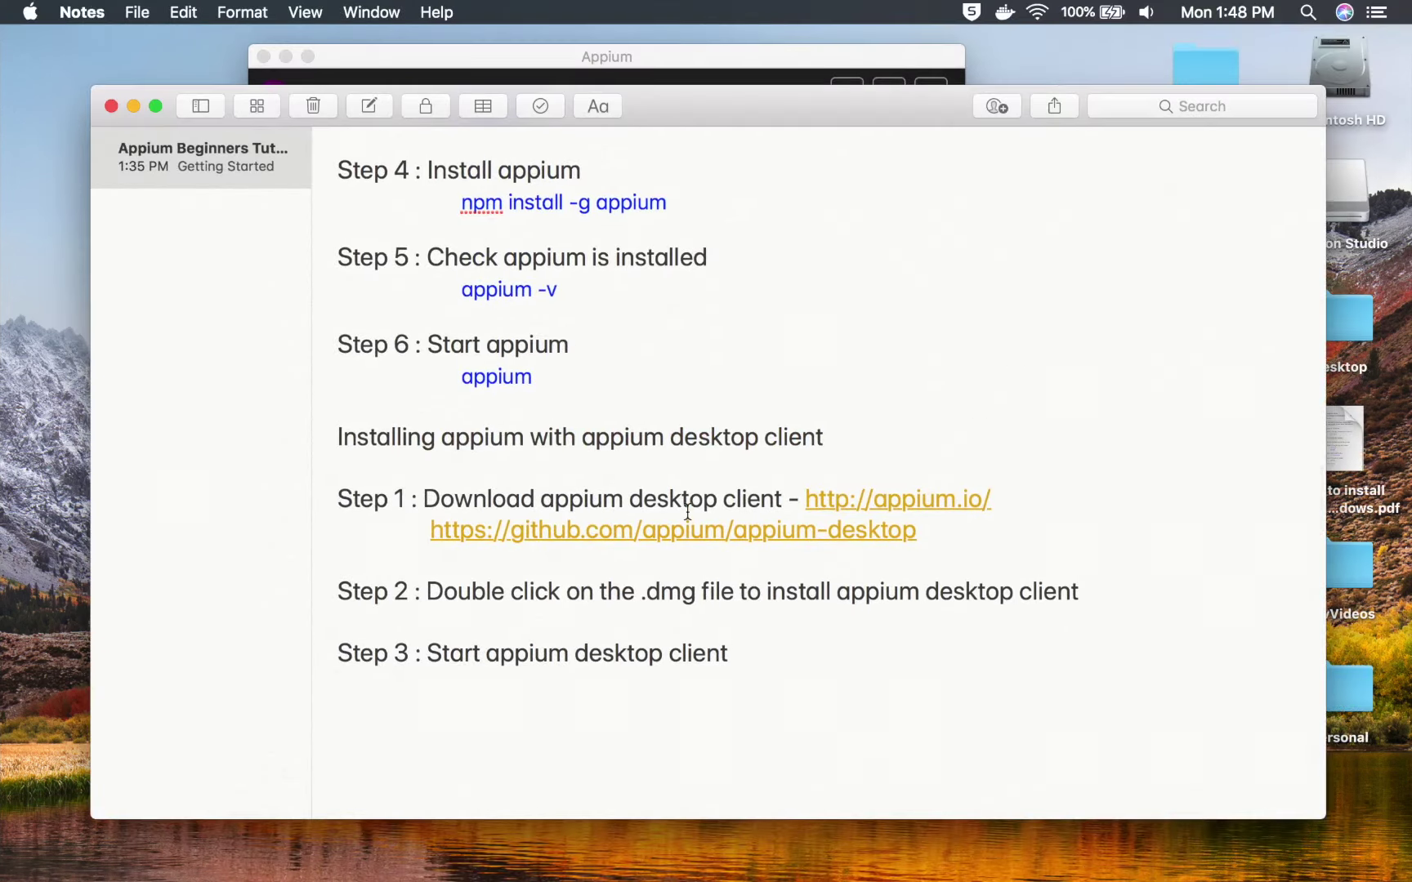
- Restore the Terminal window and try to start another Appium server with the appium command while the desktop server is running
key("ctrl+Up")
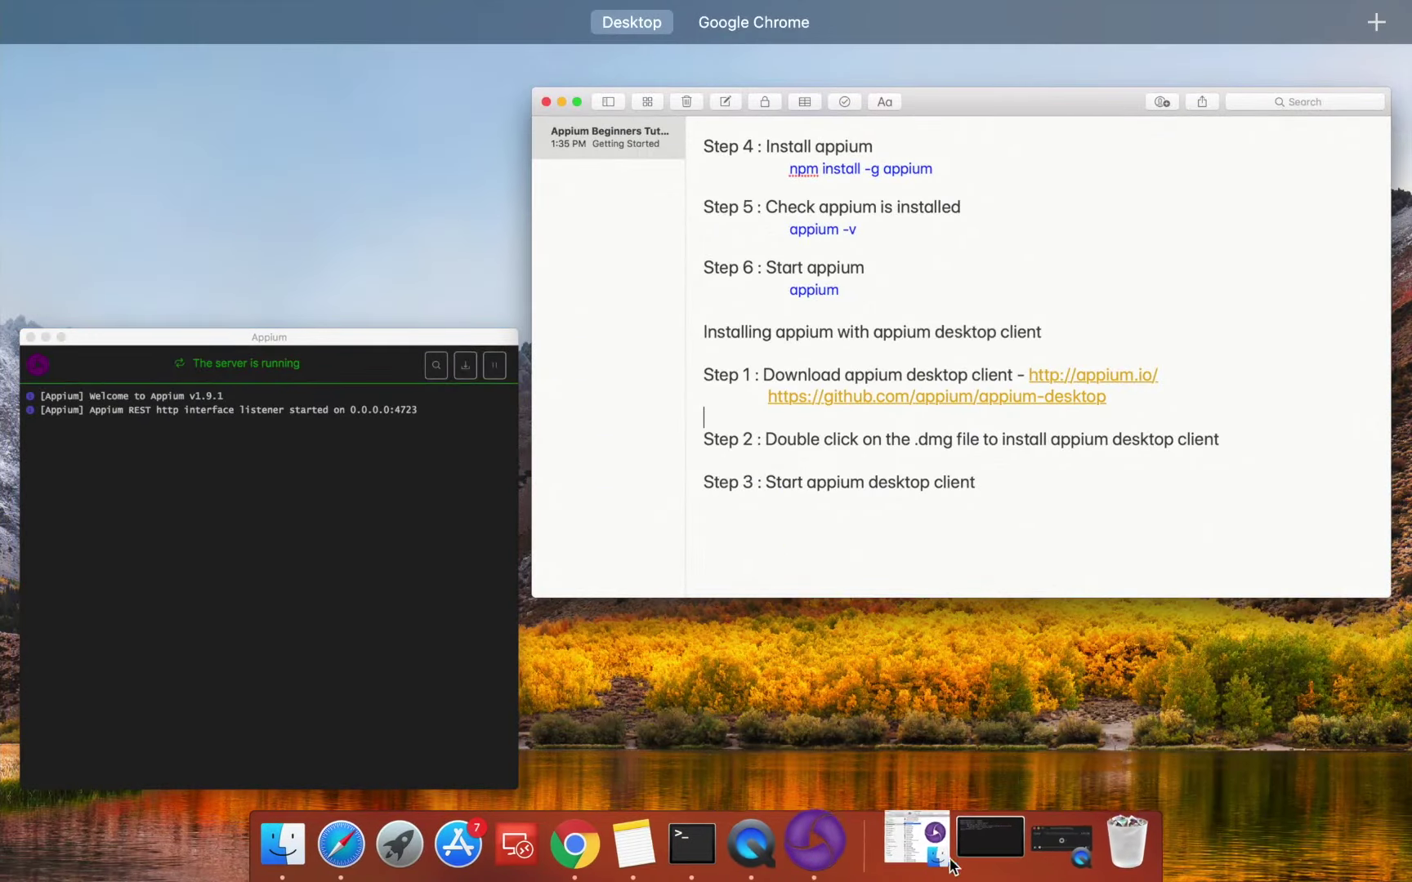
left_click(991, 843)
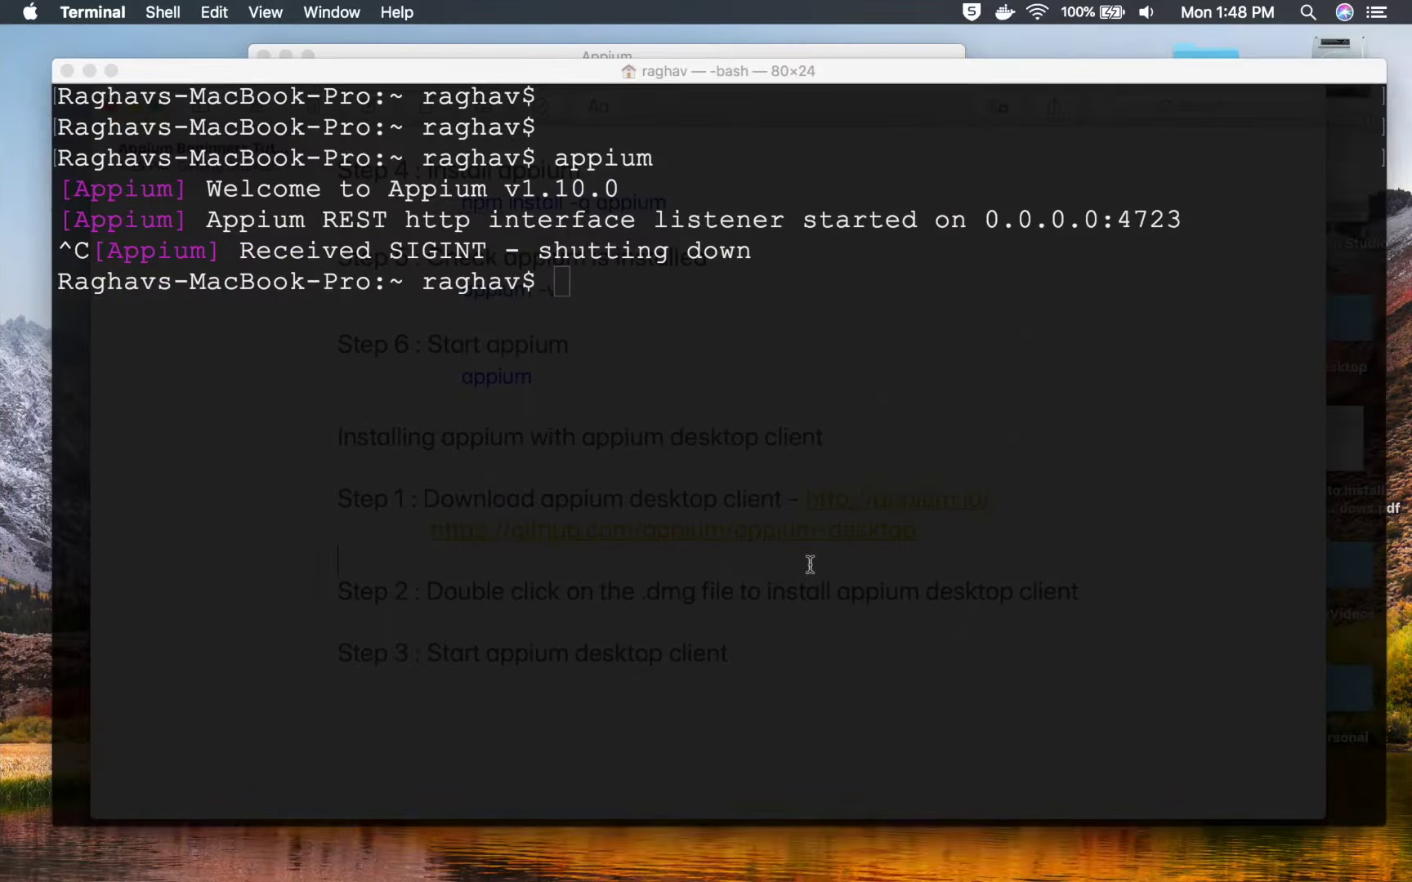
key("Return")
type("appiu")
type("m")
key("Return")
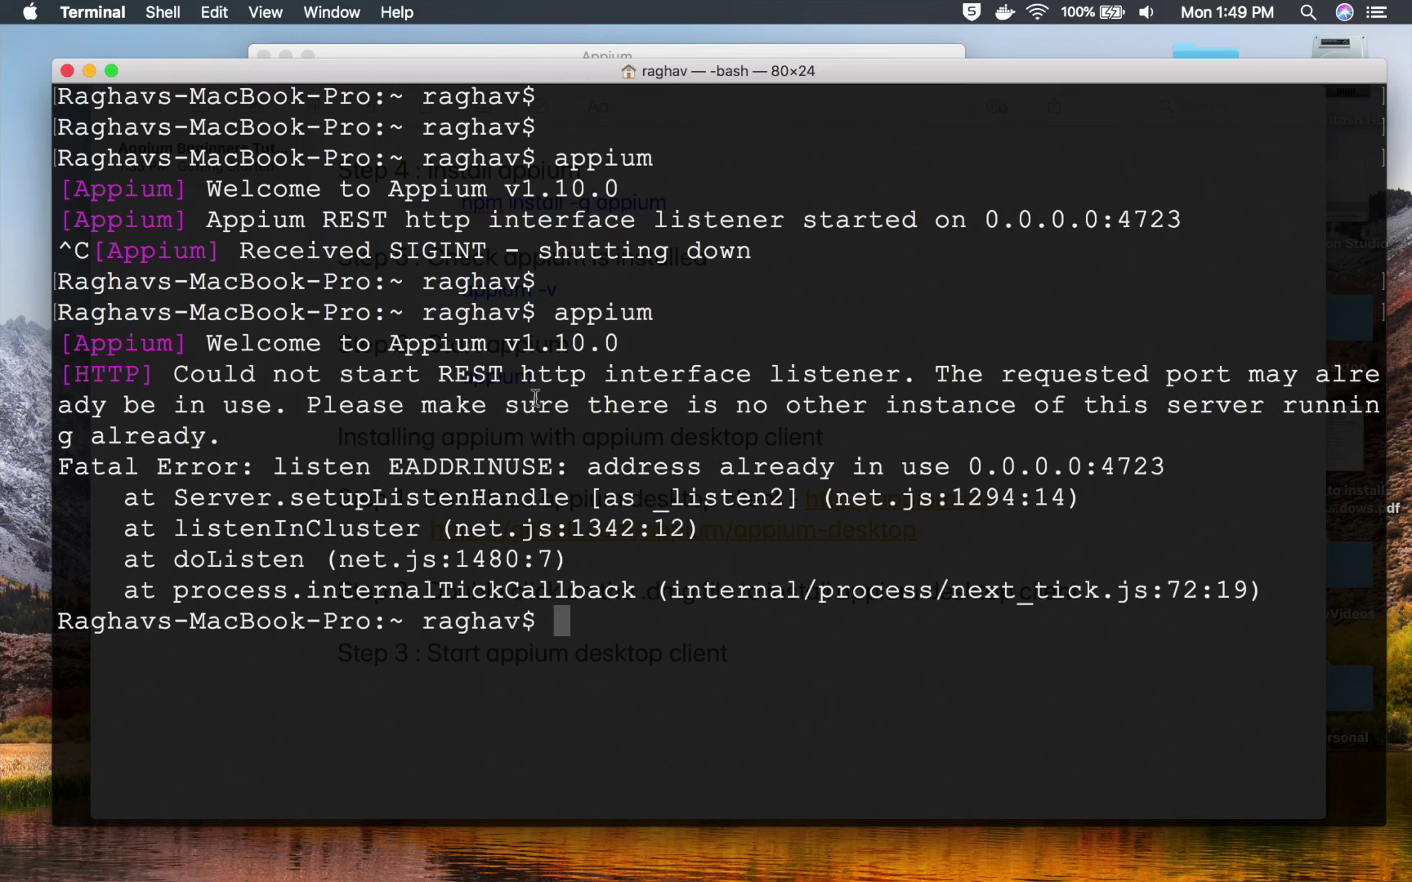
- Highlight port 4723 in the Terminal error output, switch to Appium Desktop and stop its running server
left_click(1124, 464)
double_click(1124, 464)
left_click(648, 48)
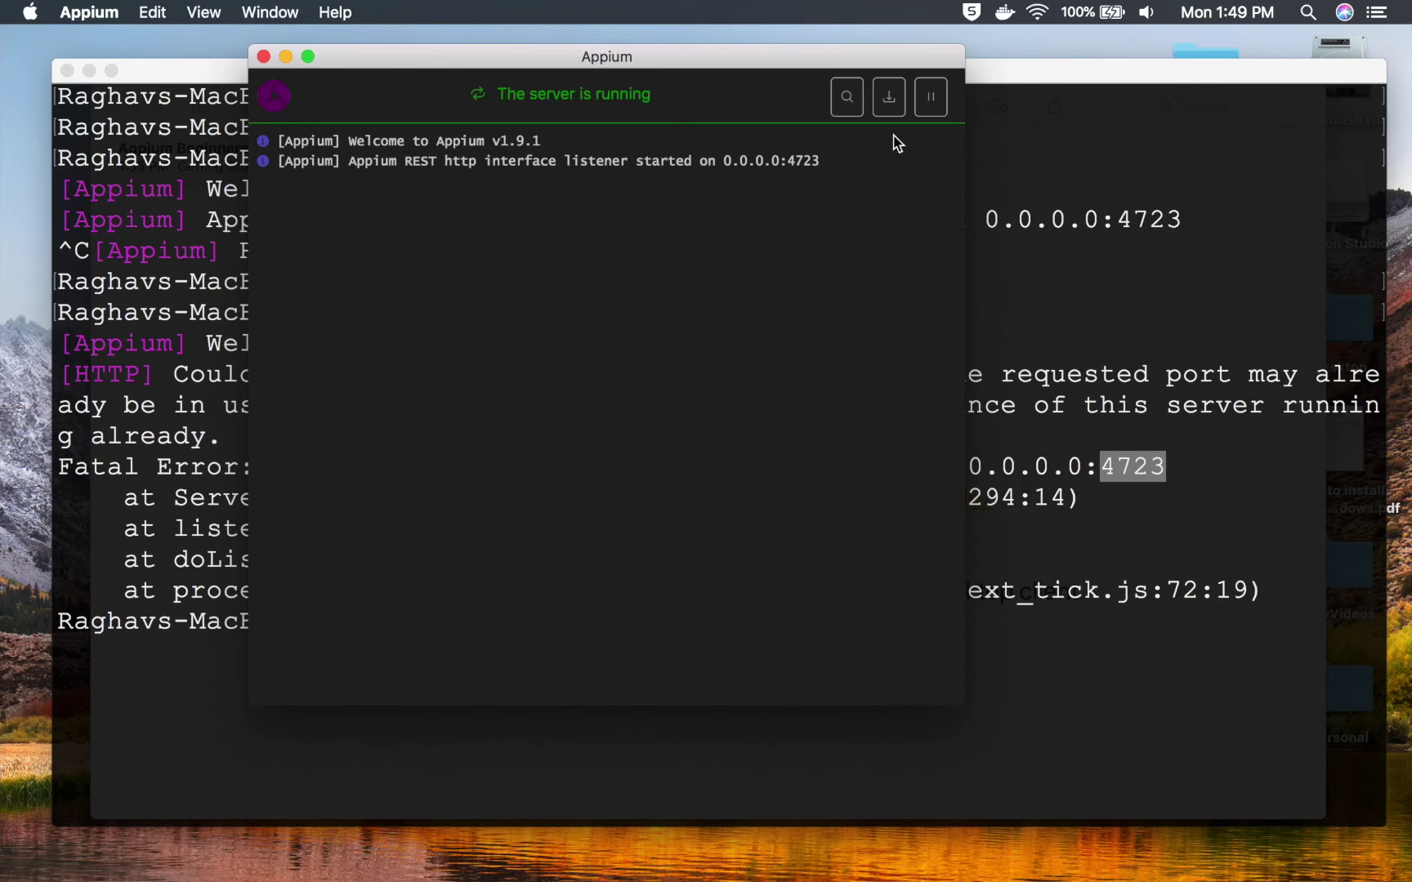
left_click(938, 106)
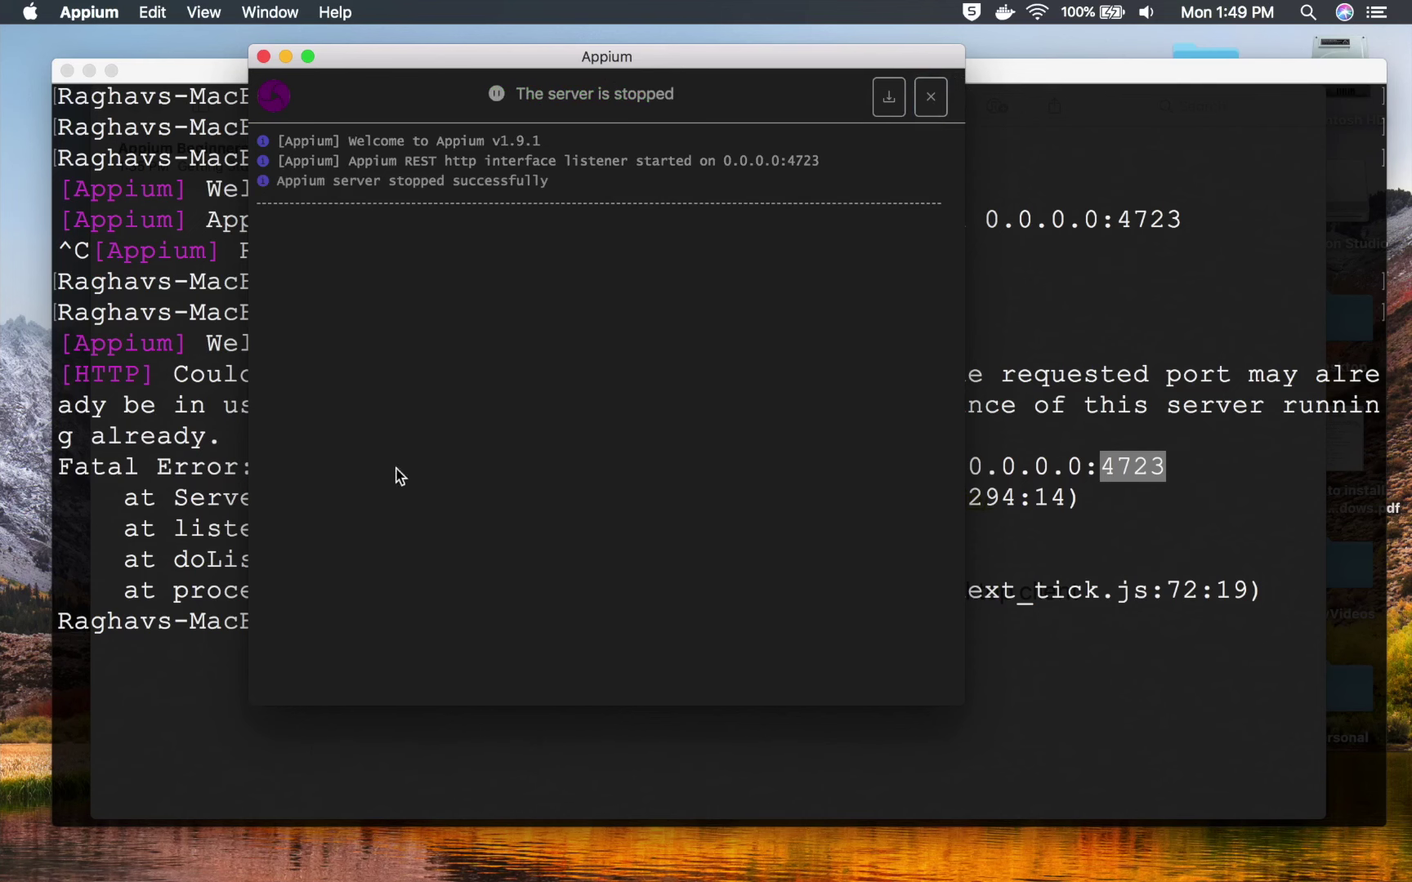
- Switch to Terminal and start the Appium server with the appium command
left_click(200, 594)
type("appium")
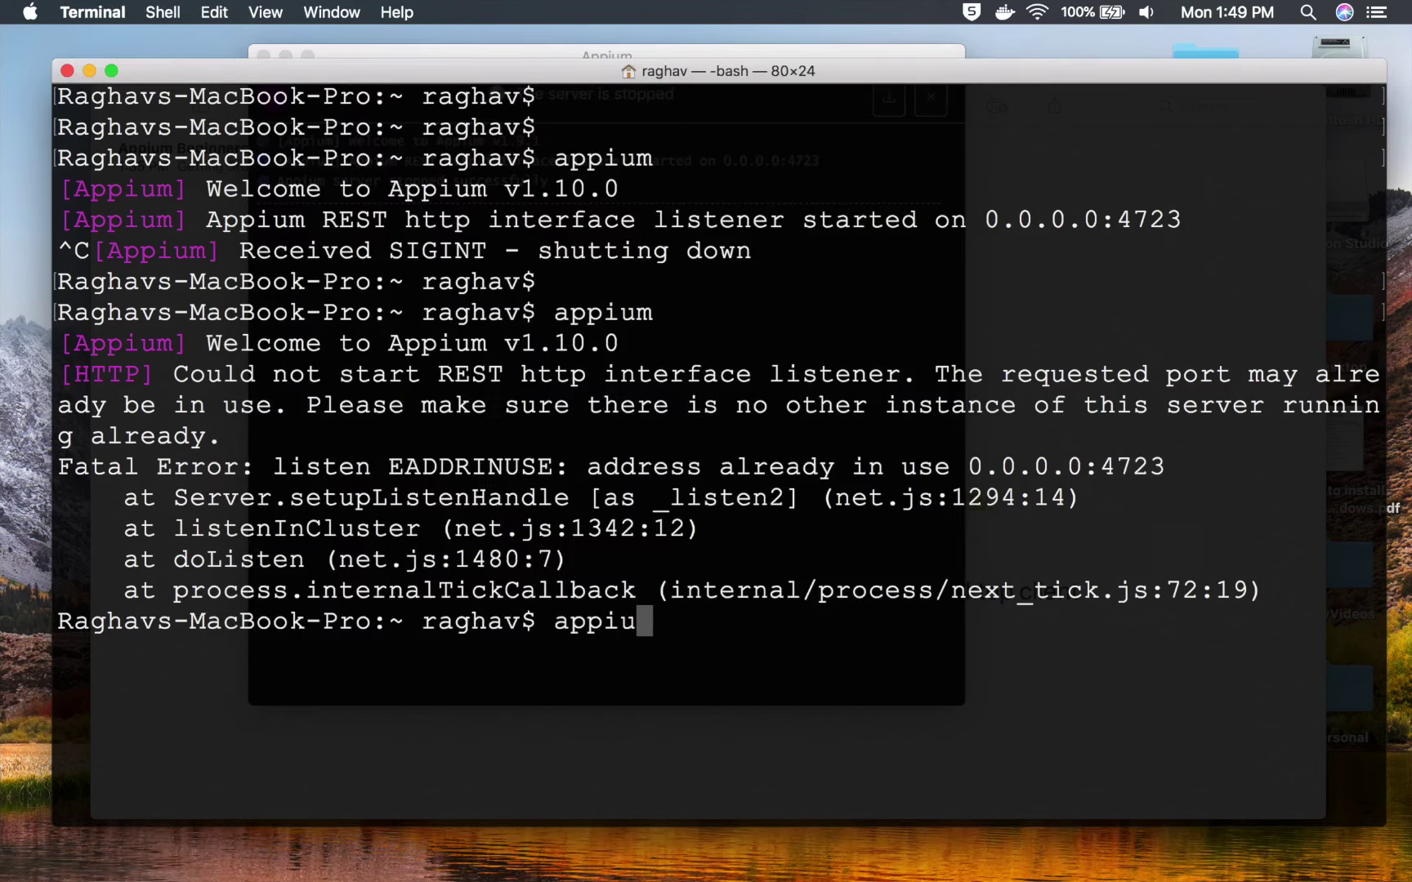
key("Return")
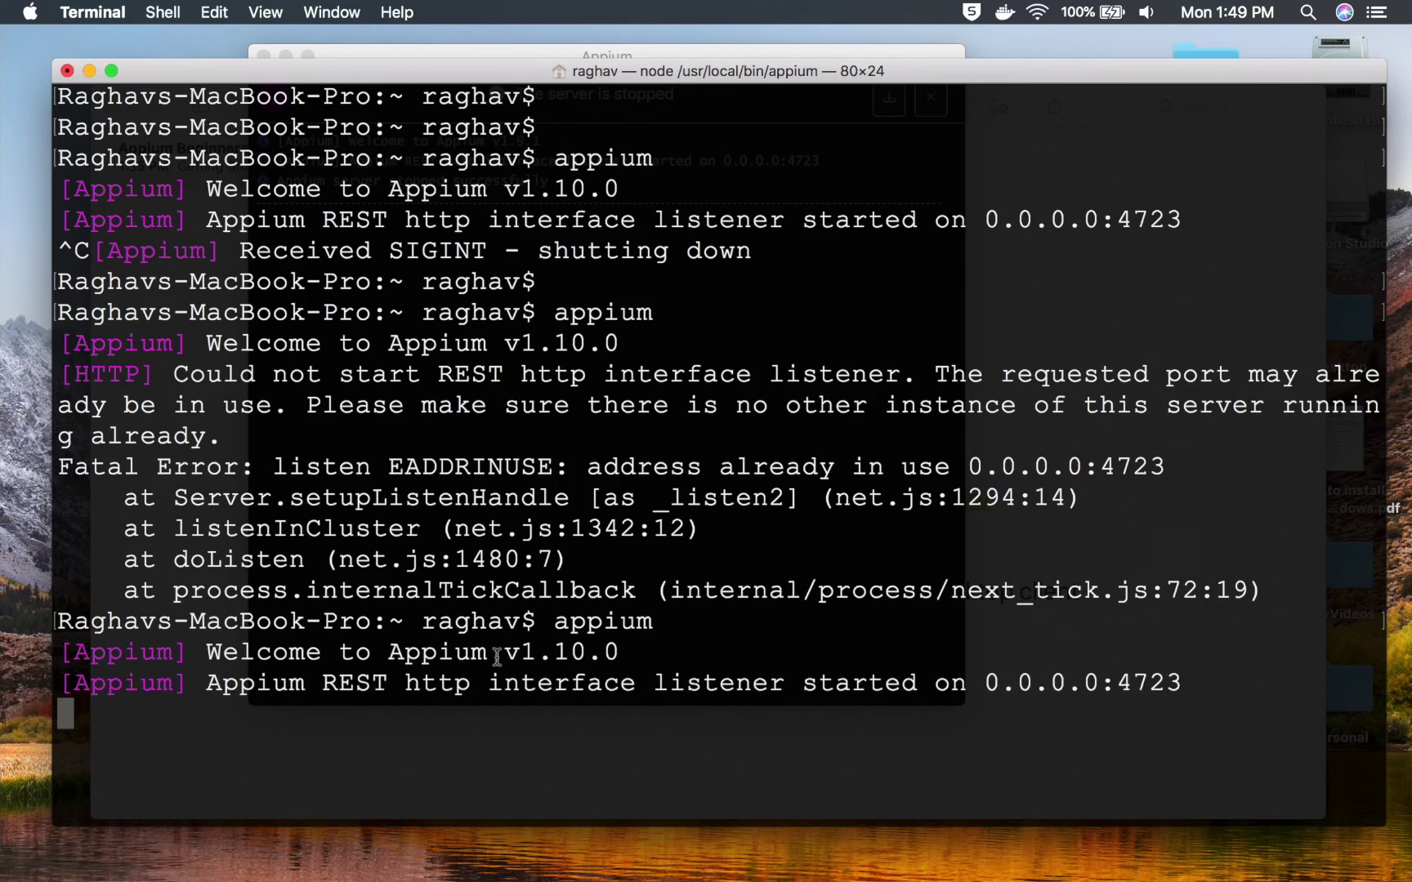
- Switch to Appium Desktop, close the stopped server's log, try to start its server on port 4723, dismiss the error and reselect the port value
key("ctrl+Up")
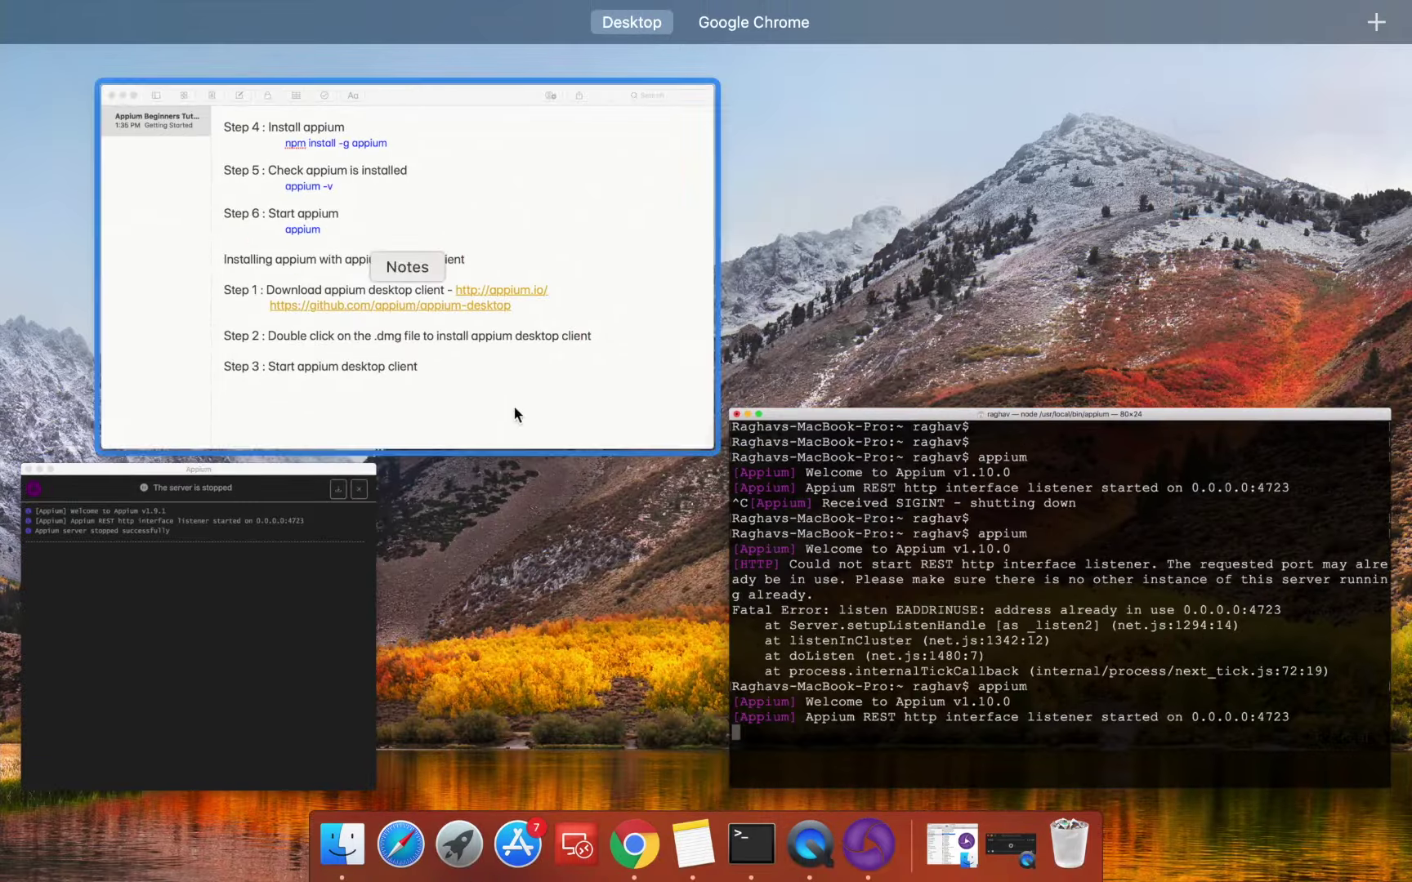
left_click(127, 507)
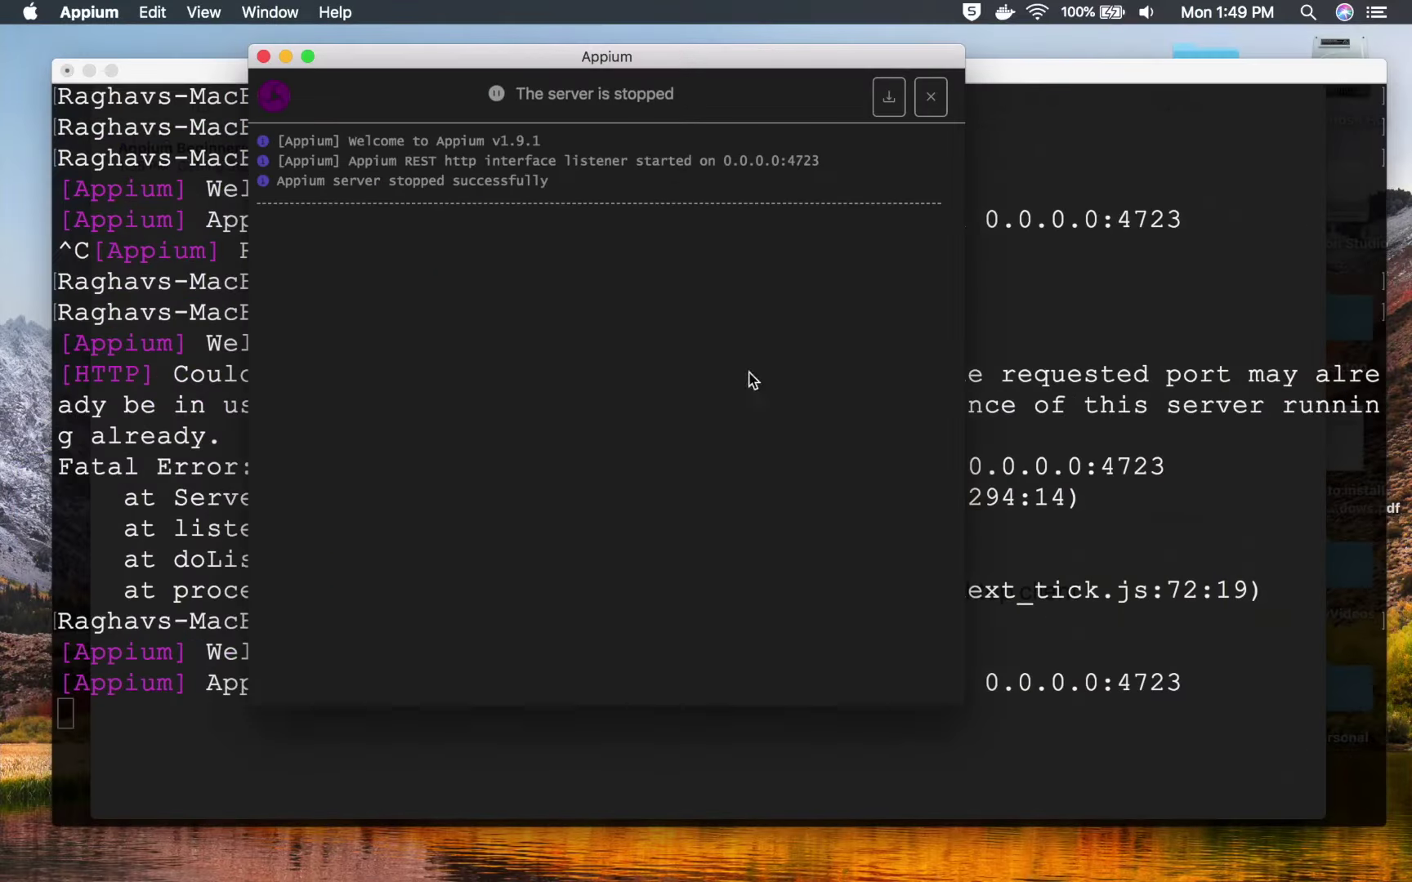
left_click(927, 104)
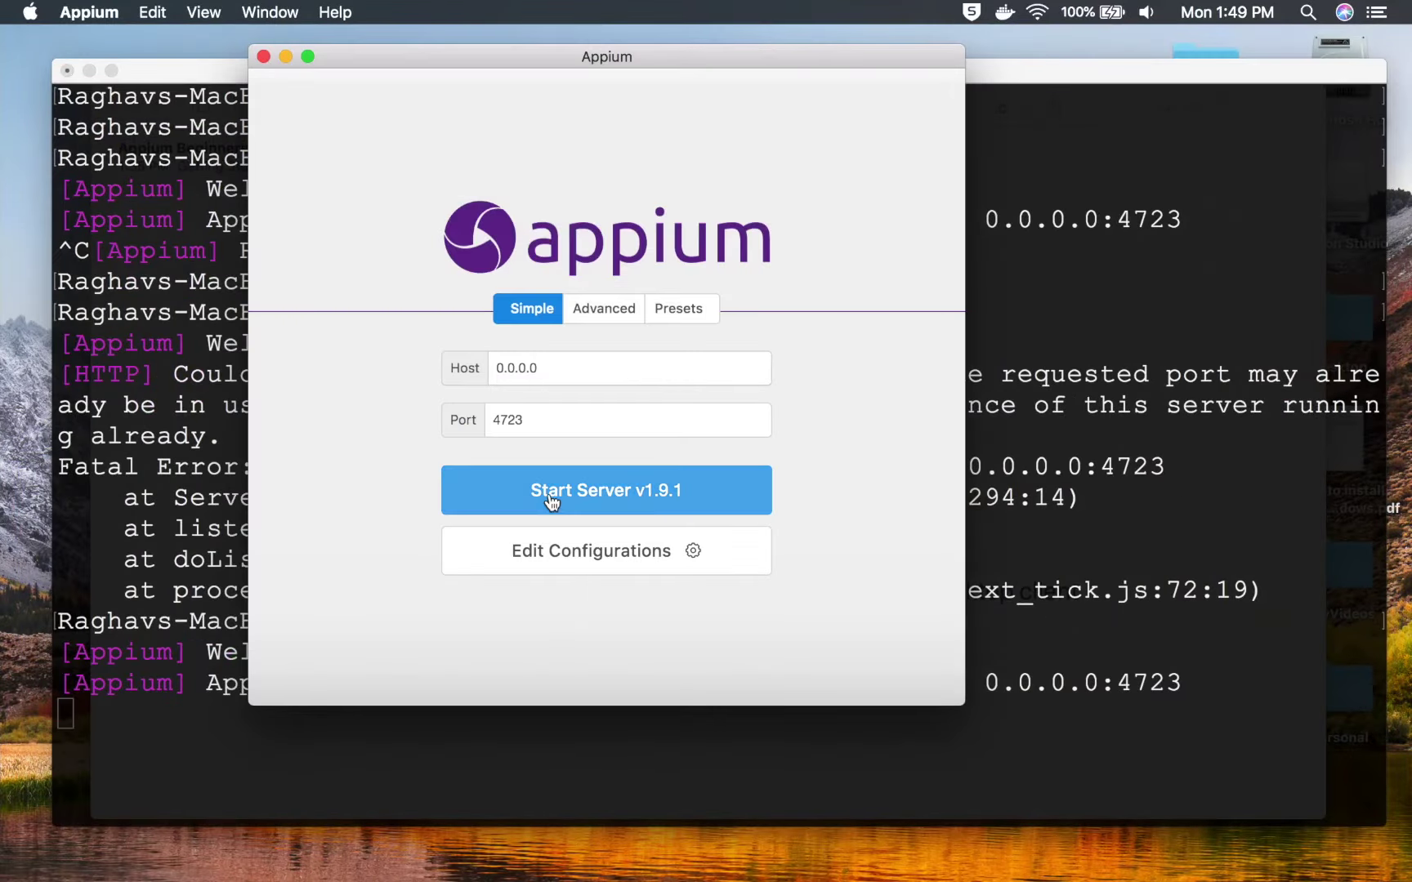
left_click(541, 423)
left_click_drag(541, 423, 464, 417)
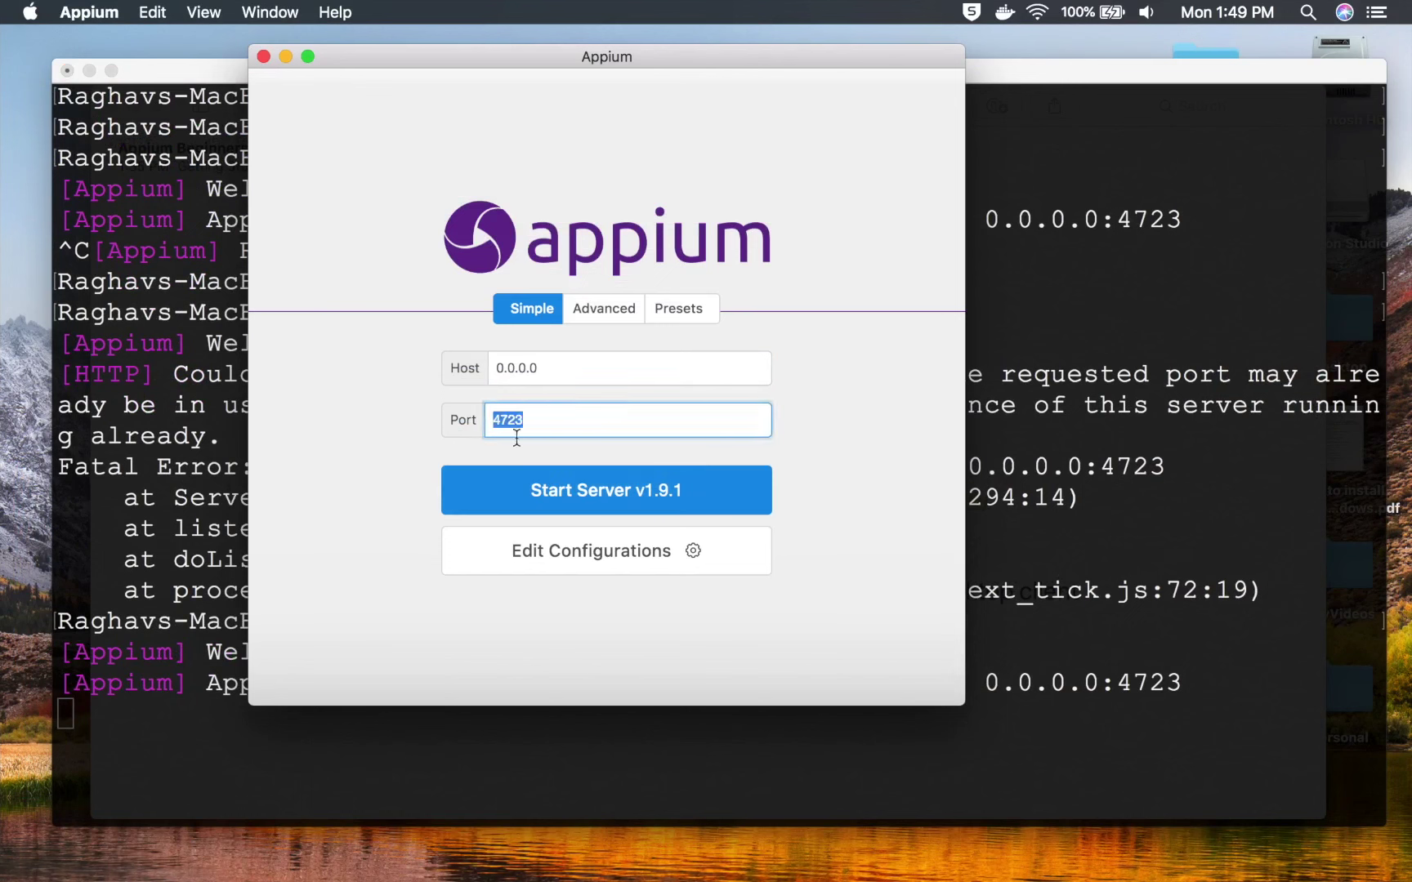
left_click(549, 501)
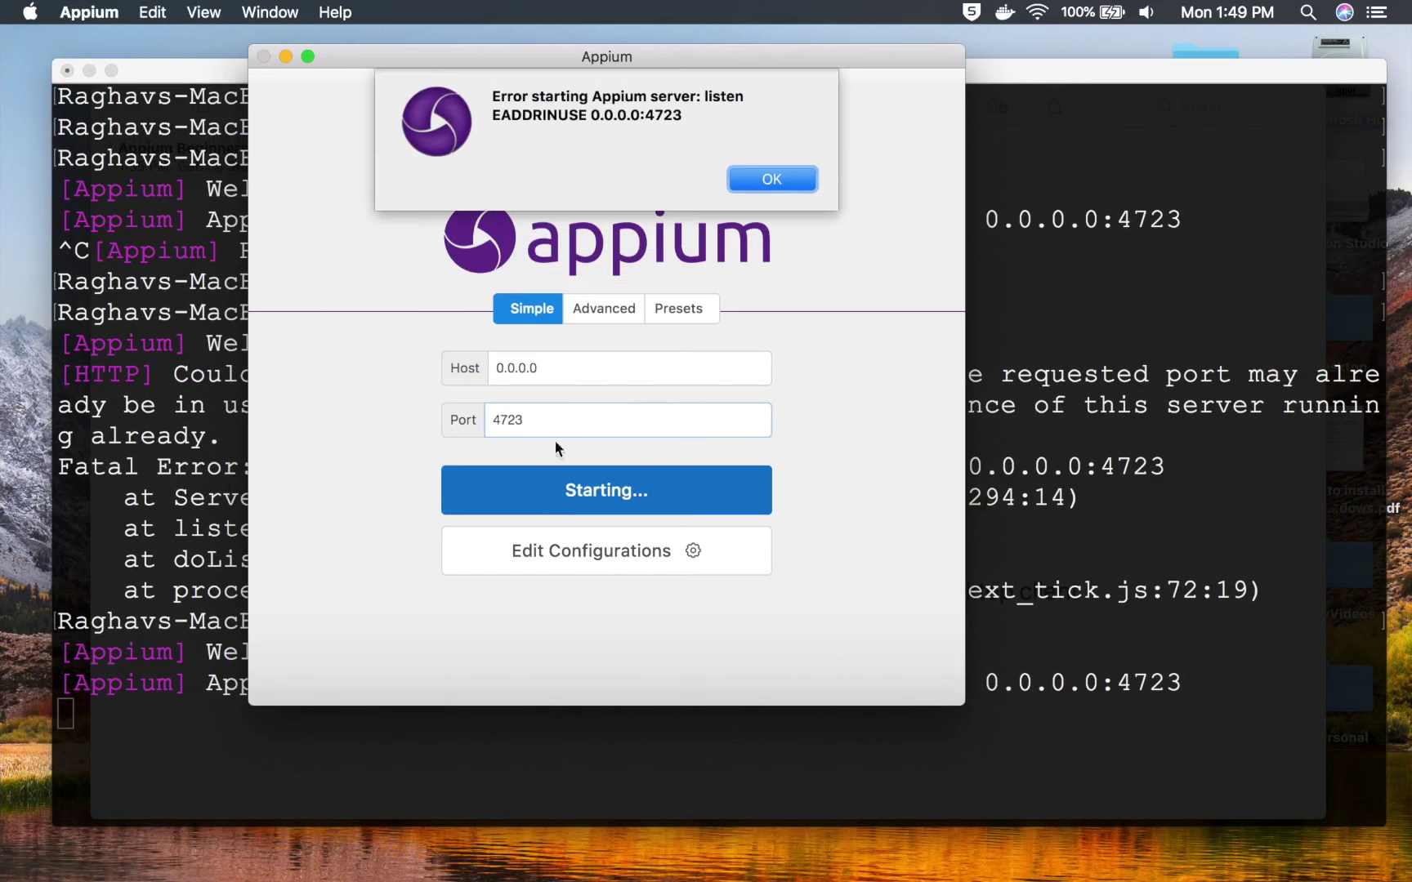
left_click(753, 180)
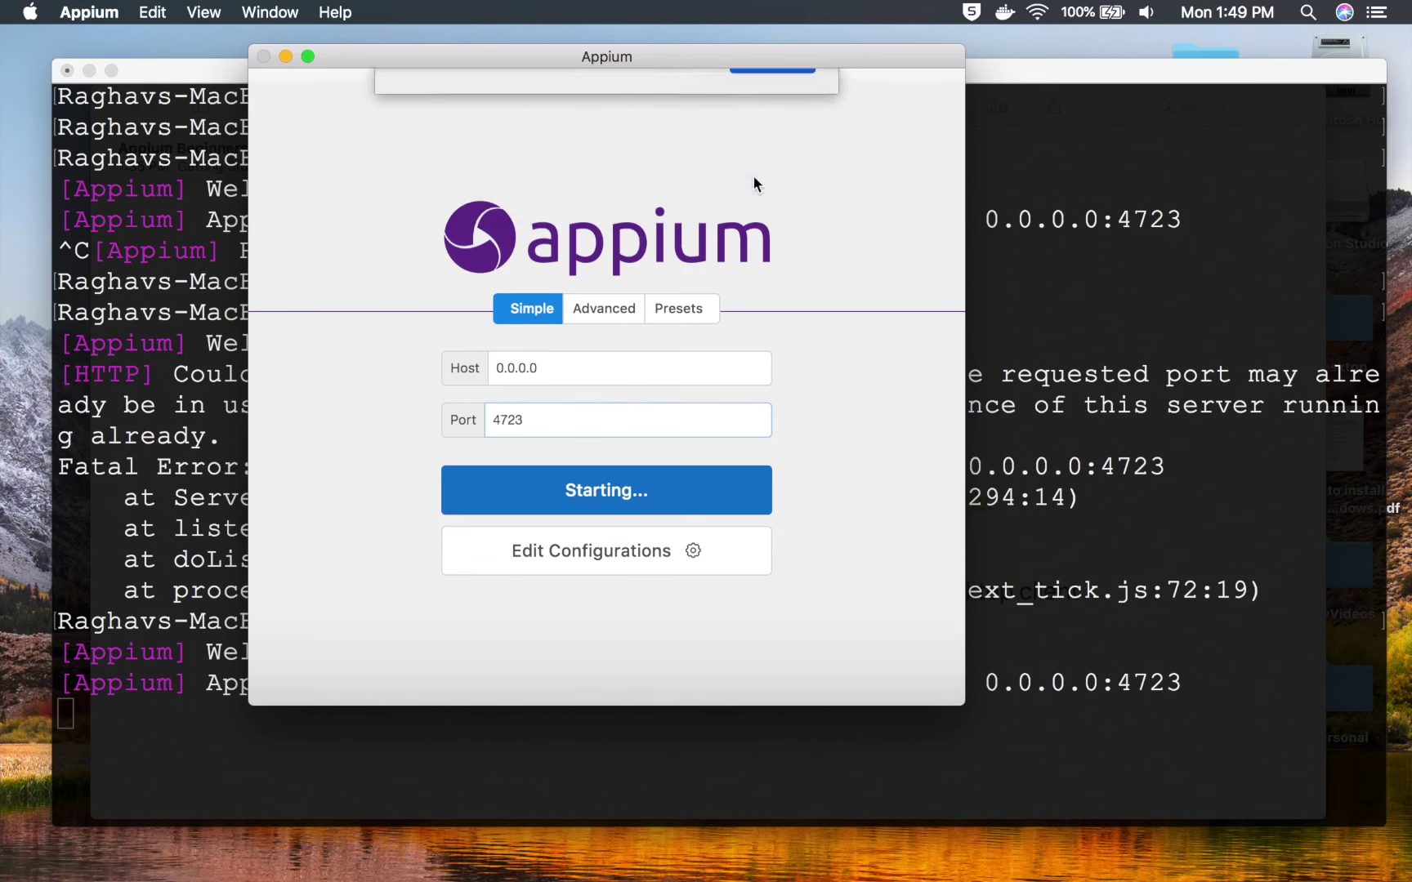
key("super+a")
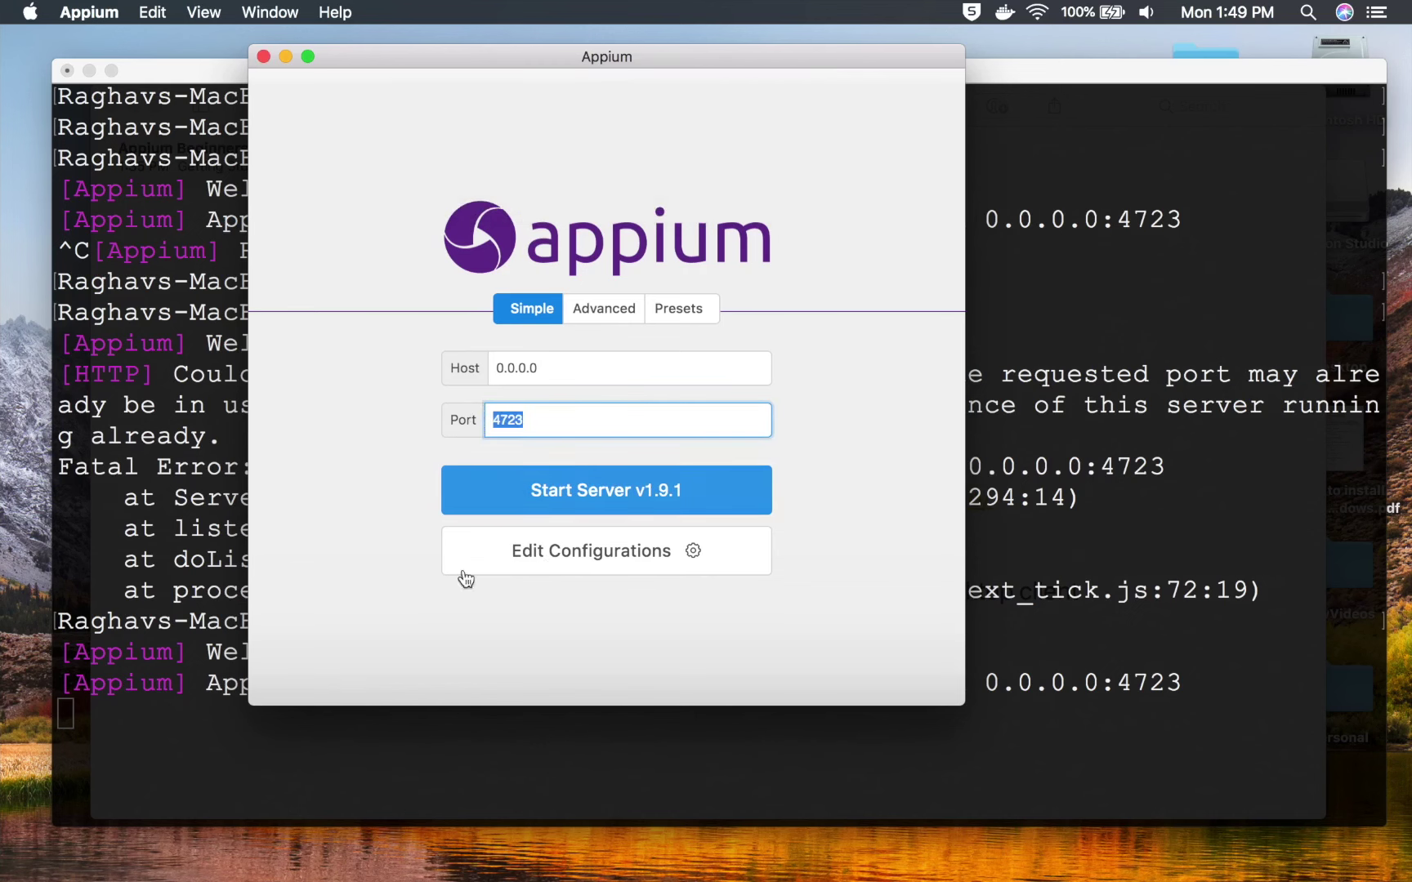
- Return to Notes, go back to the agenda at the start of the tutorial note and highlight appium-doctor in item 3
key("ctrl+Up")
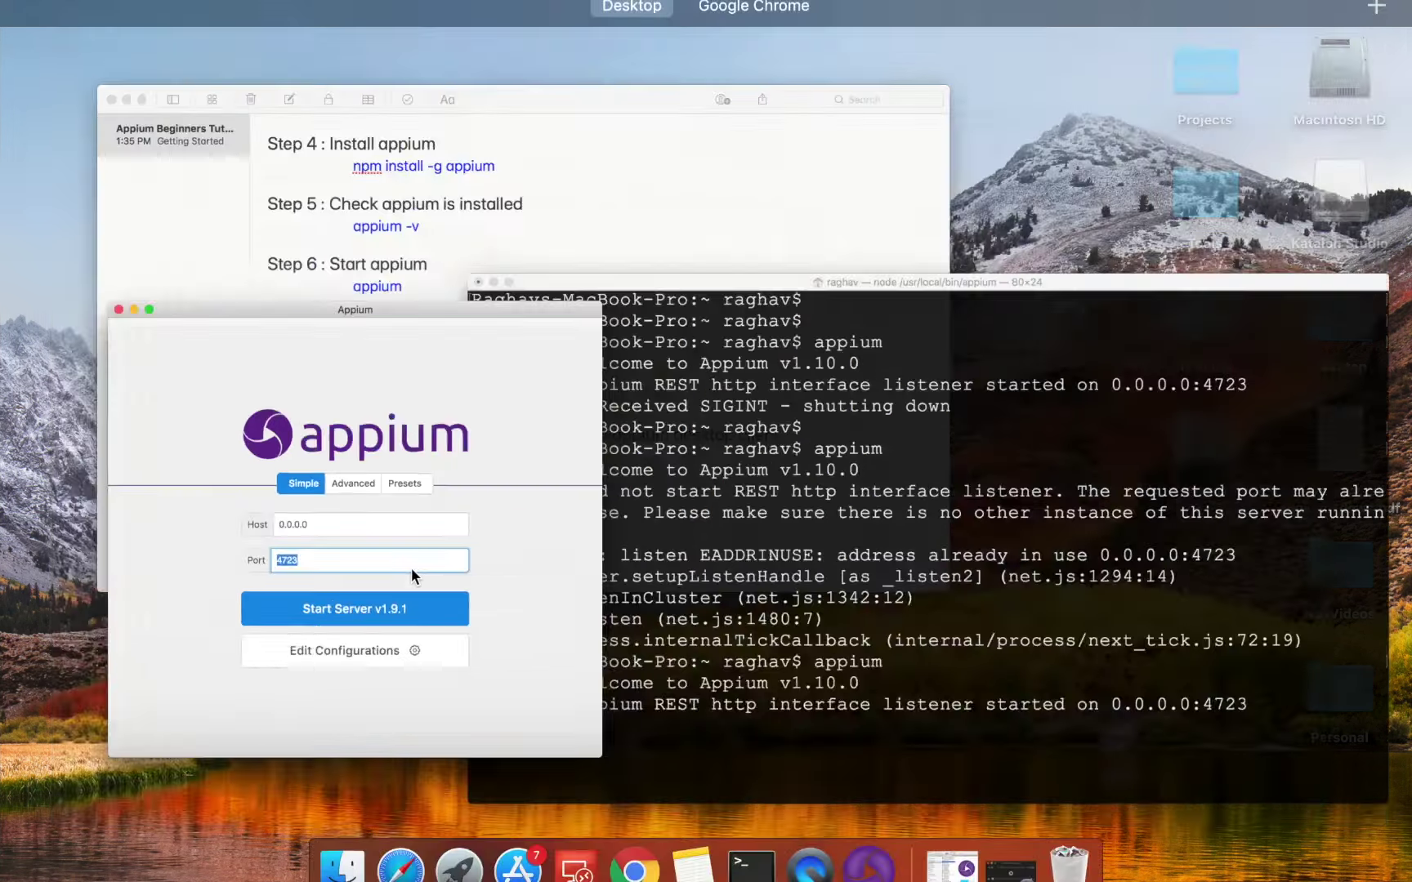
left_click(552, 299)
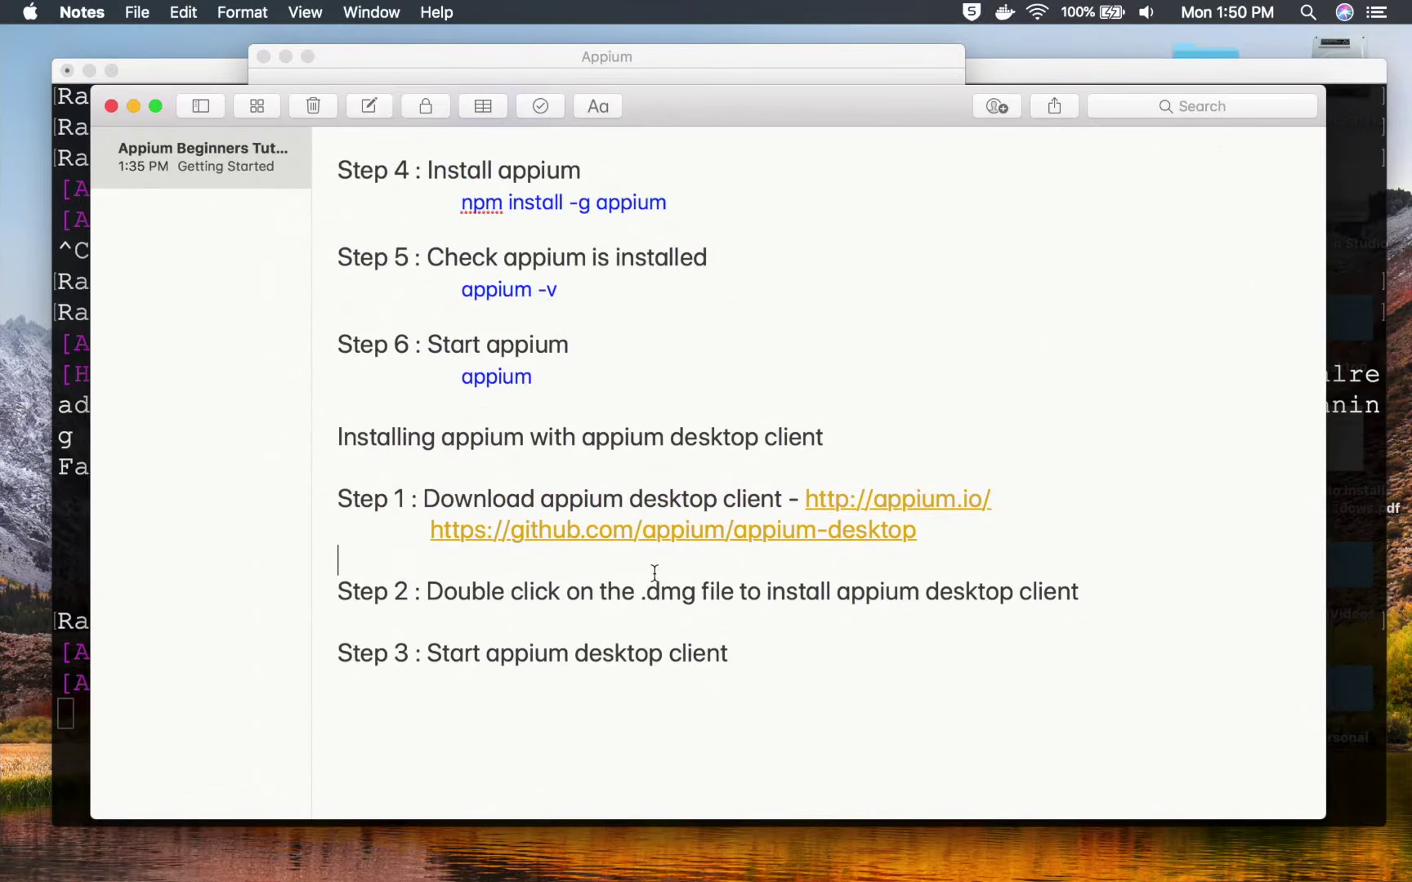
scroll(654, 573, "up", 10)
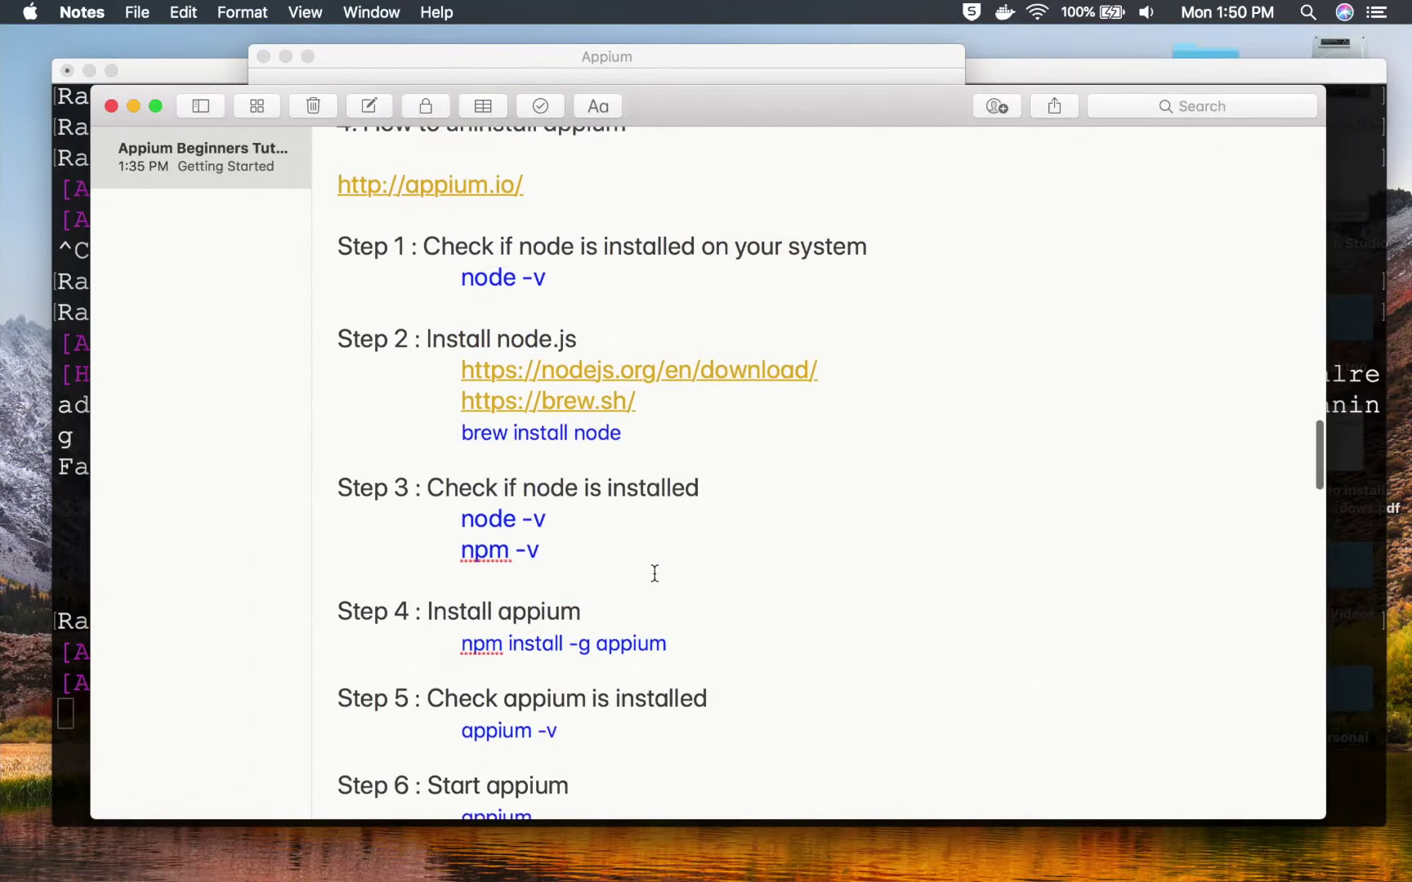
scroll(654, 573, "up", 2)
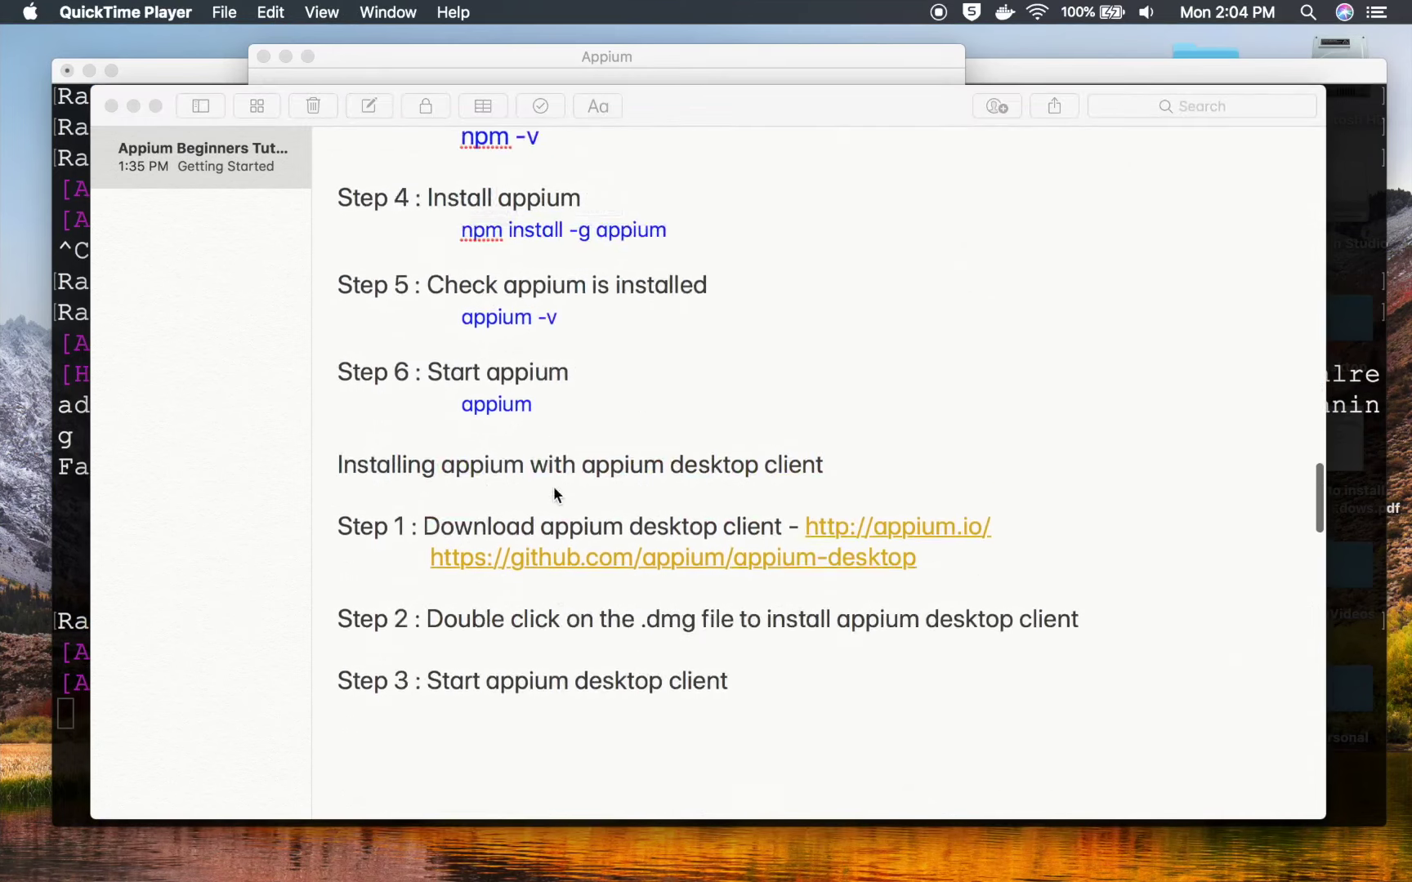
scroll(553, 486, "up", 5)
scroll(552, 486, "up", 5)
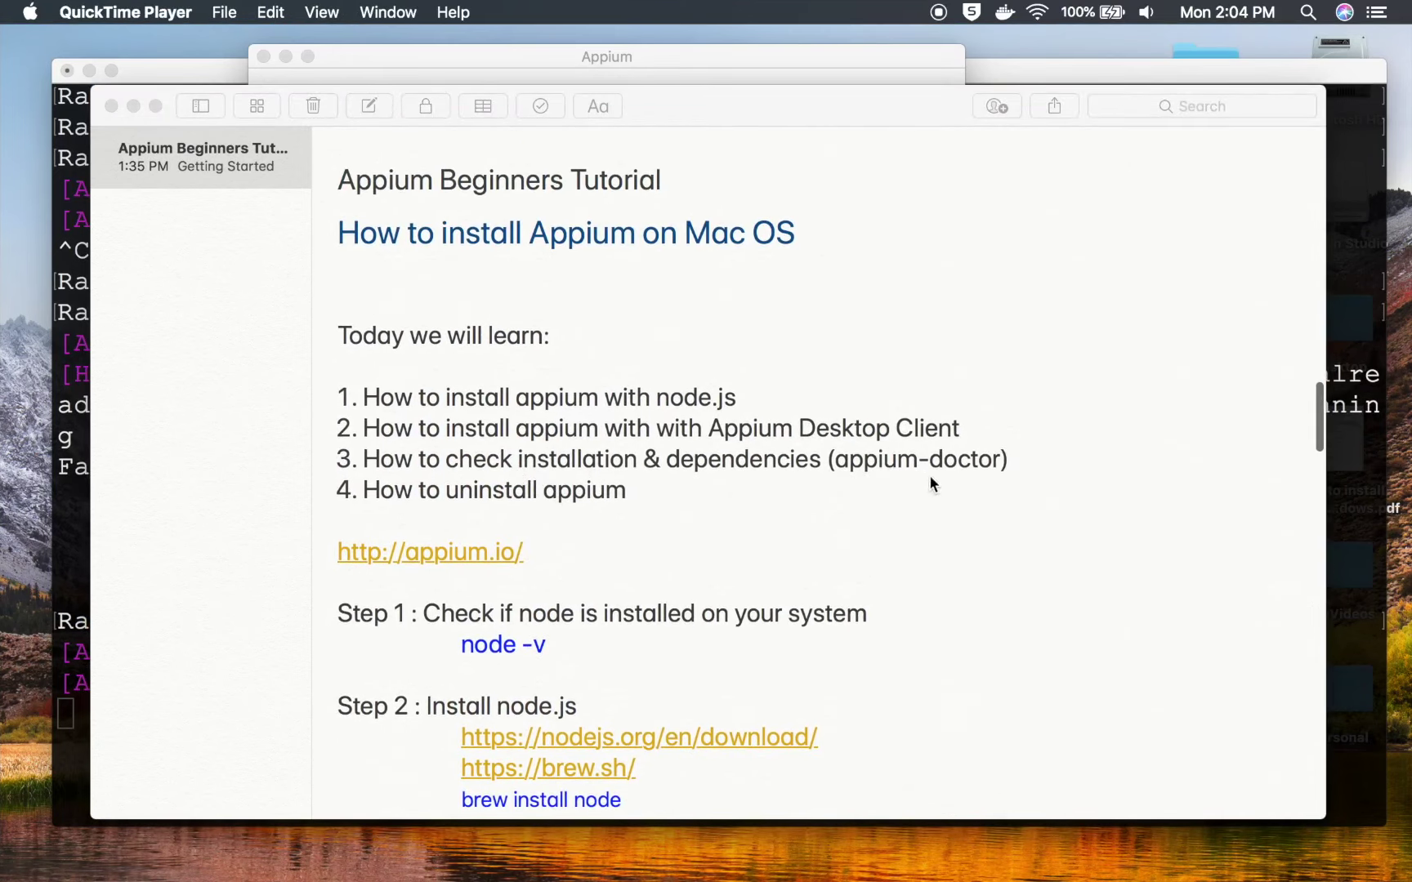
left_click(978, 460)
left_click_drag(1013, 461, 839, 464)
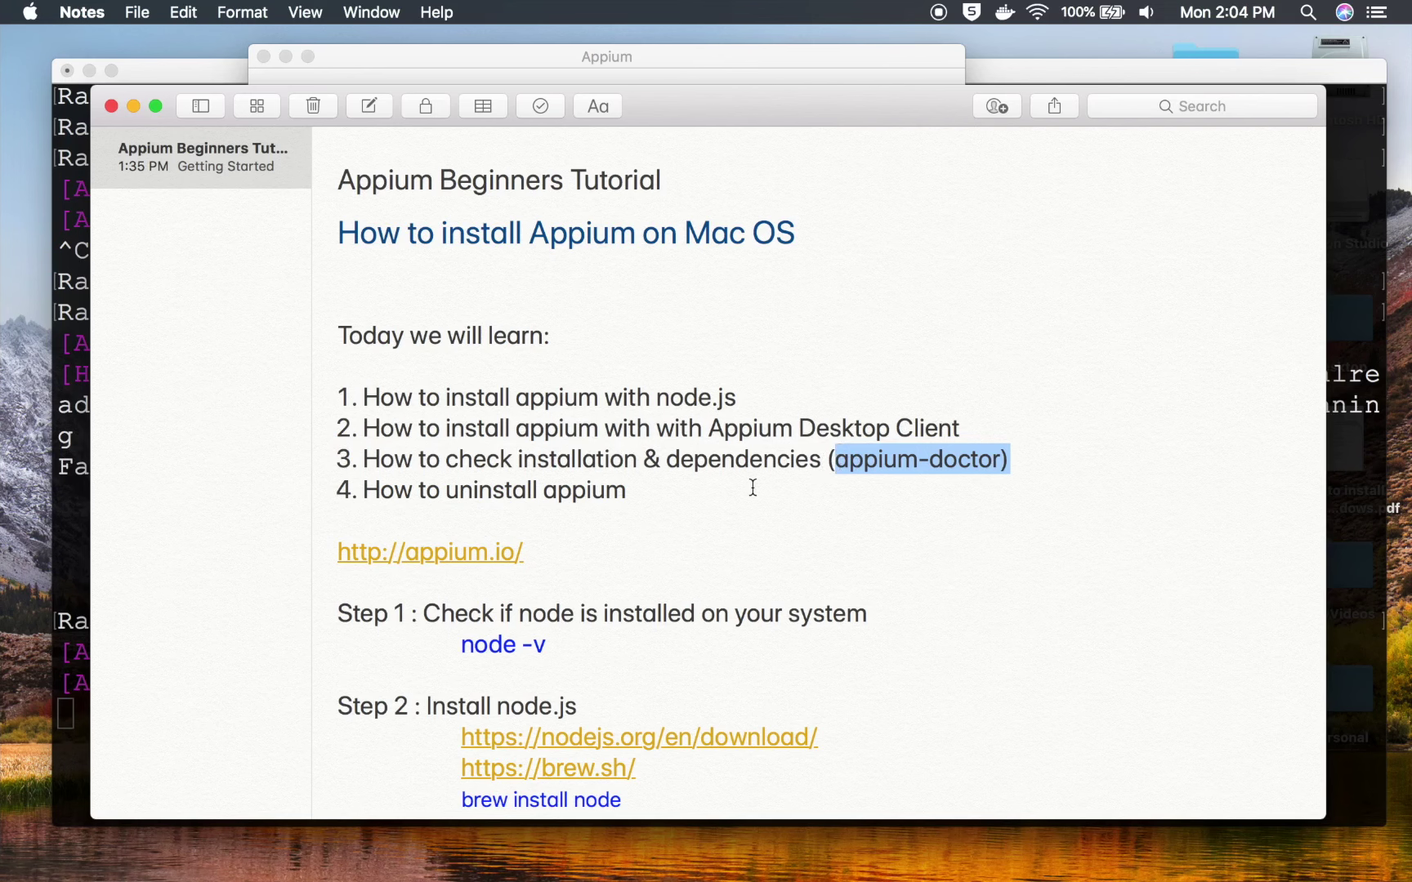
- Switch to Chrome and search Google for appium-doctor in a new tab
key("ctrl+Right")
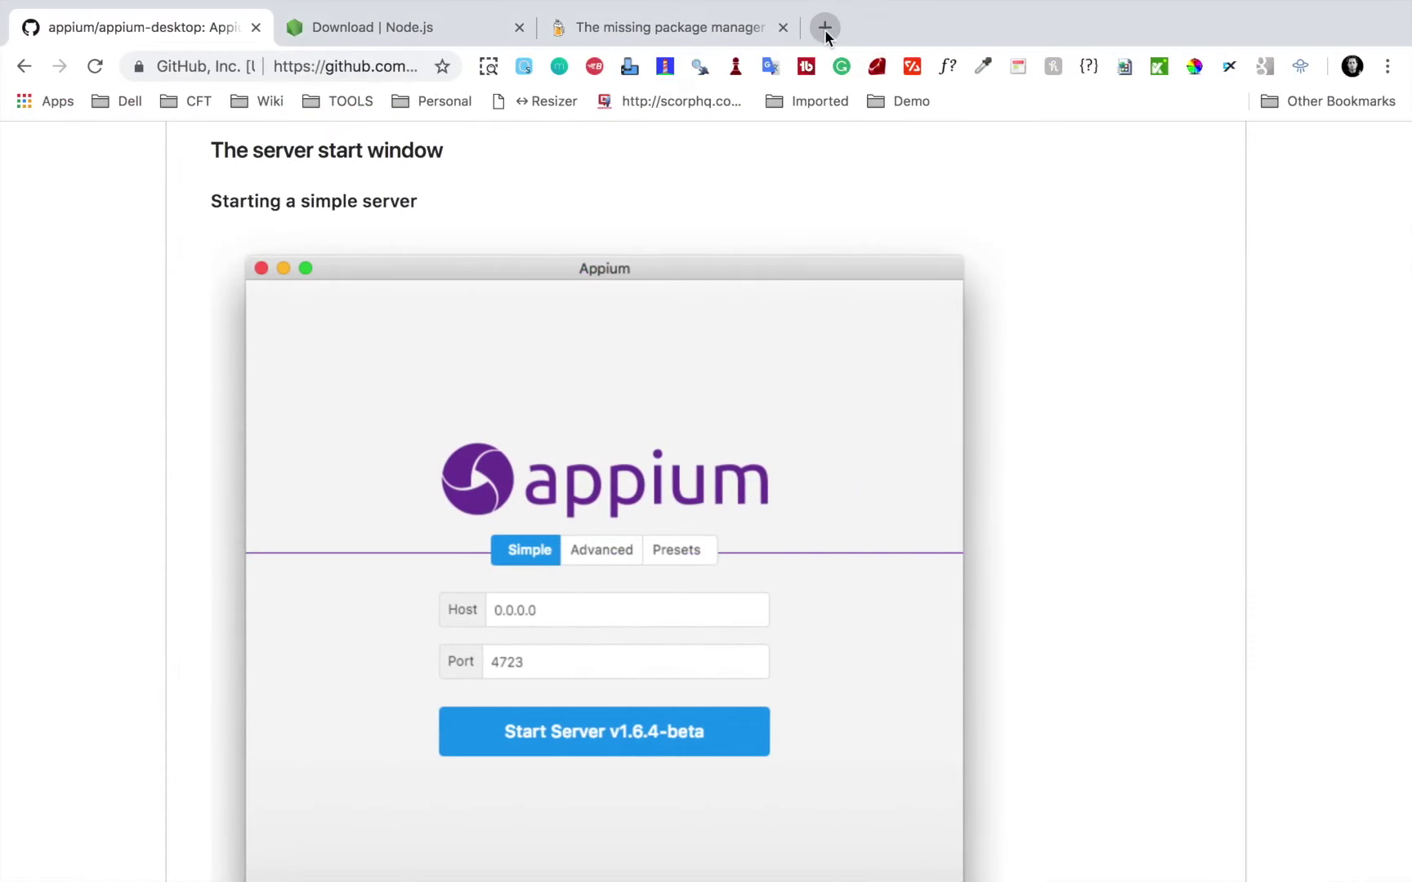
left_click(822, 27)
type("appium")
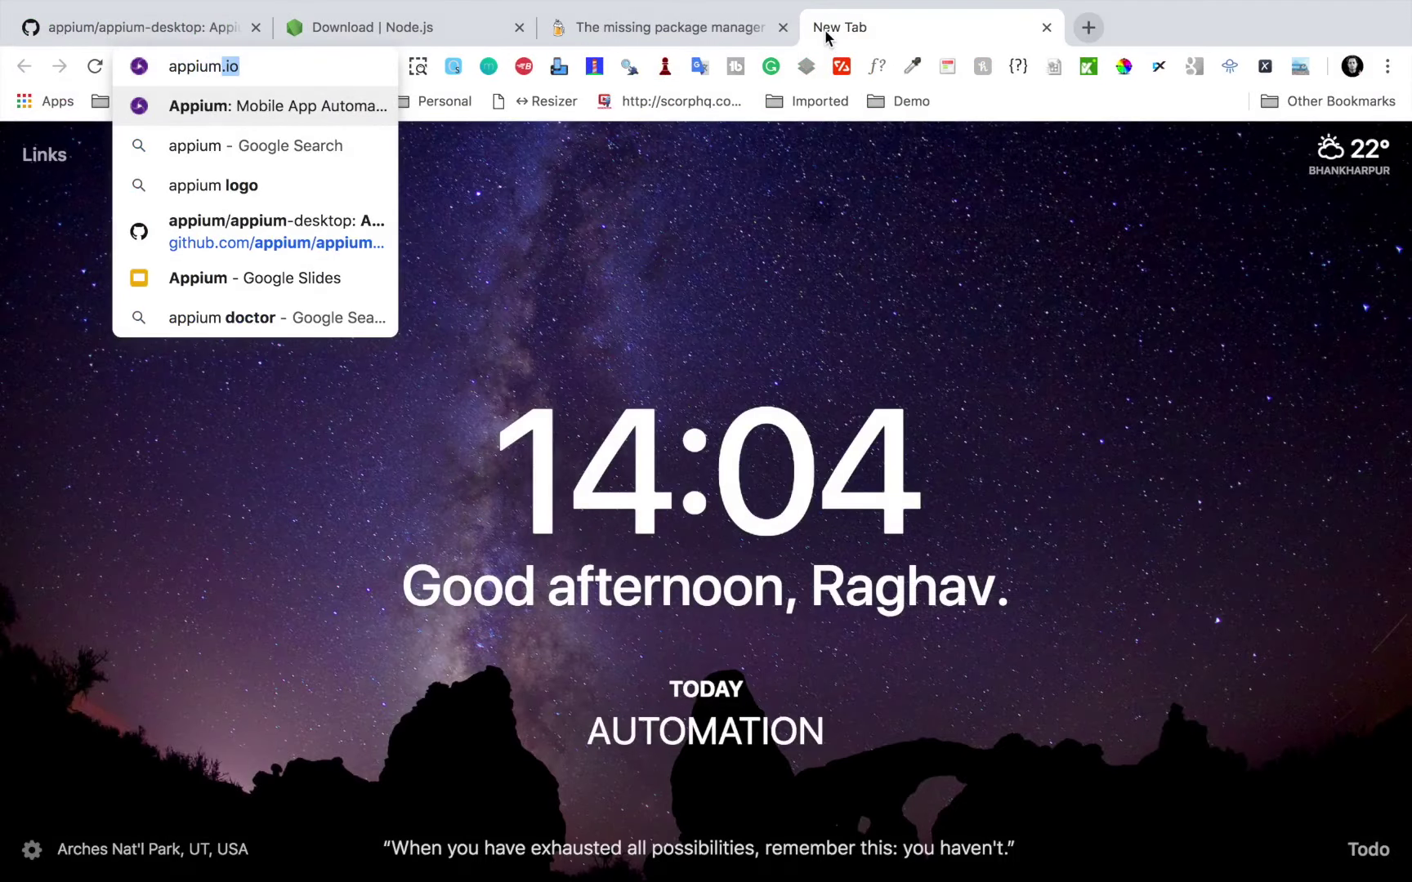
type("-do")
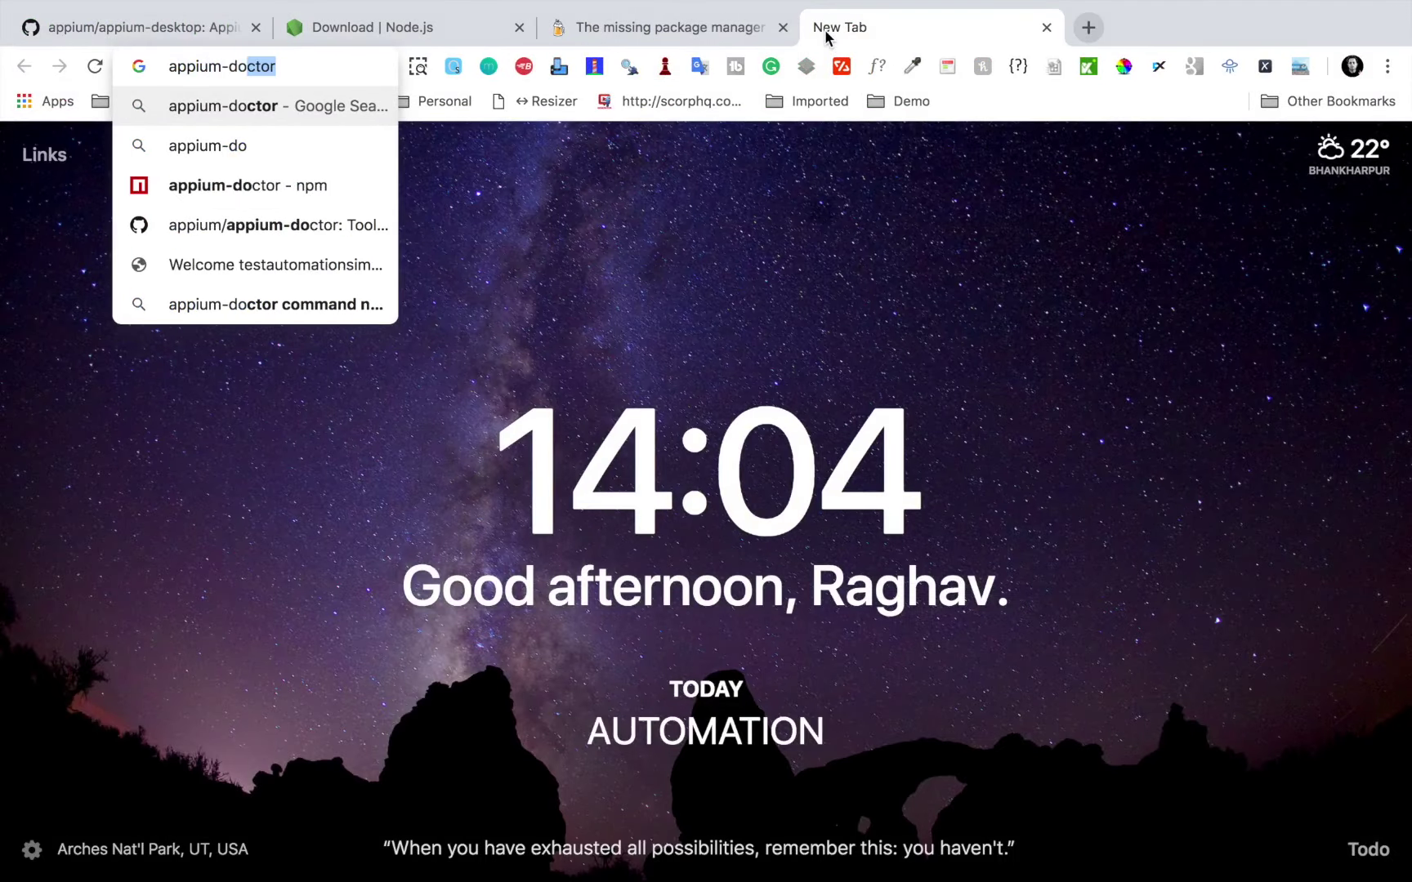
key("Return")
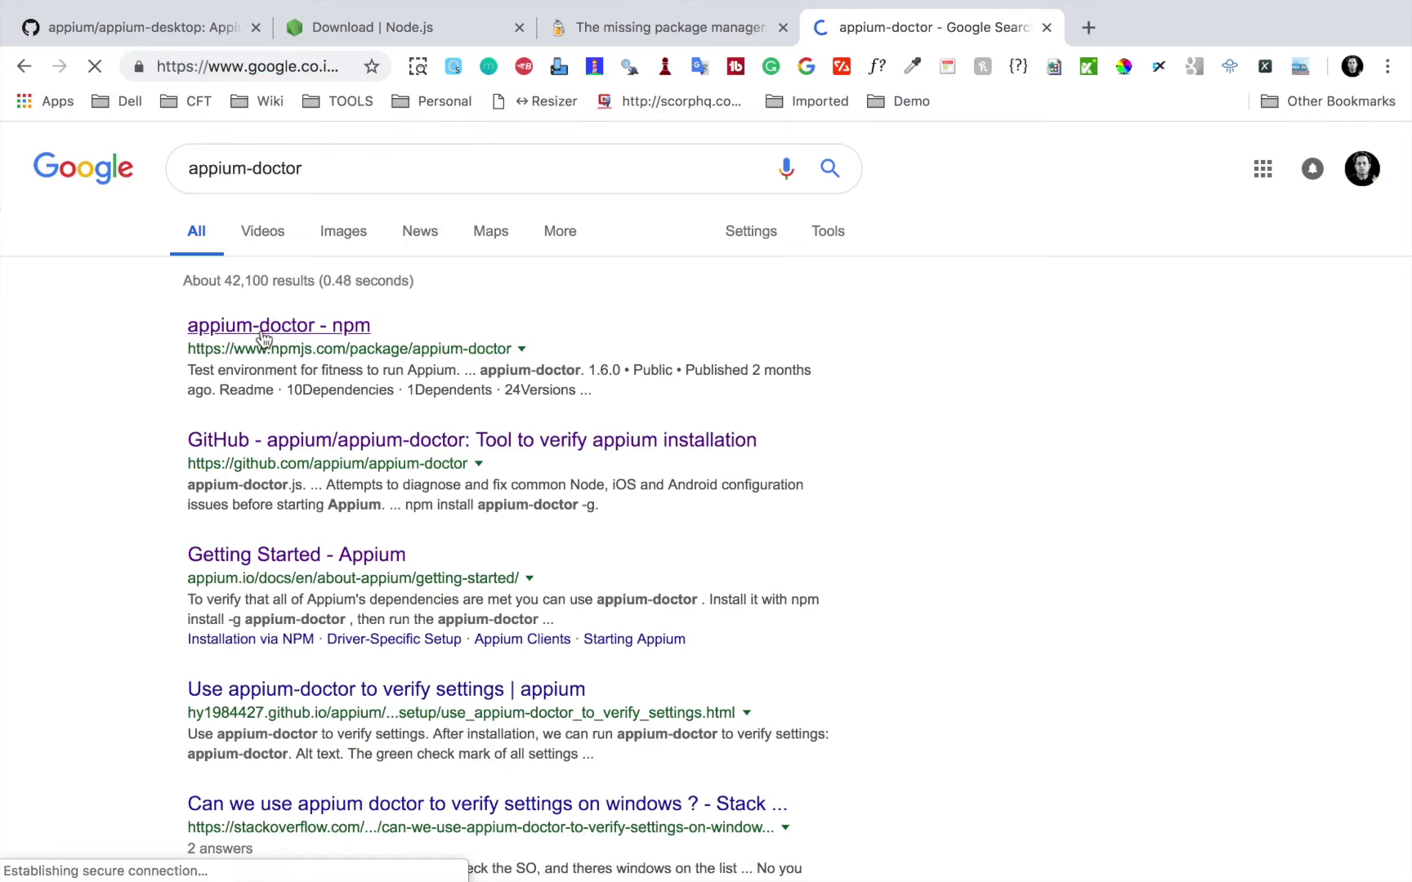
- Open the appium-doctor GitHub result in a new tab, copy npm install appium-doctor -g from the npm page, and view the repository
left_click(320, 454, "super")
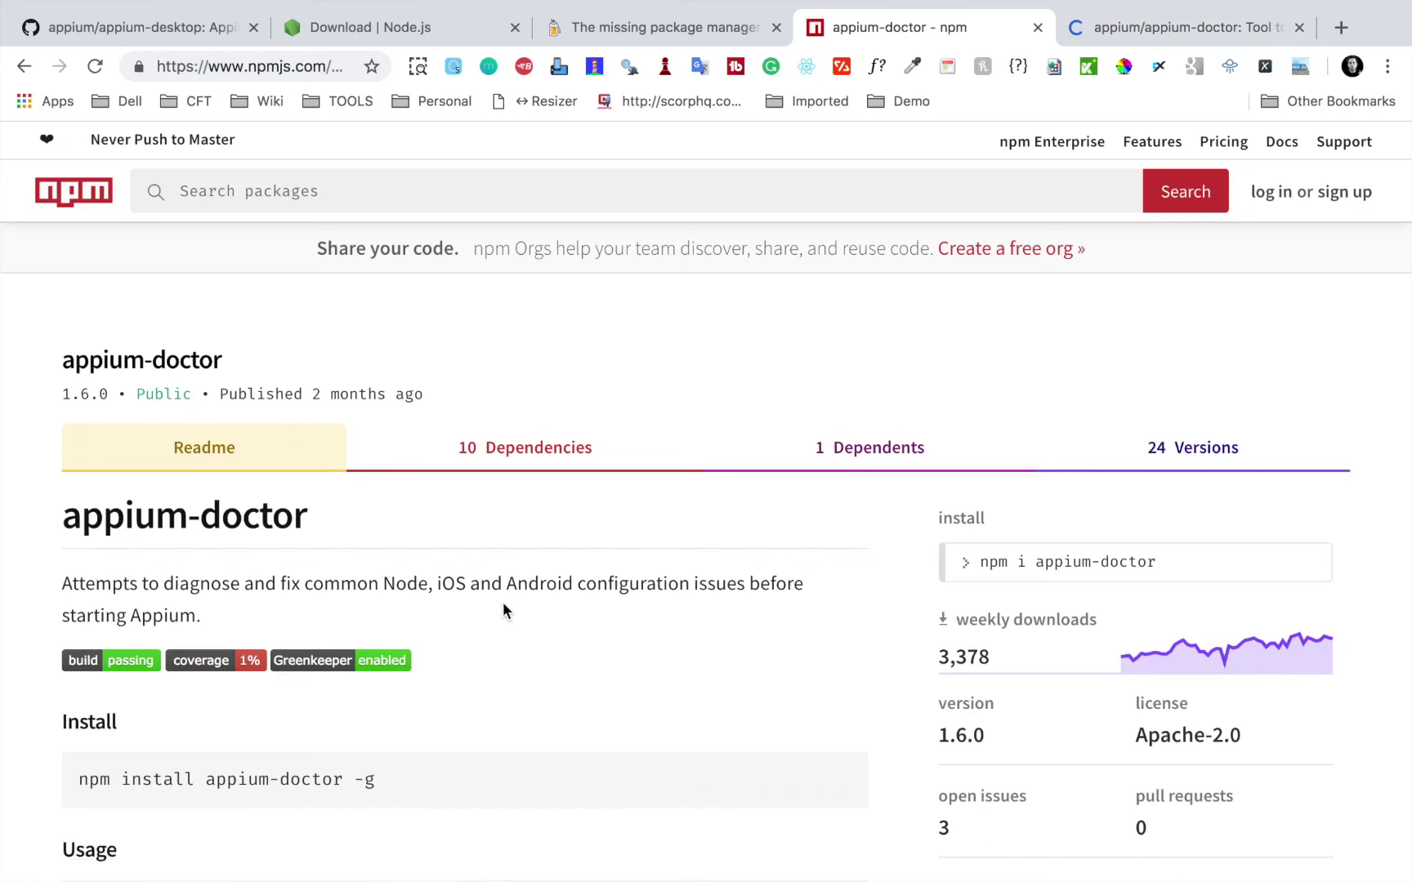
scroll(257, 621, "down", 3)
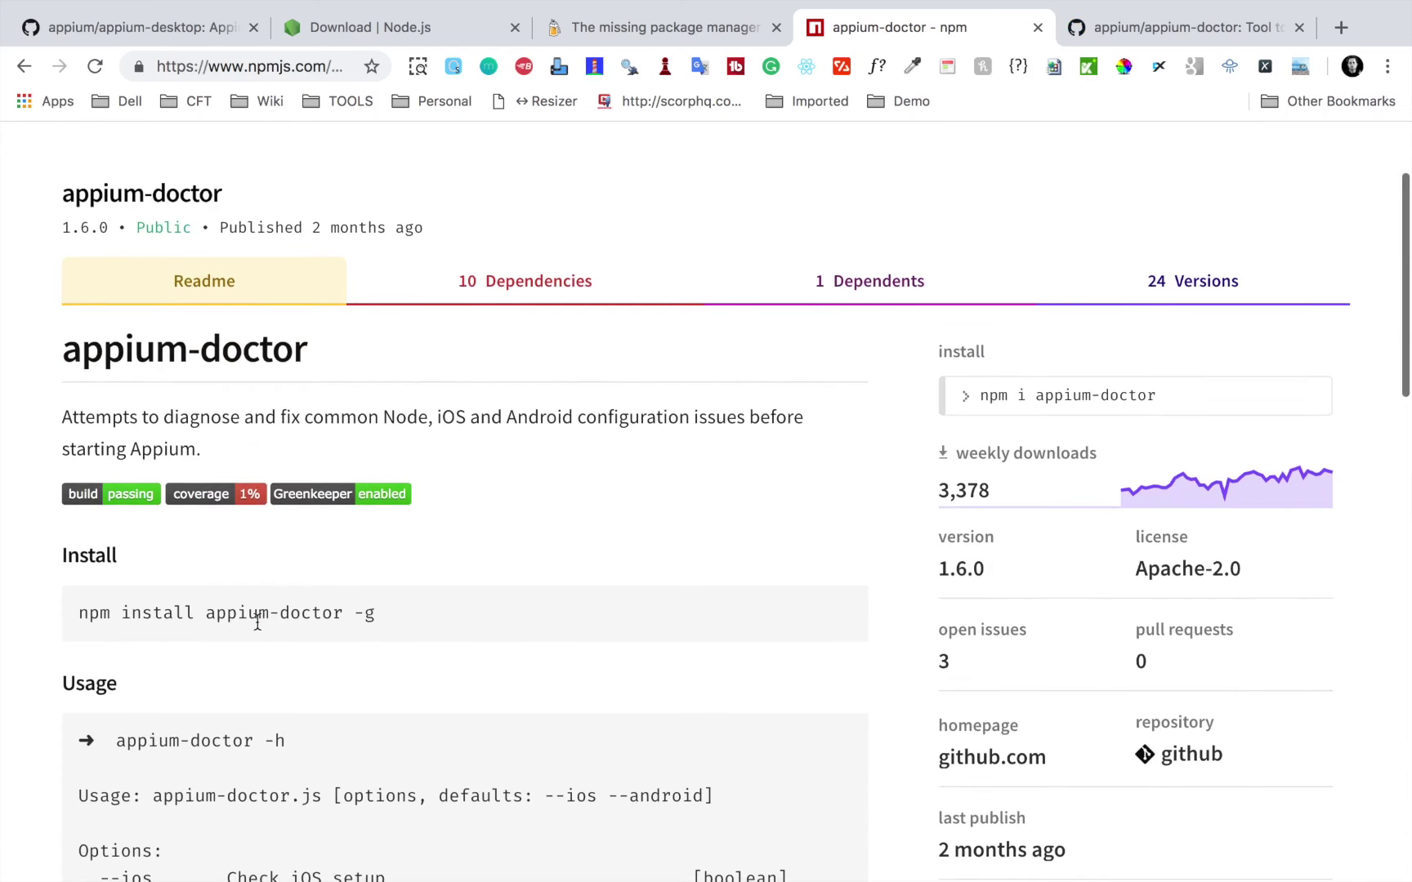
left_click_drag(367, 621, 76, 613)
key("super+c")
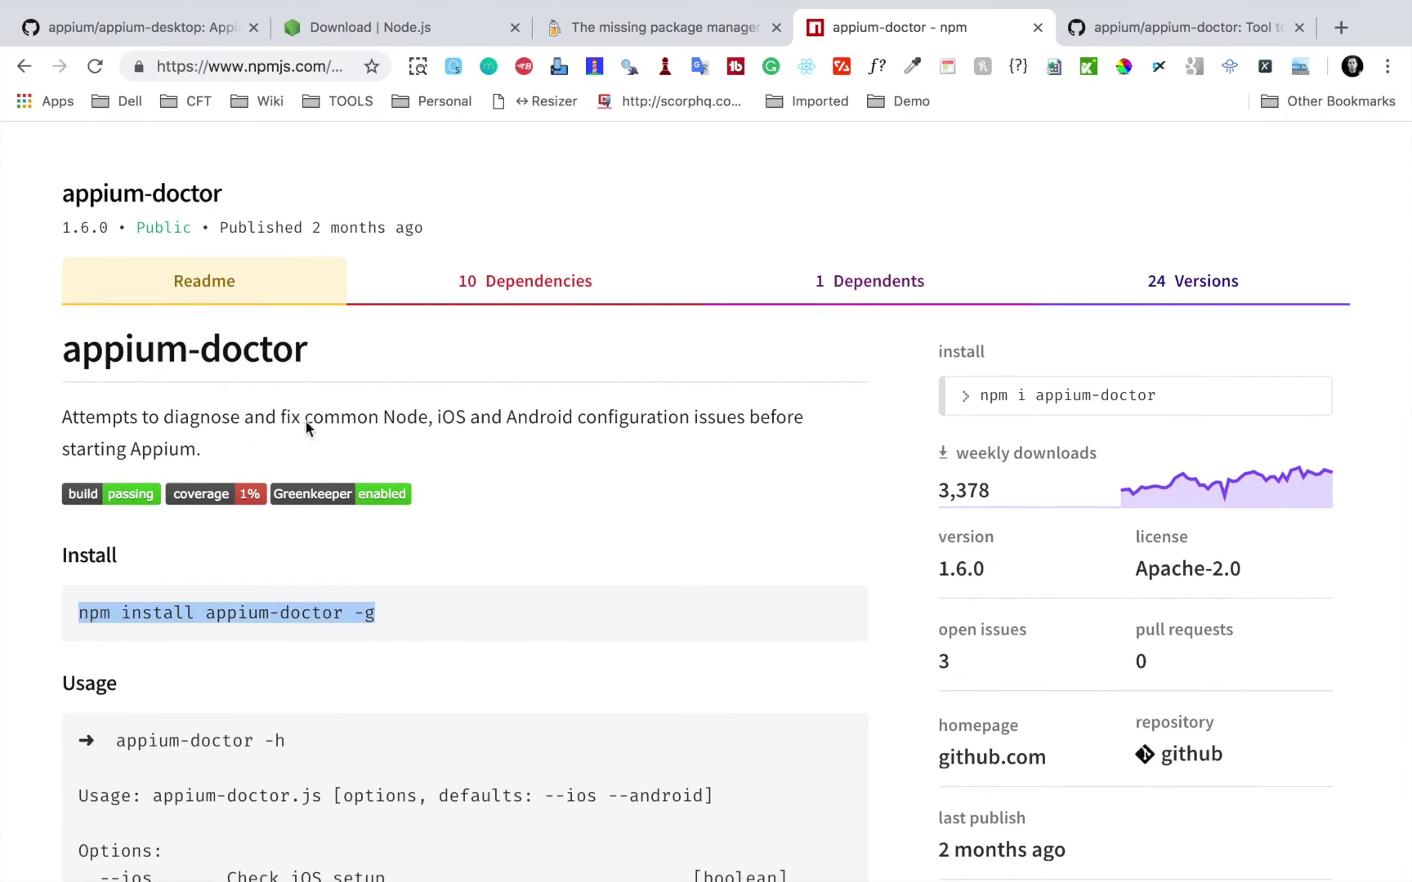
left_click(1169, 28)
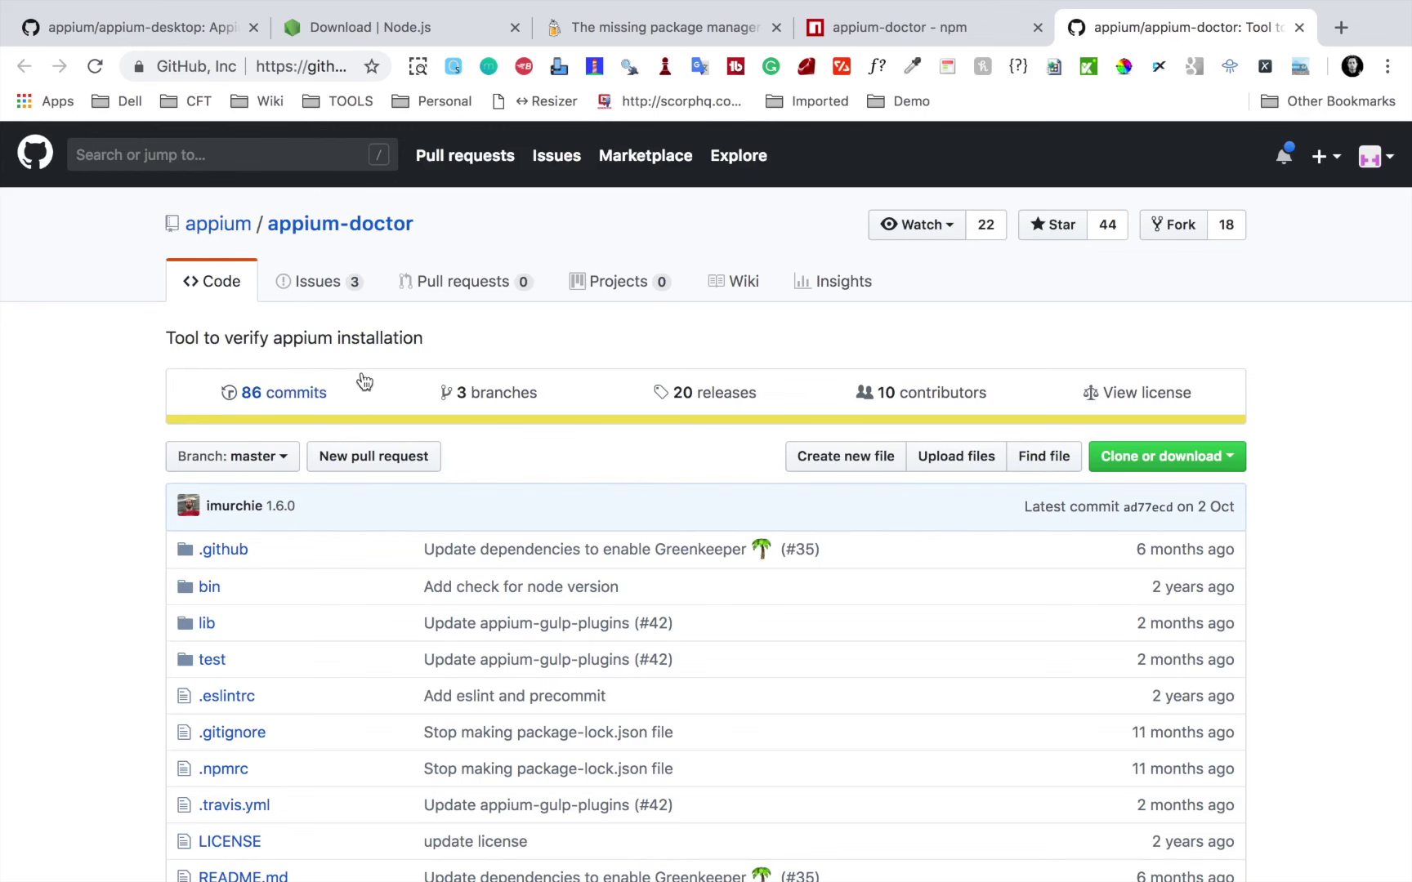
scroll(379, 375, "down", 1)
scroll(354, 361, "up", 1)
- Switch to Notes and add an Appium-Doctor heading below Step 3 with the copied command npm install appium-doctor -g under it
key("ctrl+Left")
scroll(532, 613, "down", 10)
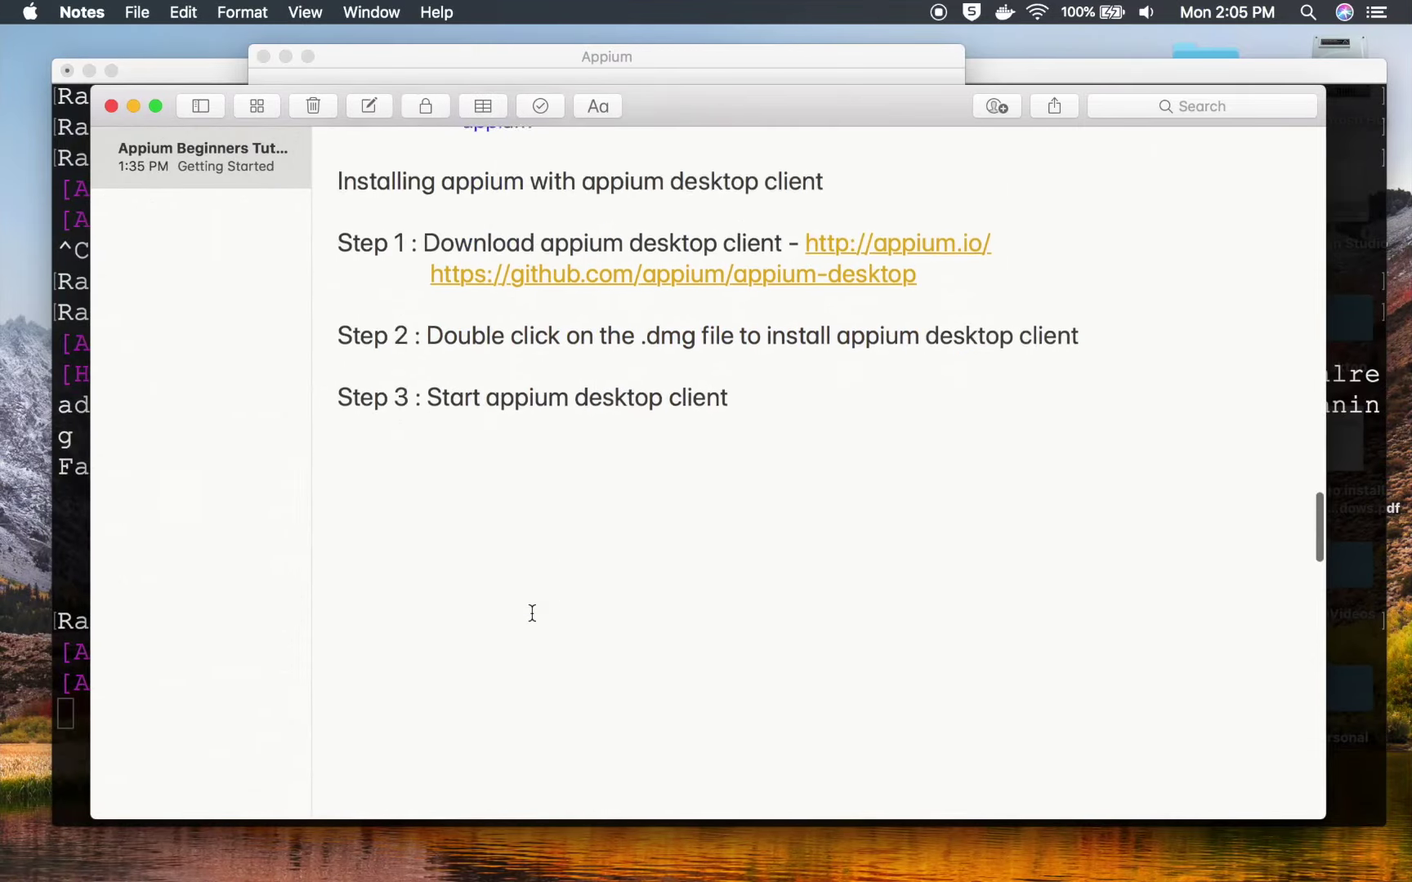
left_click(780, 400)
key("Return")
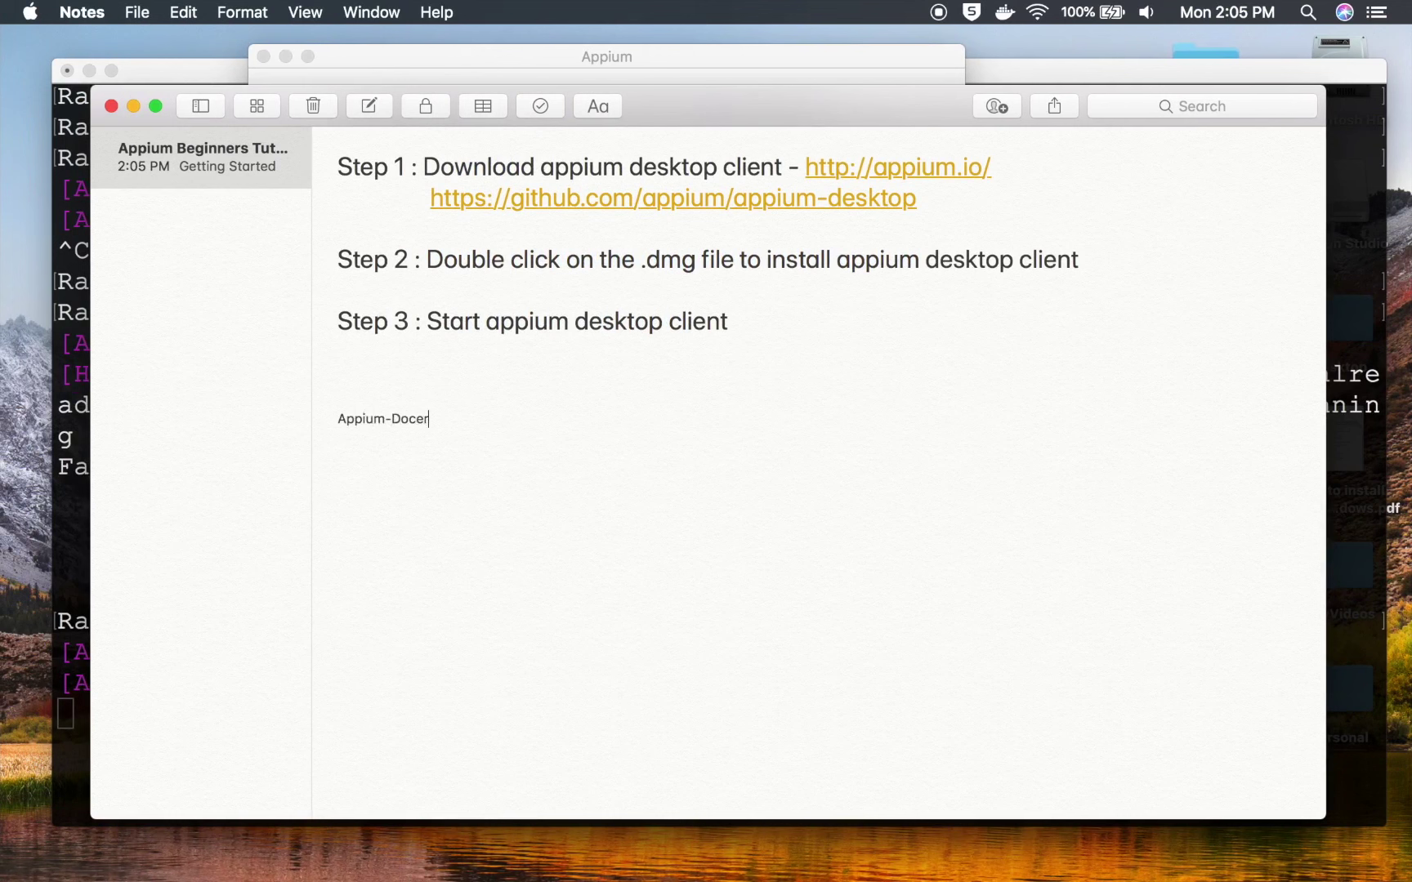
key("super+v")
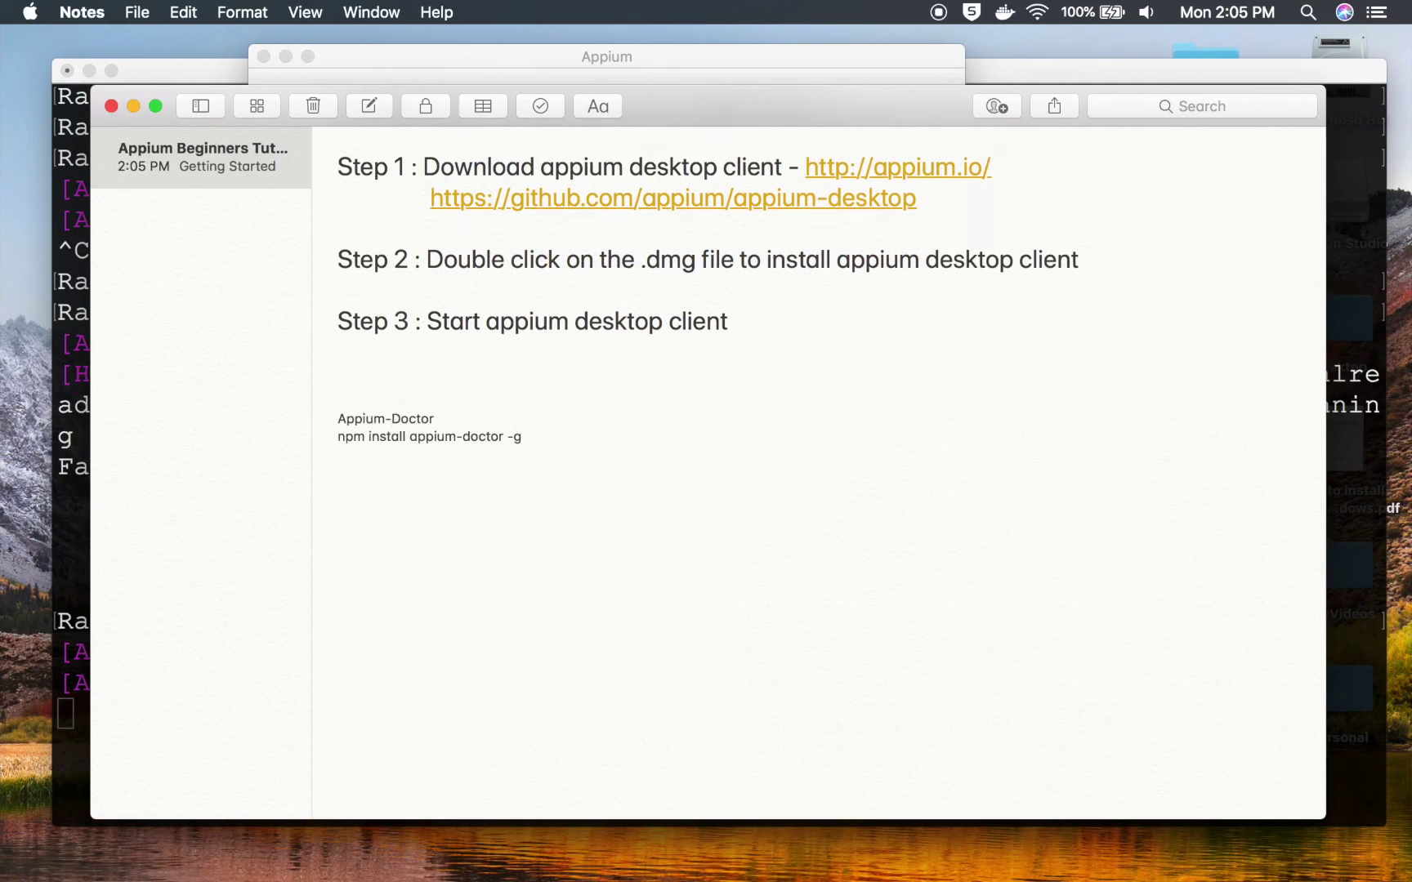
- Copy the address of the appium-doctor npm page in Chrome and paste it on a new line under the Appium-Doctor heading in Notes
key("ctrl+Right")
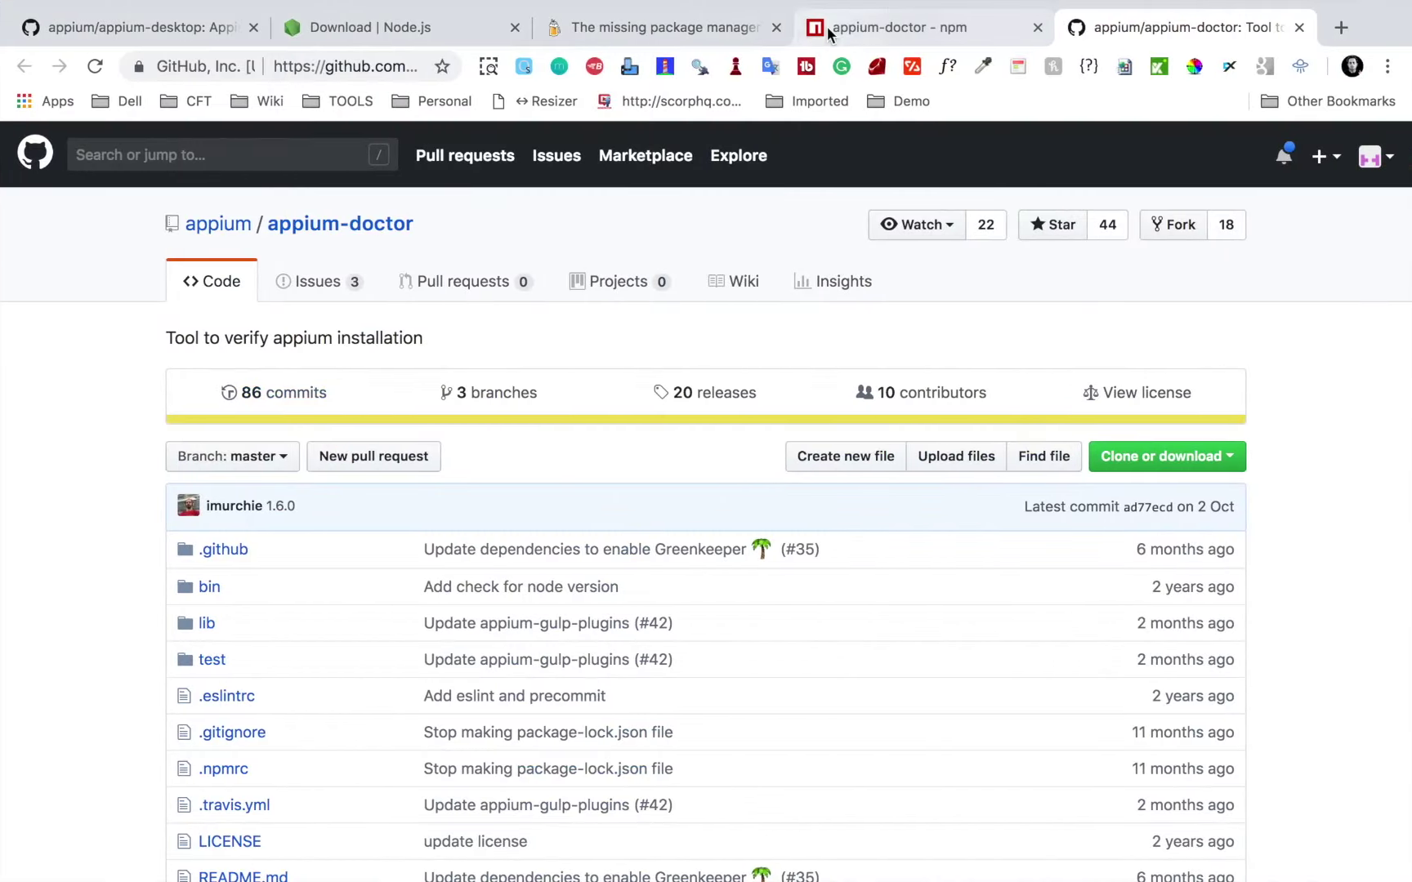
left_click(827, 26)
left_click(311, 76)
key("super+c")
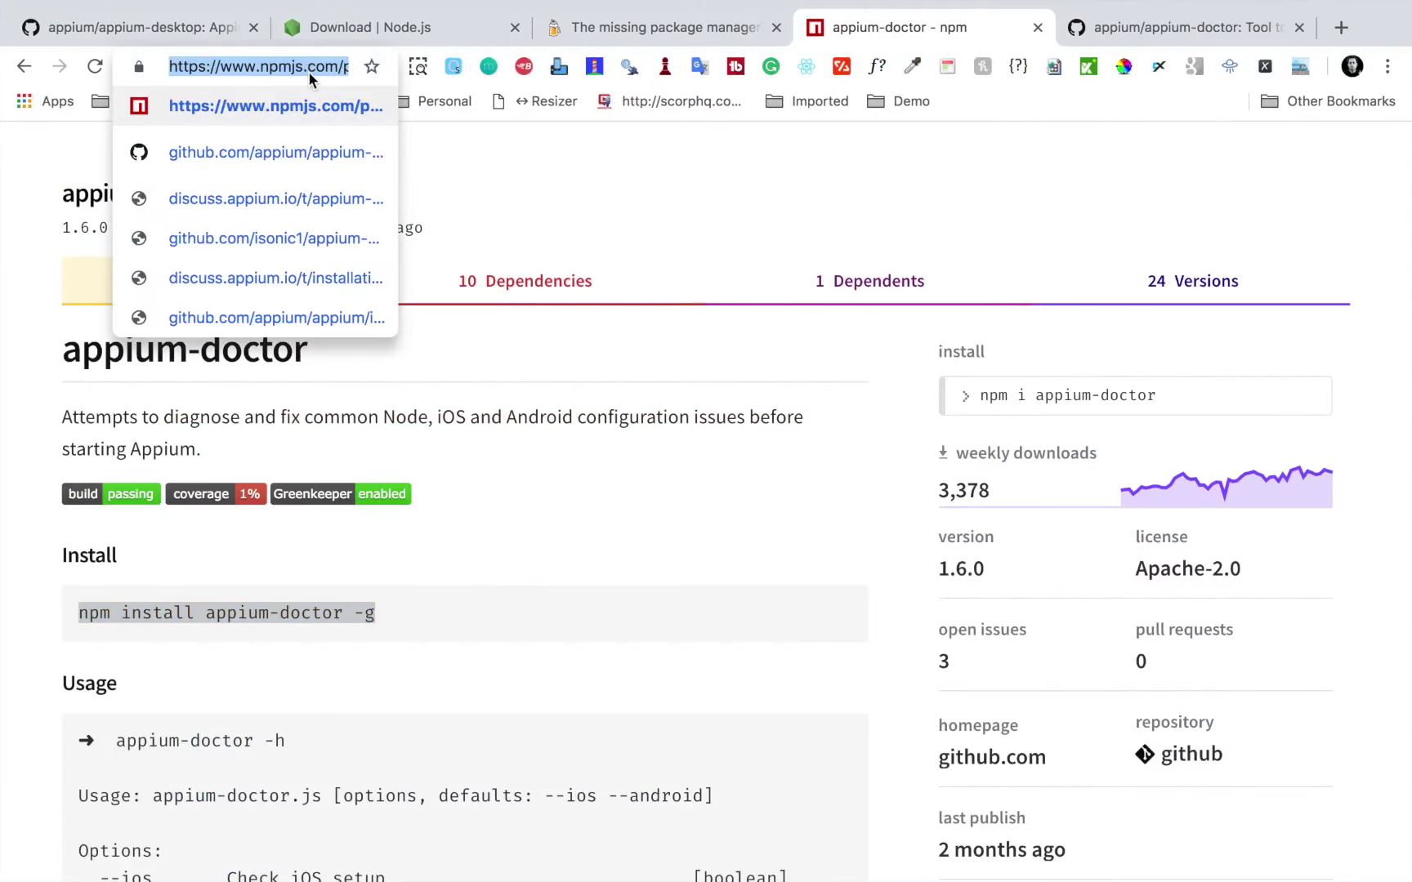
key("ctrl+Left")
left_click(479, 419)
key("Return")
key("super+v")
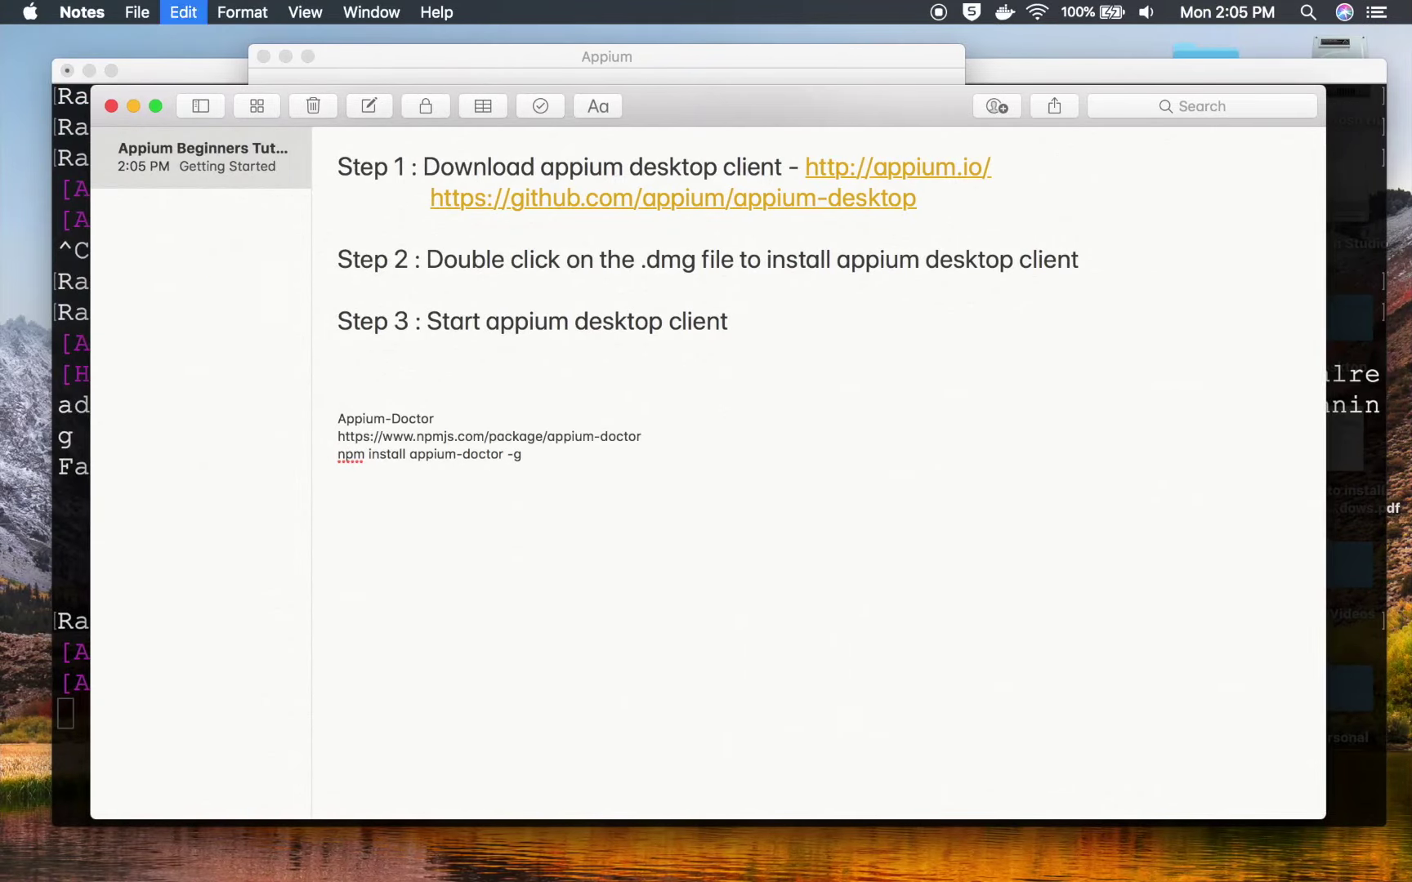
- Copy the address of the appium-doctor GitHub repository in Chrome and paste it below the npm link in Notes
key("ctrl+Right")
left_click(1172, 24)
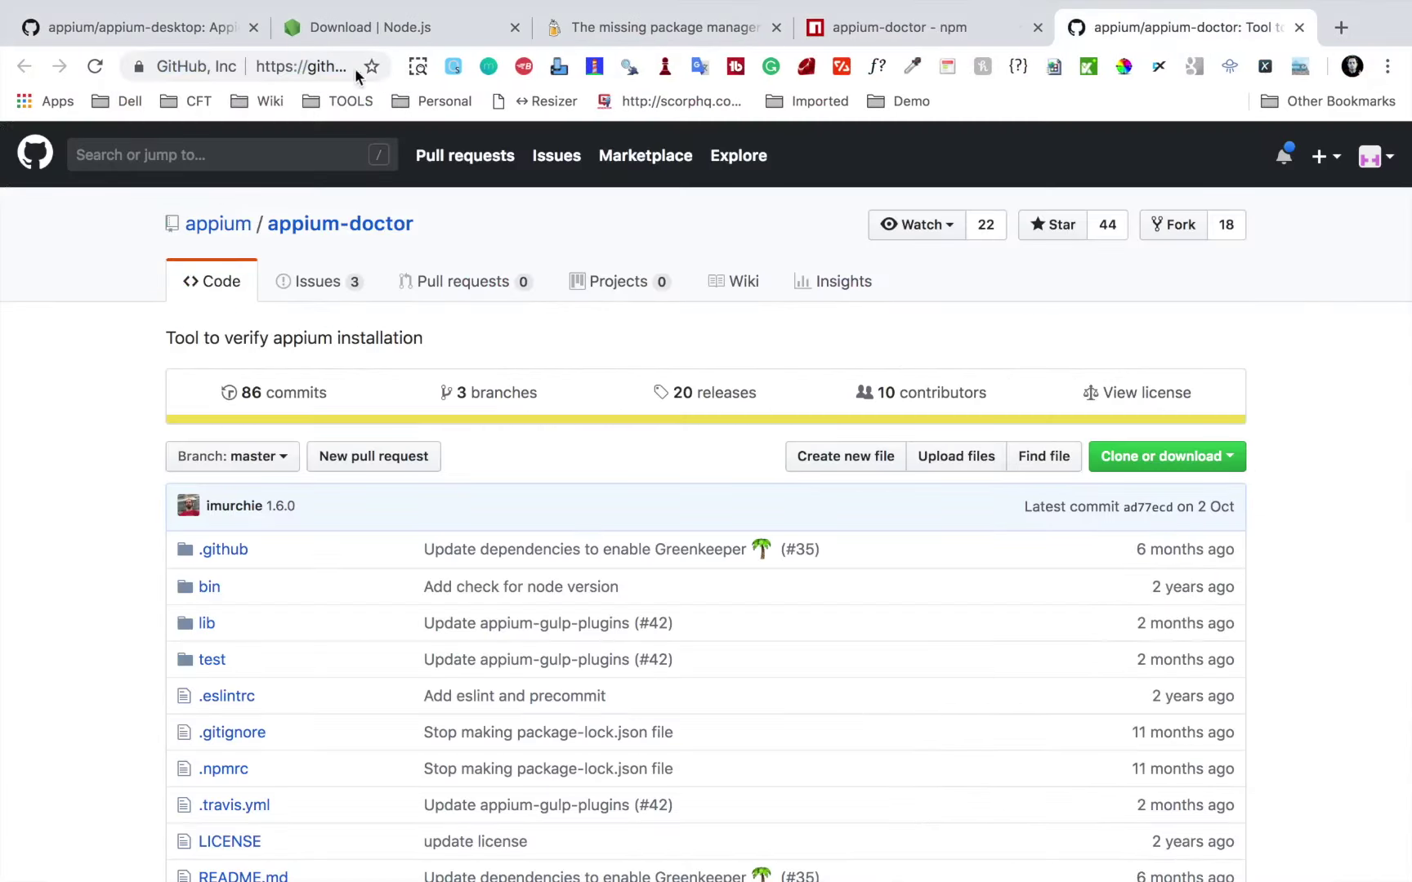
left_click(335, 69)
key("super+c")
key("ctrl+Left")
left_click(684, 434)
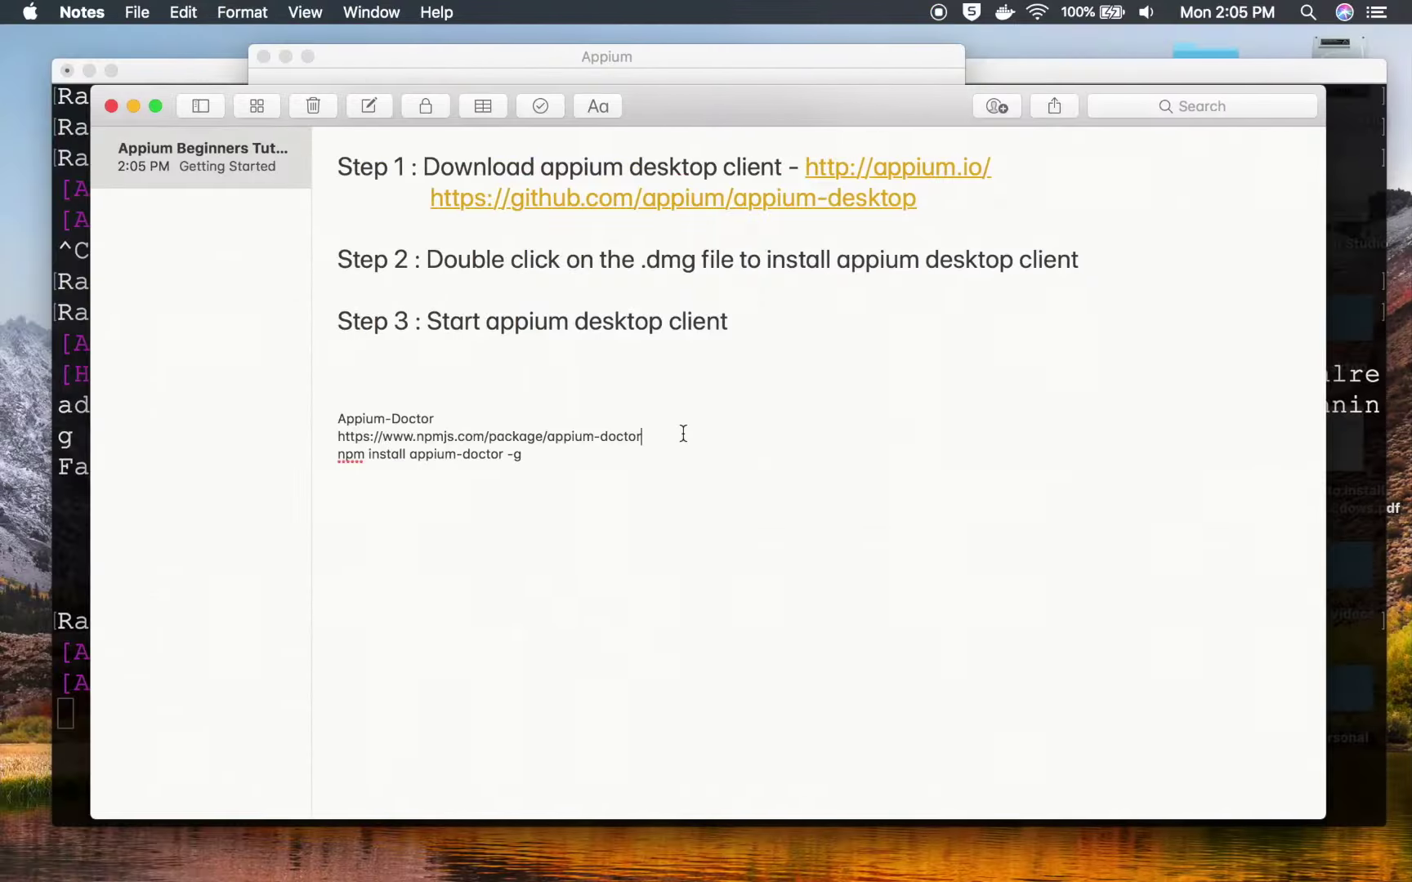
key("Return")
key("super+v")
- Enlarge the Appium-Doctor heading and both links, making the heading largest, and insert a blank line above the install command
left_click_drag(601, 455, 299, 422)
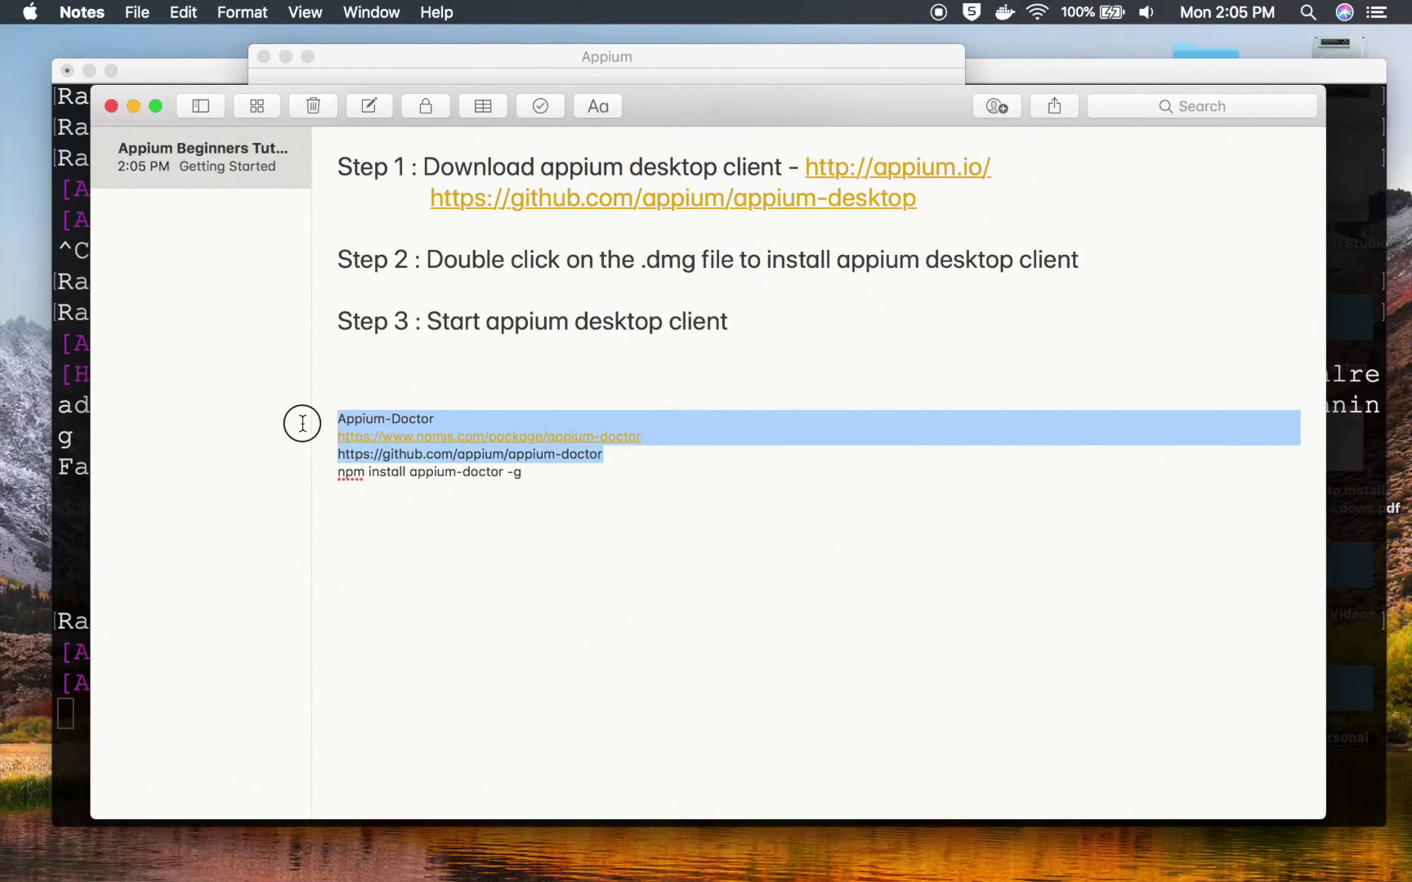
key("super+plus")
key("super+plus")
left_click_drag(495, 422, 293, 419)
key("super+plus")
key("super+plus")
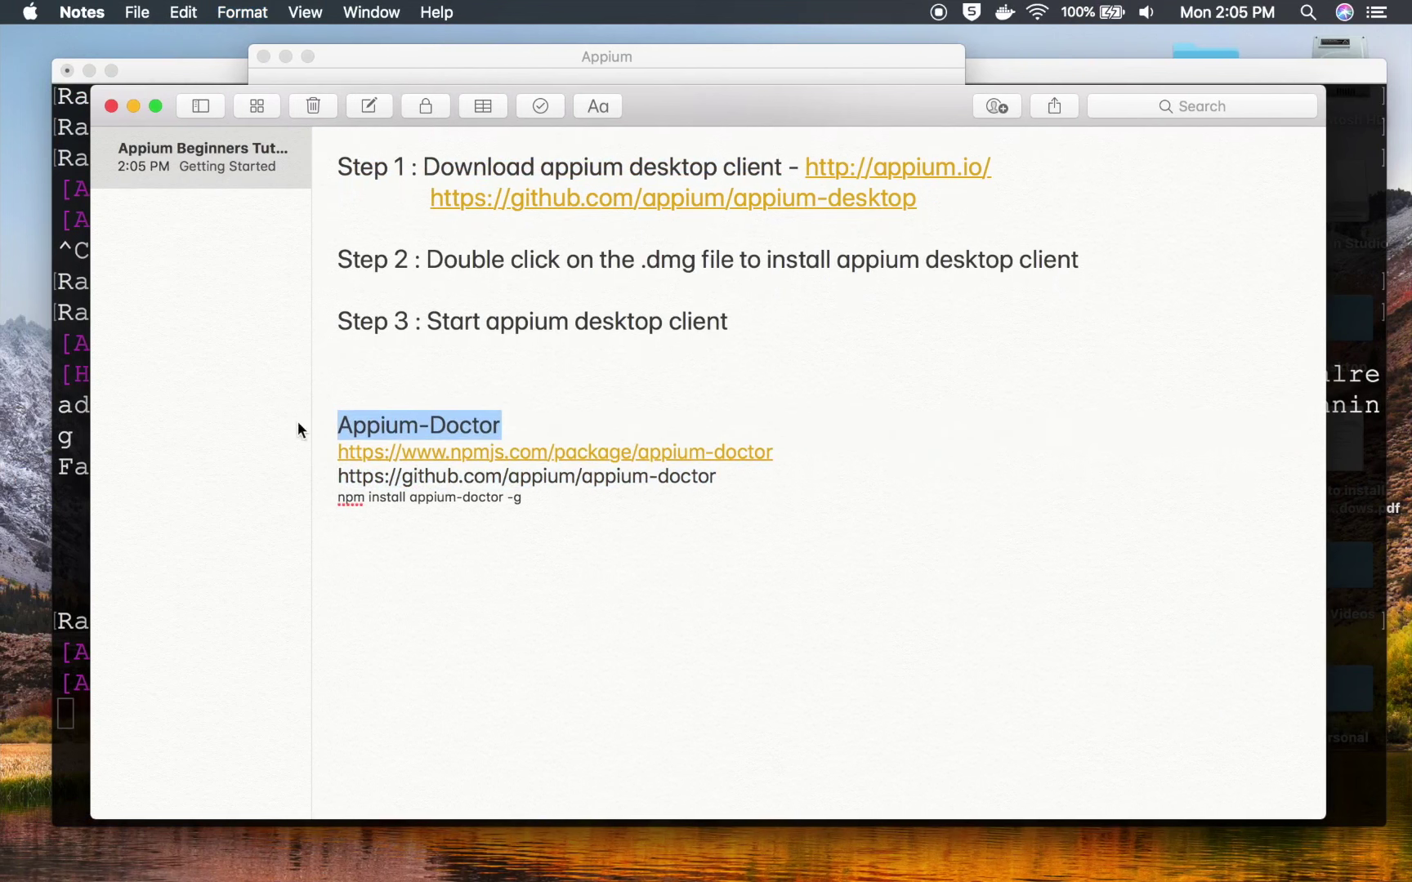
left_click(585, 493)
left_click(719, 477)
key("Return")
- Copy the install command from the note, switch to Terminal, and stop the running Appium server before clearing the screen
left_click_drag(562, 523, 290, 514)
left_click(67, 476)
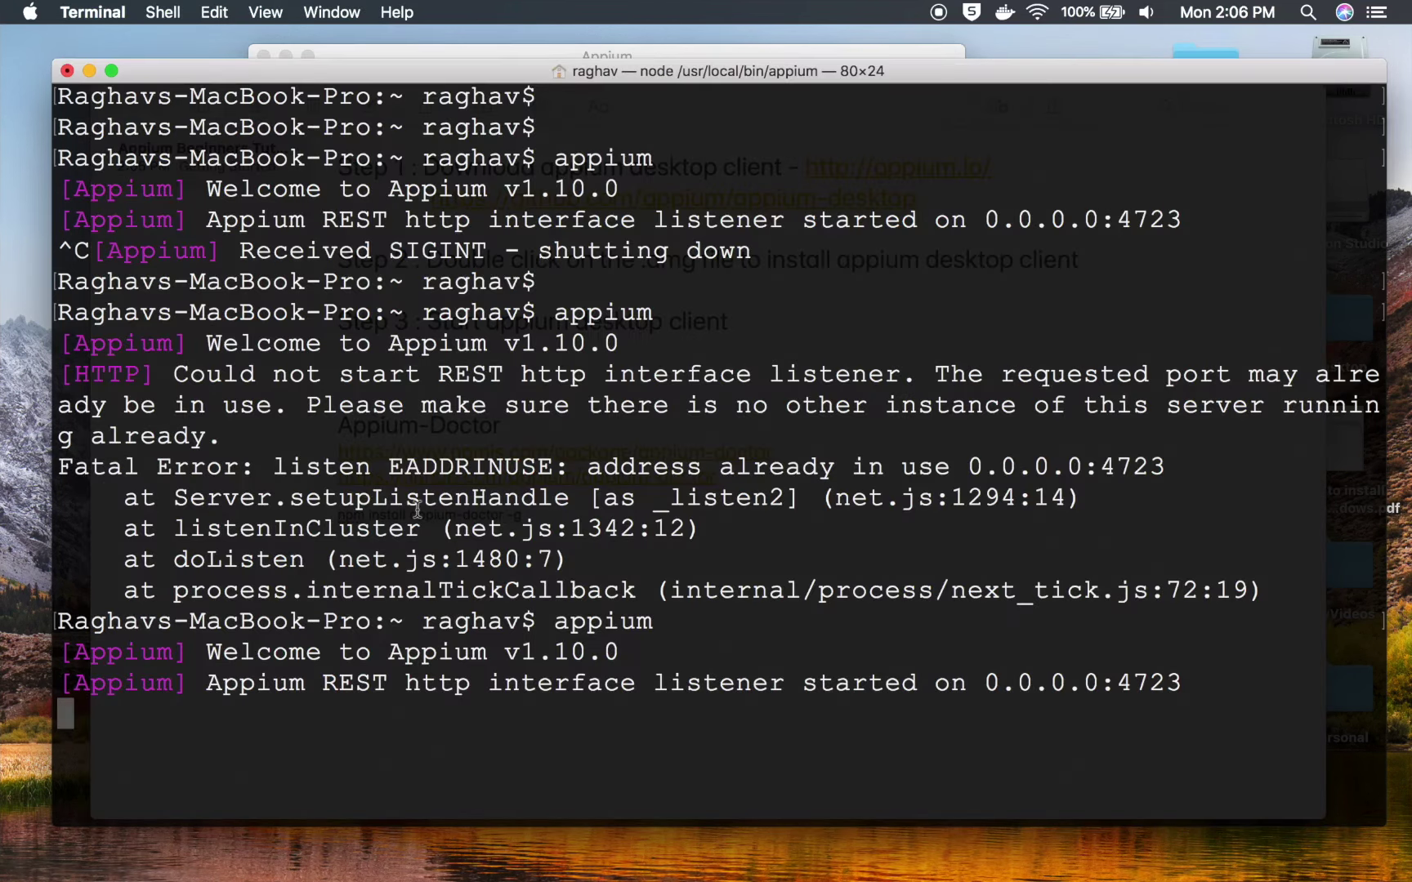
key("ctrl+c")
type("clear")
key("Return")
- Install appium-doctor globally by running npm install appium-doctor -g
key("Return")
key("Return")
key("super+v")
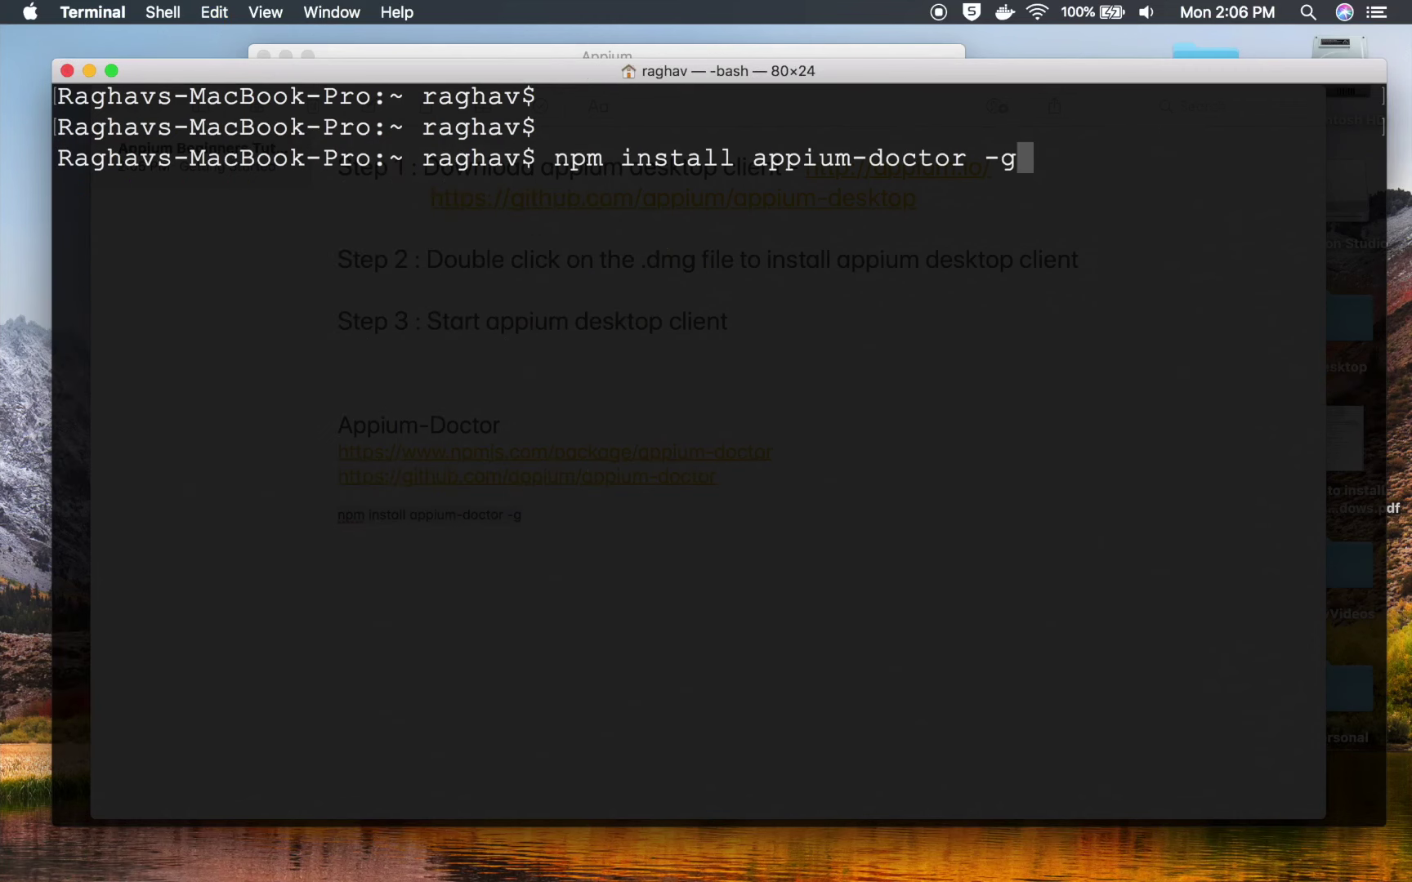
key("Return")
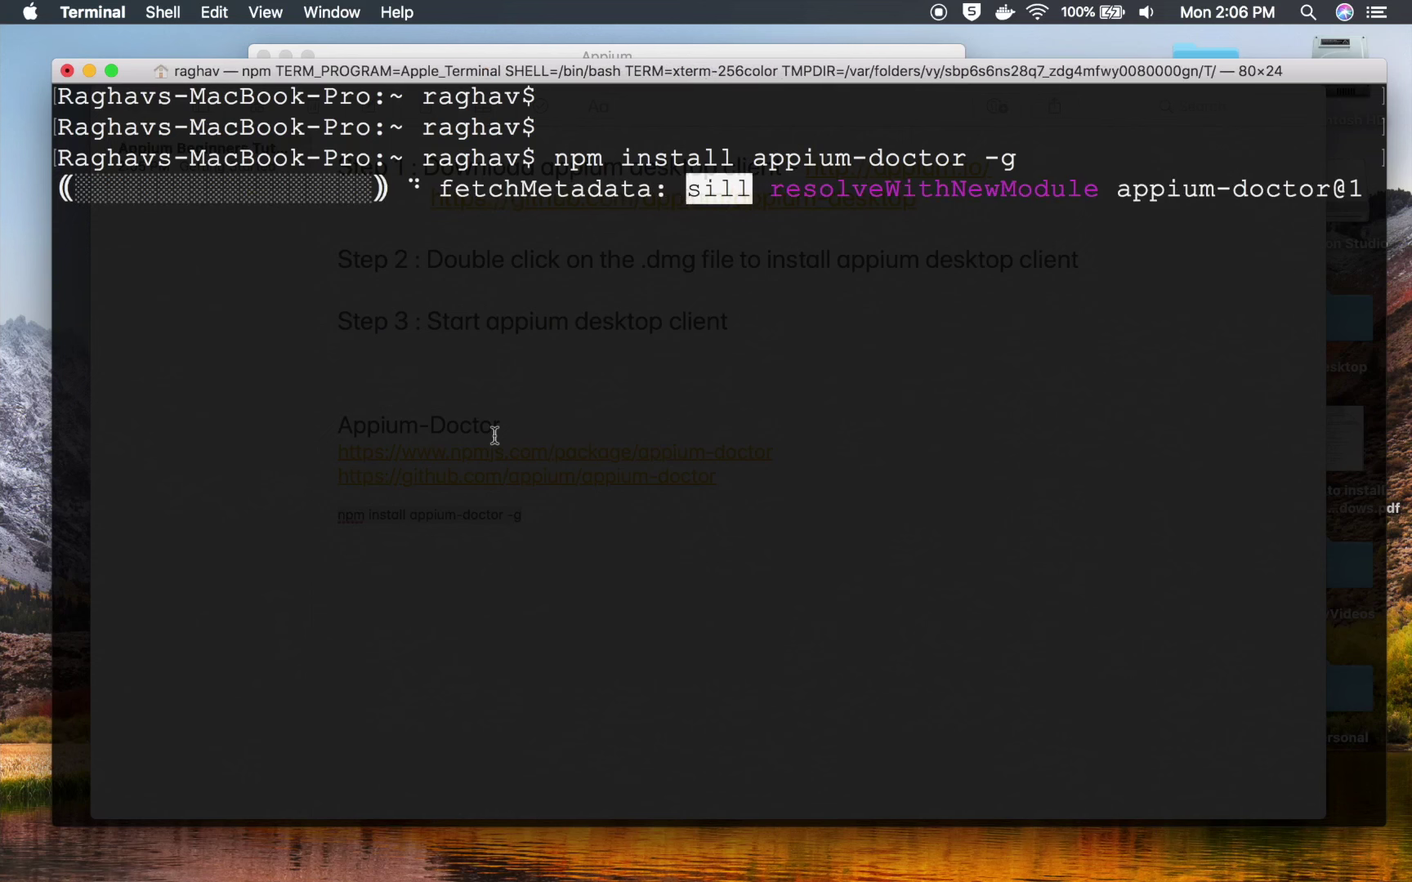
- Switch to Chrome and read the install and usage instructions in the appium-doctor README on GitHub, highlighting appium-doctor -h
key("ctrl+Right")
key("super+l")
scroll(335, 570, "down", 8)
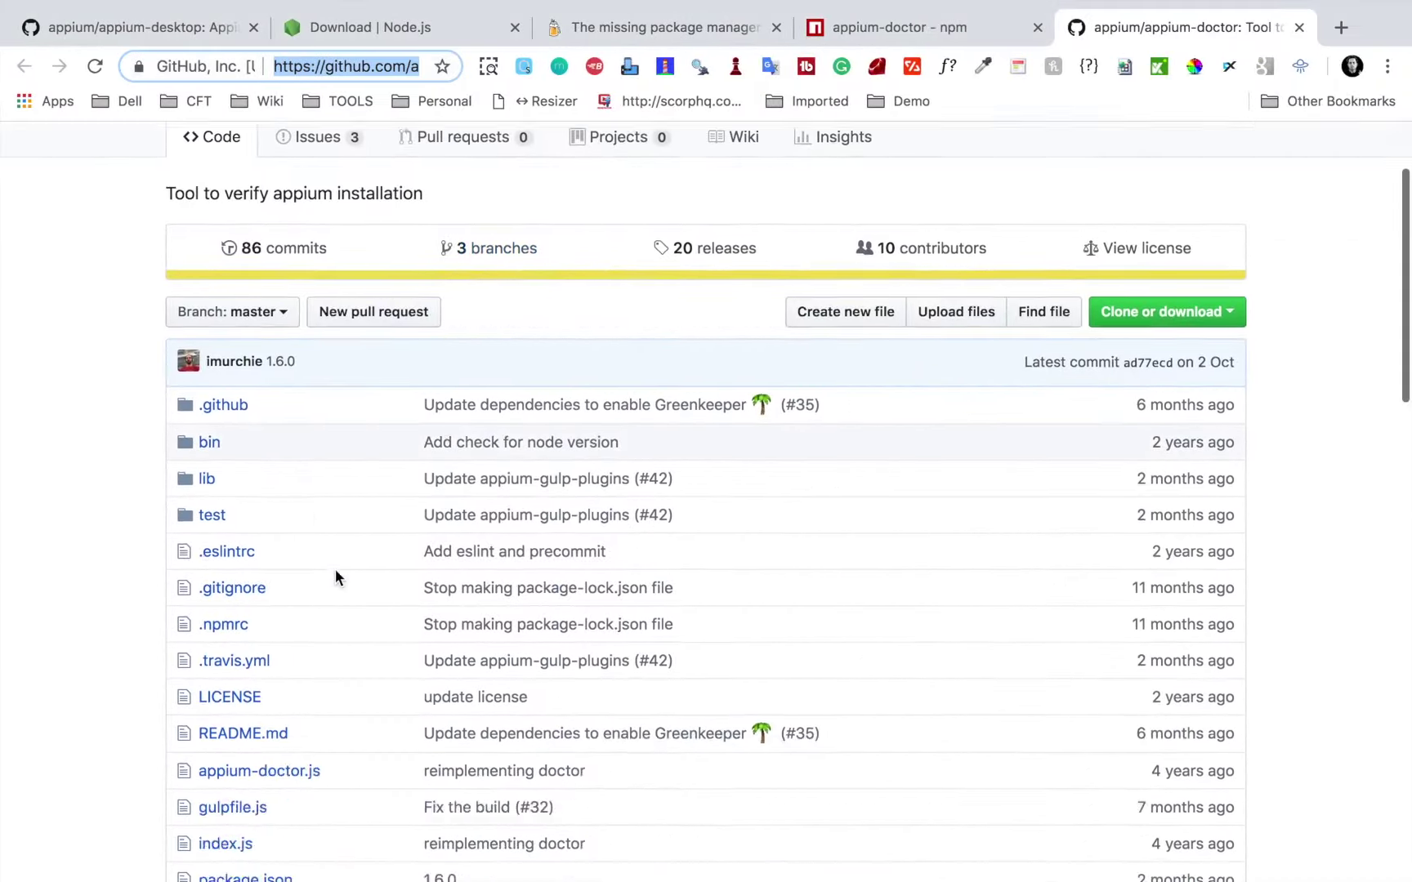
scroll(335, 569, "down", 4)
scroll(338, 568, "down", 4)
scroll(341, 523, "up", 1)
left_click(343, 472)
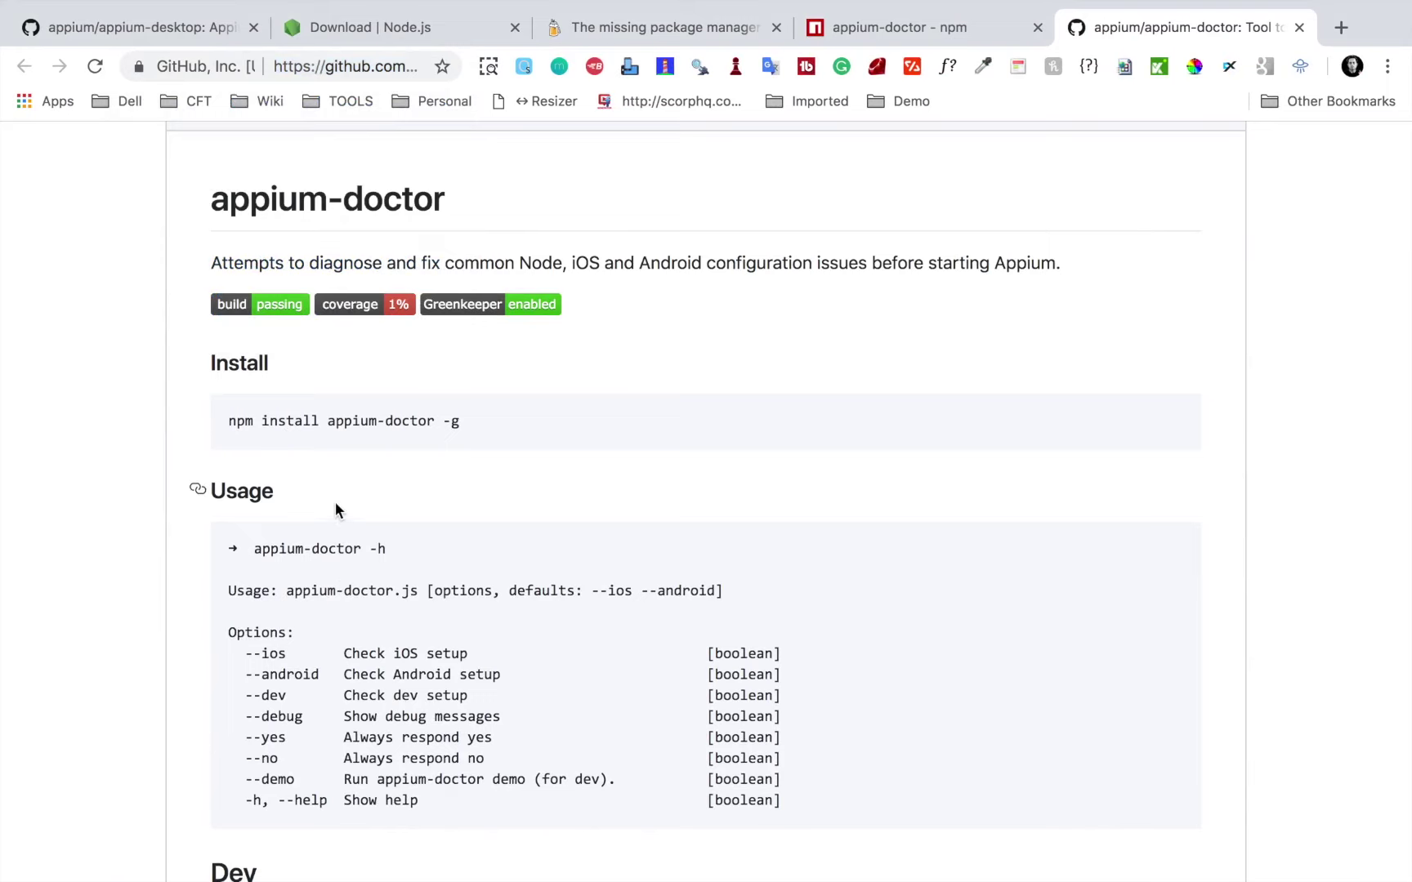
scroll(343, 494, "down", 1)
left_click_drag(388, 456, 255, 456)
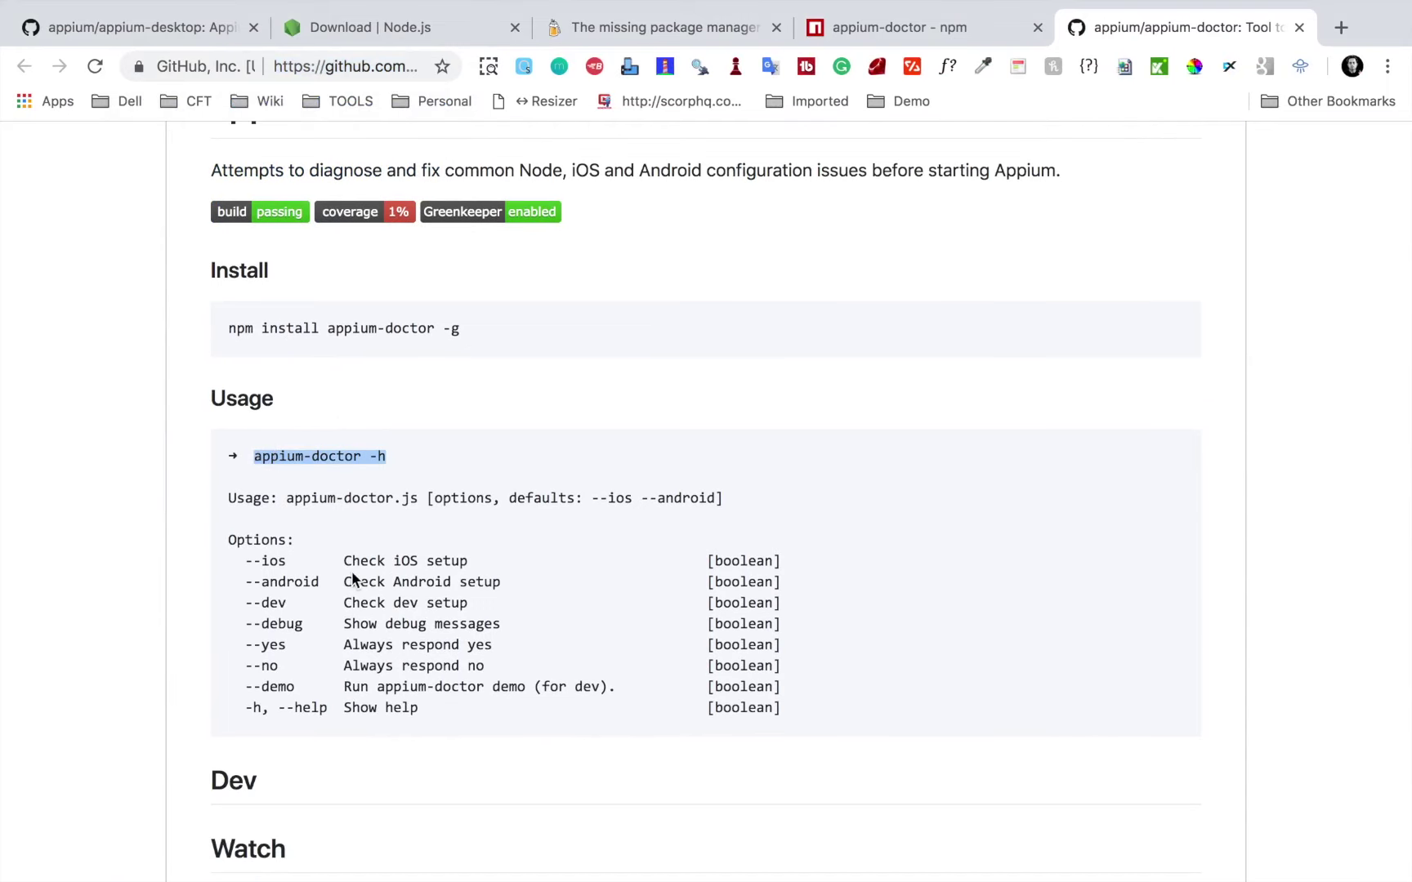
- Examine the command-line options listed in the README's usage section, focusing on the --ios option
scroll(352, 571, "down", 2)
left_click_drag(245, 397, 525, 503)
scroll(367, 610, "down", 1)
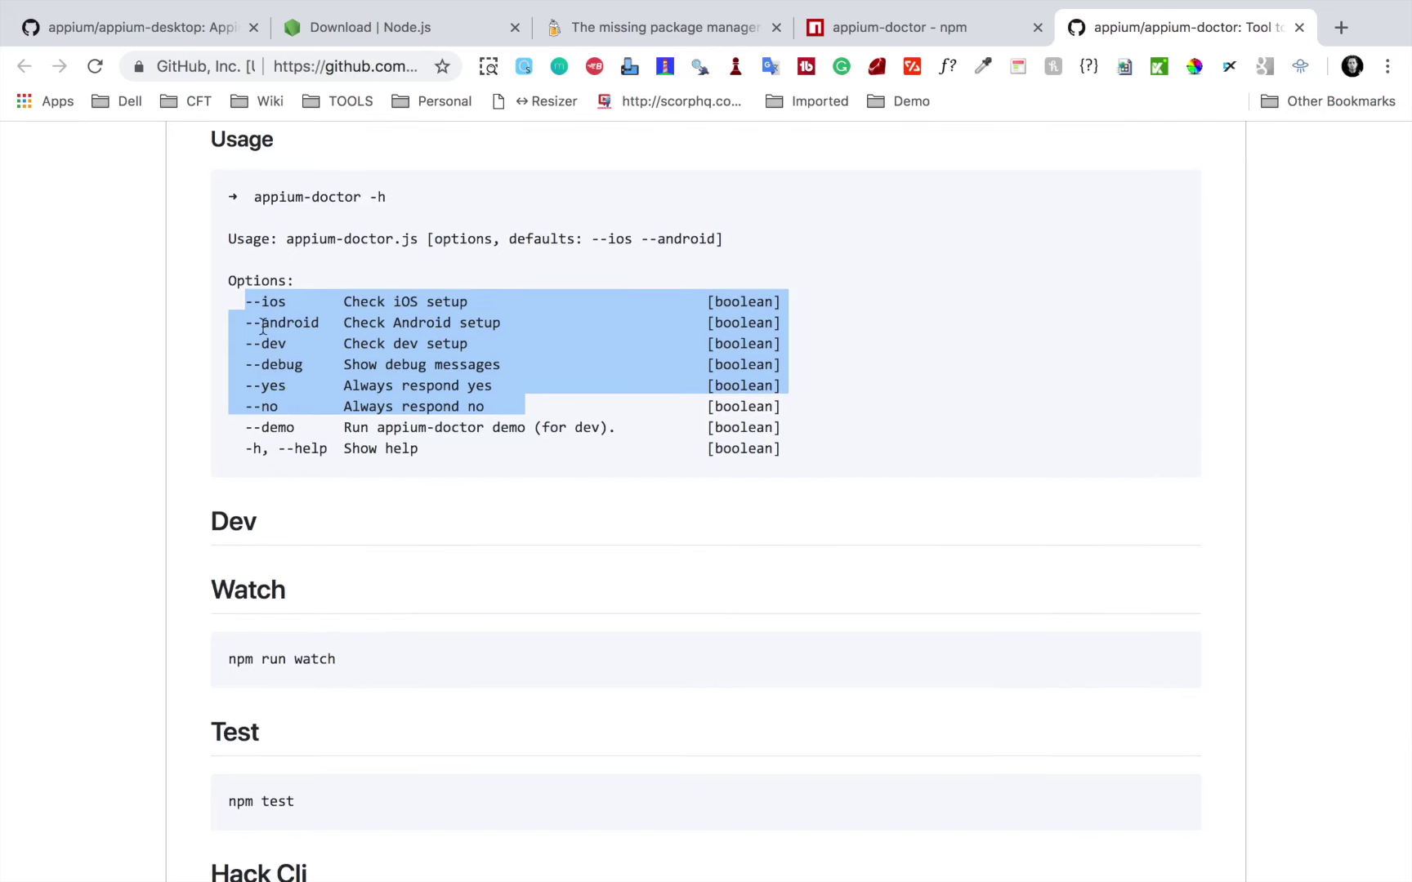
left_click(348, 348)
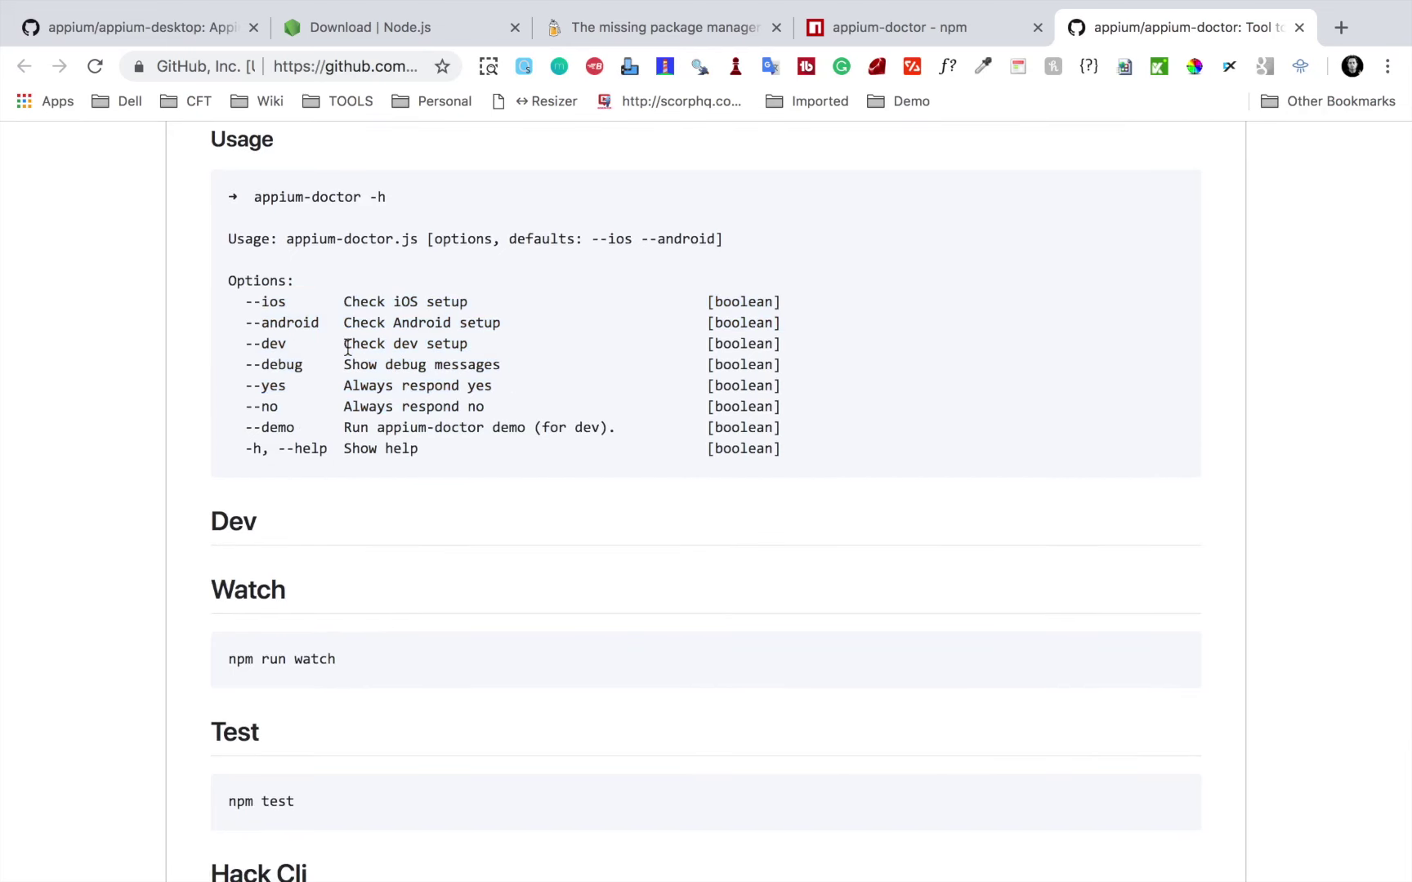
left_click_drag(248, 304, 288, 305)
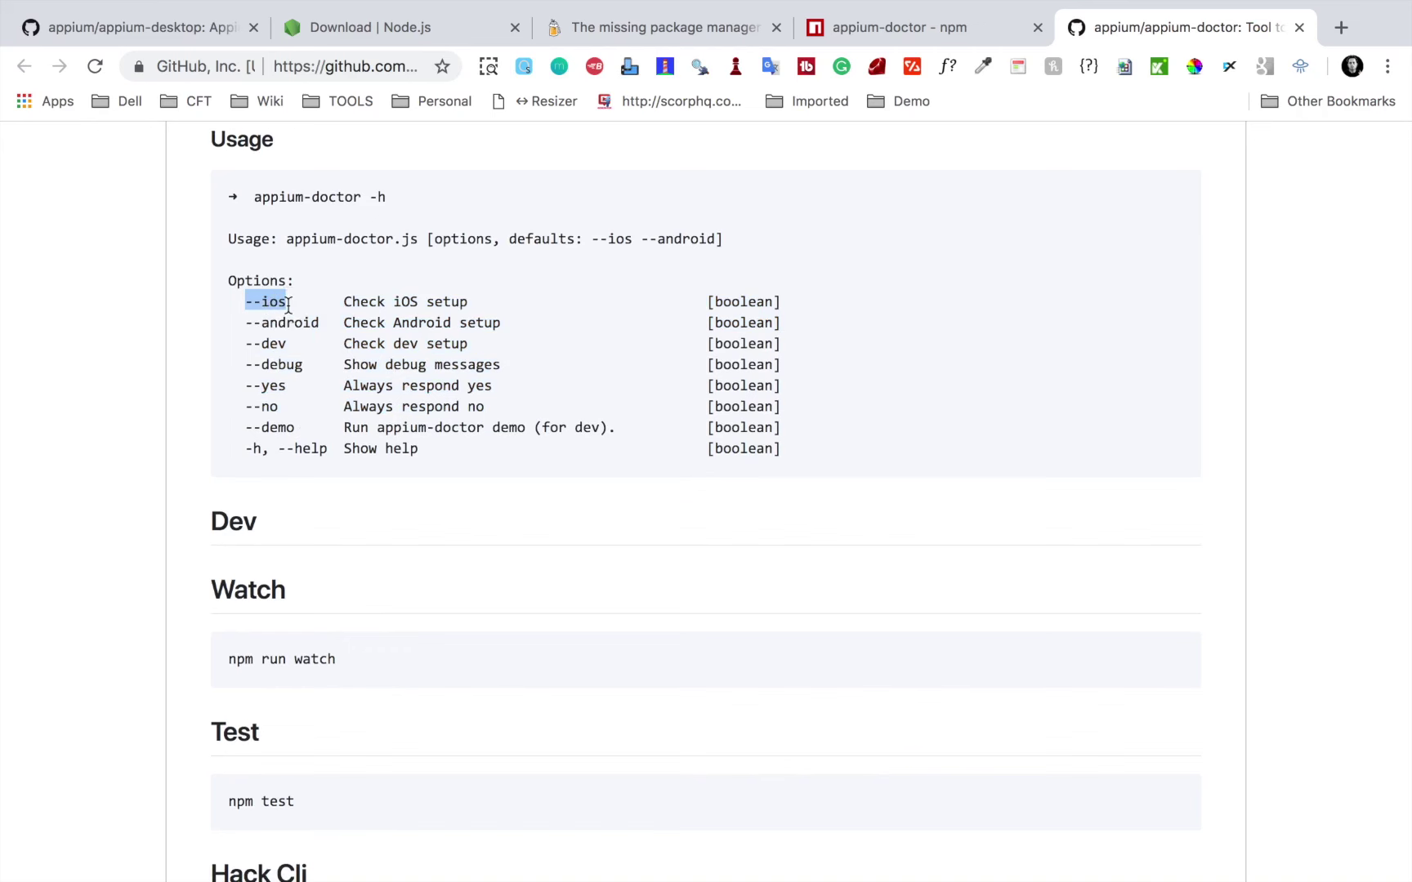
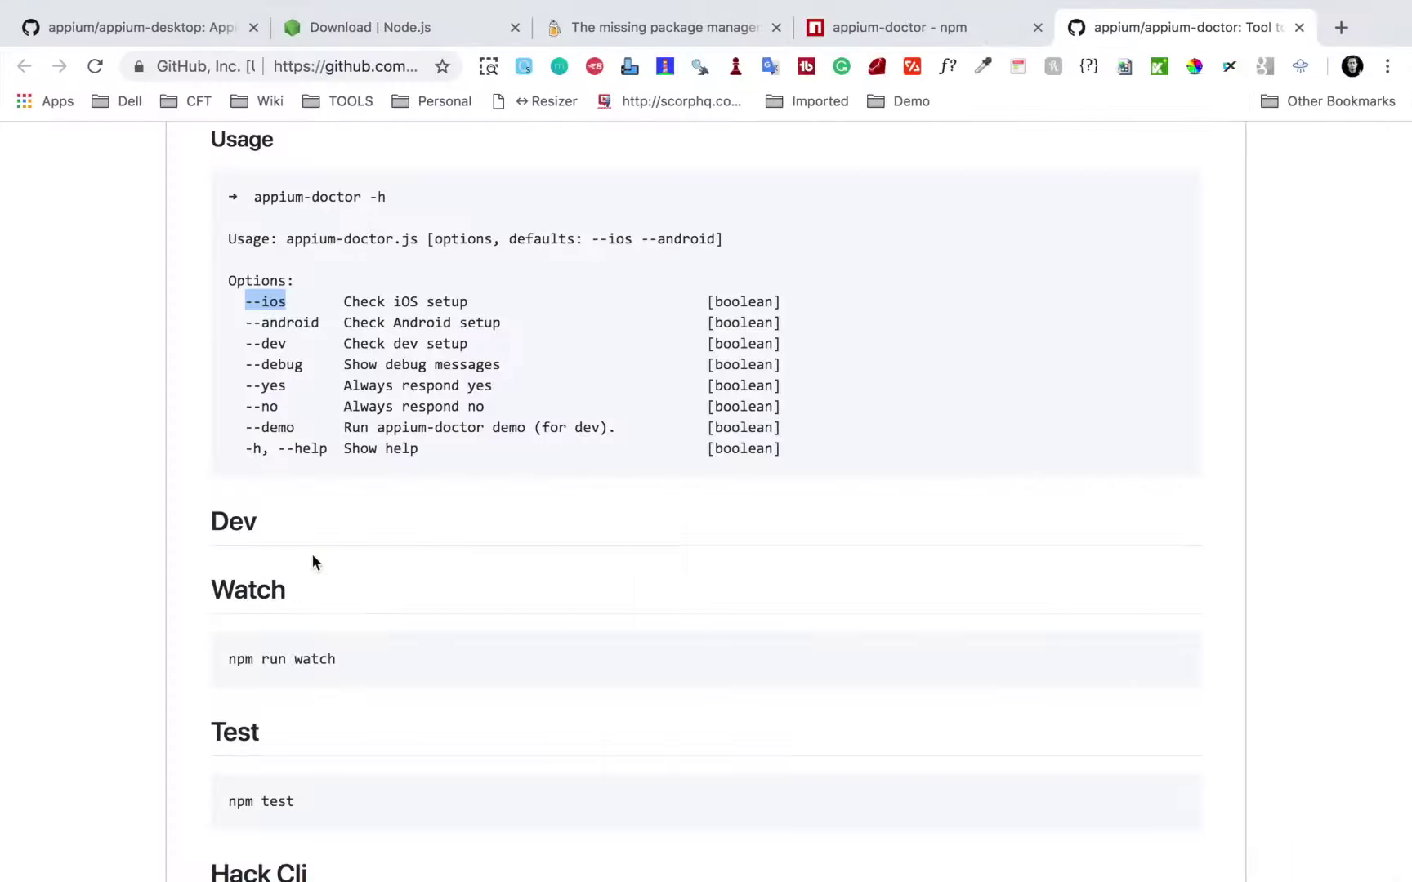
scroll(346, 258, "up", 2)
left_click_drag(255, 362, 608, 425)
scroll(608, 424, "down", 3)
scroll(608, 425, "up", 2)
left_click(301, 276)
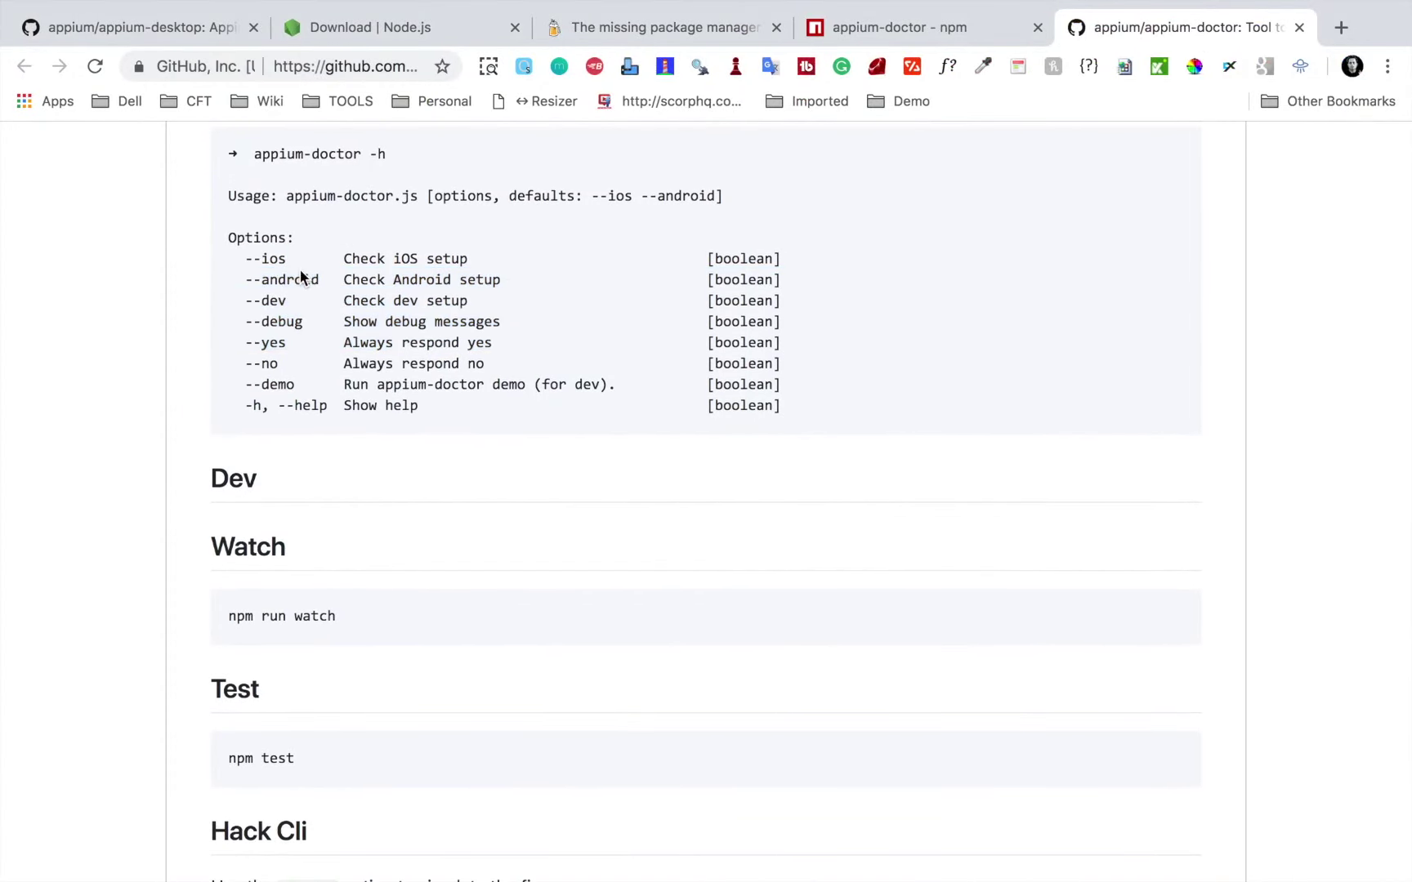
left_click_drag(259, 258, 344, 260)
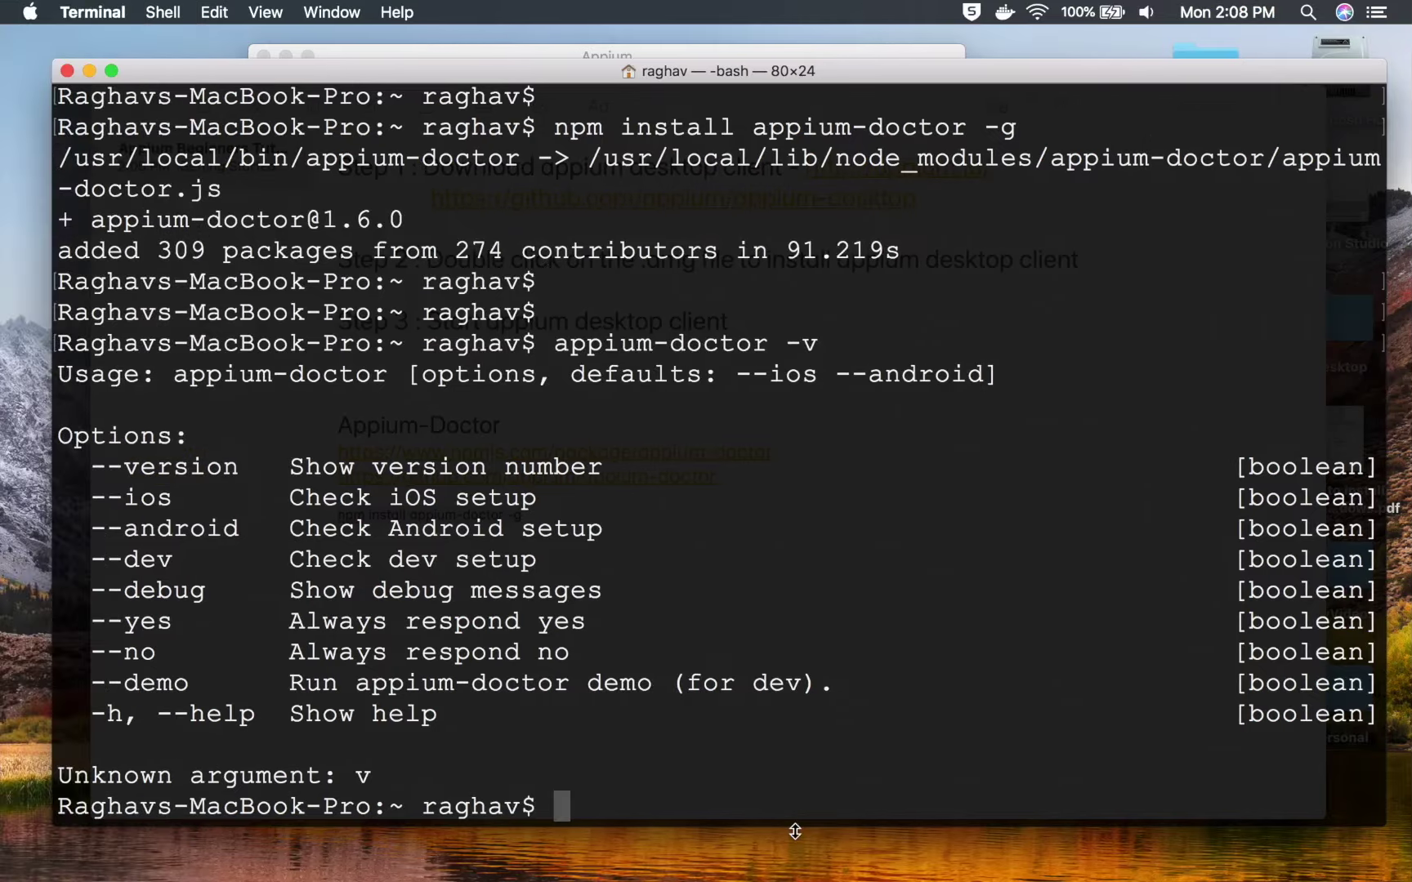
- Switch to Terminal, clear the screen and run appium-doctor --ios, authorizing SamplingTools with the account password
type("clear")
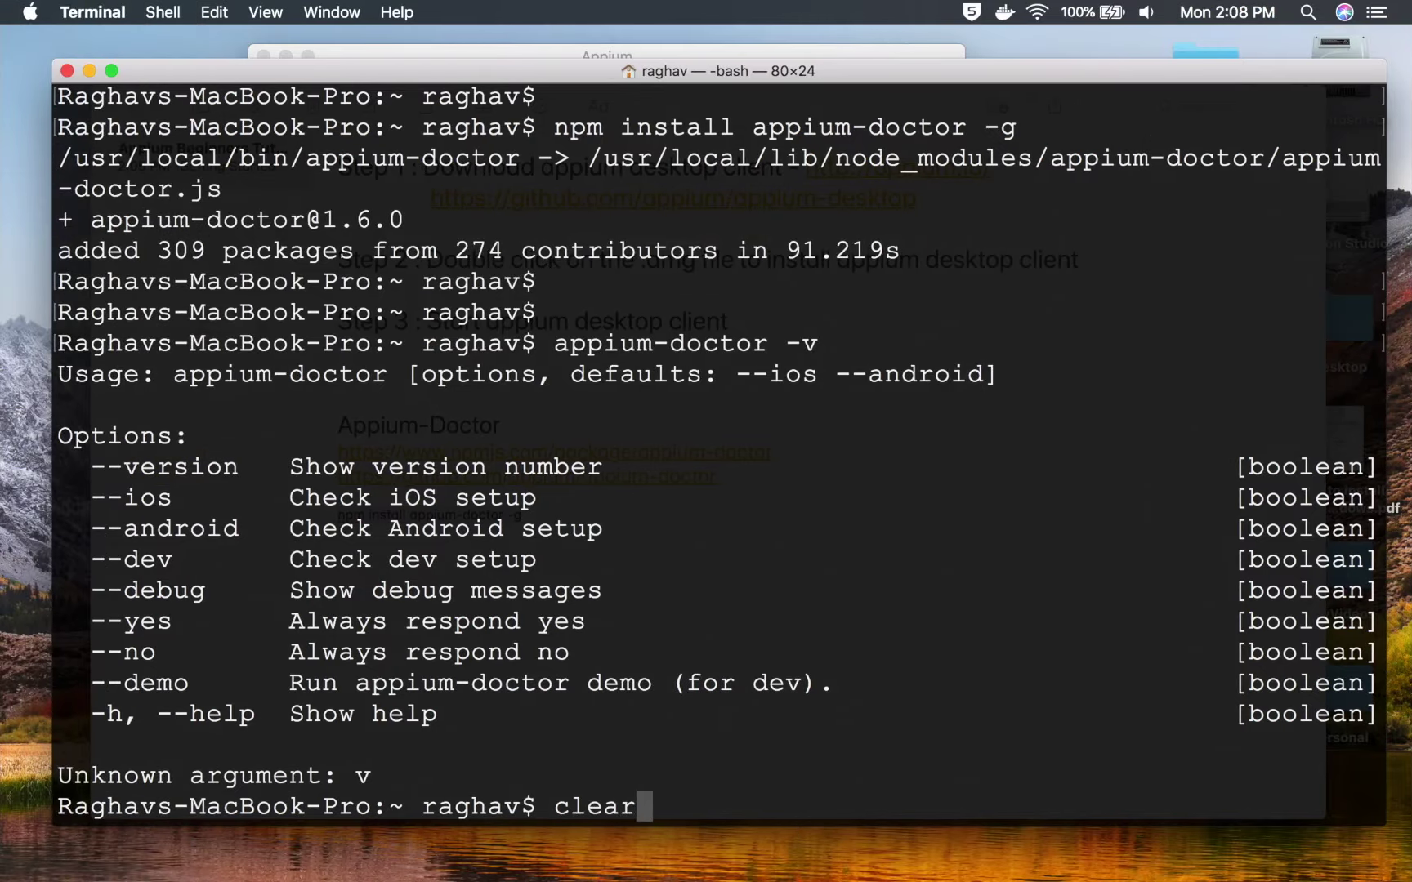
key("Return")
key("Return")
key("Up")
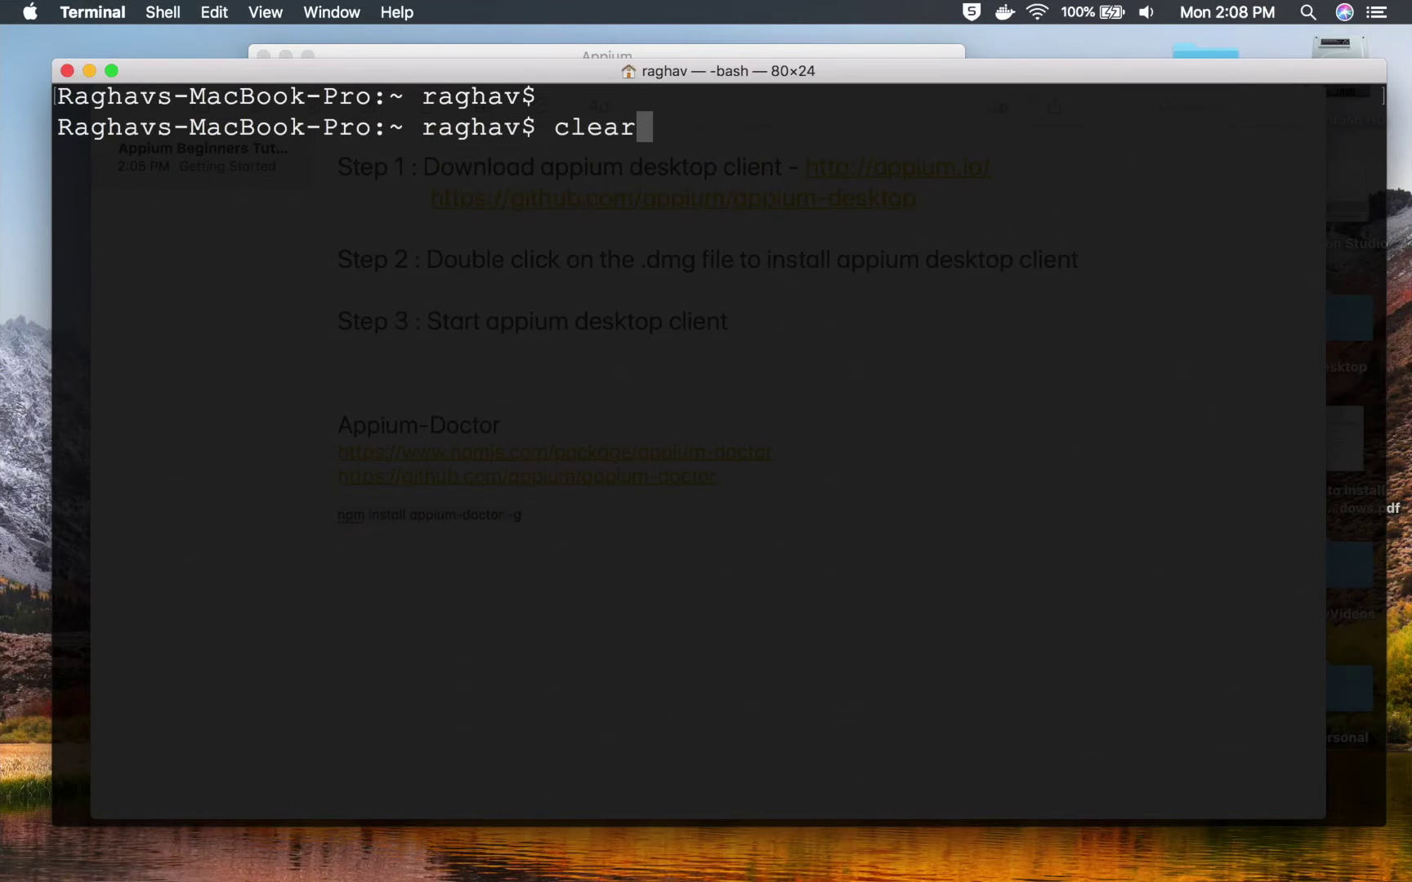
key("Up")
key("BackSpace")
type("-ios")
key("Return")
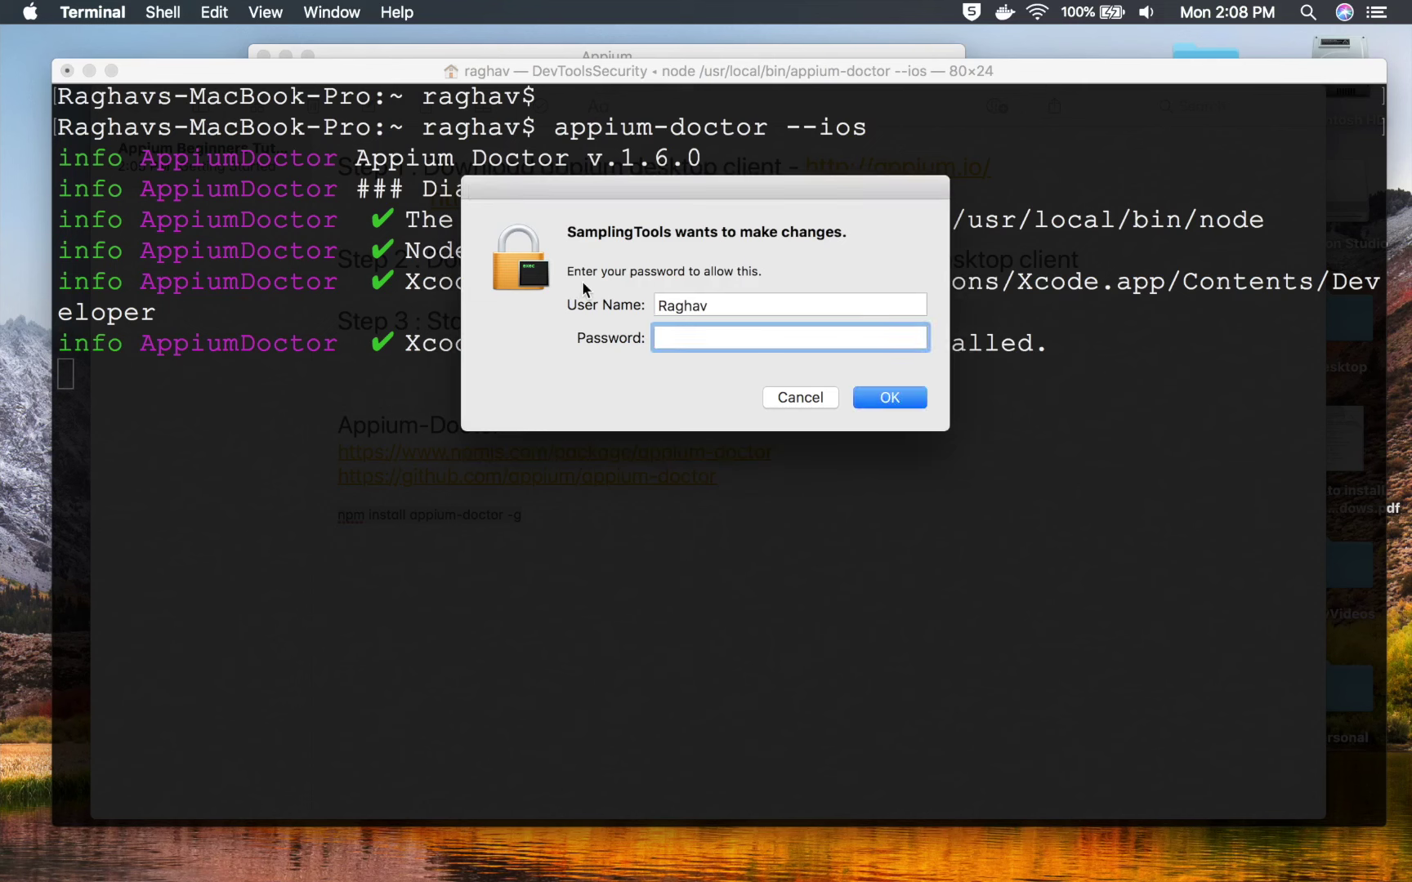
key("Return")
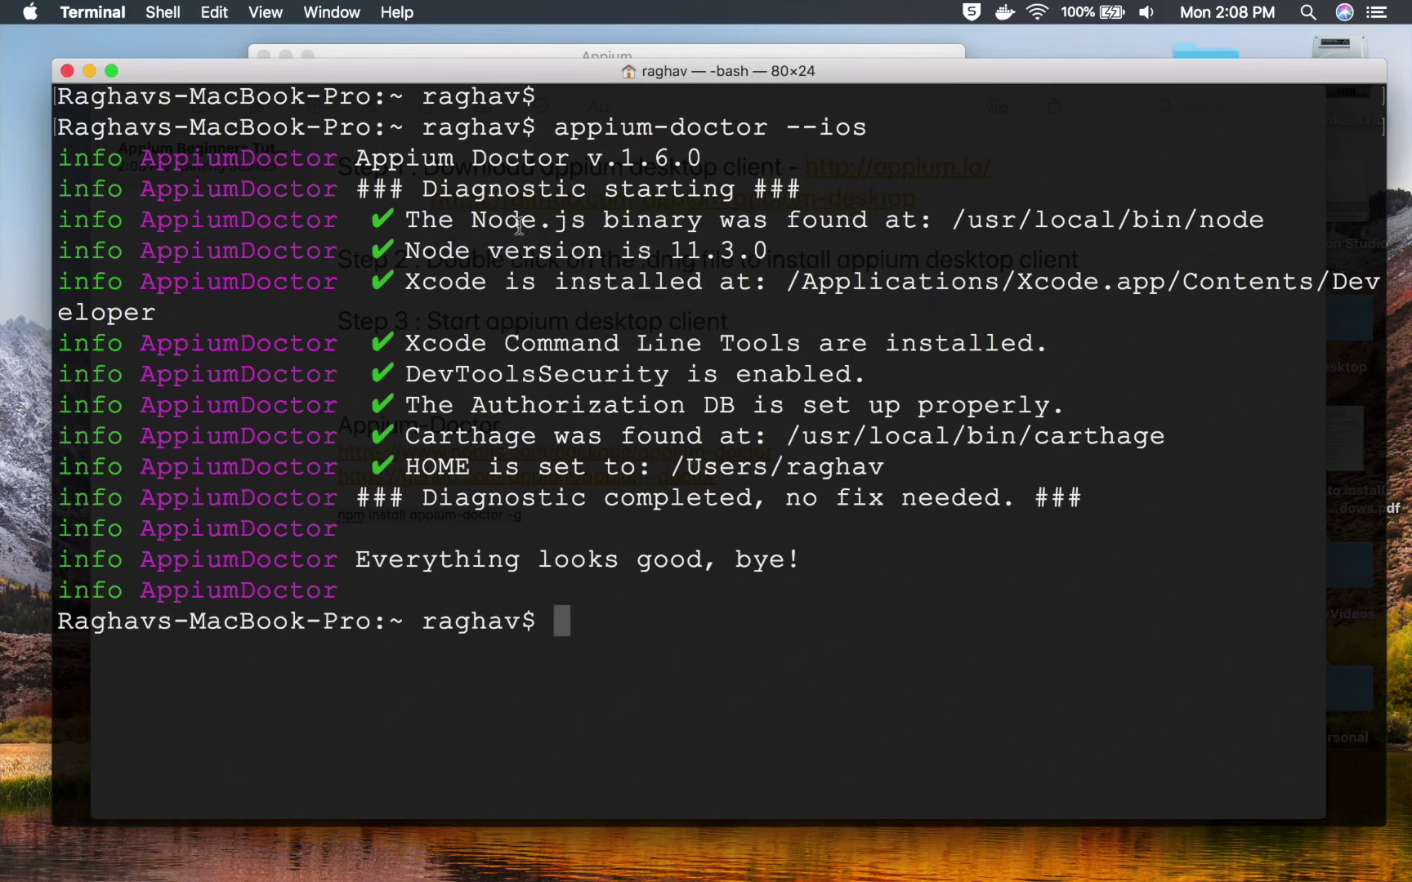
- Review the iOS diagnostic results line by line, highlighting the Node.js, Xcode and Xcode Command Line Tools checks
left_click_drag(472, 220, 862, 222)
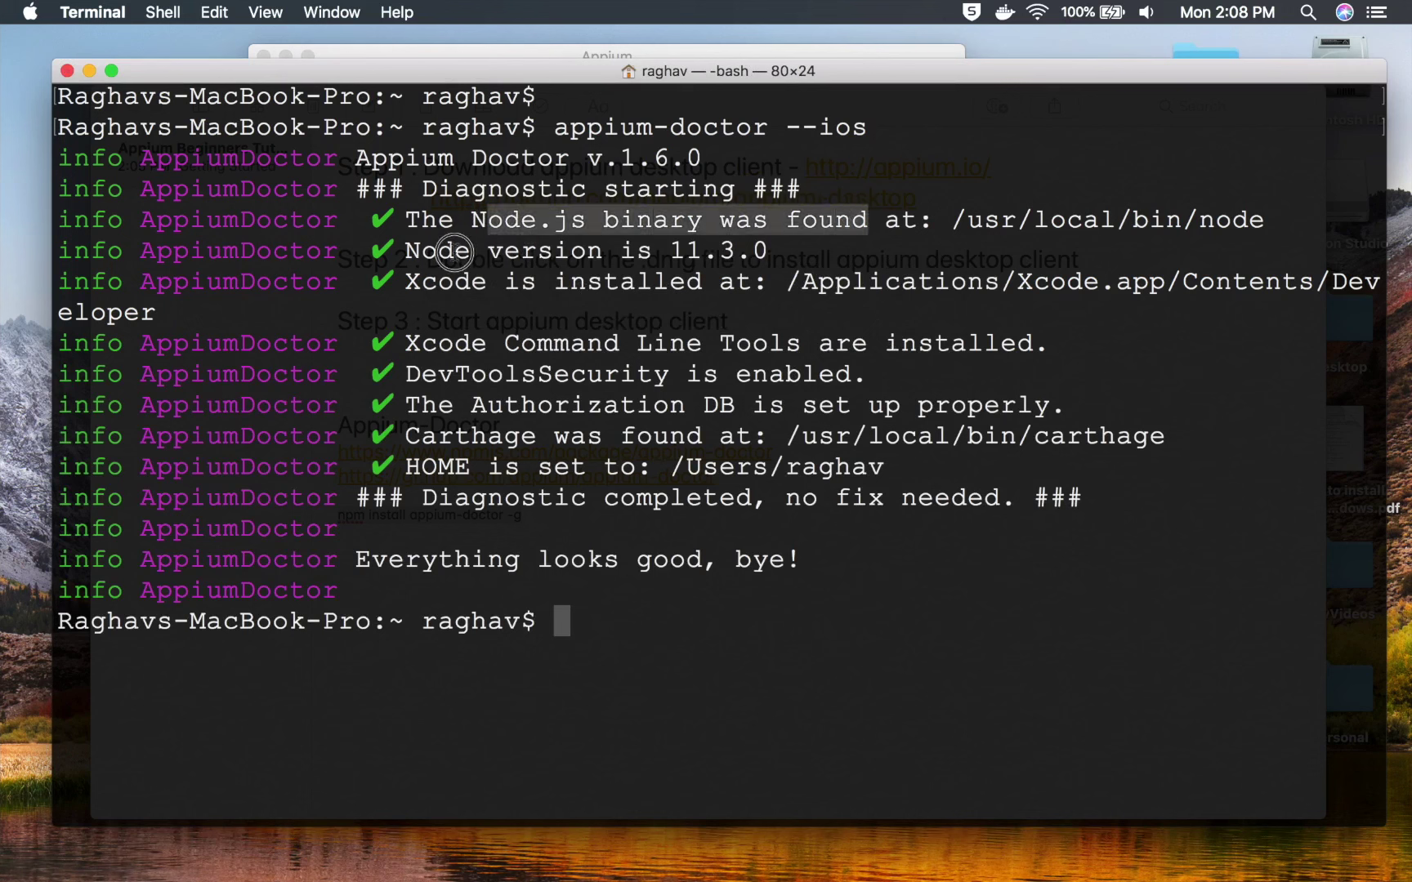
left_click_drag(454, 251, 688, 251)
left_click_drag(407, 282, 703, 282)
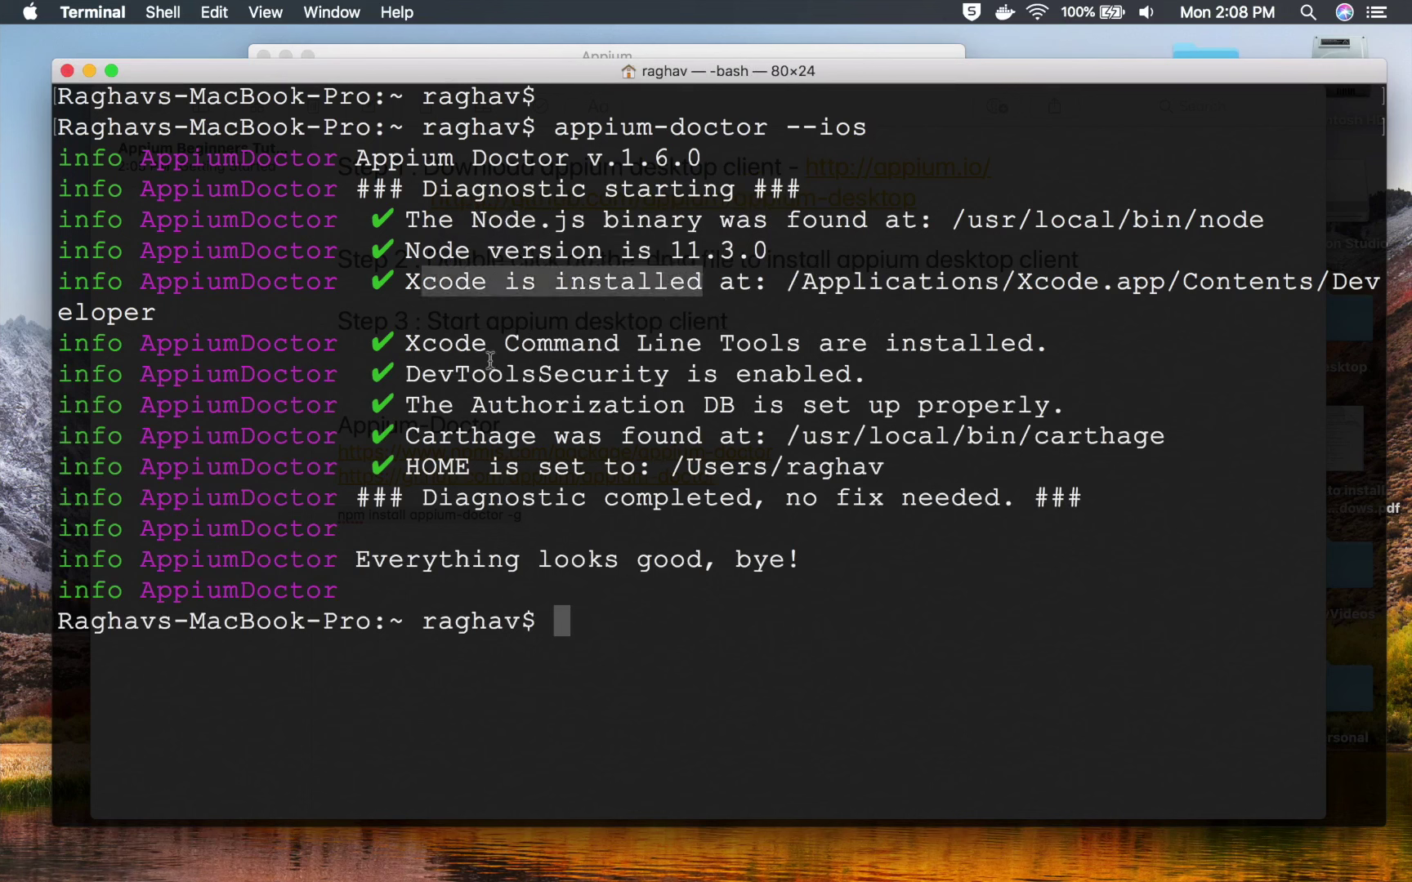
left_click_drag(446, 344, 709, 350)
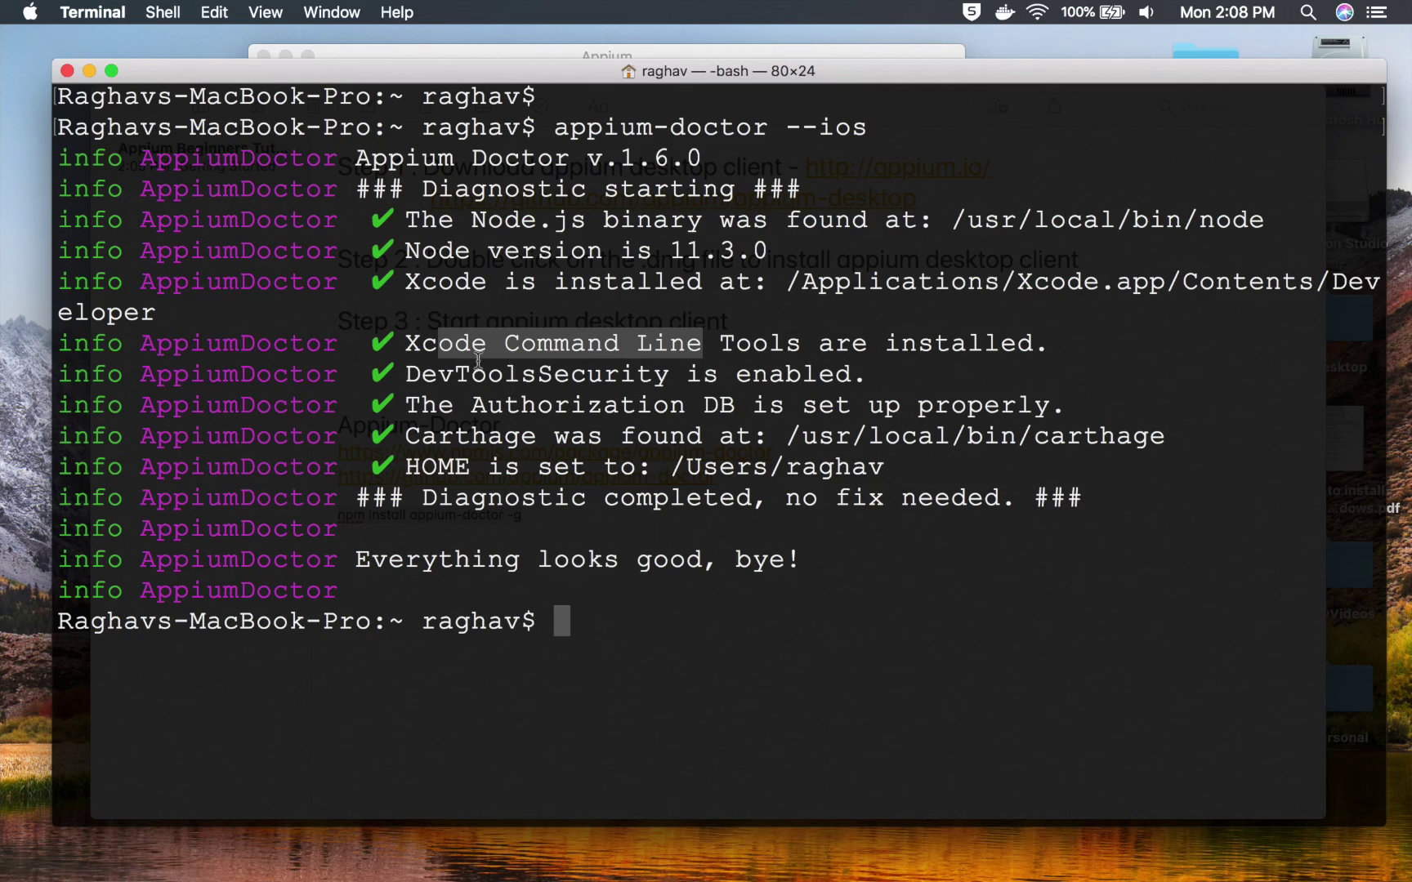
left_click_drag(408, 253, 821, 284)
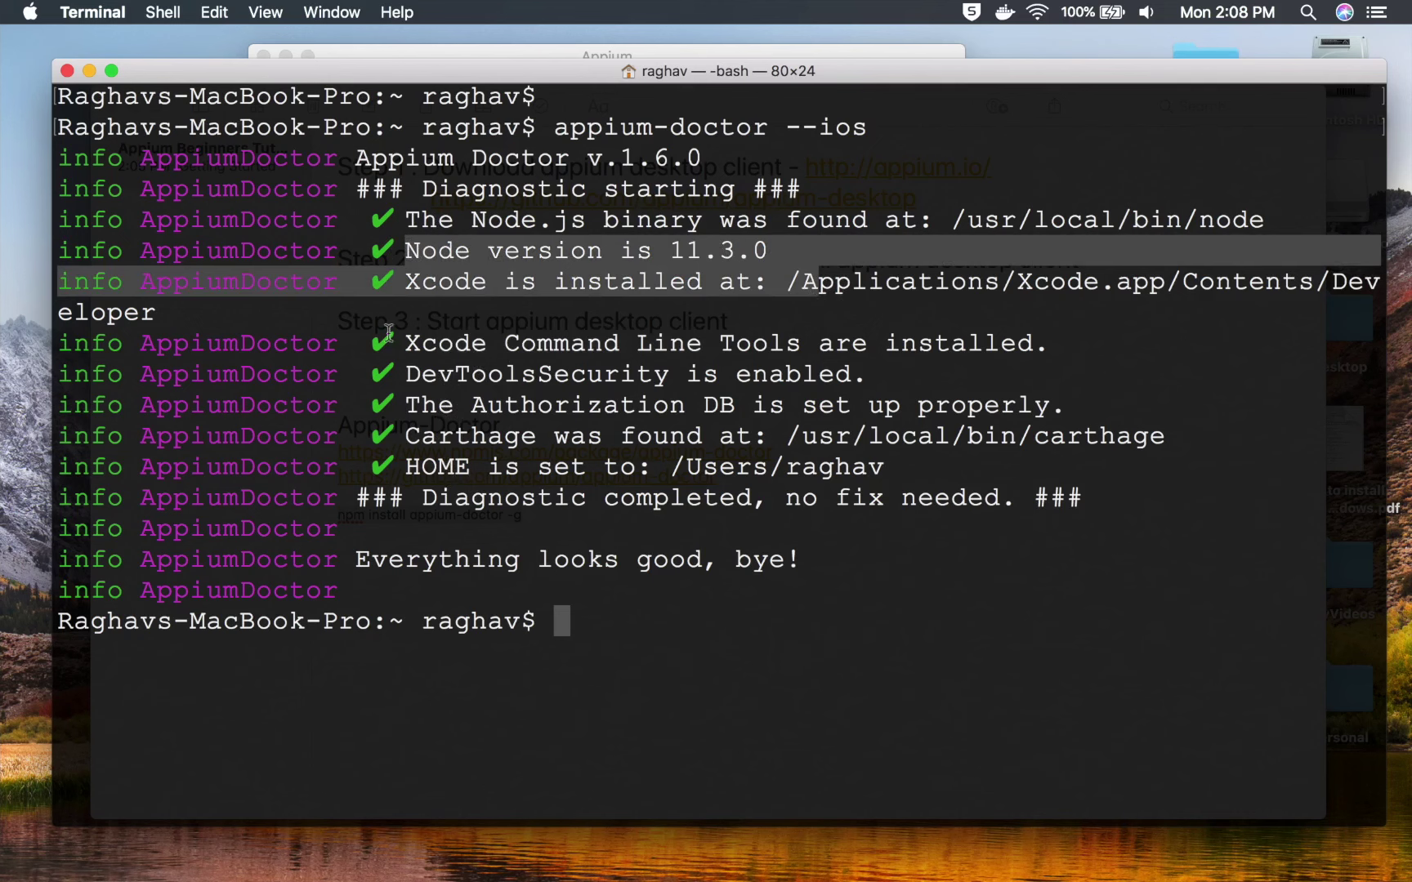
left_click(513, 445)
left_click_drag(410, 234, 637, 486)
left_click(863, 515)
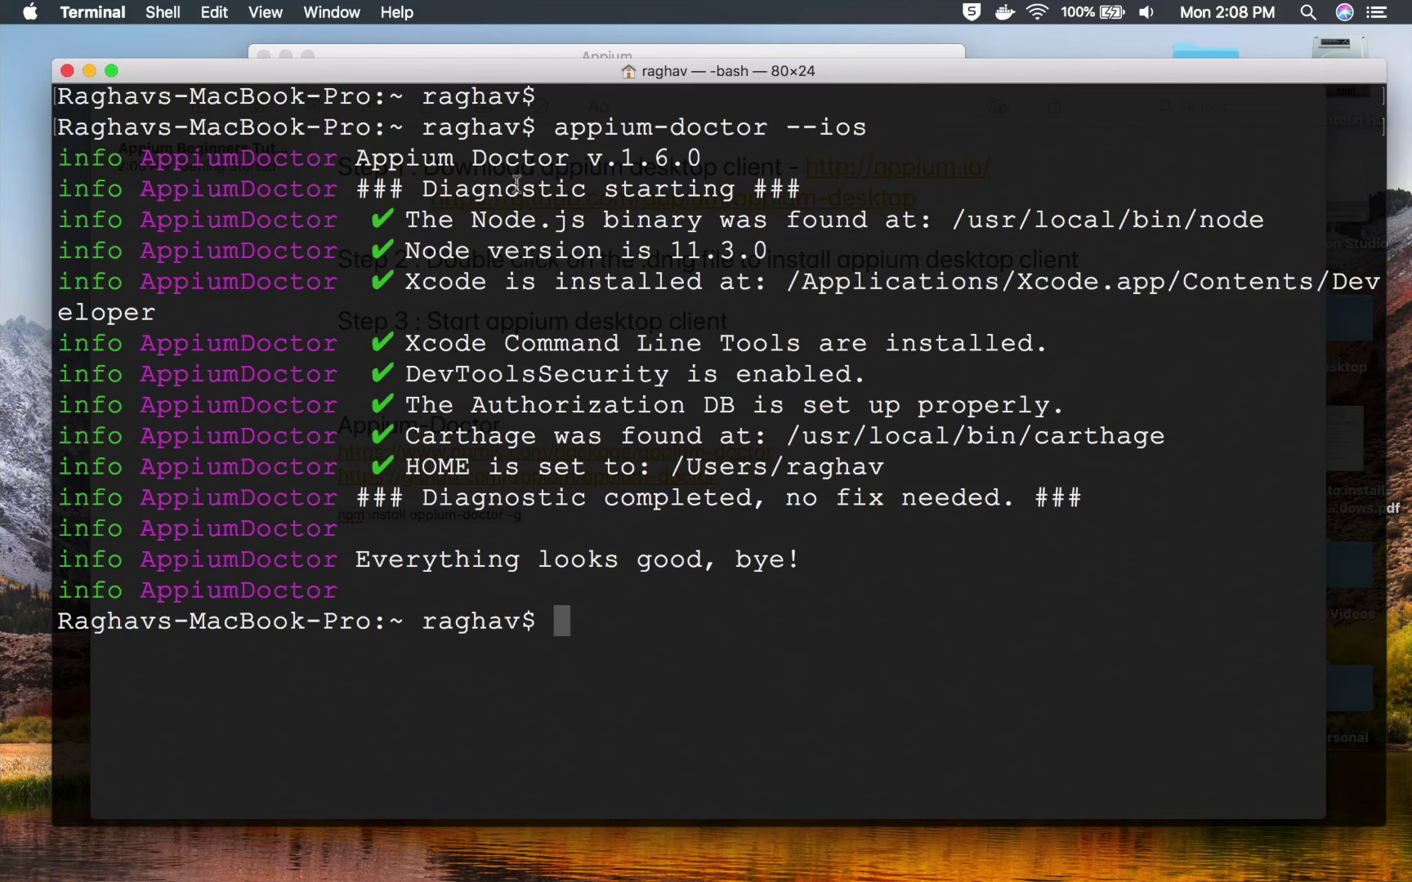
- Switch to Notes and highlight the agenda item about uninstalling Appium near the start of the tutorial note
key("ctrl+Up")
left_click(455, 330)
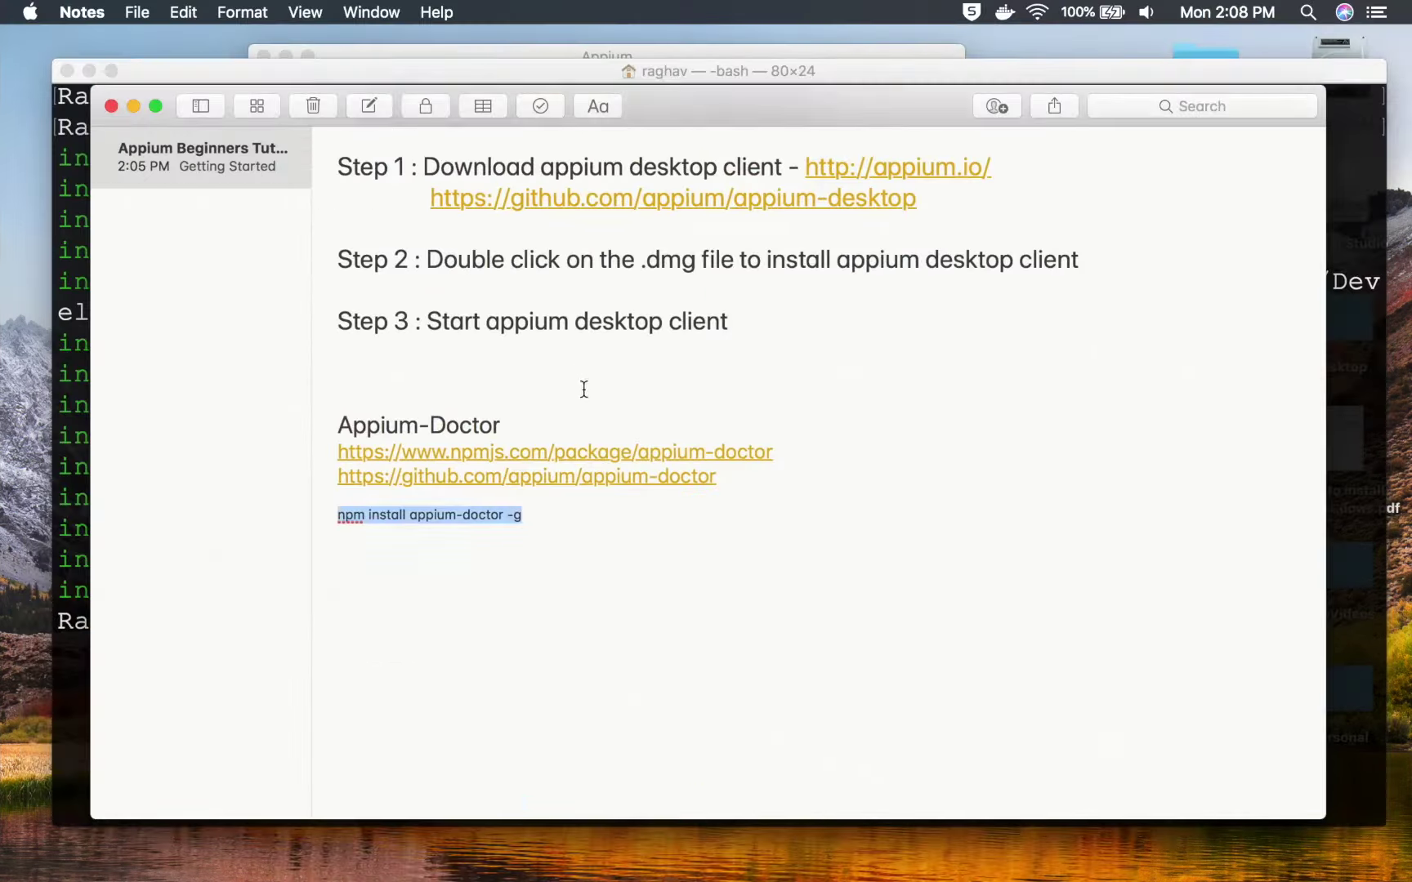
scroll(584, 390, "up", 15)
left_click_drag(628, 361, 493, 368)
- Switch to Terminal and uninstall the global Appium package with npm uninstall -g appium
left_click(78, 343)
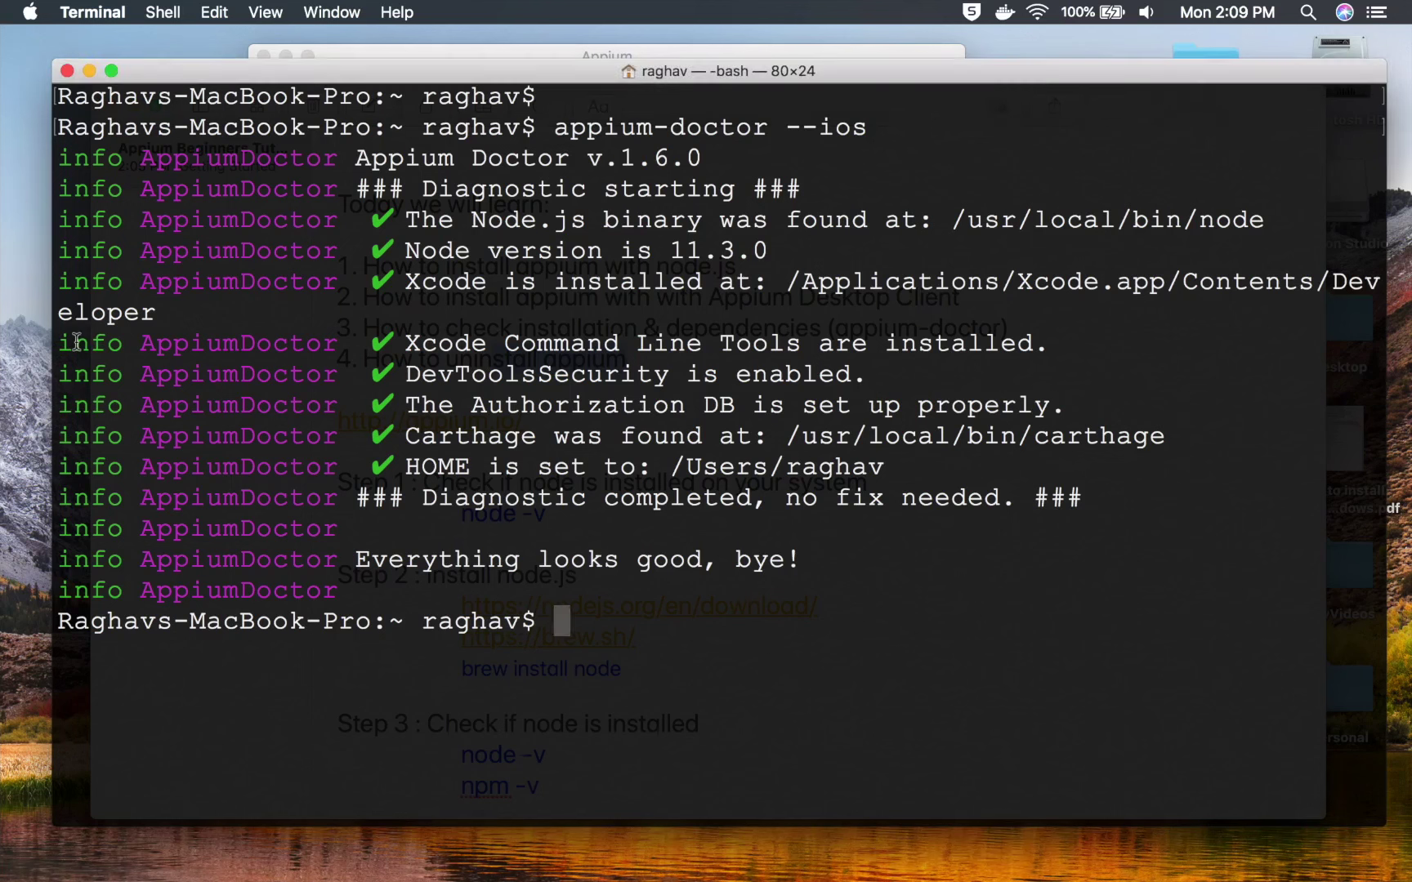
type("npm un")
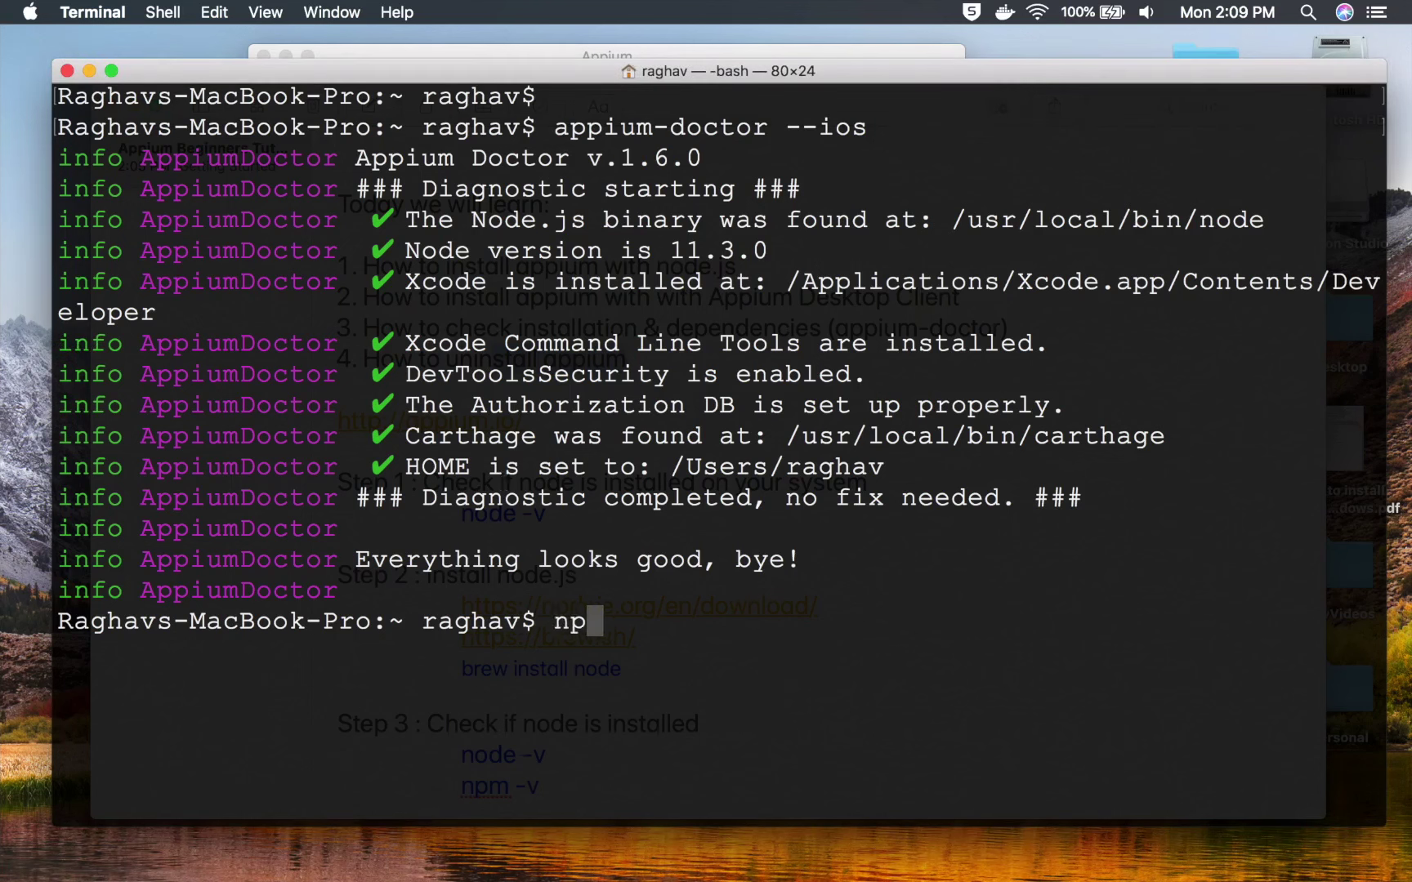
type("install")
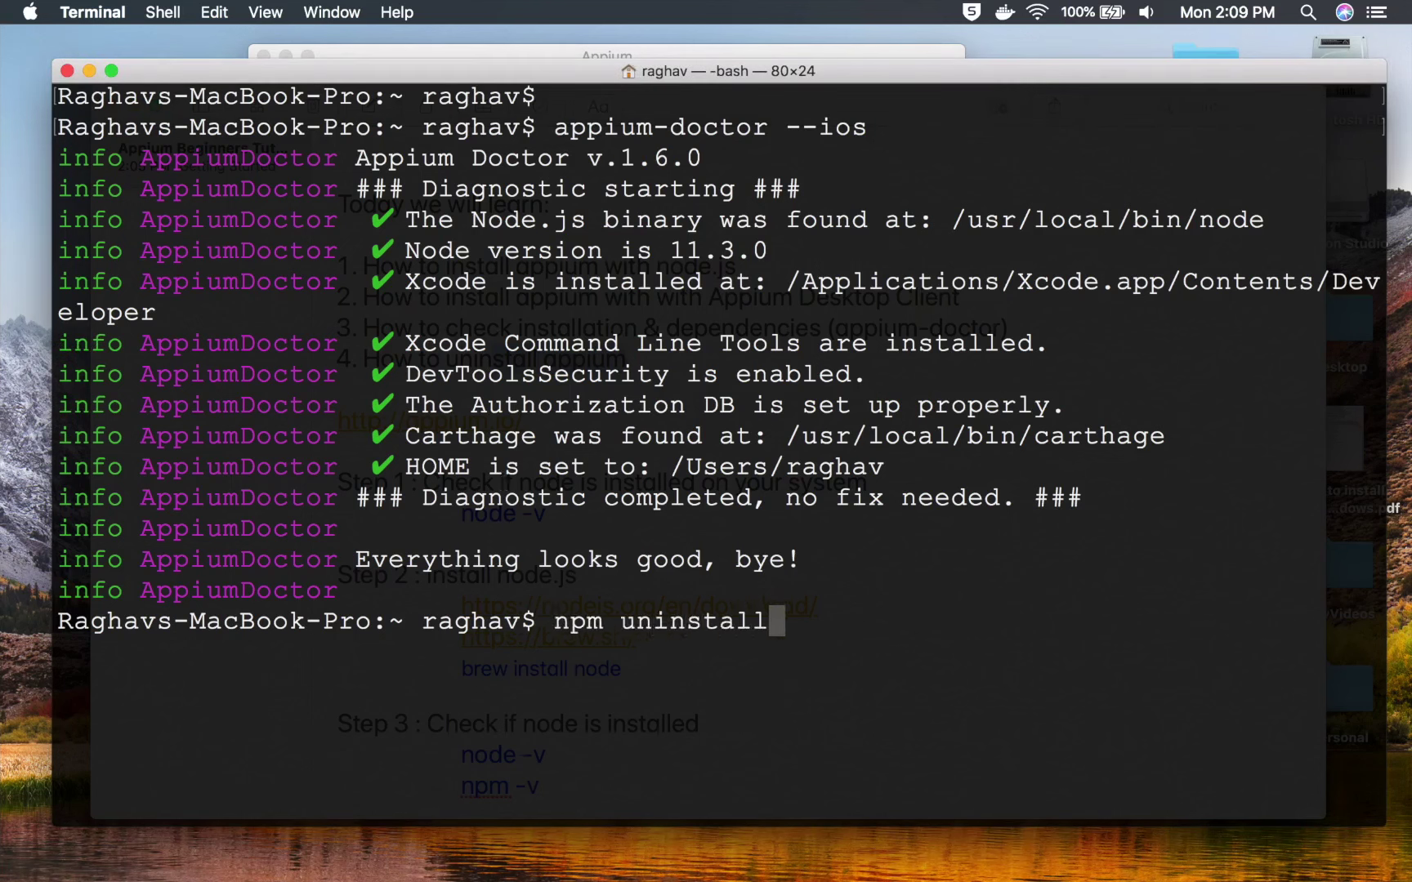
type(" -g appium")
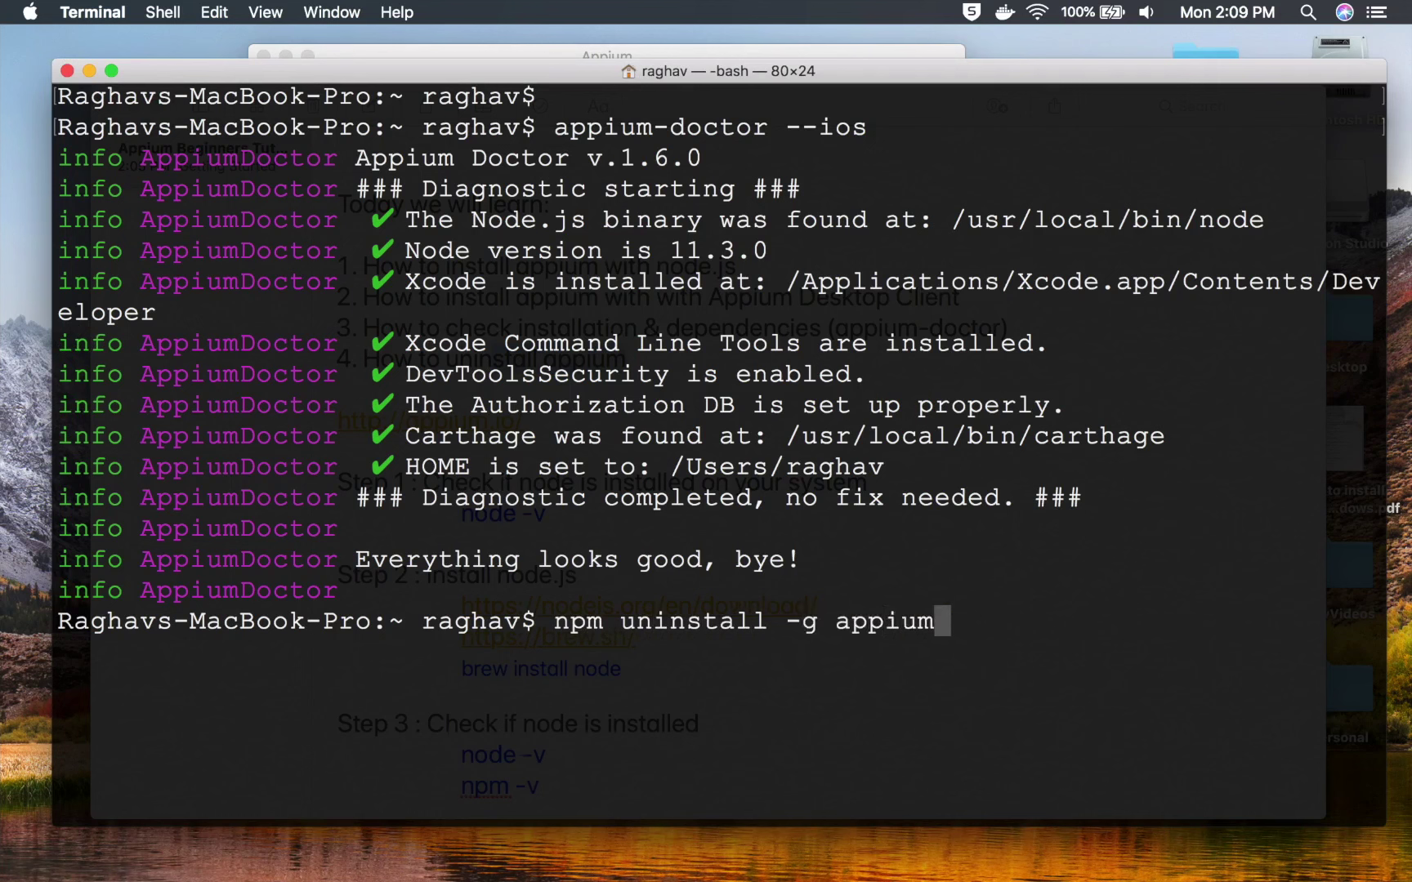
key("Return")
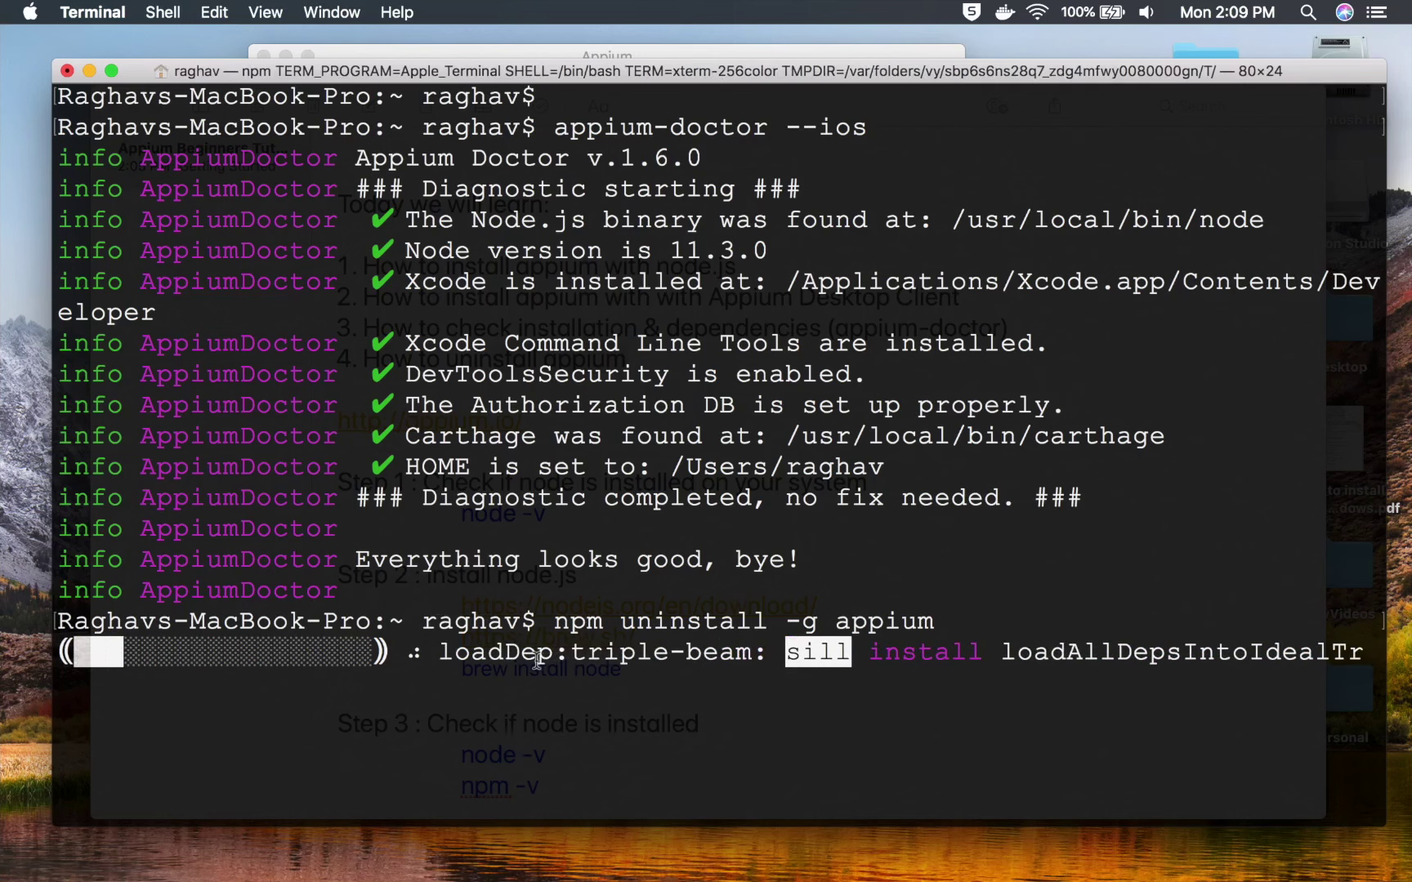
- Switch to Finder, locate and select Appium 2.app in the Applications folder, and return to Terminal
key("ctrl+Up")
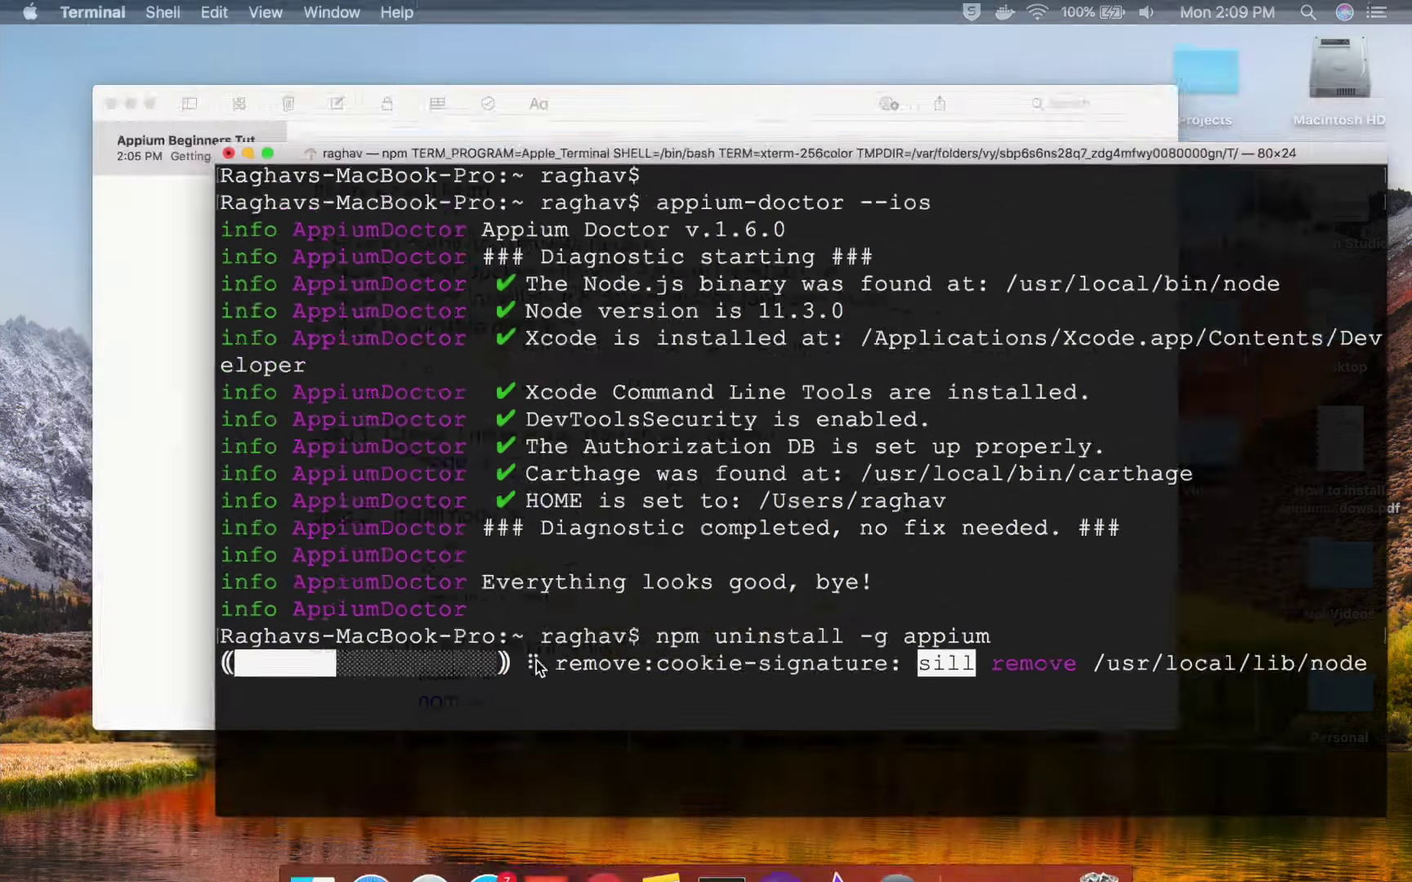
left_click(312, 845)
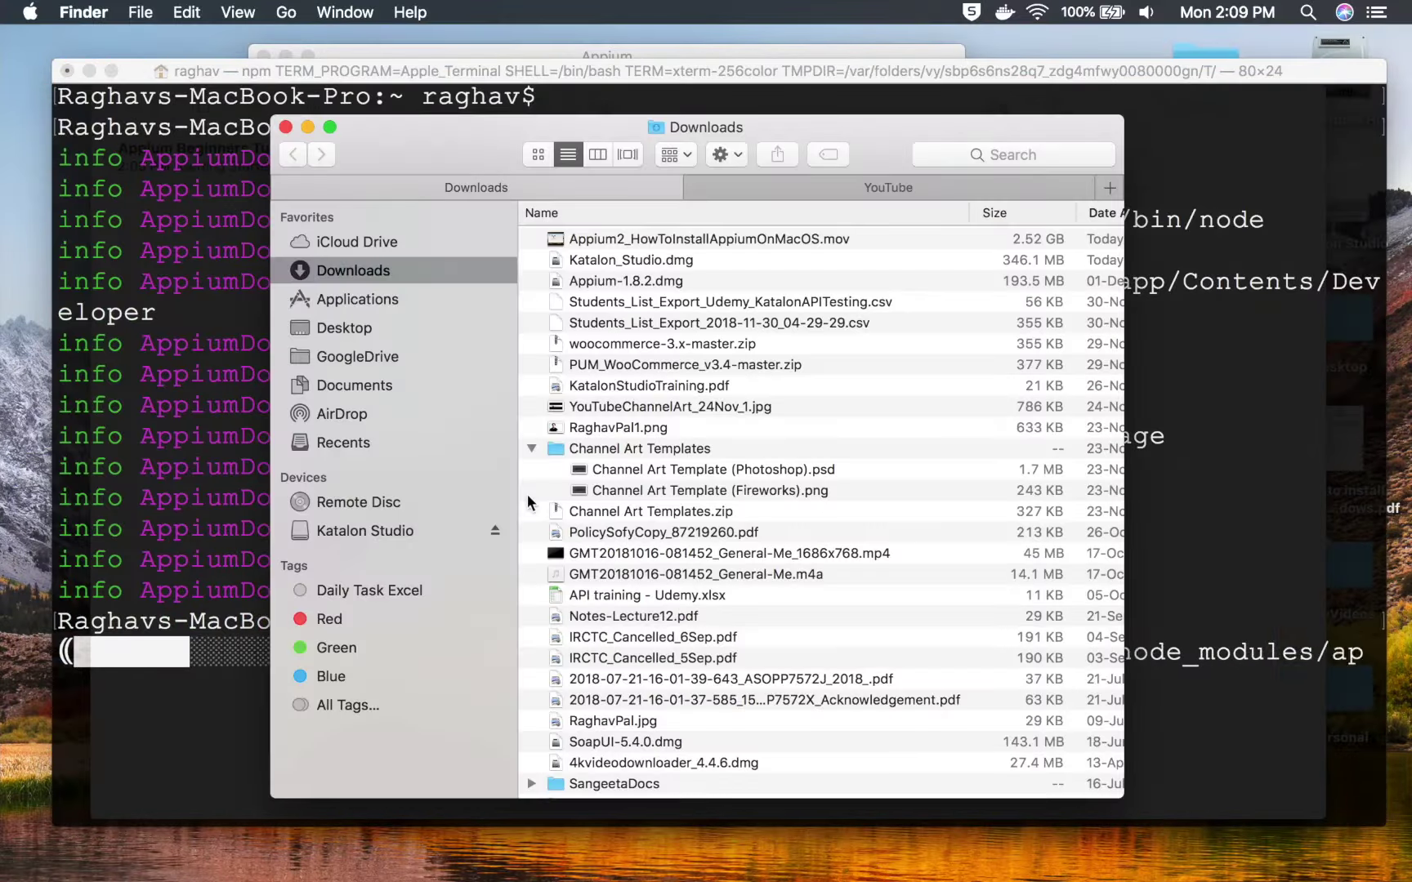
left_click(375, 297)
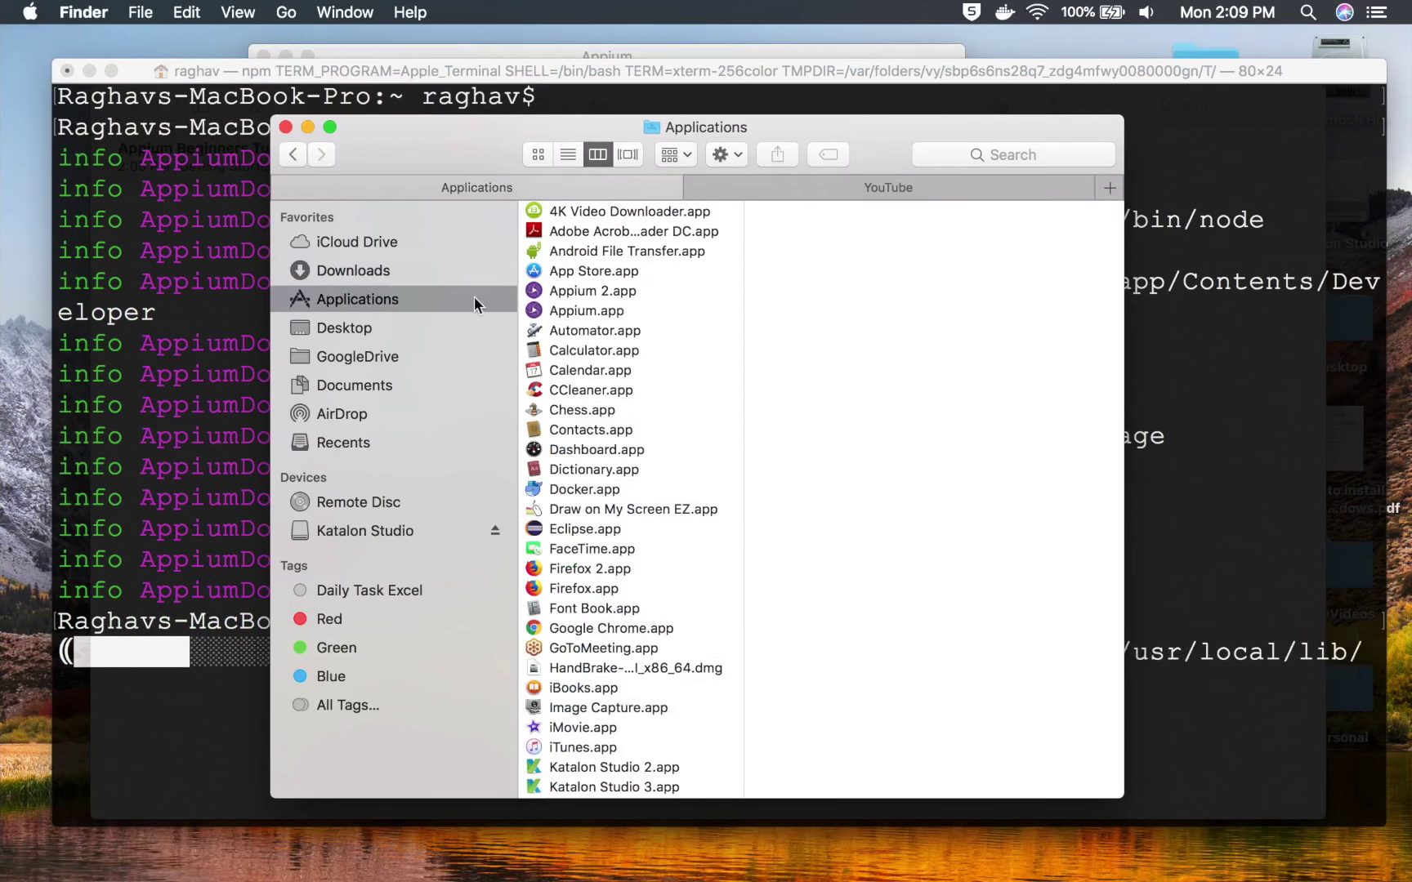
left_click(570, 291)
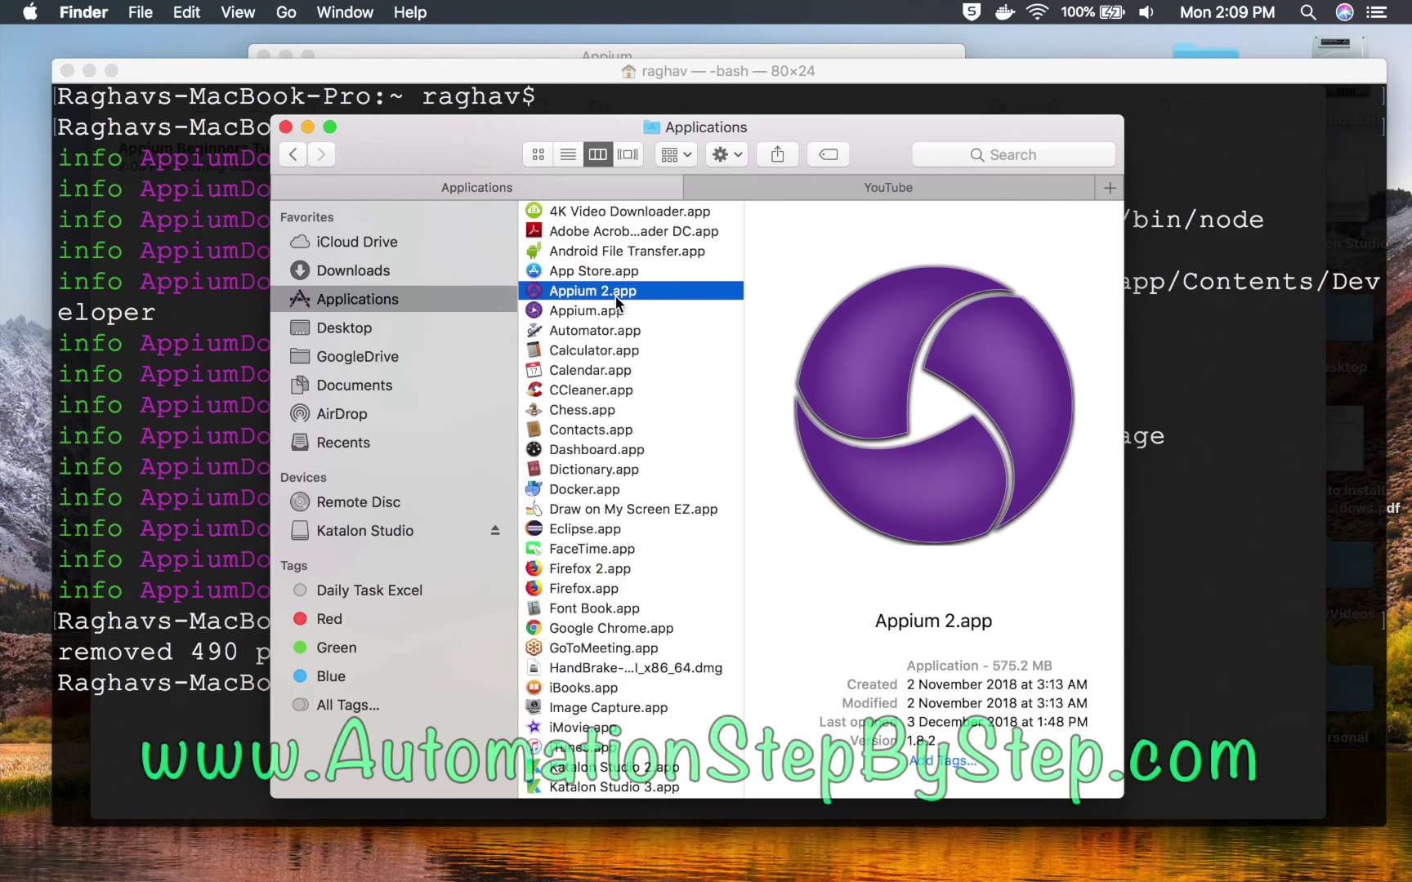
left_click(263, 359)
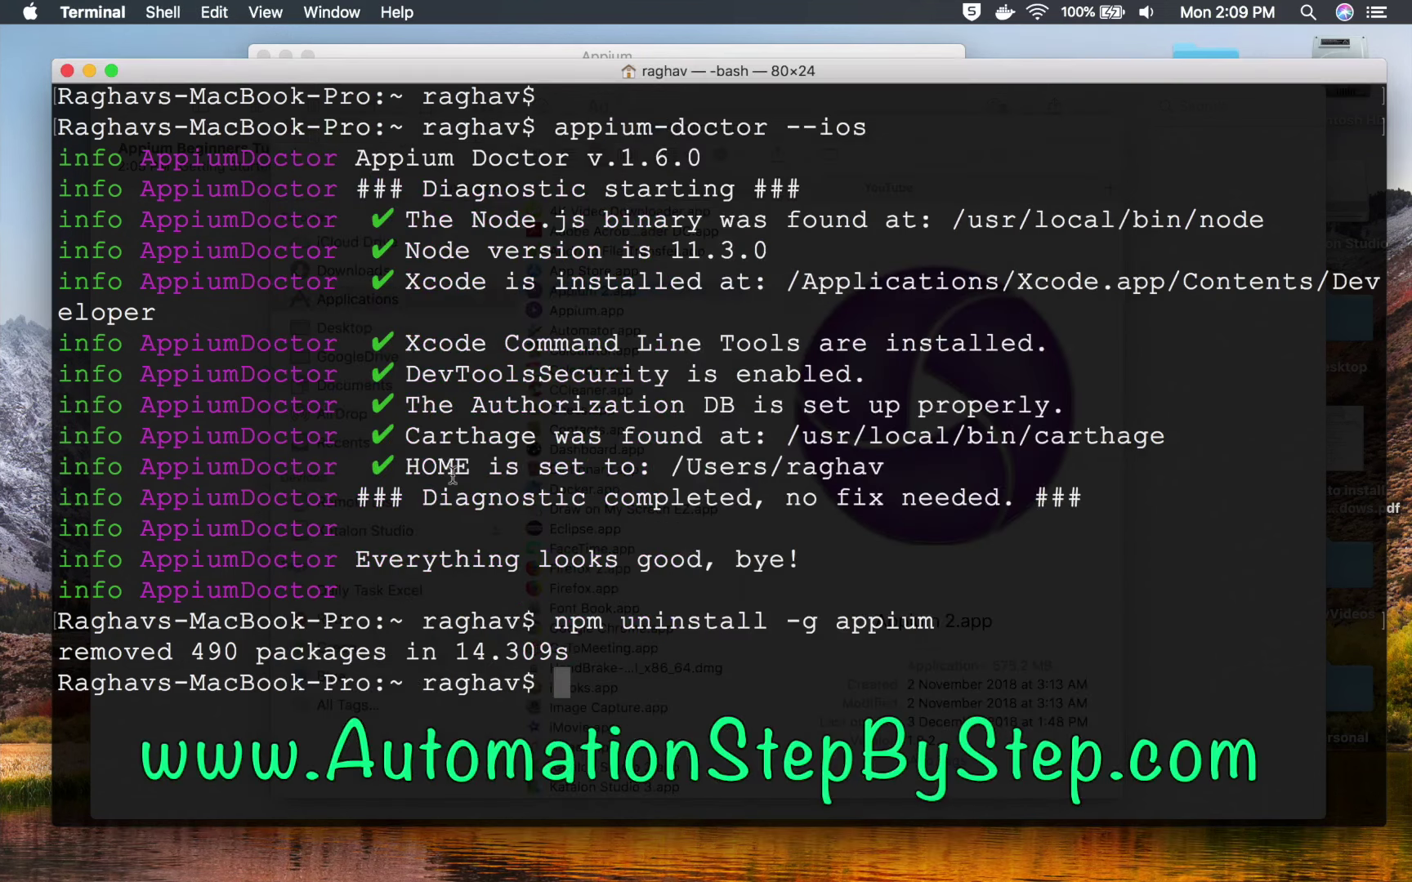
- Switch to Notes and review the tutorial note's list of four learning topics and the installation steps below it
key("ctrl+Up")
left_click(476, 357)
scroll(684, 342, "up", 5)
scroll(684, 345, "down", 3)
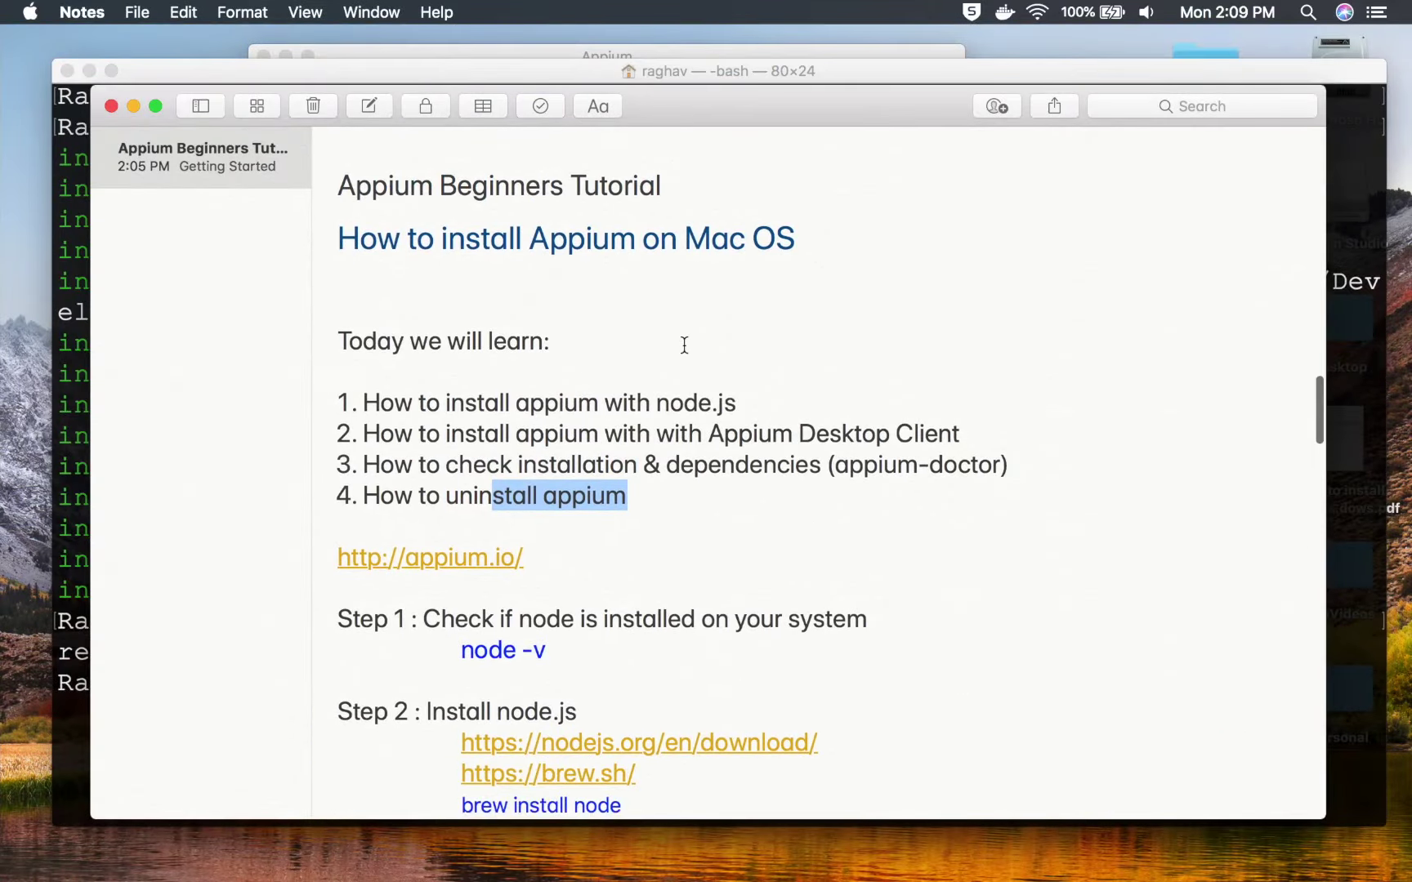
left_click(667, 454)
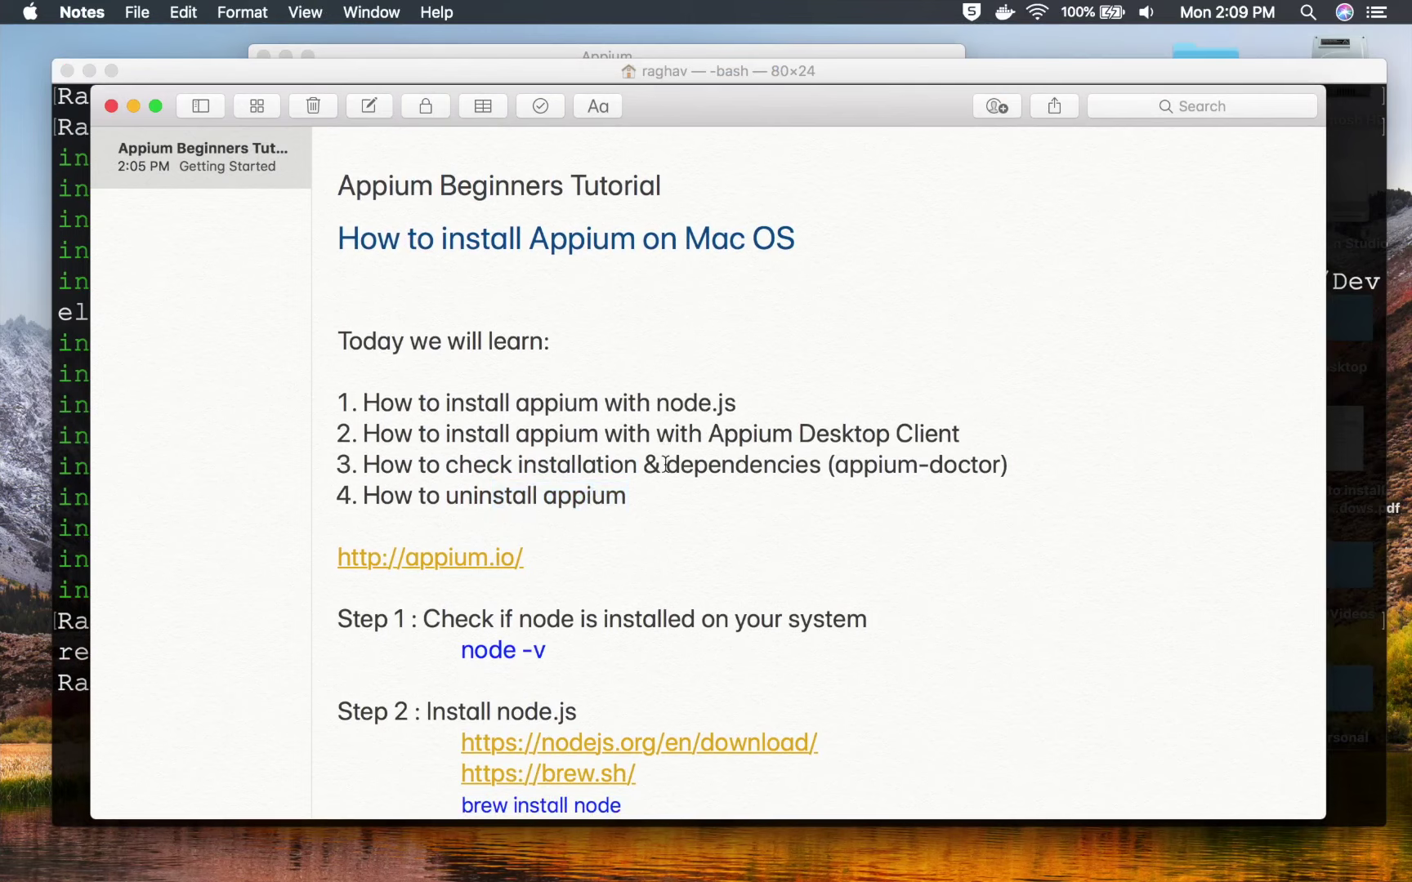
scroll(658, 544, "down", 10)
scroll(658, 543, "up", 7)
scroll(658, 543, "up", 3)
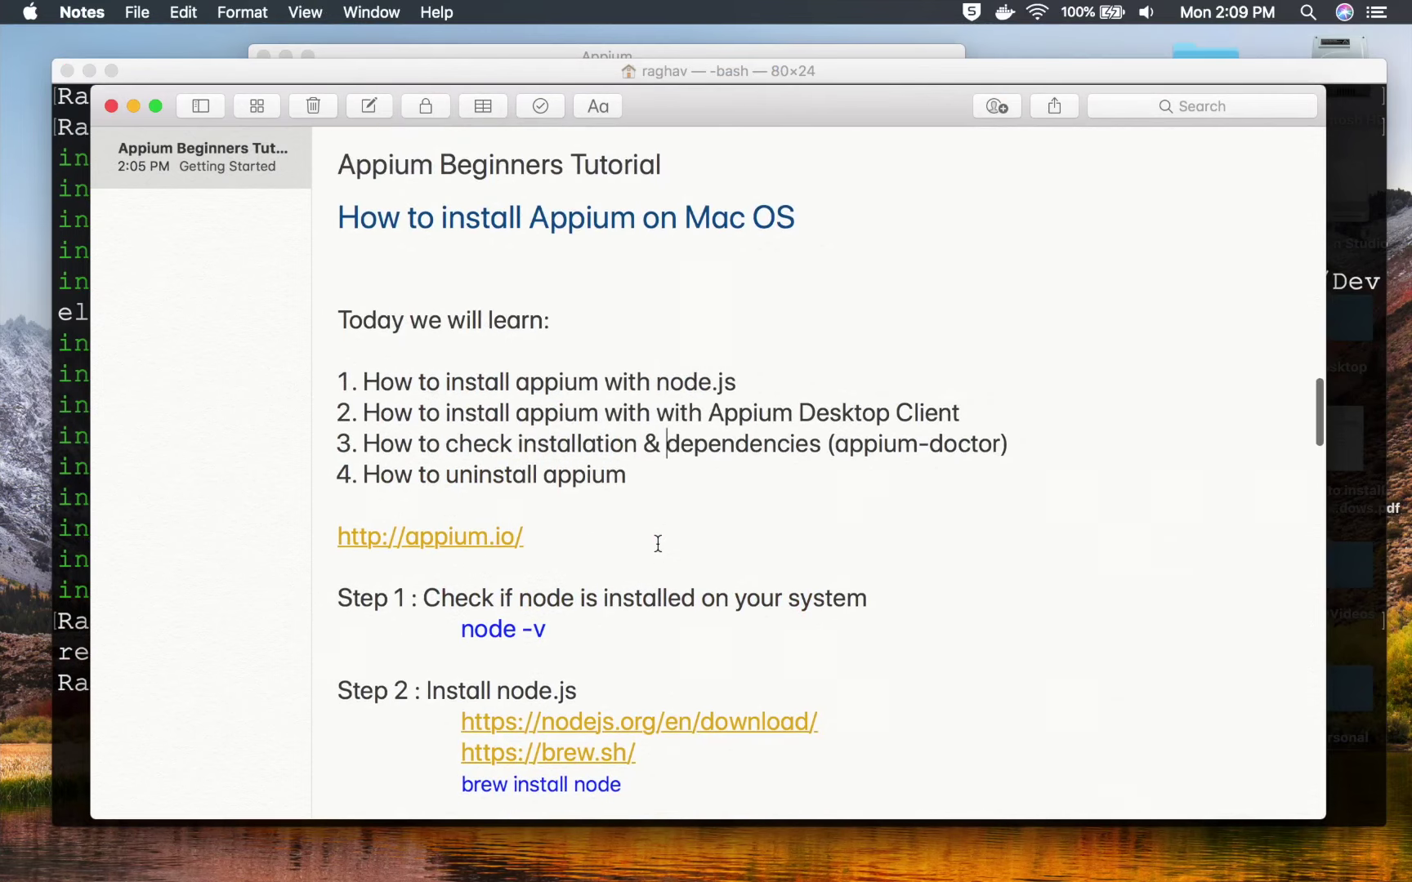